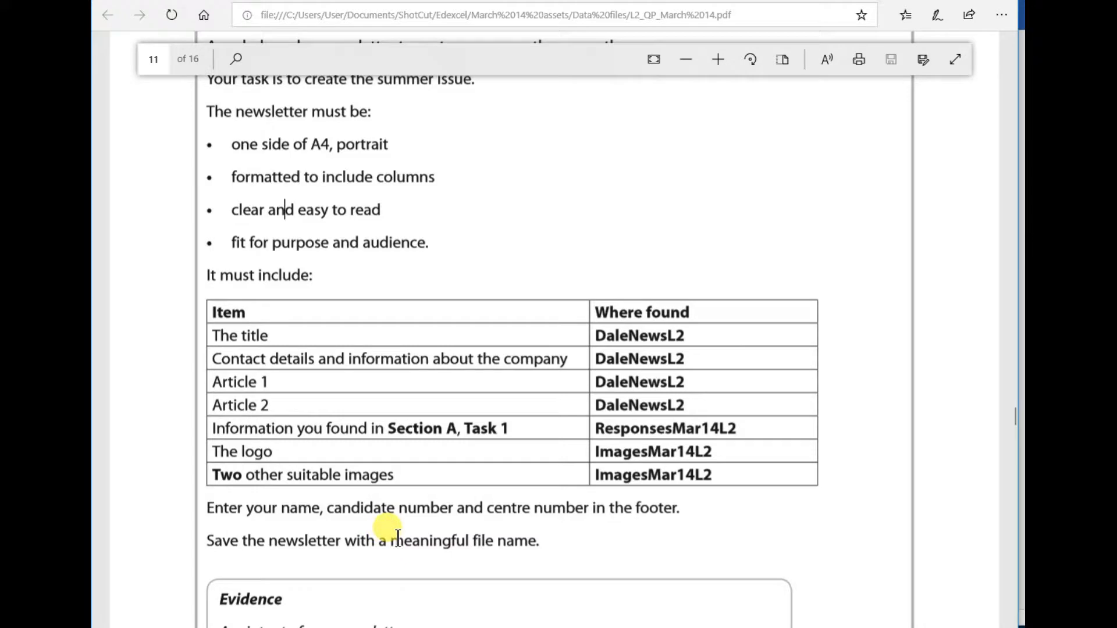
Review the Task 3 newsletter requirements in the question paper and open the mark scheme L2_MS_March 14.pdf.
{"action": "scroll", "coordinate": [393, 540], "scroll_direction": "down", "scroll_amount": 3}
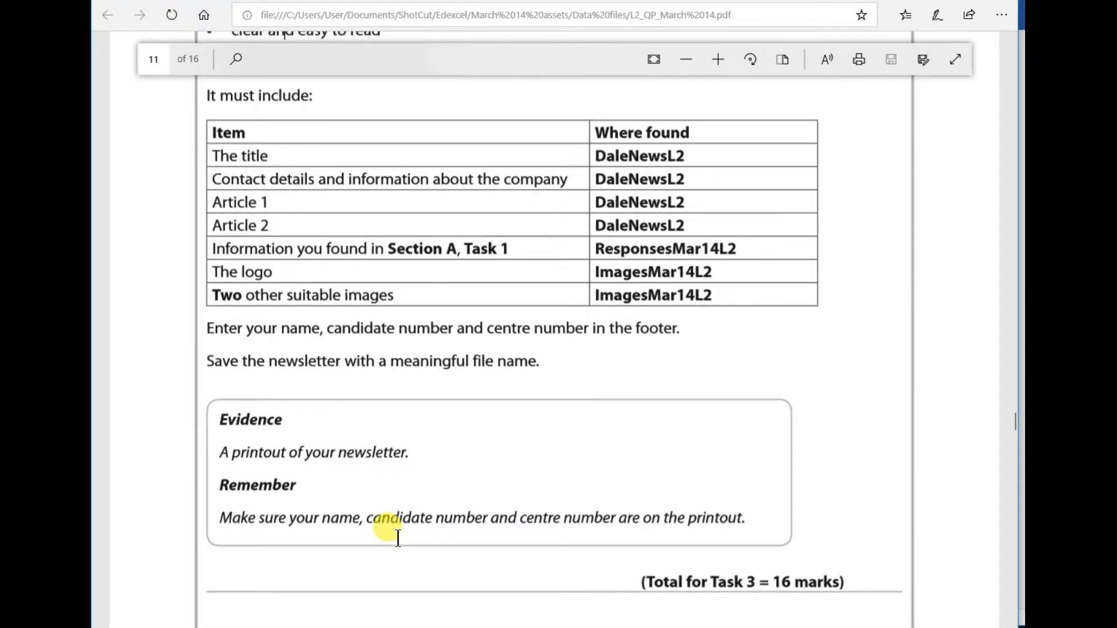
{"action": "scroll", "coordinate": [398, 538], "scroll_direction": "up", "scroll_amount": 5}
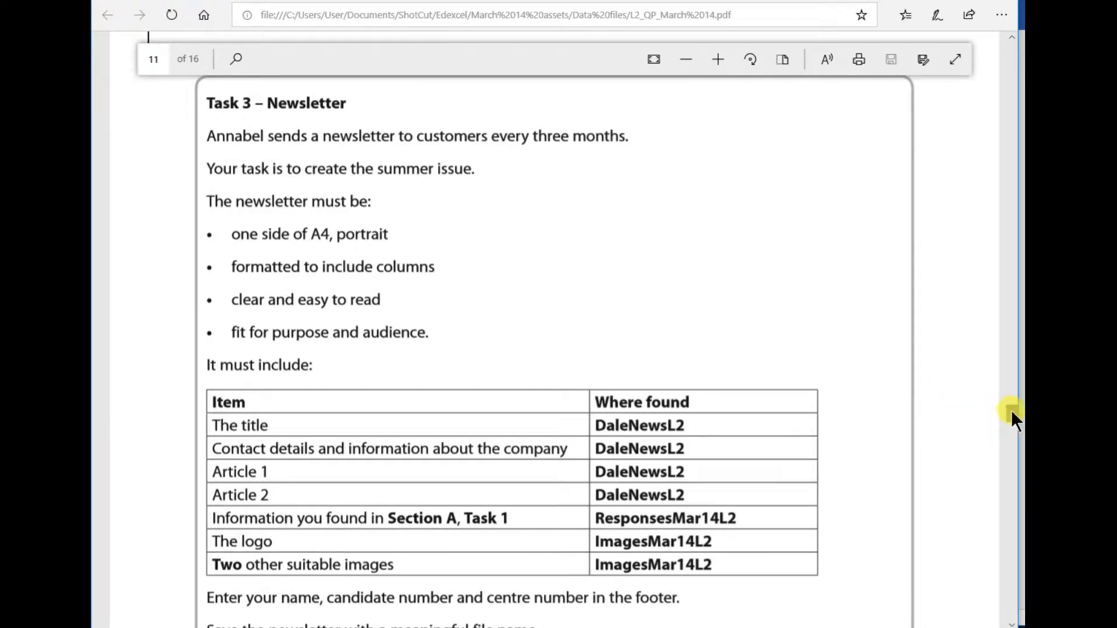
{"action": "mouse_move", "coordinate": [1011, 410]}
{"action": "left_mouse_down"}
{"action": "mouse_move", "coordinate": [1013, 434]}
{"action": "mouse_move", "coordinate": [1014, 414]}
{"action": "left_mouse_up"}
{"action": "left_click", "coordinate": [465, 627]}
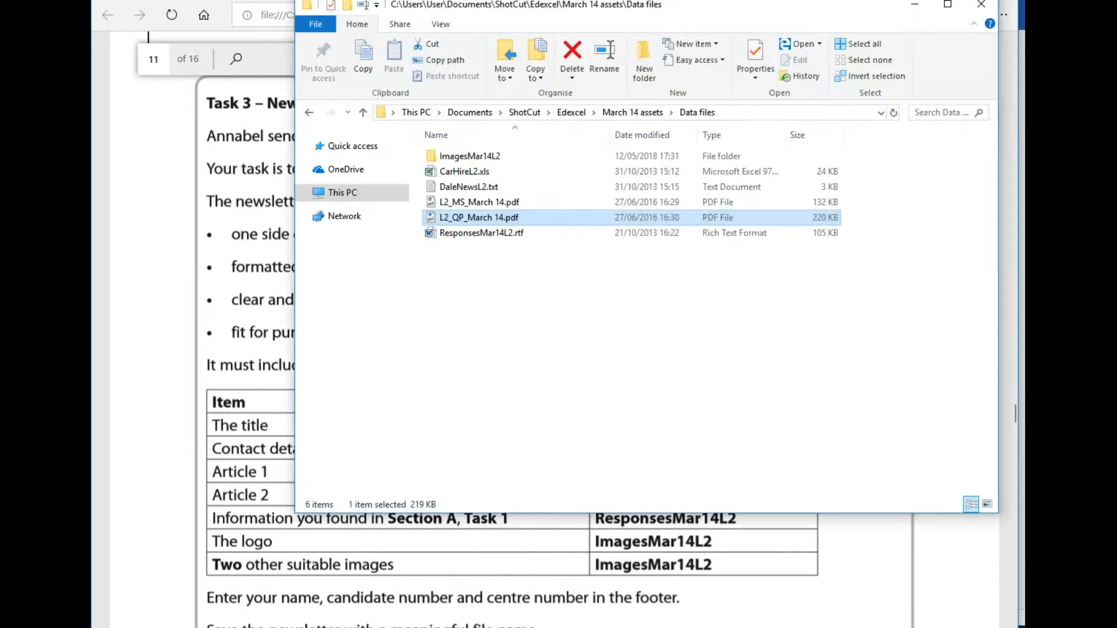
{"action": "double_click", "coordinate": [432, 200]}
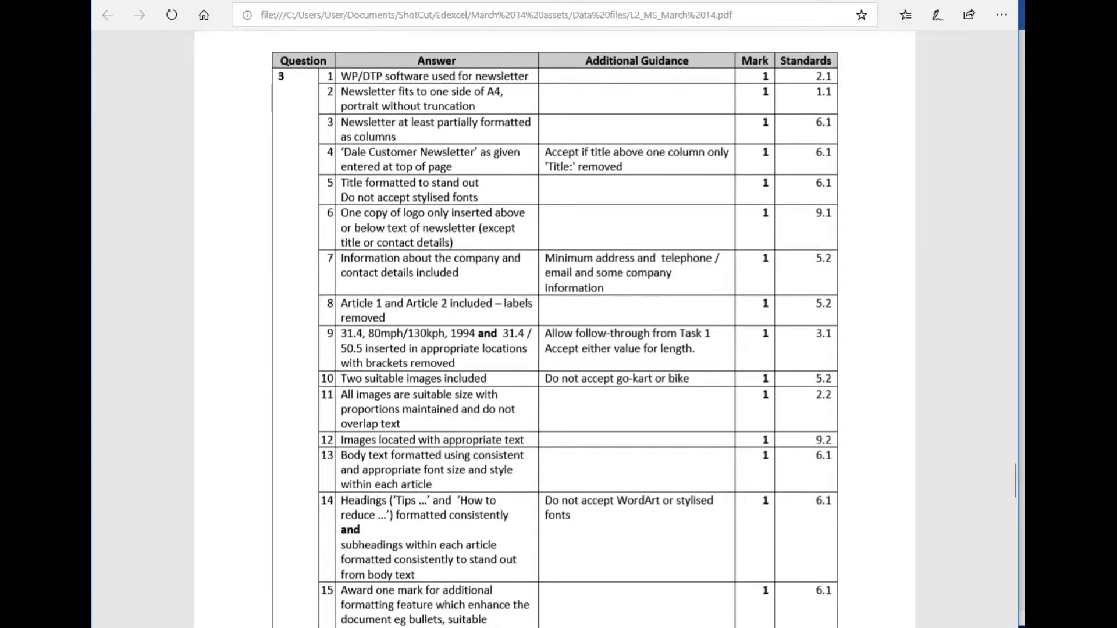
Switch to Word and look over the layout of the finished Dale Customer Newsletter example.
{"action": "key", "text": "alt+Tab"}
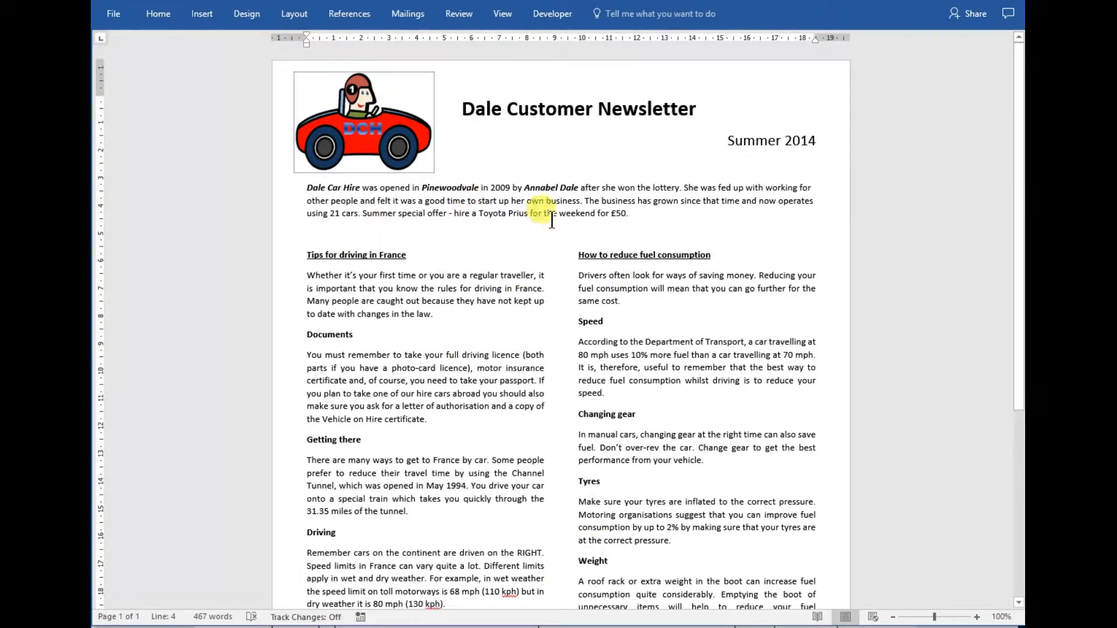
{"action": "mouse_move", "coordinate": [1020, 207]}
{"action": "left_mouse_down"}
{"action": "mouse_move", "coordinate": [1018, 388]}
{"action": "mouse_move", "coordinate": [1017, 207]}
{"action": "left_mouse_up"}
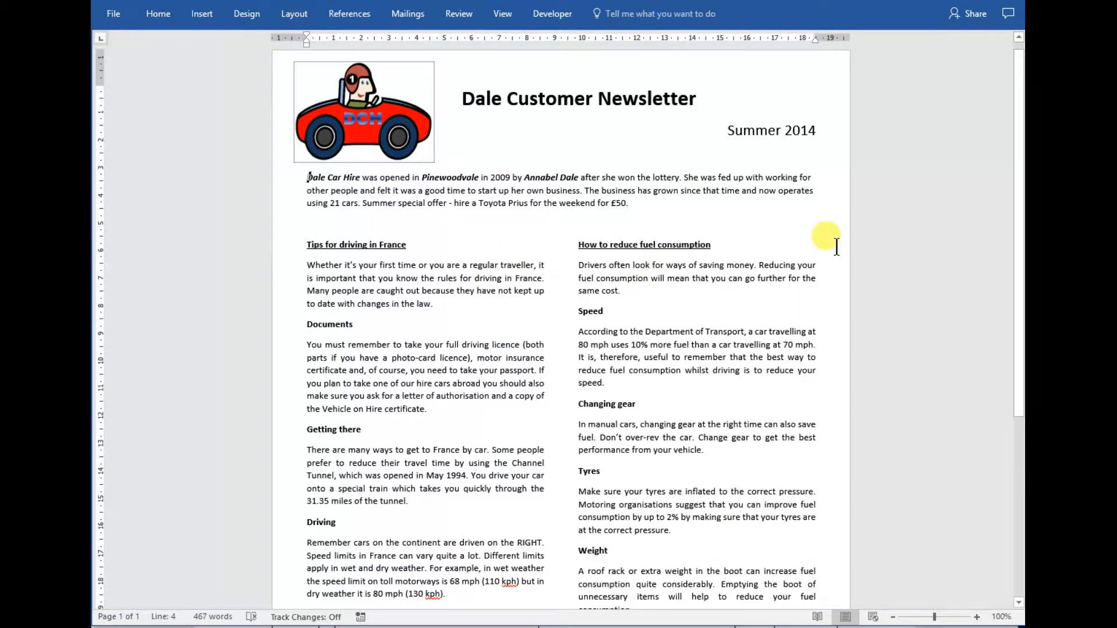
{"action": "left_click_drag", "start_coordinate": [1021, 187], "coordinate": [1019, 142]}
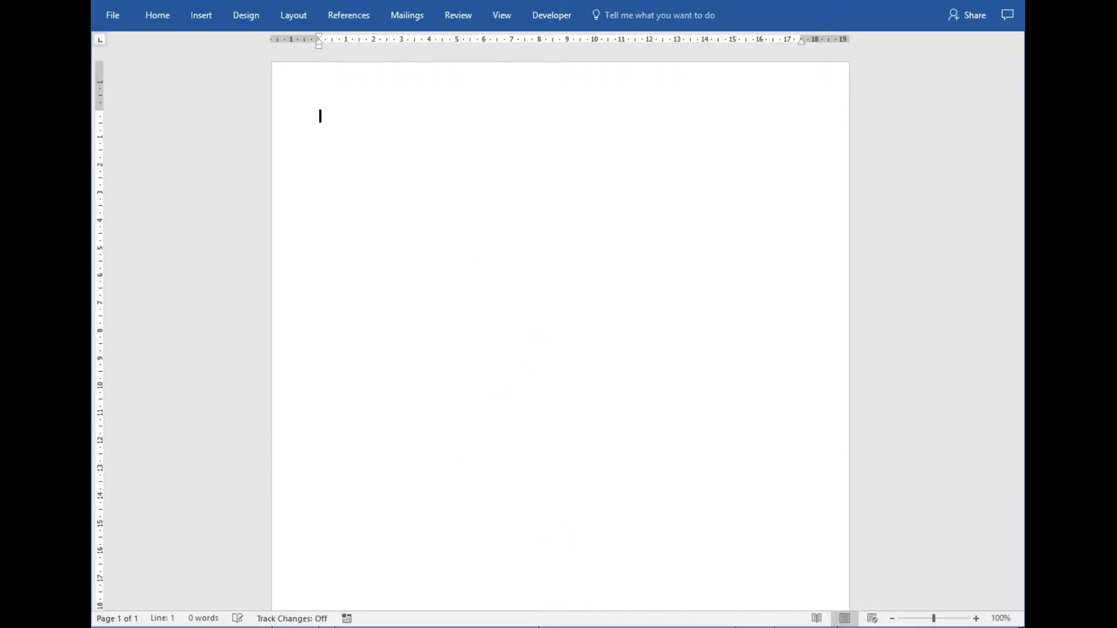
Set the blank document's page margins to Narrow.
{"action": "scroll", "coordinate": [560, 336], "scroll_direction": "up", "scroll_amount": 4}
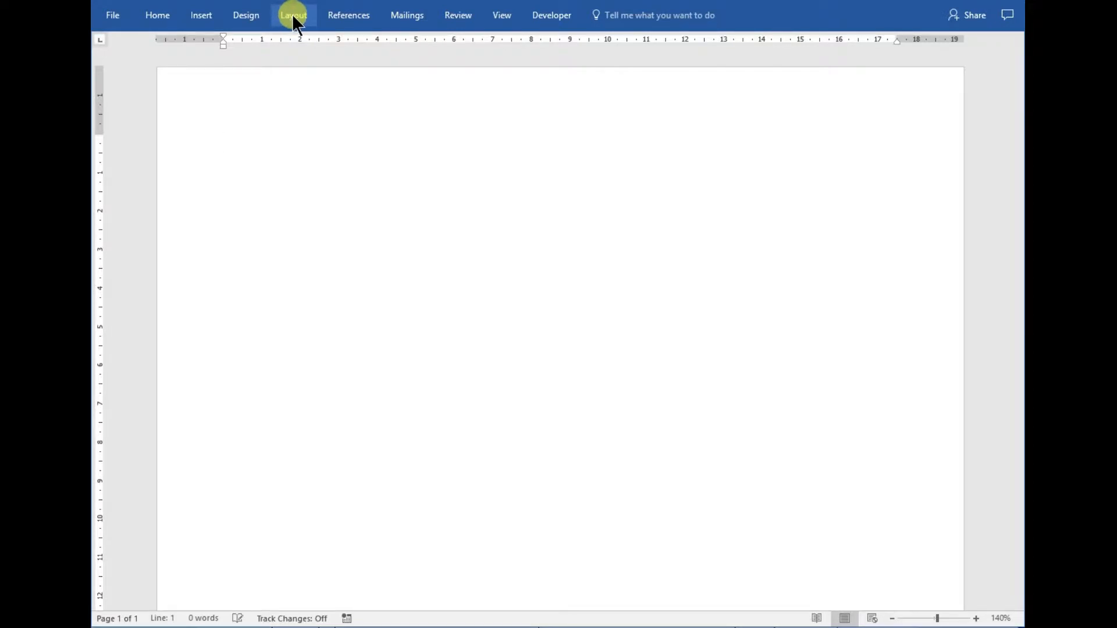
{"action": "left_click", "coordinate": [292, 14]}
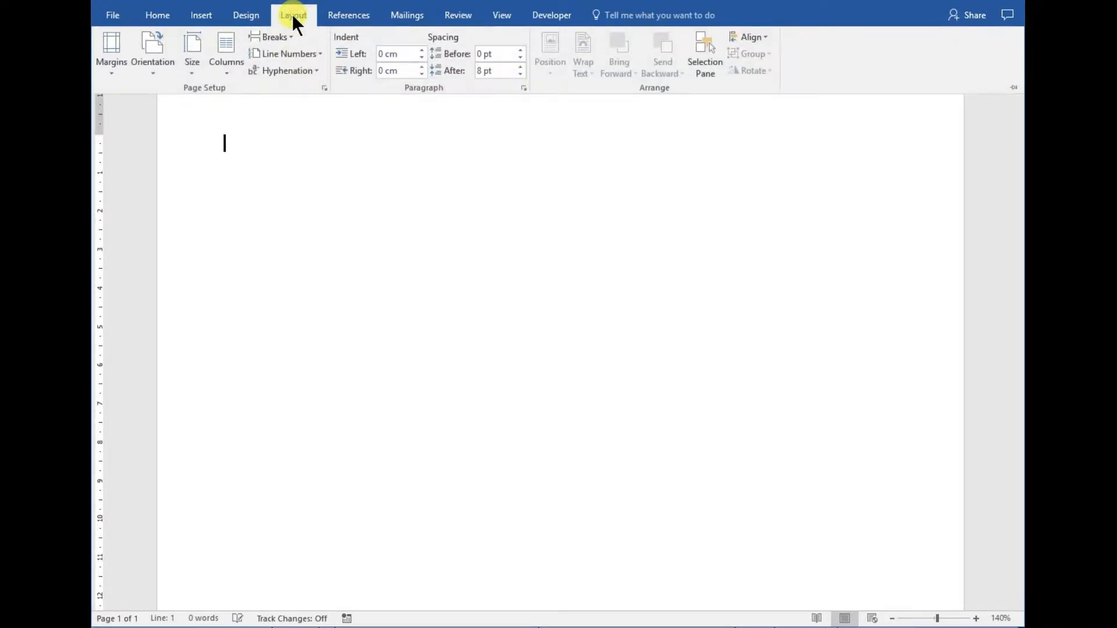
{"action": "left_click", "coordinate": [117, 71]}
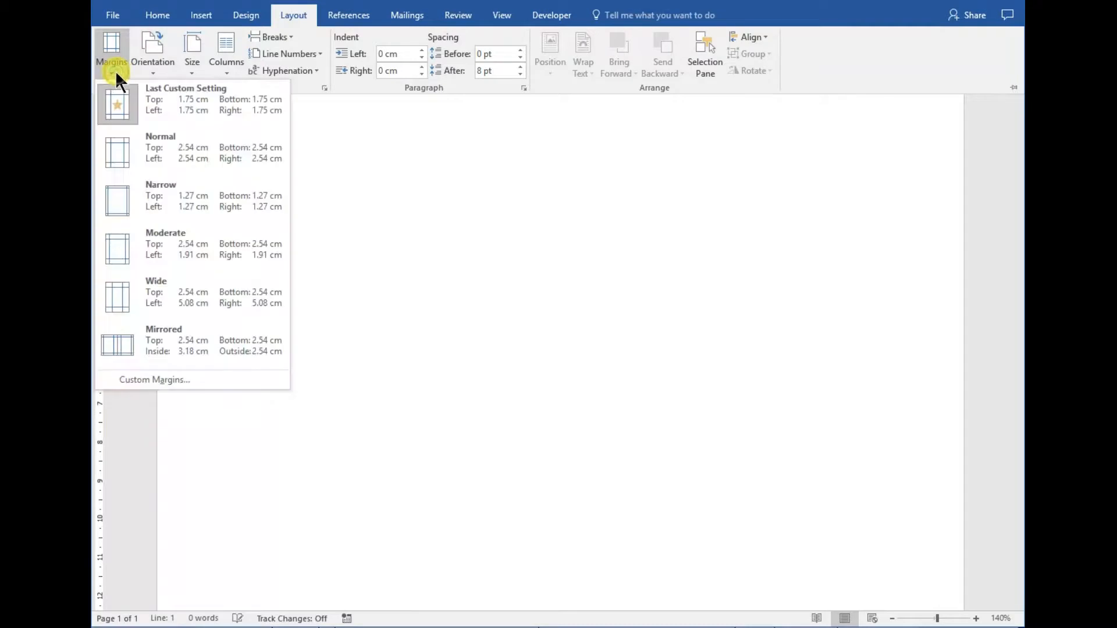
{"action": "left_click", "coordinate": [112, 208]}
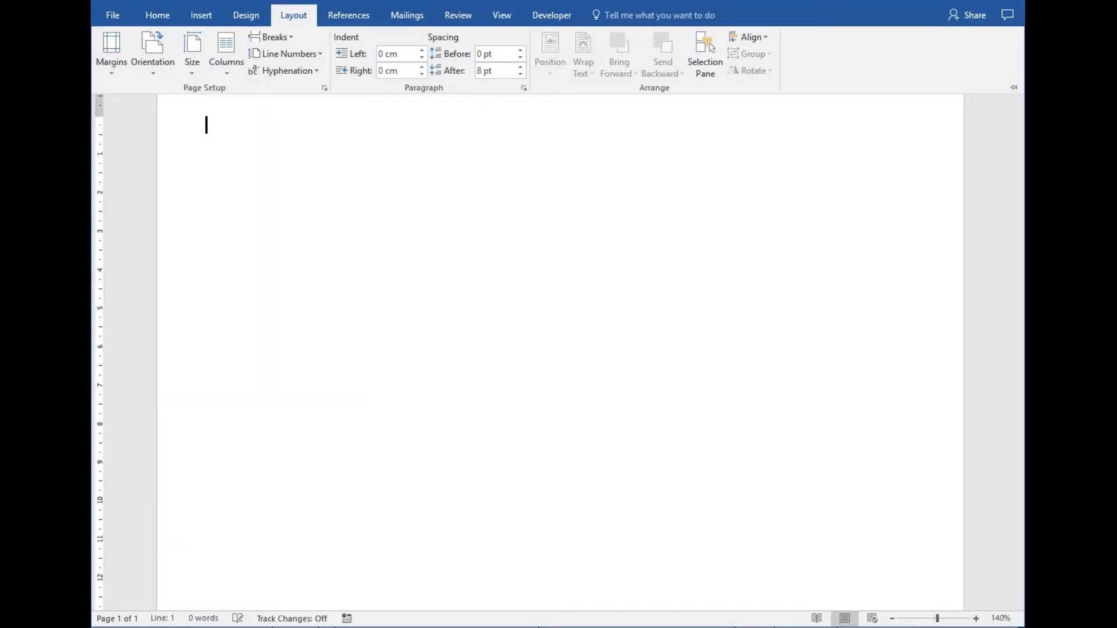
{"action": "left_click", "coordinate": [450, 365]}
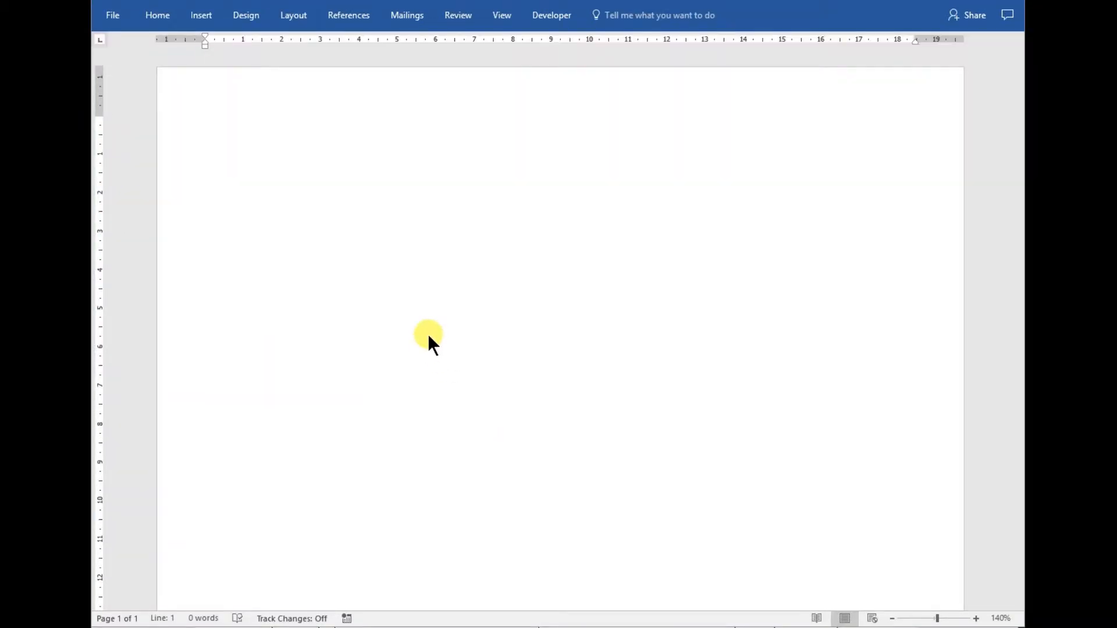
Check the blank document's page orientation and paper size against the portrait A4 requirement.
{"action": "left_click", "coordinate": [293, 18]}
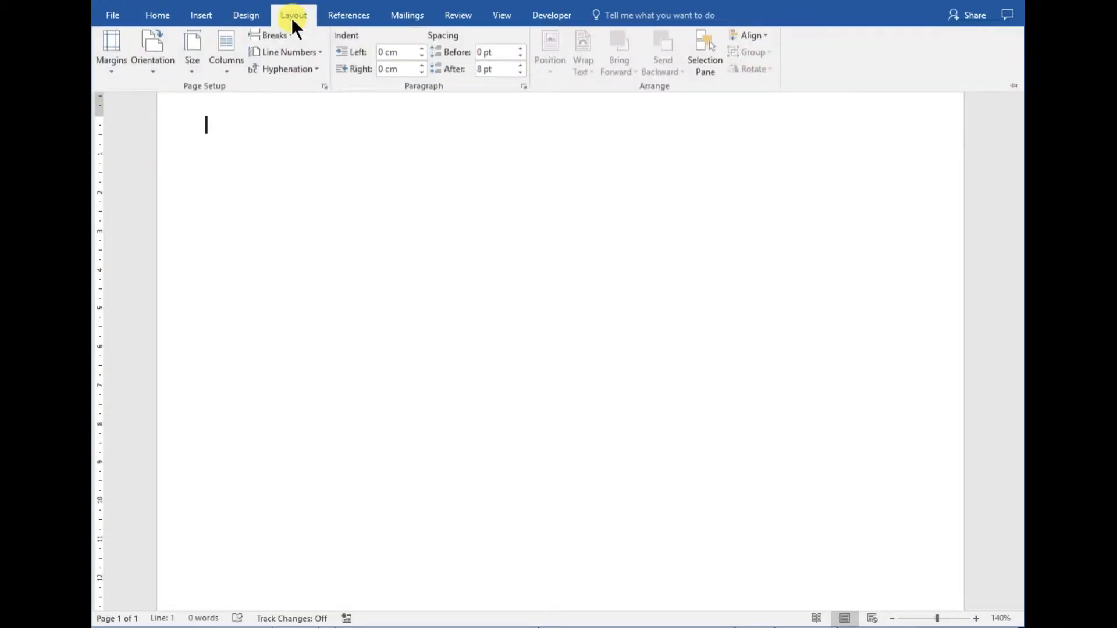
{"action": "left_click", "coordinate": [158, 75]}
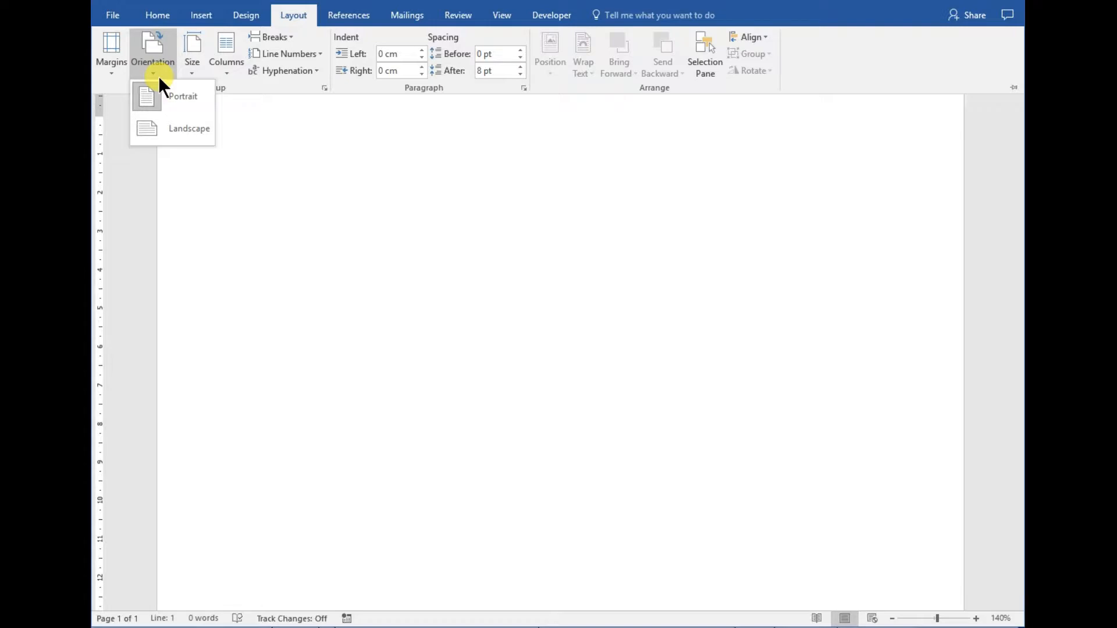
{"action": "left_click", "coordinate": [300, 125]}
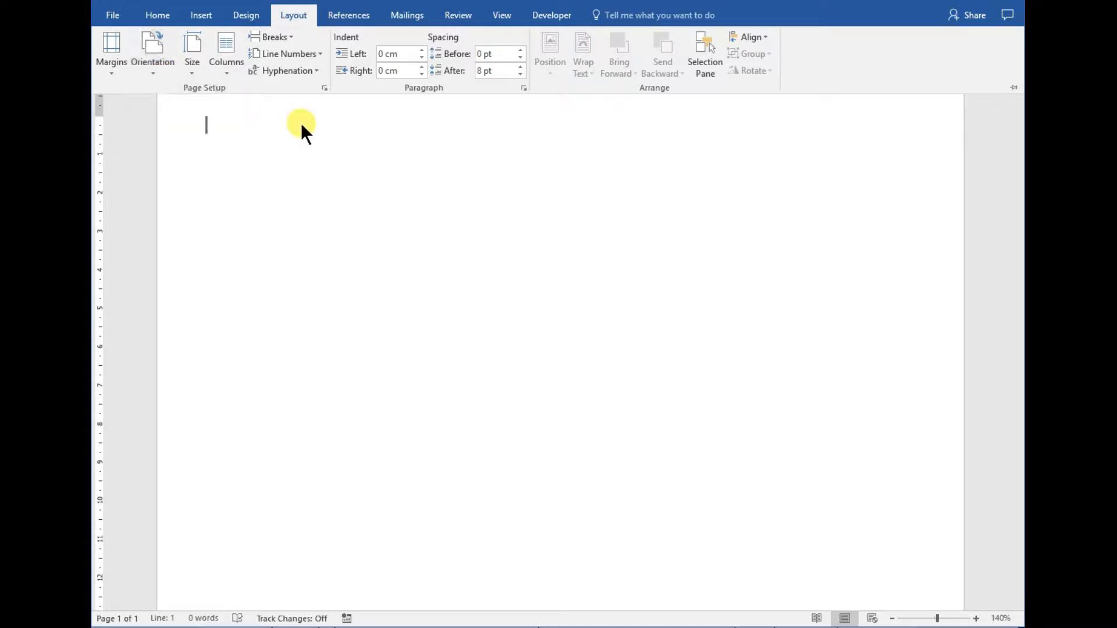
{"action": "left_click", "coordinate": [187, 71]}
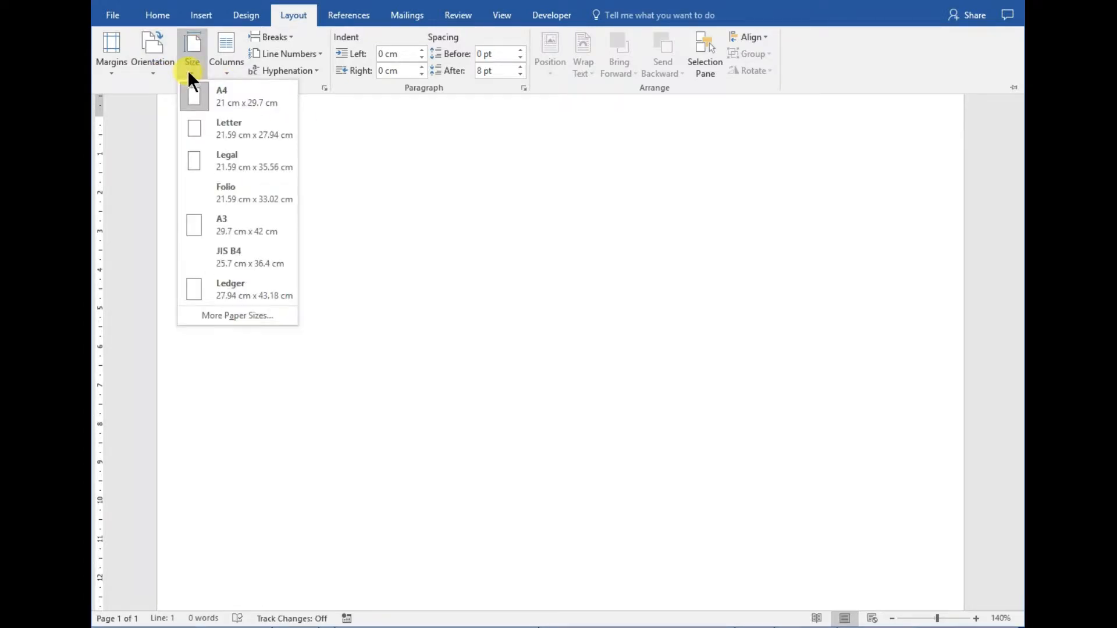
{"action": "left_click", "coordinate": [351, 124]}
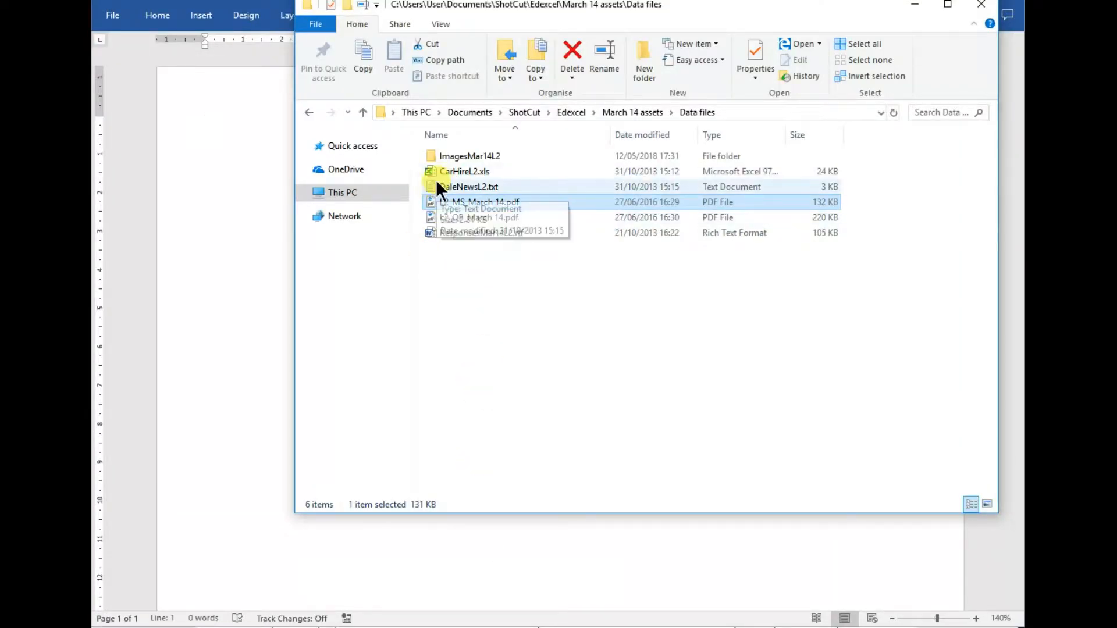
Open DaleNewsL2.txt from the Data files folder in Notepad, copy all its text and close the file.
{"action": "double_click", "coordinate": [433, 185]}
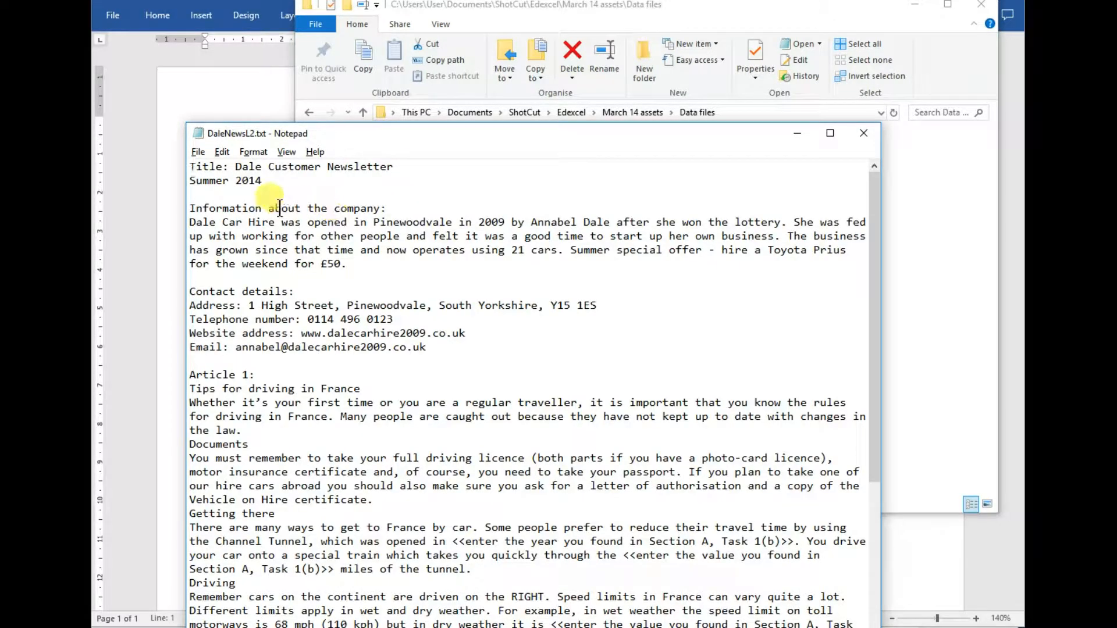
{"action": "key", "text": "ctrl+a"}
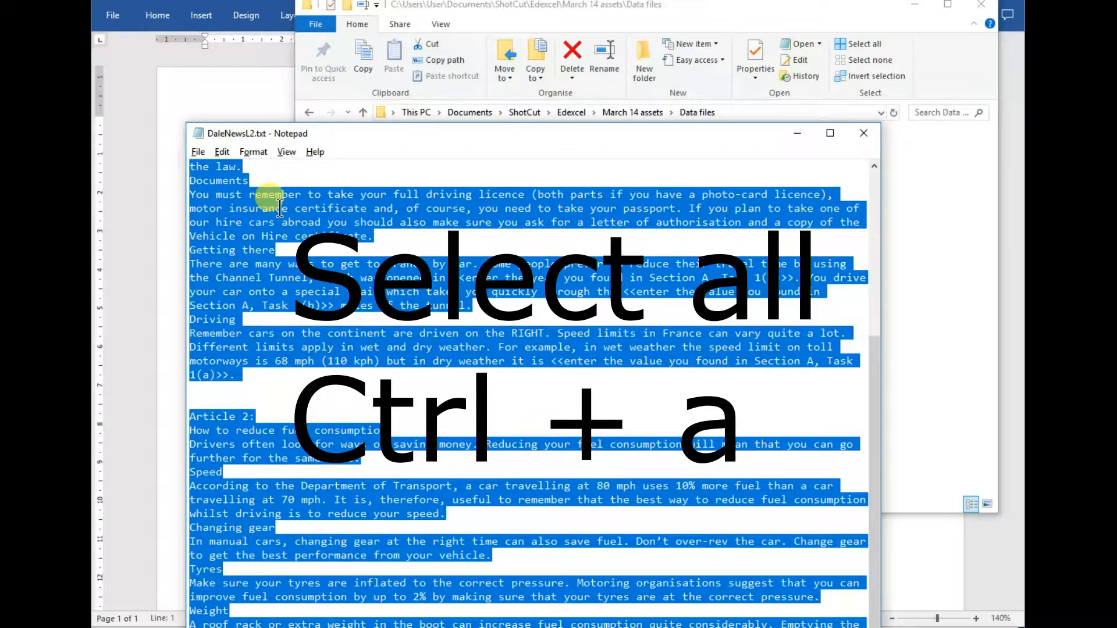
{"action": "left_click", "coordinate": [220, 151]}
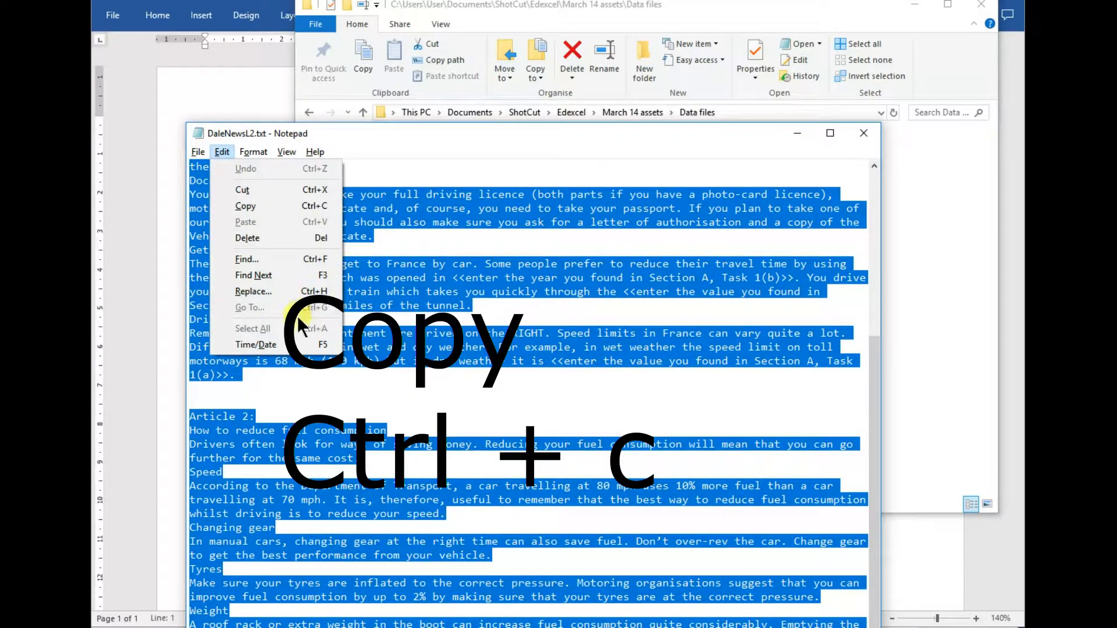
{"action": "left_click", "coordinate": [367, 135]}
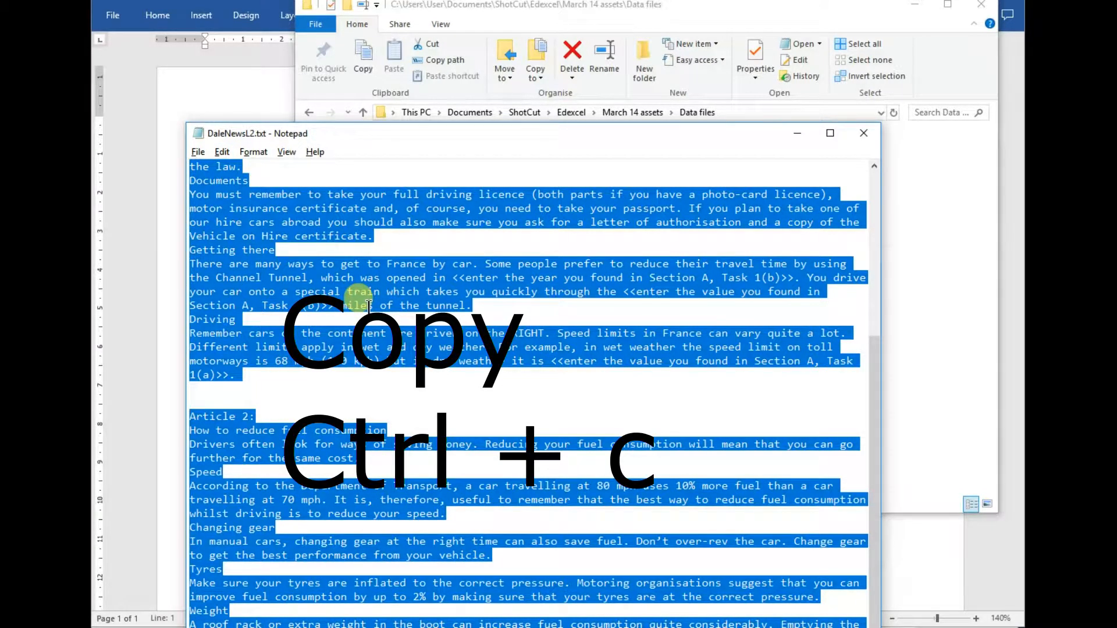
{"action": "left_click", "coordinate": [865, 133]}
Paste the copied newsletter text into the blank Word document and return to its beginning.
{"action": "left_click", "coordinate": [225, 232]}
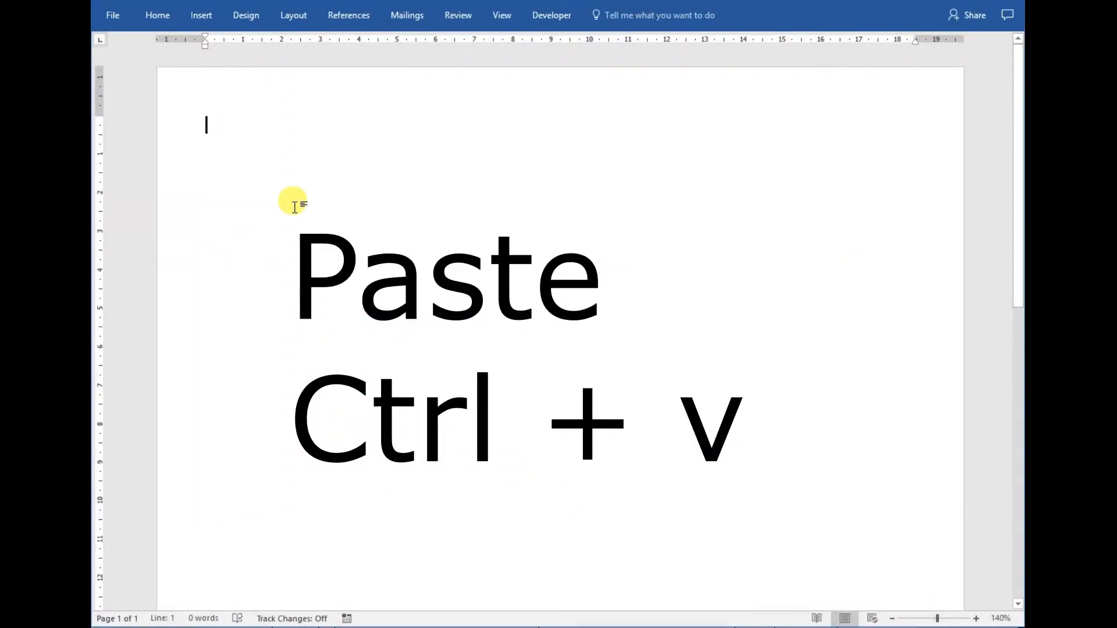
{"action": "key", "text": "ctrl+v"}
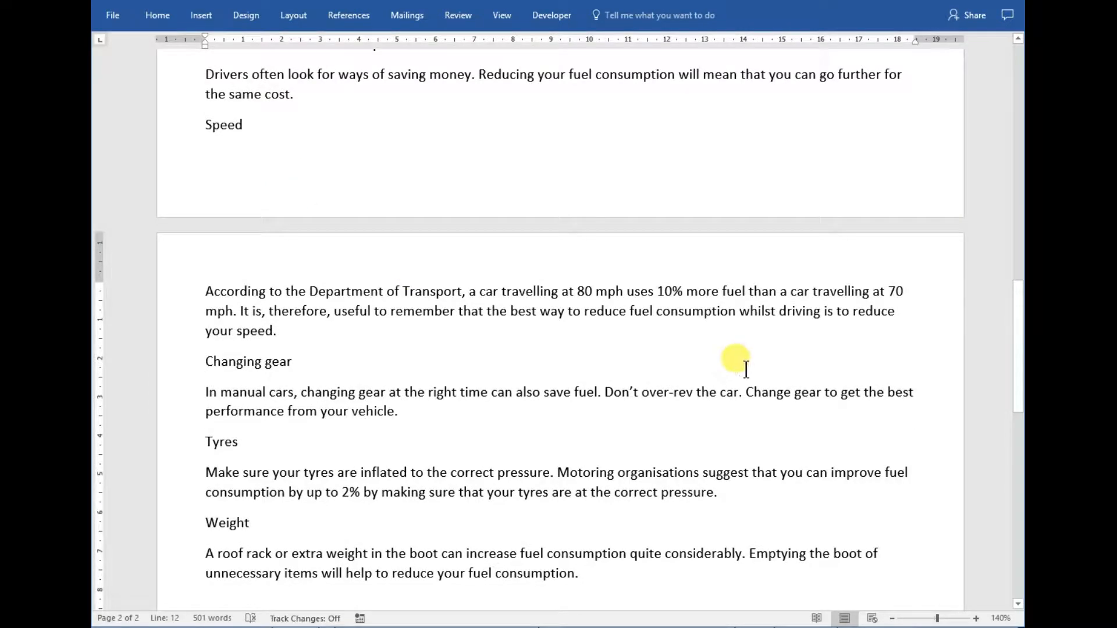
{"action": "left_click_drag", "start_coordinate": [1017, 388], "coordinate": [996, 121]}
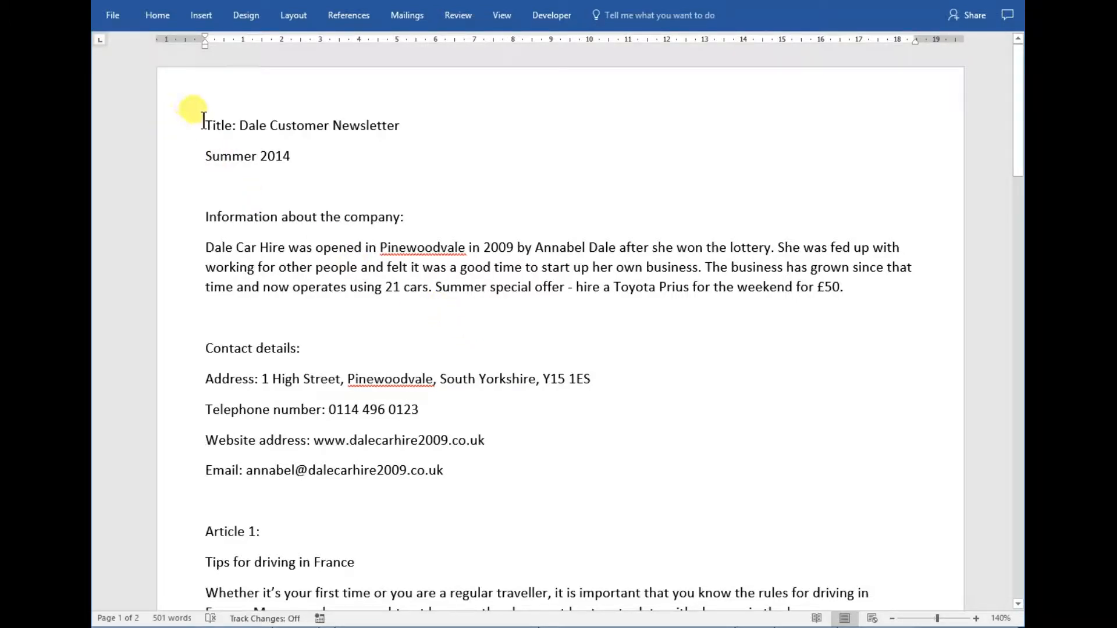
Delete the "Title:" label before the newsletter title and the "Information about the company:" line.
{"action": "left_click_drag", "start_coordinate": [204, 126], "coordinate": [237, 125]}
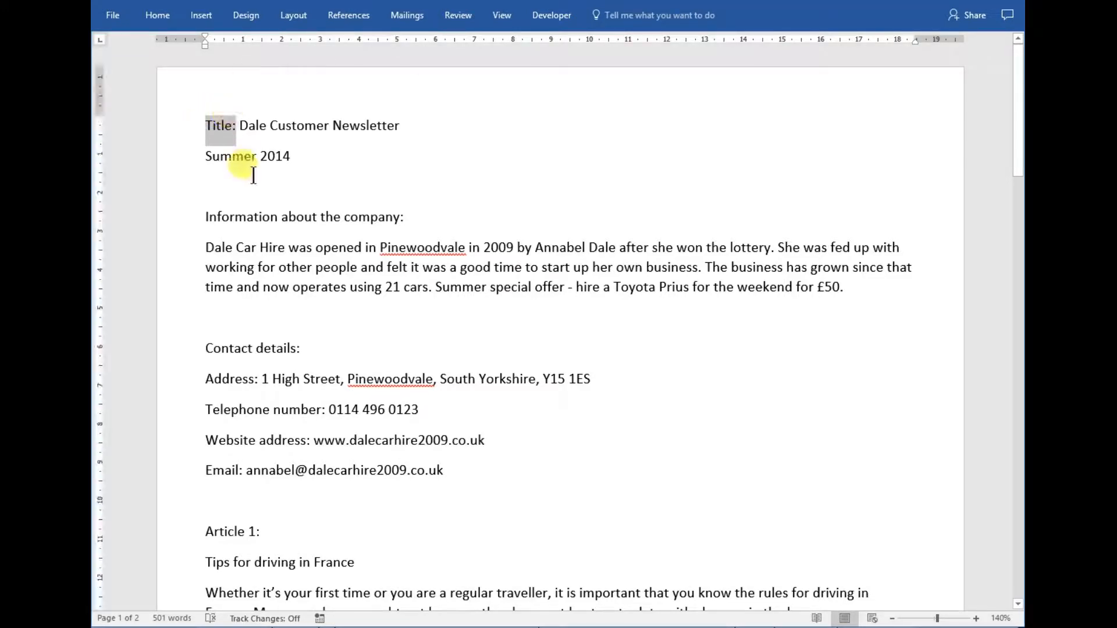
{"action": "key", "text": "Delete"}
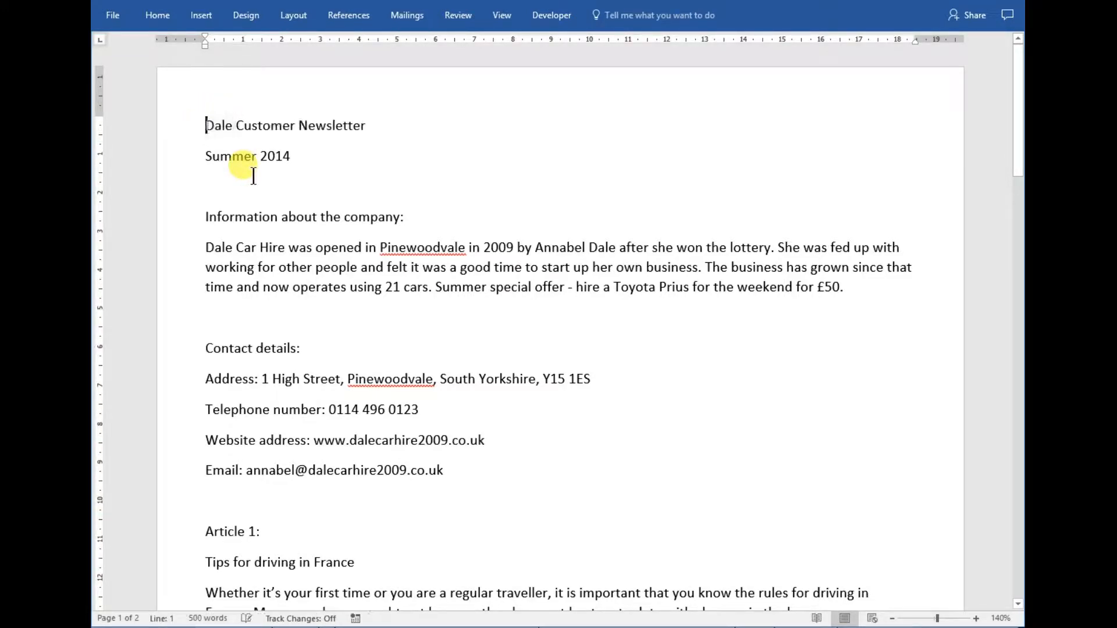
{"action": "left_click_drag", "start_coordinate": [203, 214], "coordinate": [399, 212]}
{"action": "key", "text": "Delete"}
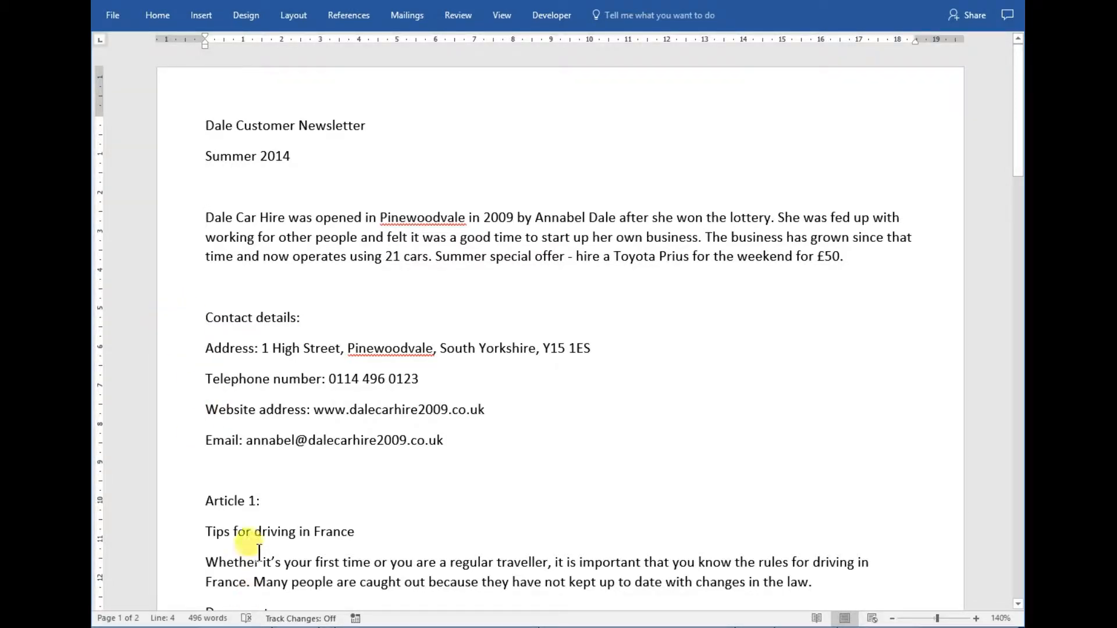
Delete the "Article 1:" and "Article 2:" labels above the two article headings and check the remaining text.
{"action": "scroll", "coordinate": [262, 495], "scroll_direction": "down", "scroll_amount": 2}
{"action": "left_click_drag", "start_coordinate": [202, 355], "coordinate": [257, 357]}
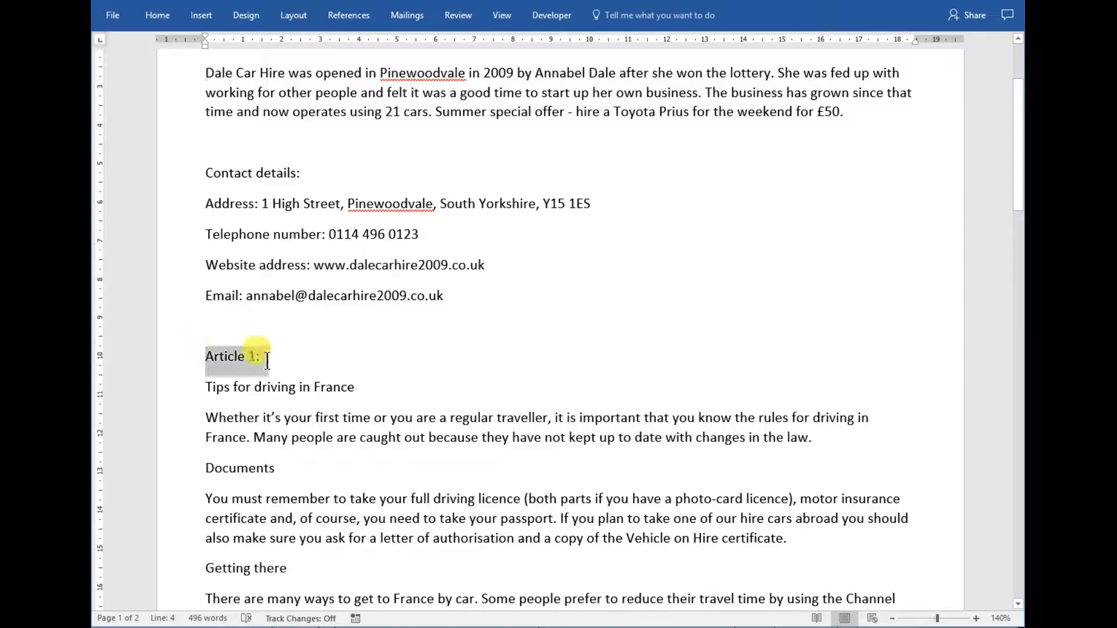
{"action": "key", "text": "Delete"}
{"action": "scroll", "coordinate": [217, 456], "scroll_direction": "down", "scroll_amount": 2}
{"action": "scroll", "coordinate": [217, 457], "scroll_direction": "down", "scroll_amount": 3}
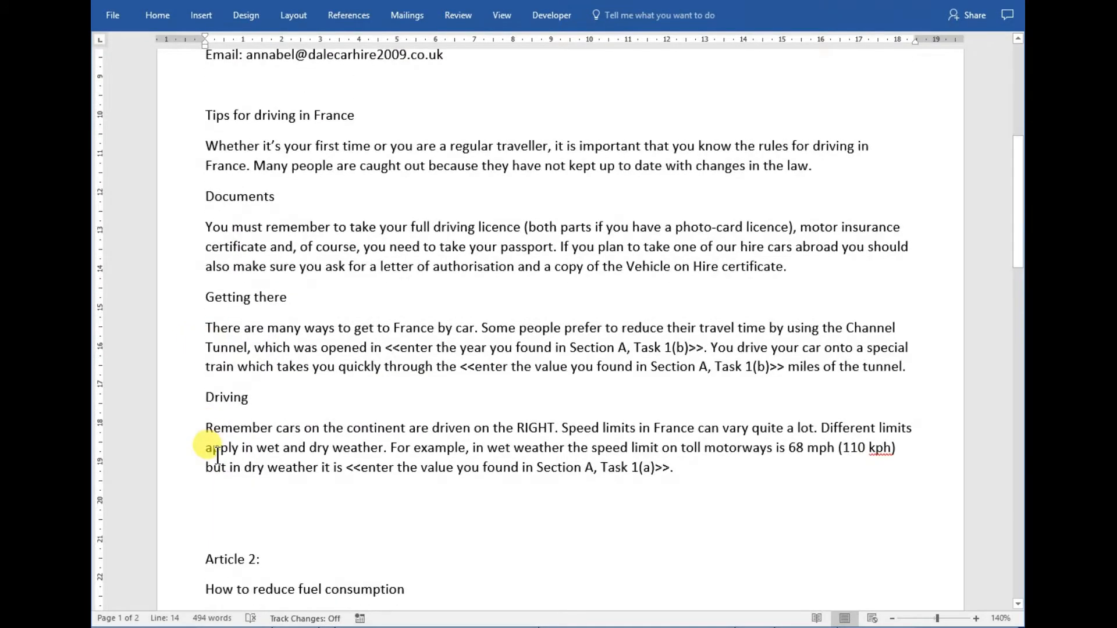
{"action": "left_click_drag", "start_coordinate": [205, 462], "coordinate": [274, 466]}
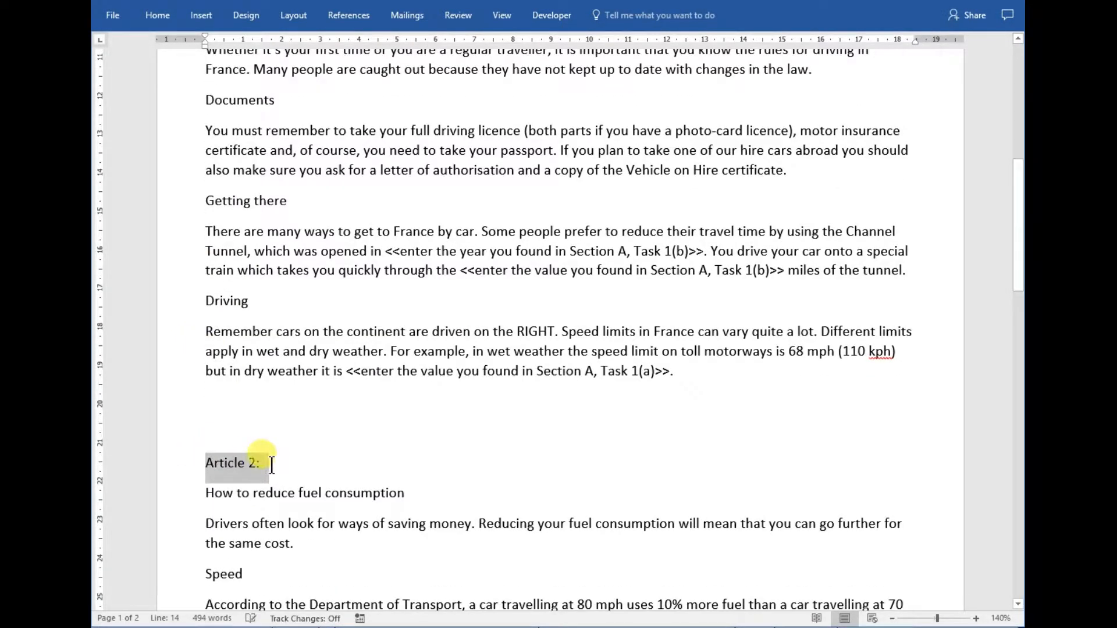
{"action": "key", "text": "Delete"}
{"action": "scroll", "coordinate": [271, 460], "scroll_direction": "down", "scroll_amount": 6}
{"action": "scroll", "coordinate": [271, 464], "scroll_direction": "down", "scroll_amount": 7}
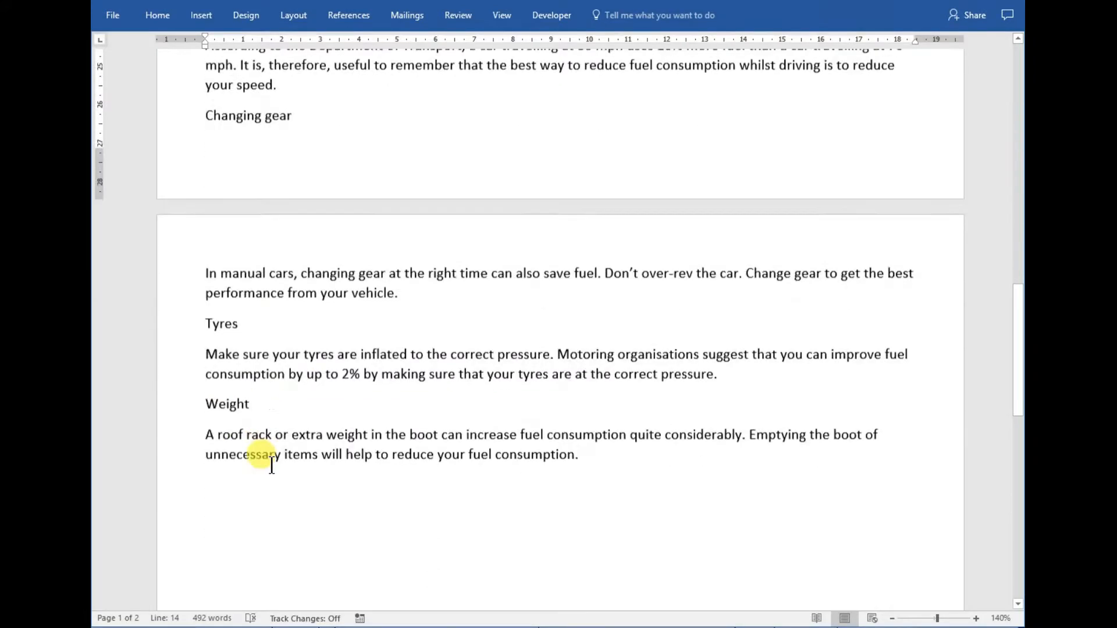
{"action": "scroll", "coordinate": [271, 463], "scroll_direction": "up", "scroll_amount": 4}
{"action": "scroll", "coordinate": [271, 464], "scroll_direction": "up", "scroll_amount": 14}
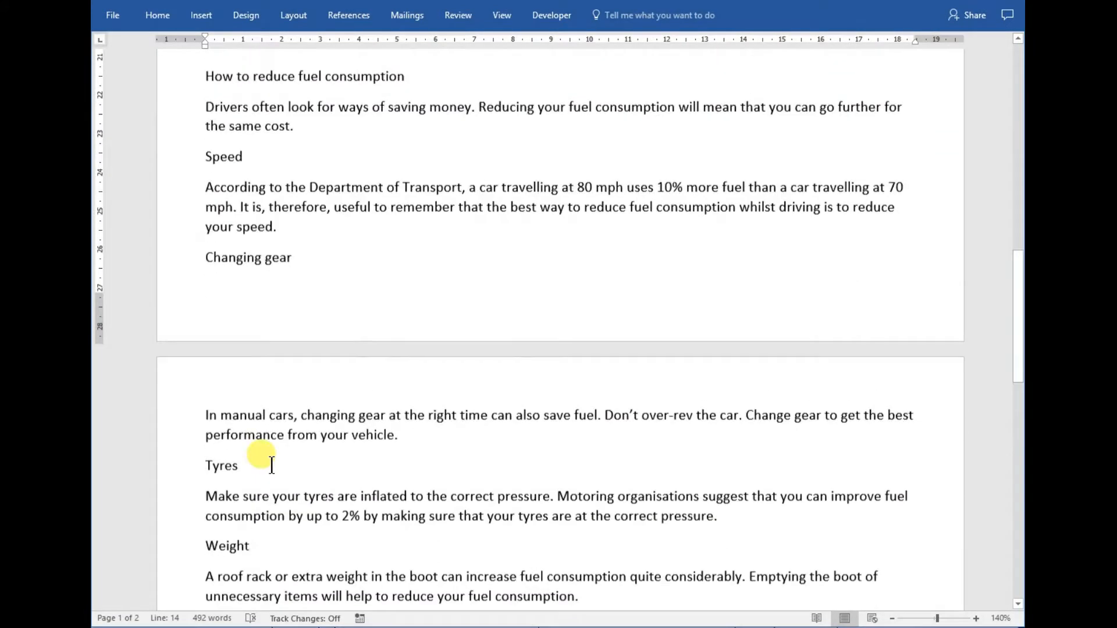
{"action": "scroll", "coordinate": [271, 463], "scroll_direction": "up", "scroll_amount": 3}
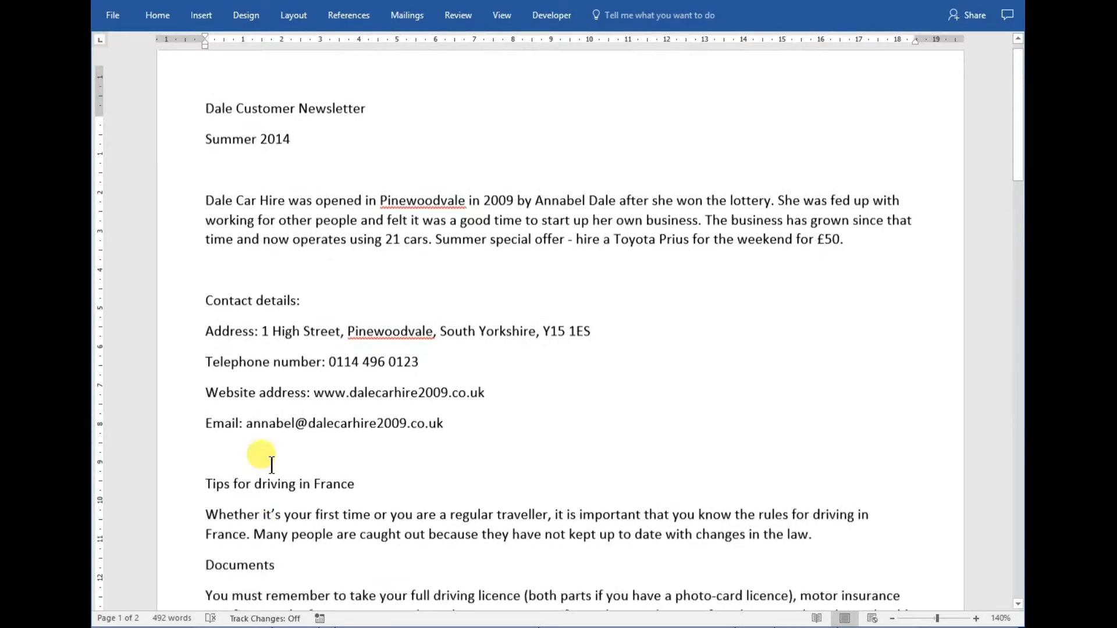
Add a blank line at the end of the newsletter text and open the ImagesMar14L2 folder with its pictures shown as thumbnails.
{"action": "left_click_drag", "start_coordinate": [1019, 143], "coordinate": [1018, 389]}
{"action": "left_click", "coordinate": [610, 372]}
{"action": "key", "text": "Return"}
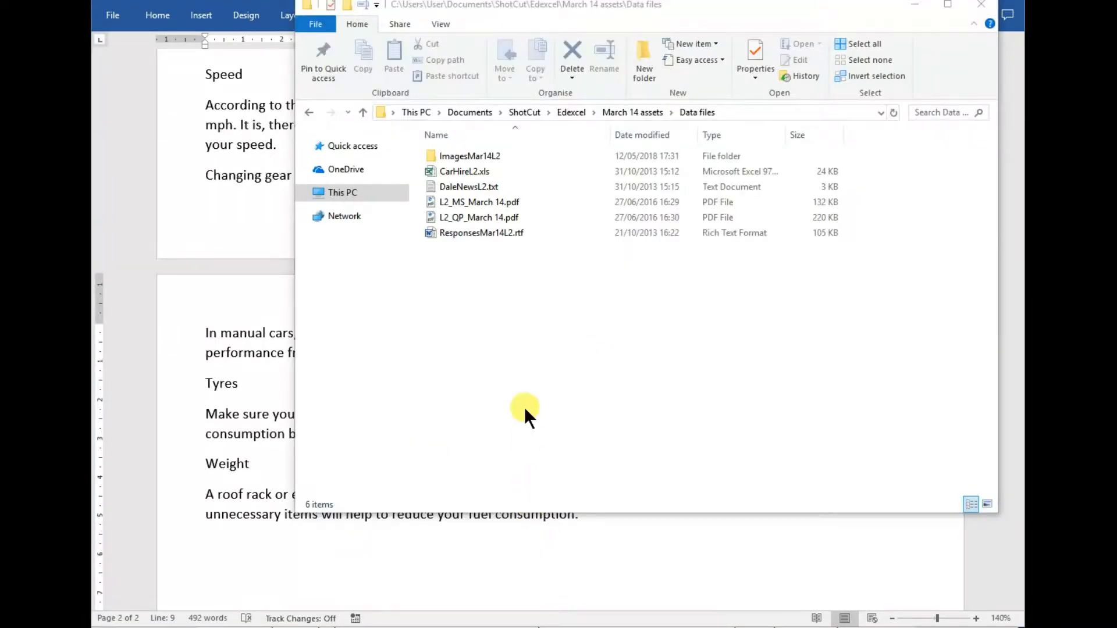
{"action": "double_click", "coordinate": [435, 153]}
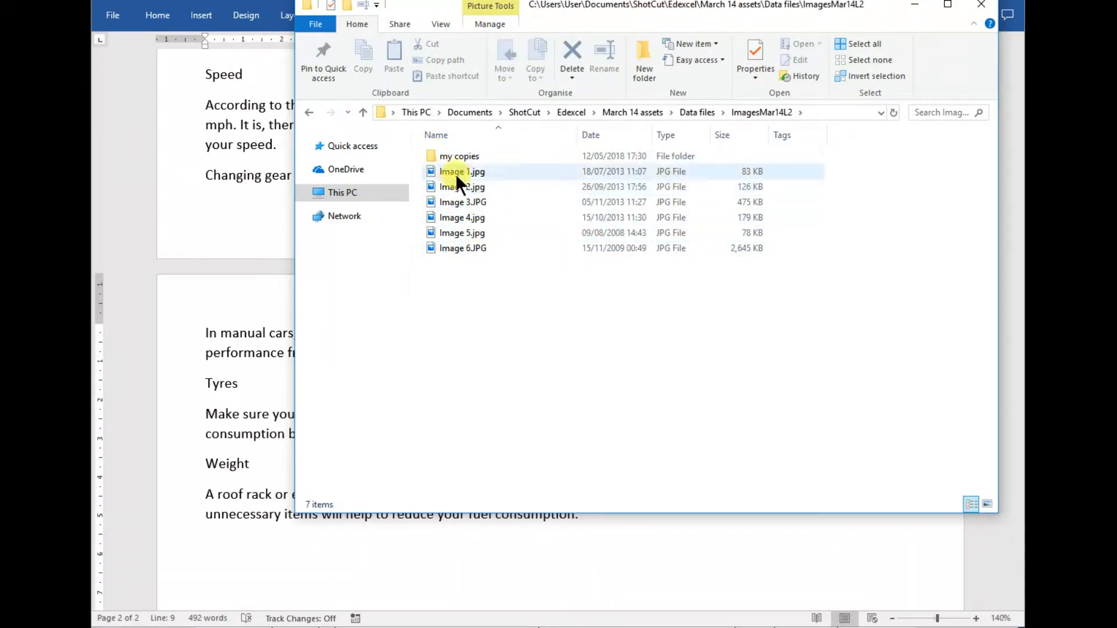
{"action": "left_click", "coordinate": [987, 504]}
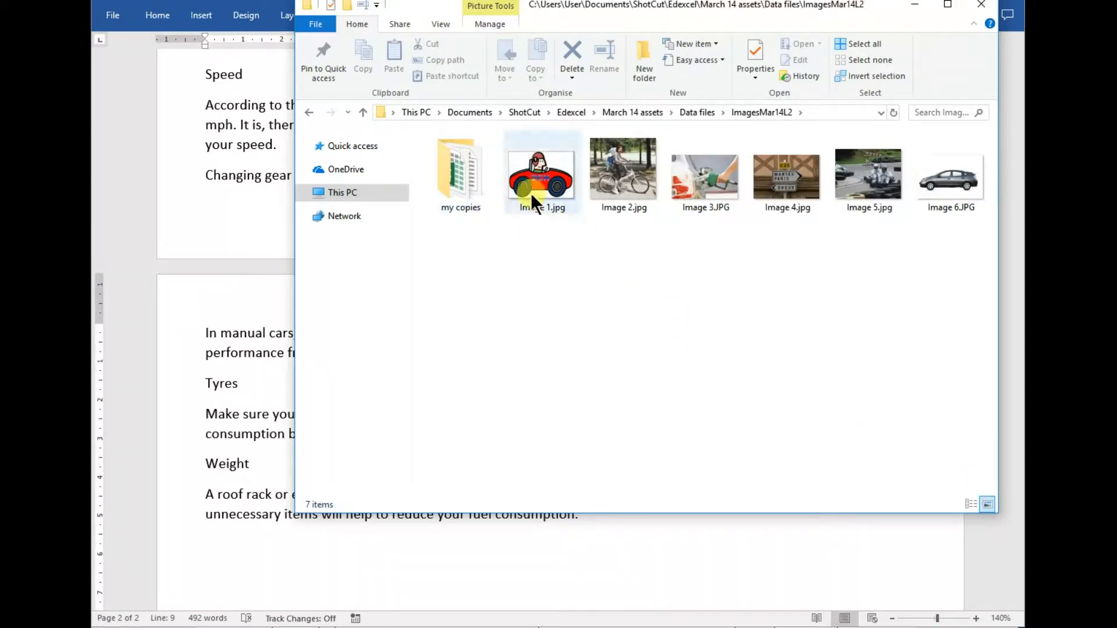
Examine the supplied pictures in the images folder to choose those that suit the newsletter.
{"action": "left_click", "coordinate": [526, 168]}
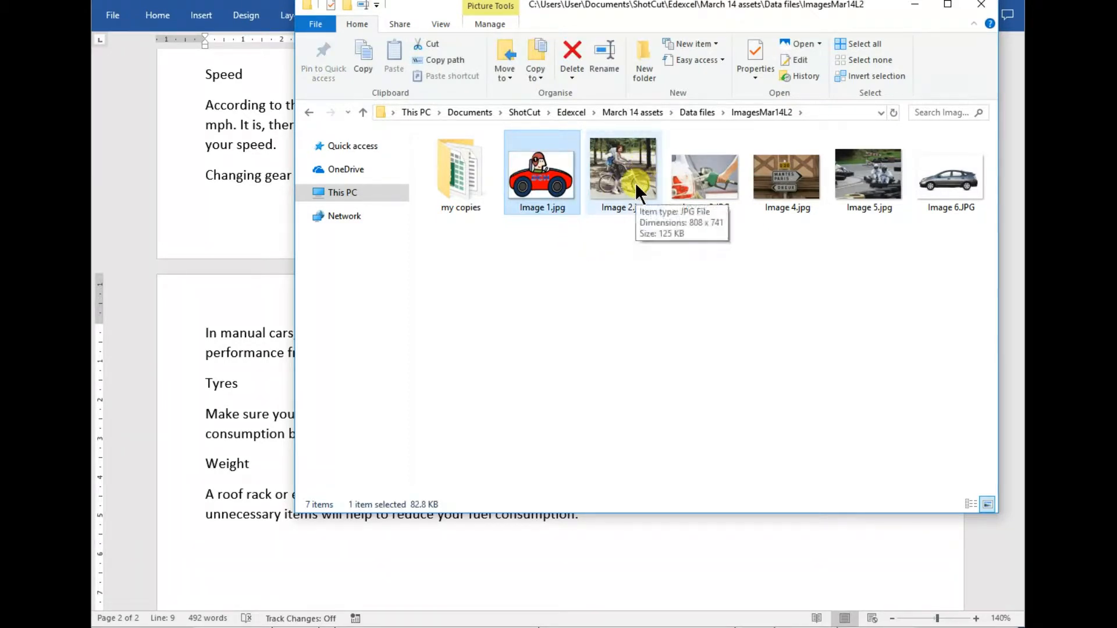
{"action": "left_click", "coordinate": [705, 184]}
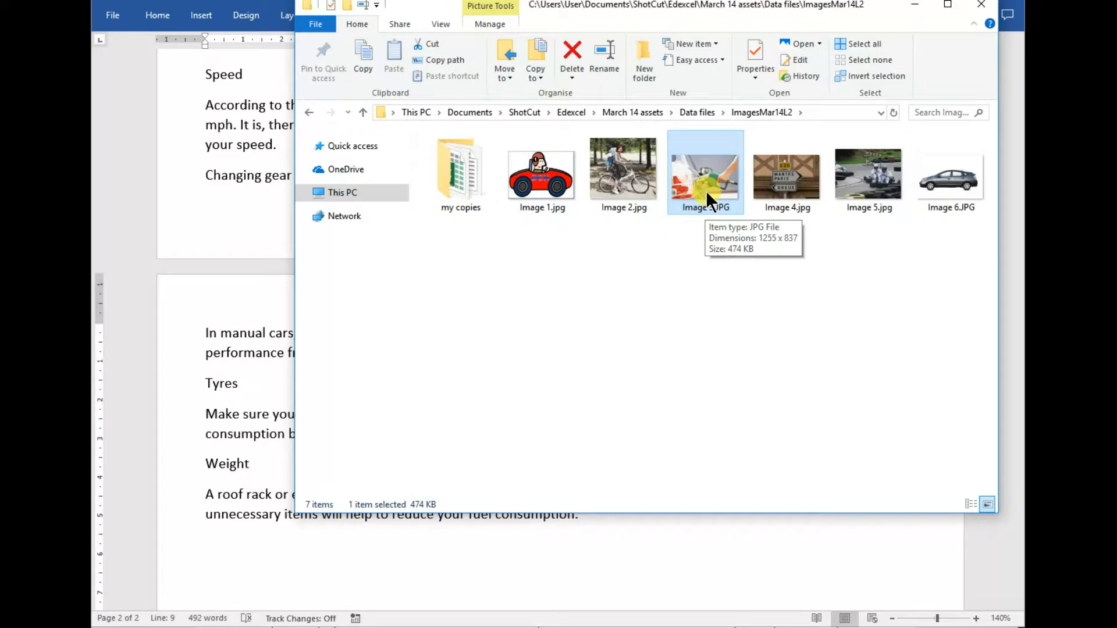
{"action": "double_click", "coordinate": [808, 196]}
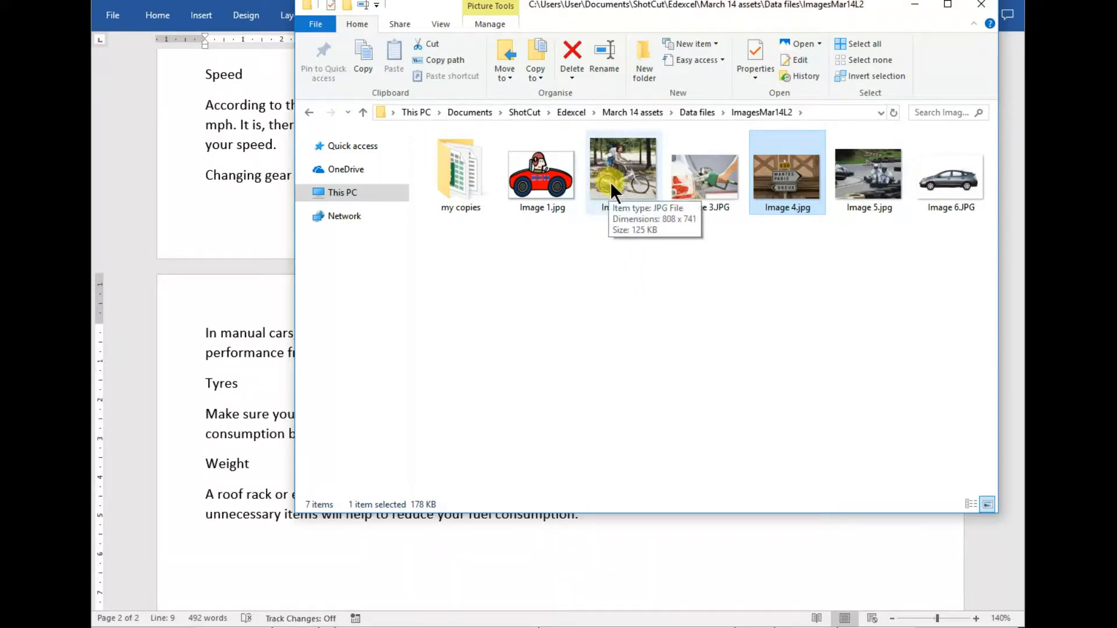
{"action": "left_click", "coordinate": [537, 168]}
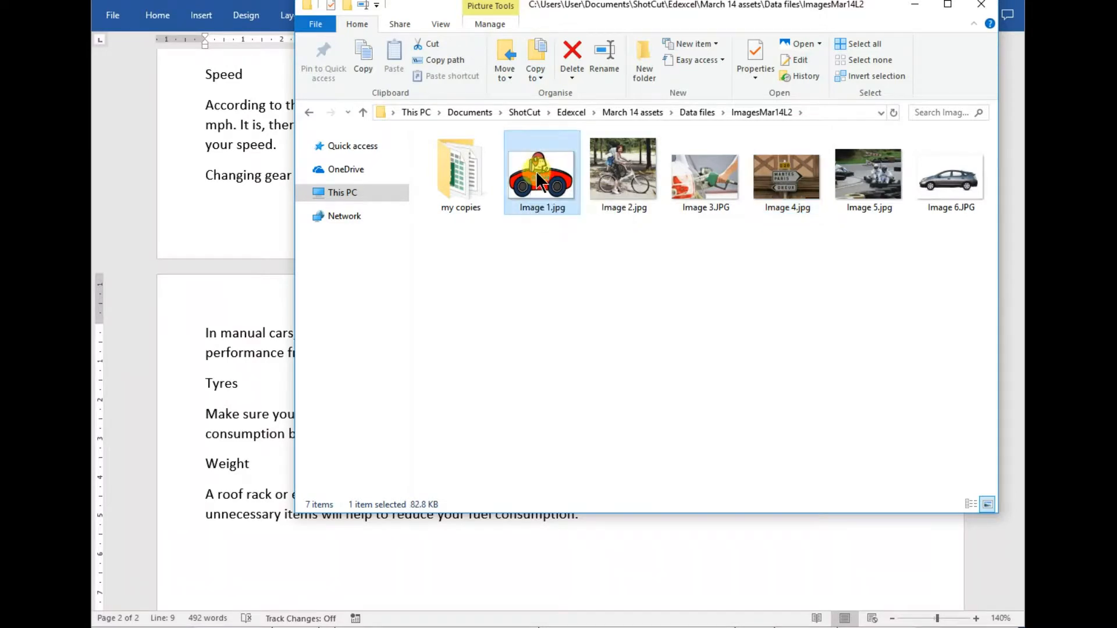
{"action": "left_click", "coordinate": [707, 181]}
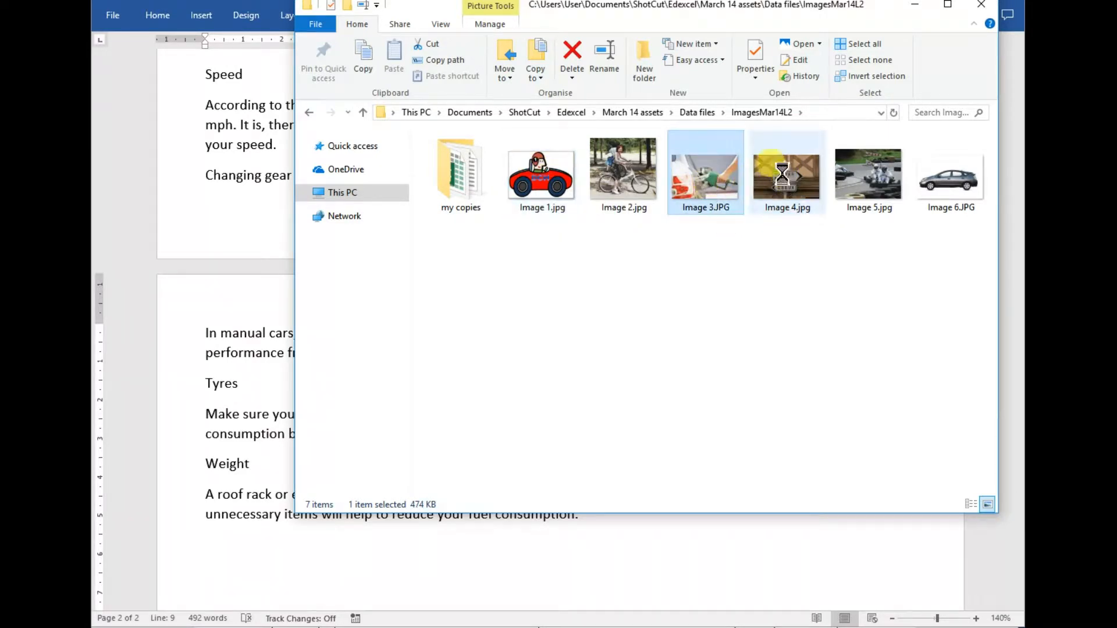
{"action": "left_click", "coordinate": [748, 198]}
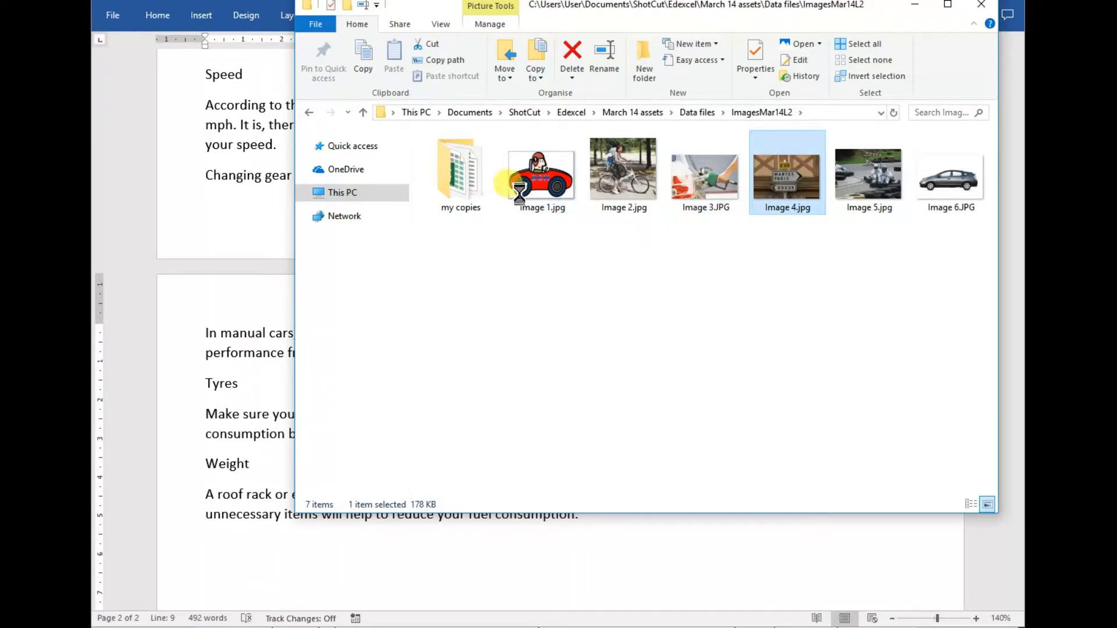
Insert Image 1.jpg from the images folder below the last paragraph of the newsletter text.
{"action": "left_click_drag", "start_coordinate": [547, 174], "coordinate": [237, 569]}
{"action": "scroll", "coordinate": [289, 512], "scroll_direction": "down", "scroll_amount": 3}
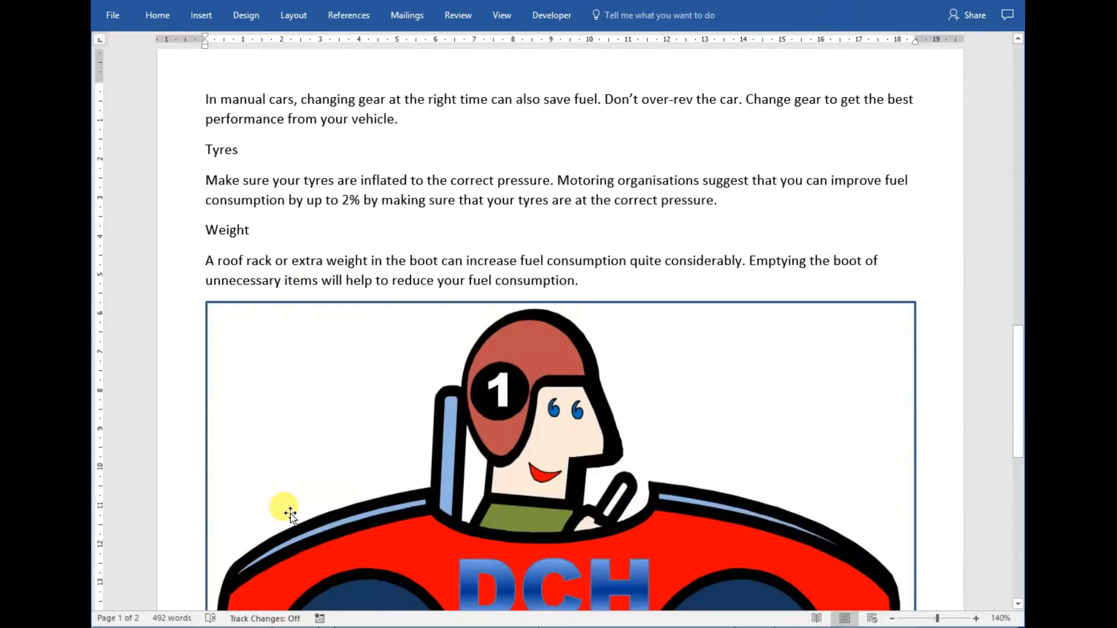
{"action": "scroll", "coordinate": [291, 515], "scroll_direction": "down", "scroll_amount": 3}
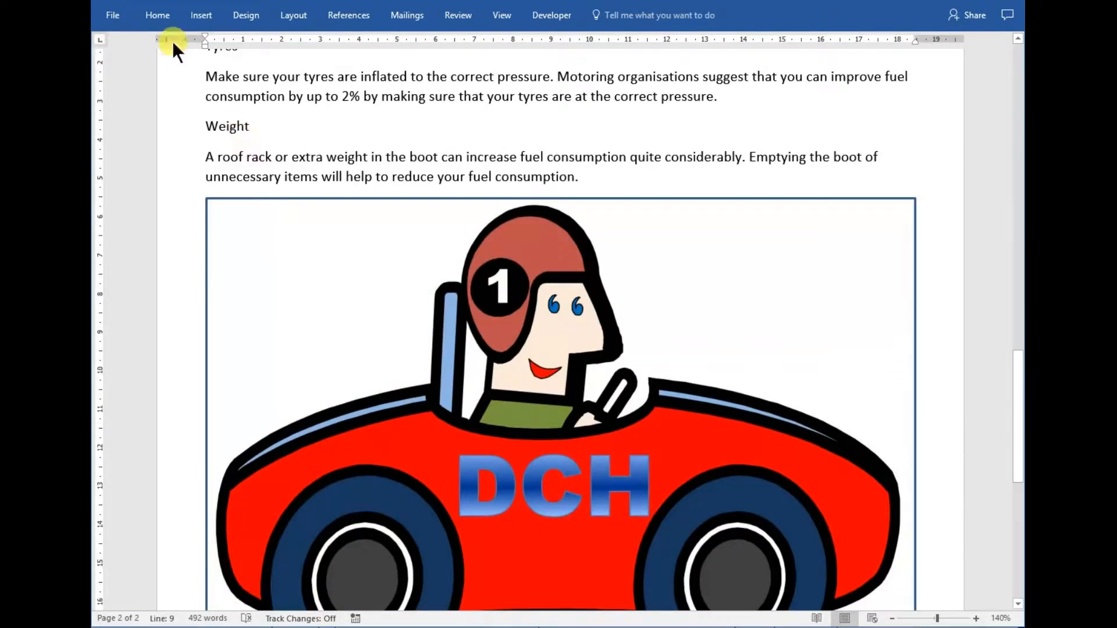
{"action": "left_click", "coordinate": [201, 11]}
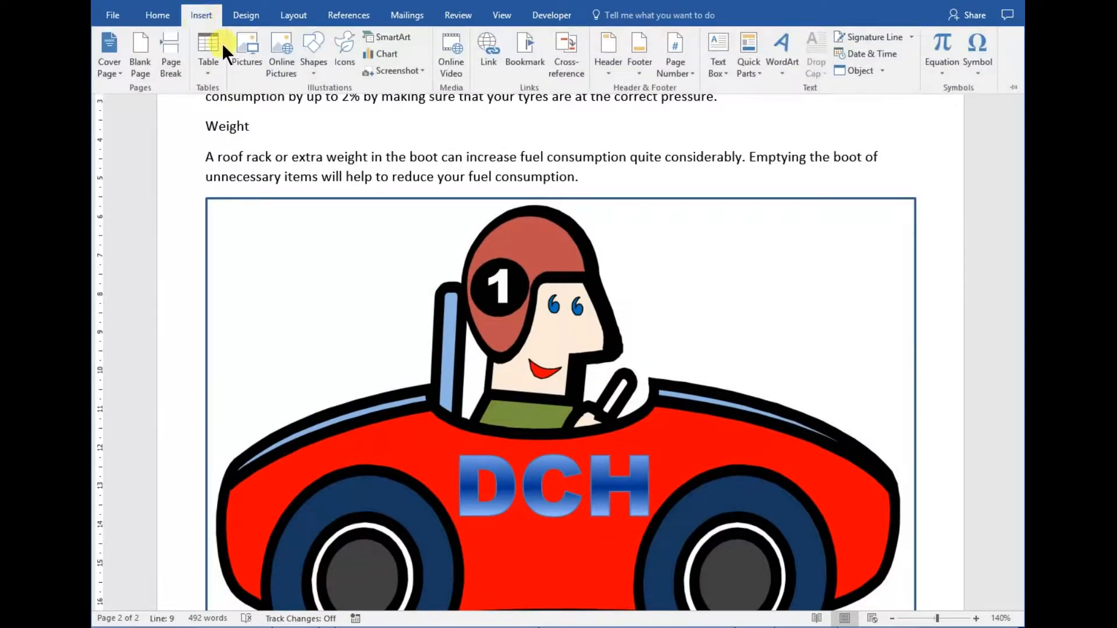
{"action": "left_click", "coordinate": [240, 53]}
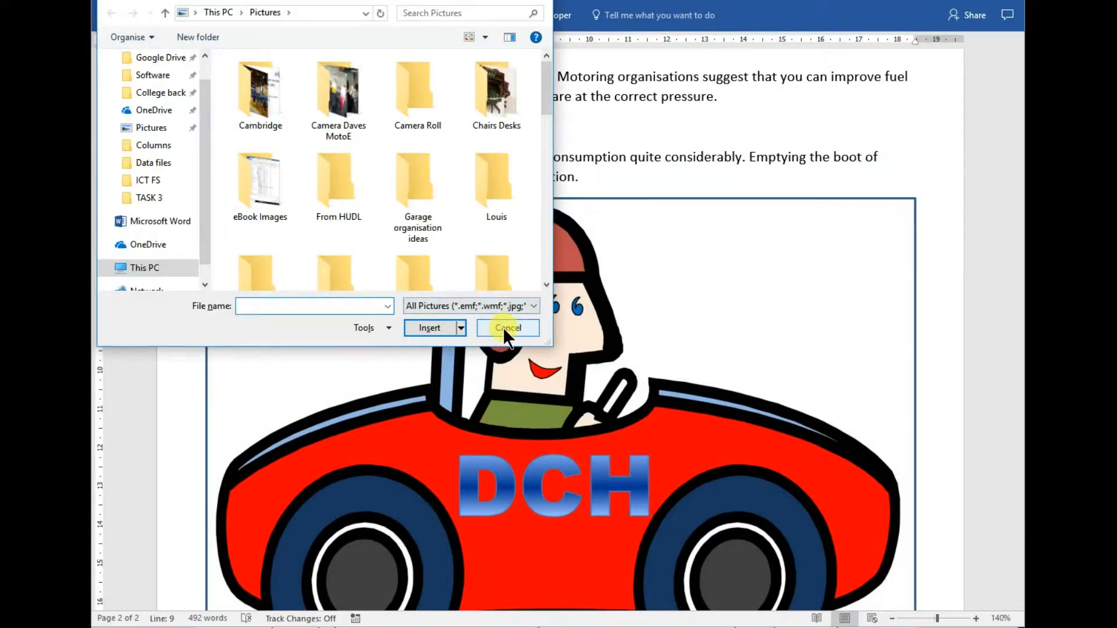
{"action": "left_click", "coordinate": [505, 327]}
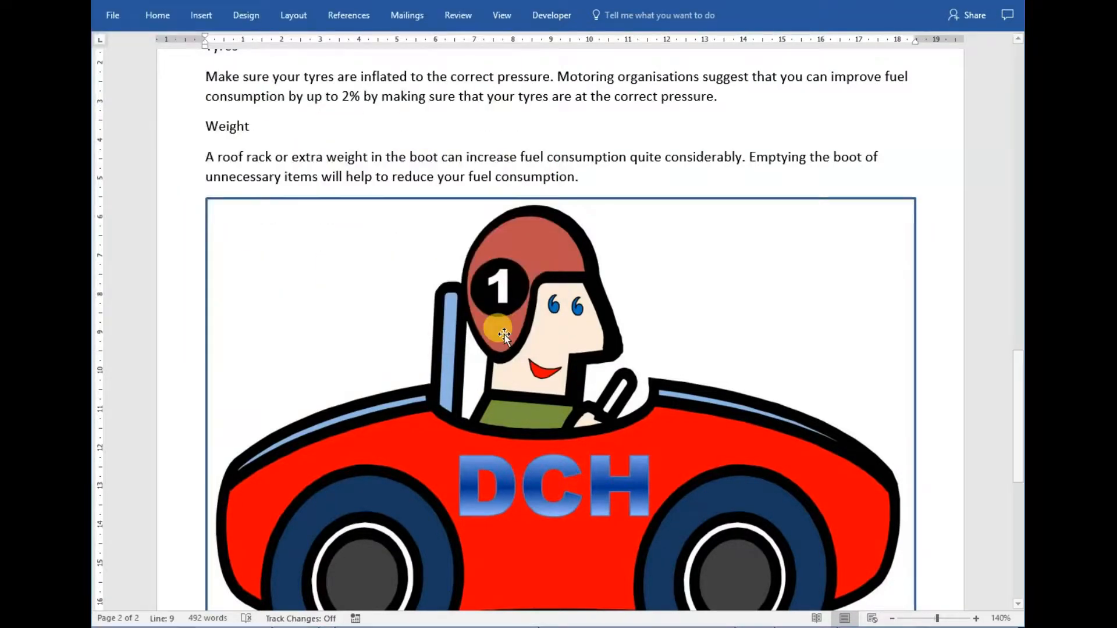
Shrink the DCH car picture proportionally to about 5.4 cm wide.
{"action": "left_click", "coordinate": [587, 381]}
{"action": "scroll", "coordinate": [582, 375], "scroll_direction": "down", "scroll_amount": 5}
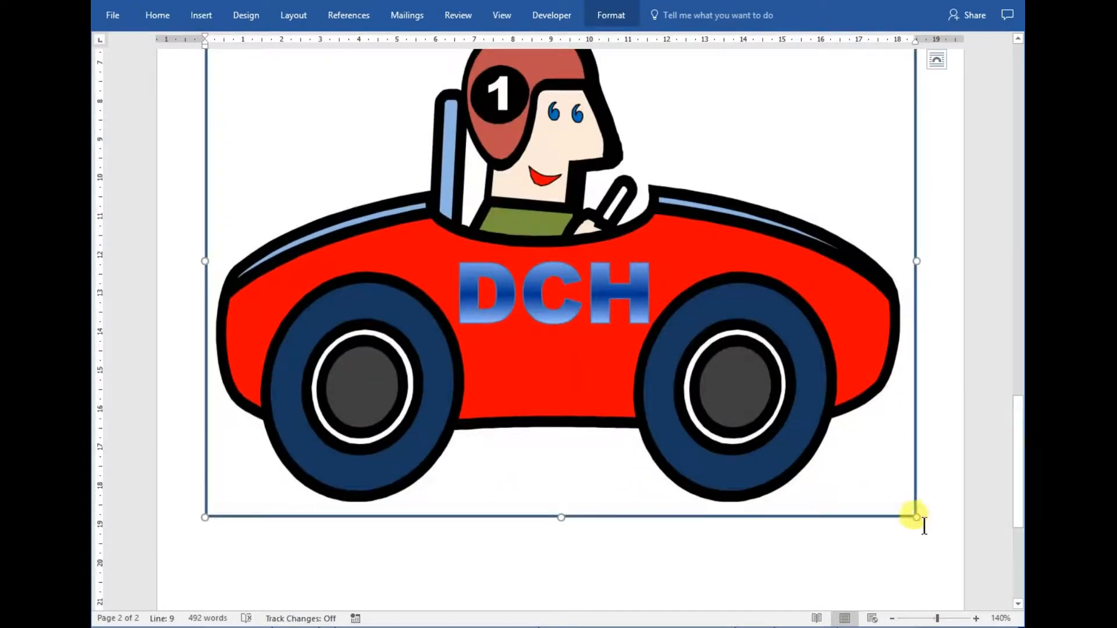
{"action": "left_click_drag", "start_coordinate": [916, 517], "coordinate": [505, 140]}
{"action": "left_click_drag", "start_coordinate": [478, 124], "coordinate": [434, 102]}
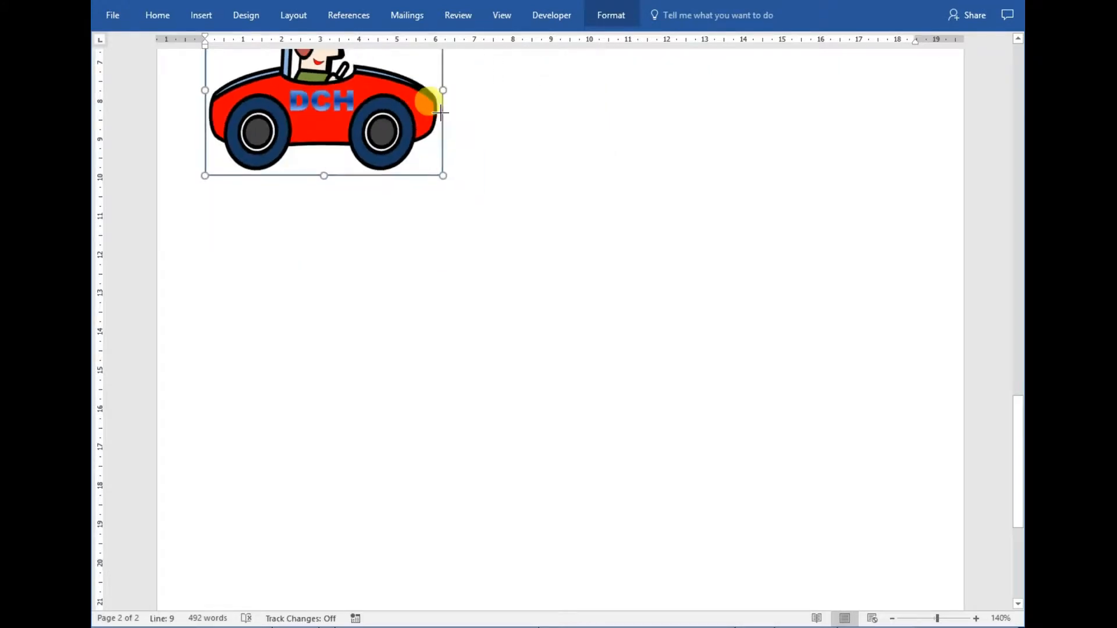
{"action": "scroll", "coordinate": [508, 157], "scroll_direction": "up", "scroll_amount": 4}
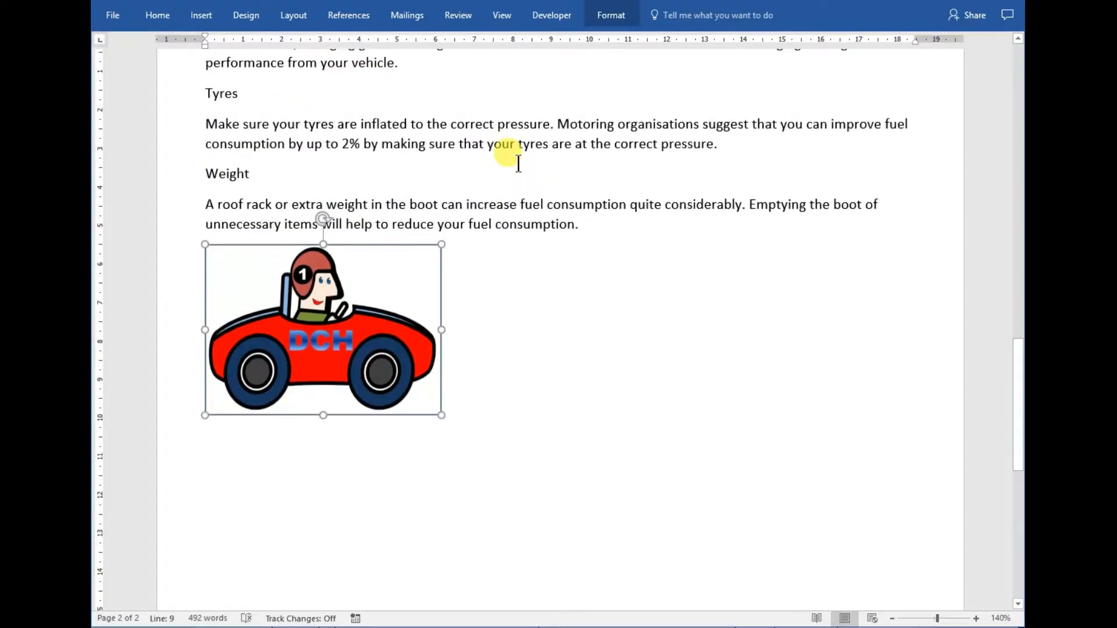
{"action": "left_click_drag", "start_coordinate": [437, 409], "coordinate": [411, 394]}
{"action": "left_click", "coordinate": [445, 391]}
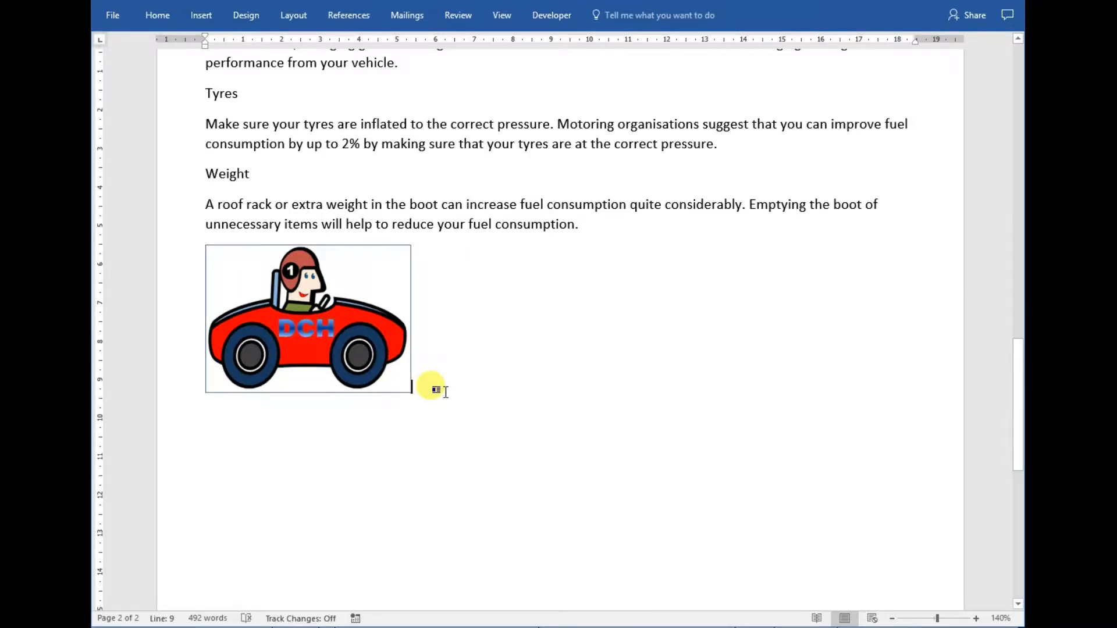
Insert Image 3.JPG on a new line below the car picture and shrink it proportionally to about 7 cm wide.
{"action": "key", "text": "Return"}
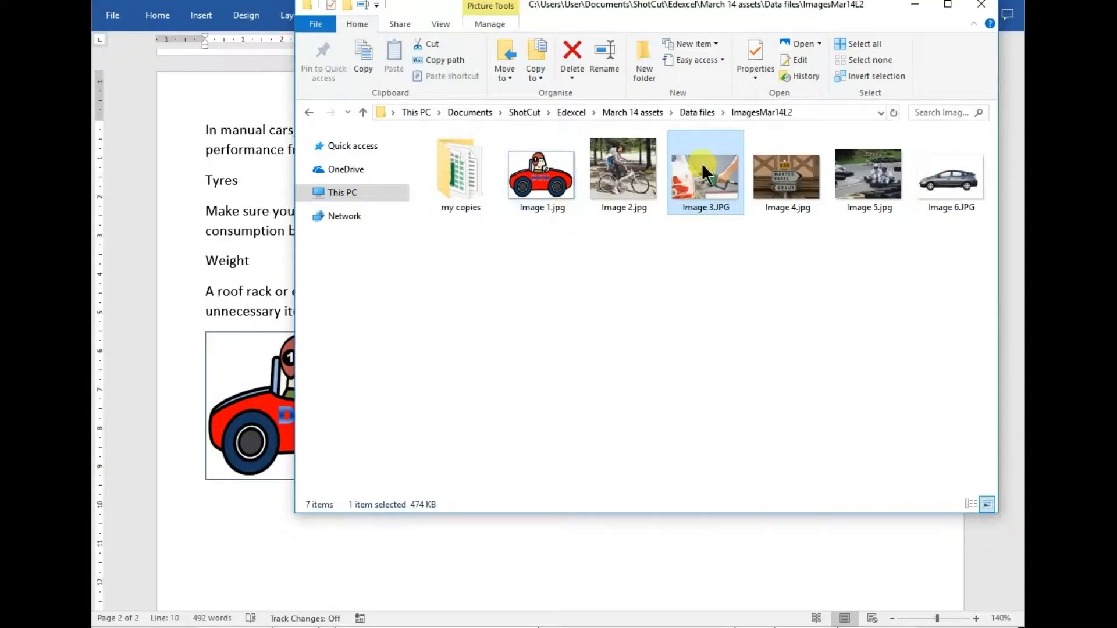
{"action": "left_click_drag", "start_coordinate": [705, 163], "coordinate": [459, 582]}
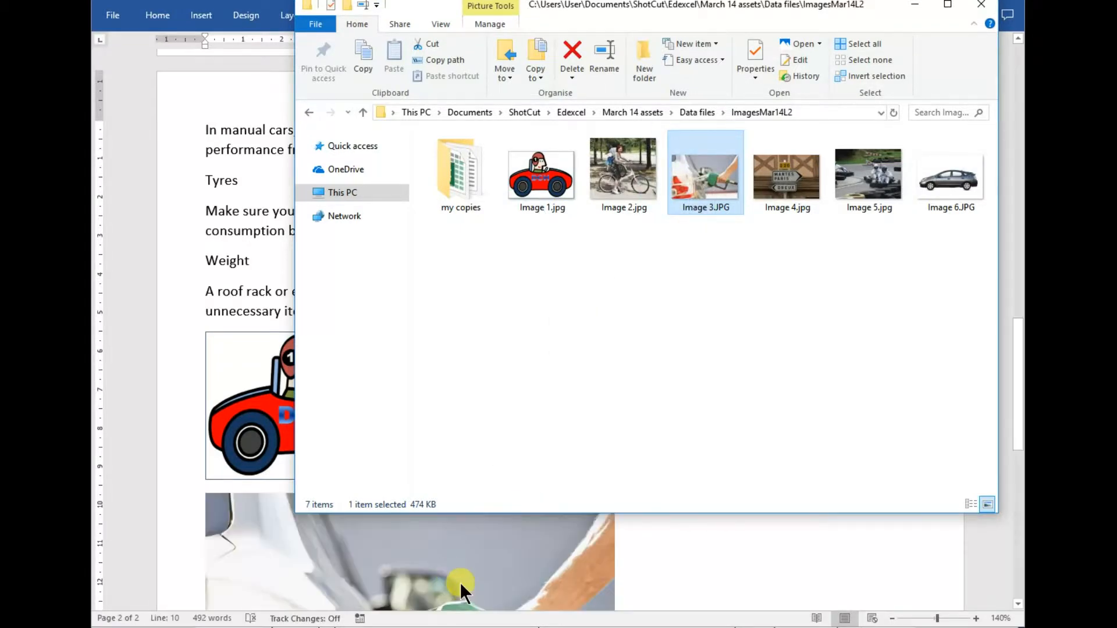
{"action": "scroll", "coordinate": [611, 462], "scroll_direction": "down", "scroll_amount": 5}
{"action": "scroll", "coordinate": [617, 468], "scroll_direction": "down", "scroll_amount": 1}
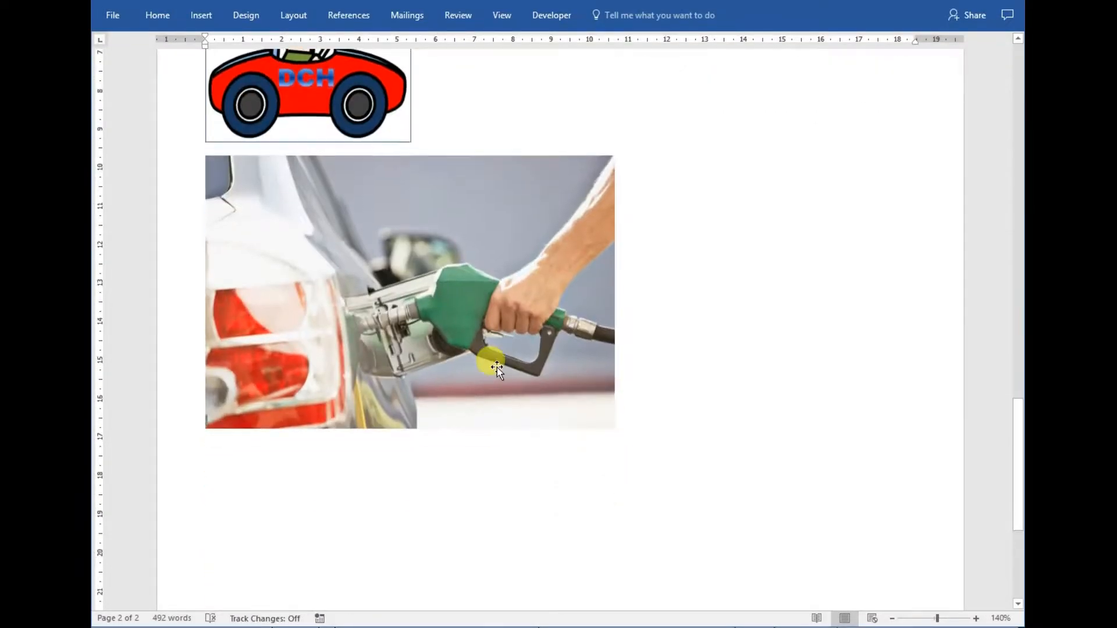
{"action": "left_click", "coordinate": [498, 363]}
{"action": "left_click_drag", "start_coordinate": [615, 428], "coordinate": [483, 326]}
{"action": "left_click", "coordinate": [500, 335]}
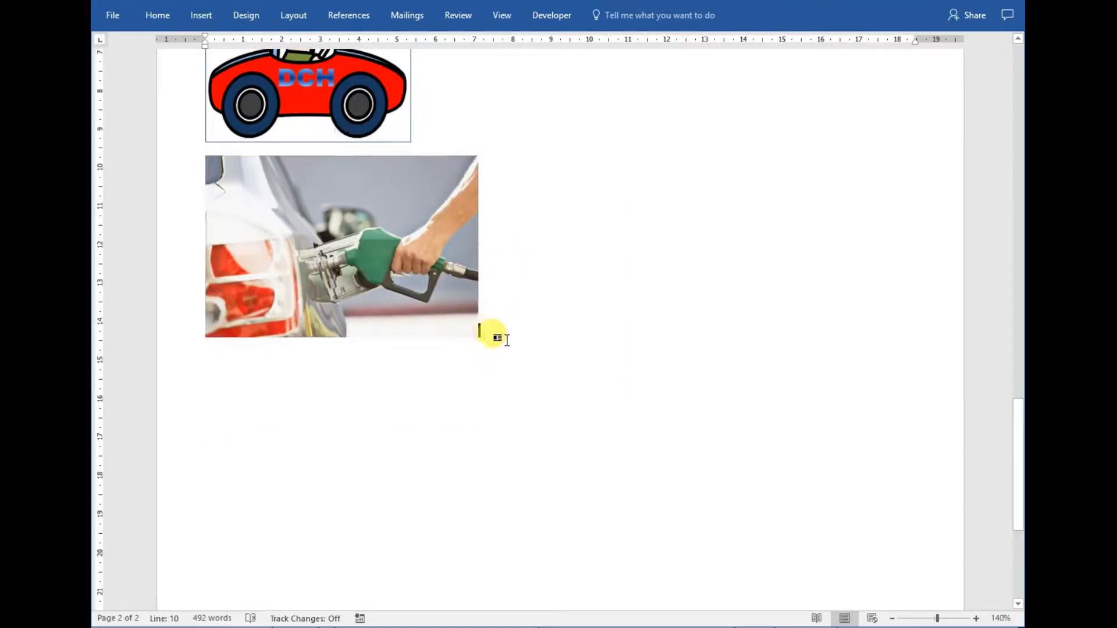
Insert Image 4.jpg on a new line below the fuel pump picture and shrink it proportionally to about 7.5 cm wide.
{"action": "key", "text": "Return"}
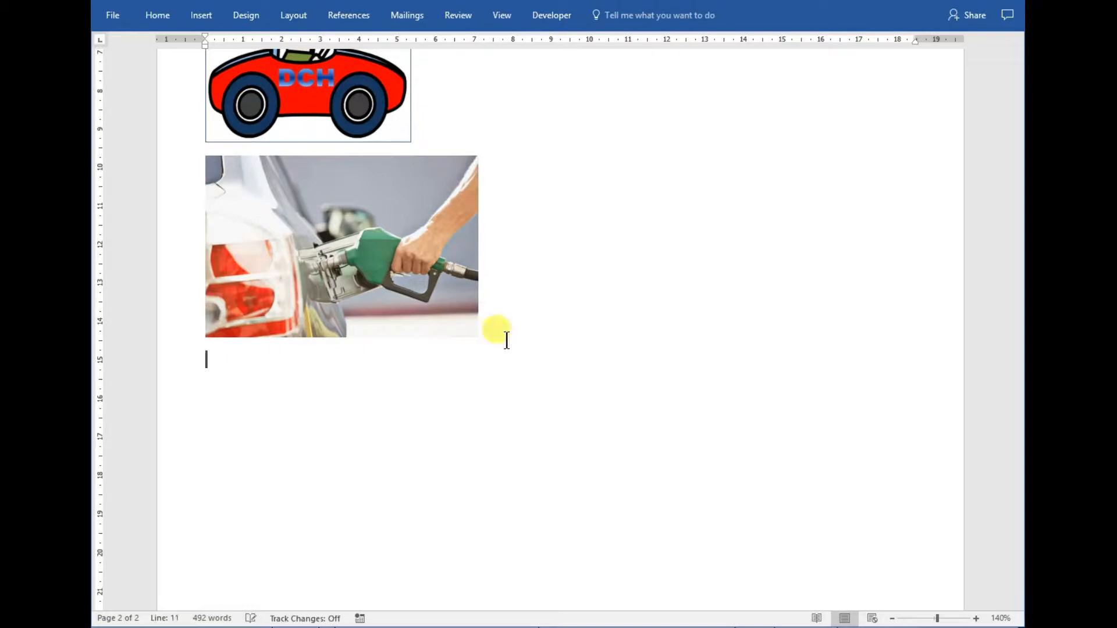
{"action": "key", "text": "alt+Tab"}
{"action": "left_click_drag", "start_coordinate": [784, 170], "coordinate": [483, 554]}
{"action": "left_click", "coordinate": [491, 498]}
{"action": "scroll", "coordinate": [498, 501], "scroll_direction": "down", "scroll_amount": 5}
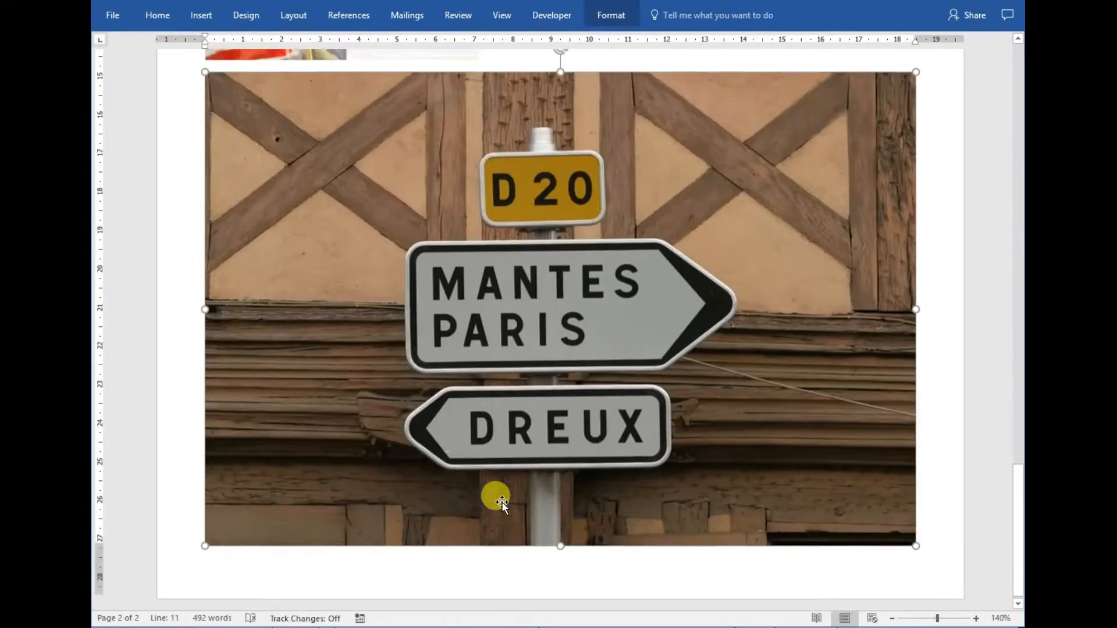
{"action": "left_click_drag", "start_coordinate": [916, 539], "coordinate": [541, 231]}
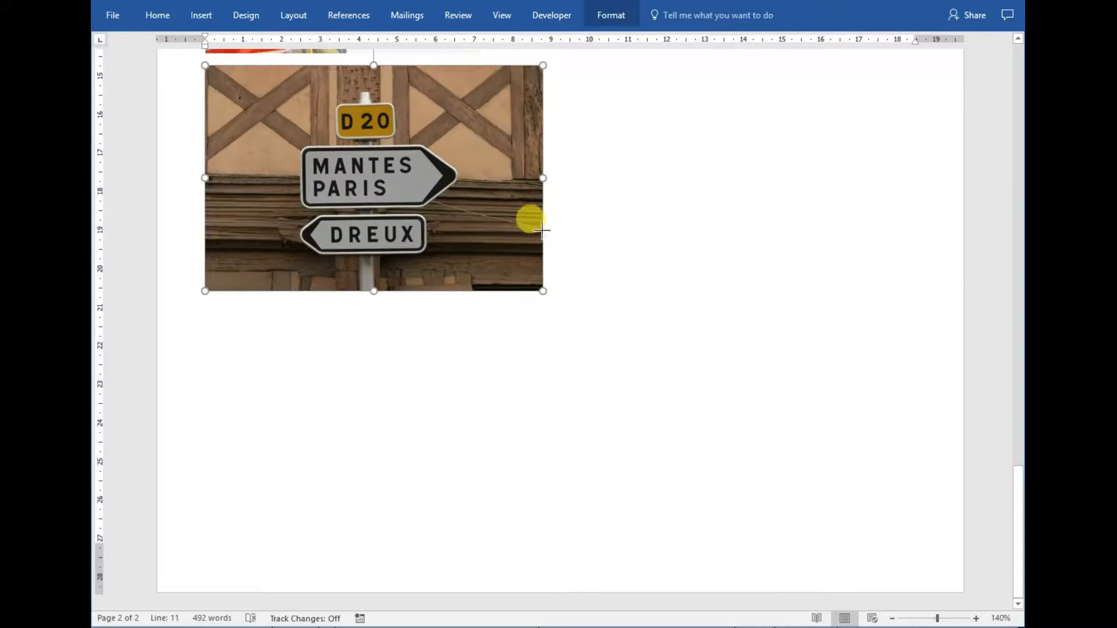
{"action": "scroll", "coordinate": [615, 287], "scroll_direction": "up", "scroll_amount": 3}
{"action": "left_click_drag", "start_coordinate": [542, 482], "coordinate": [496, 453]}
{"action": "left_click", "coordinate": [512, 494]}
Examine the newsletter from start to finish, including the placeholders for researched values under Getting there and Driving.
{"action": "scroll", "coordinate": [511, 496], "scroll_direction": "up", "scroll_amount": 2}
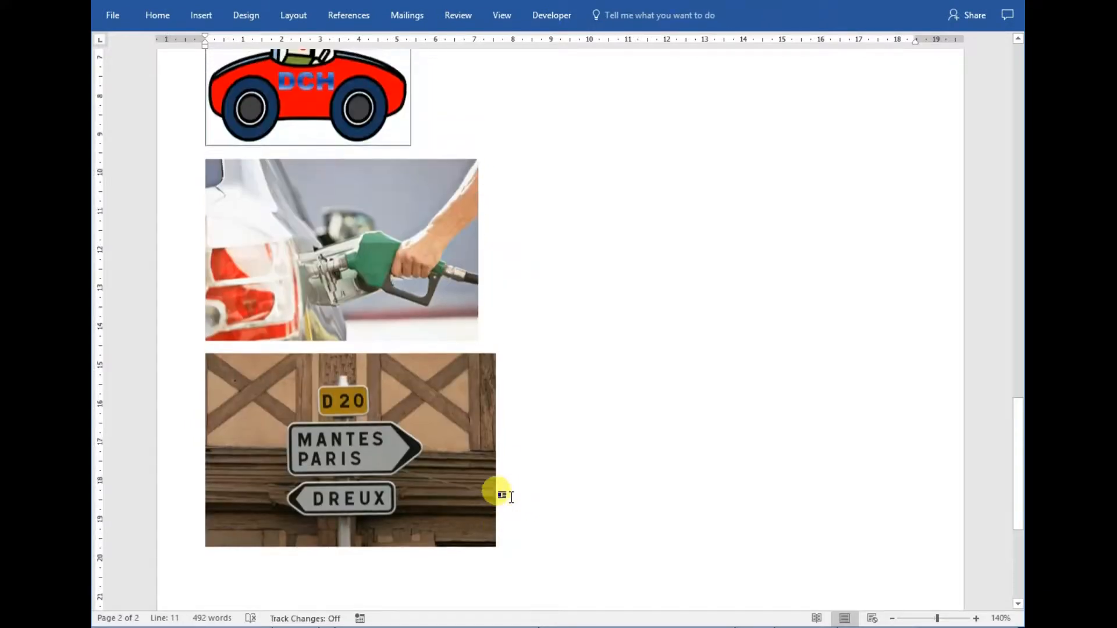
{"action": "scroll", "coordinate": [511, 497], "scroll_direction": "up", "scroll_amount": 8}
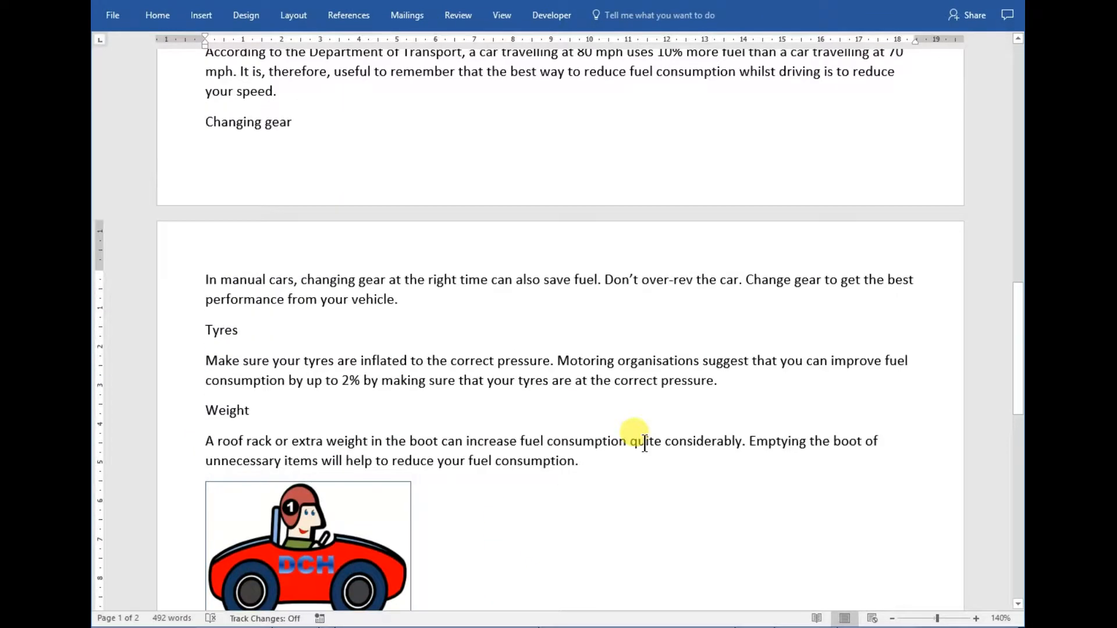
{"action": "left_click_drag", "start_coordinate": [1014, 320], "coordinate": [1008, 197]}
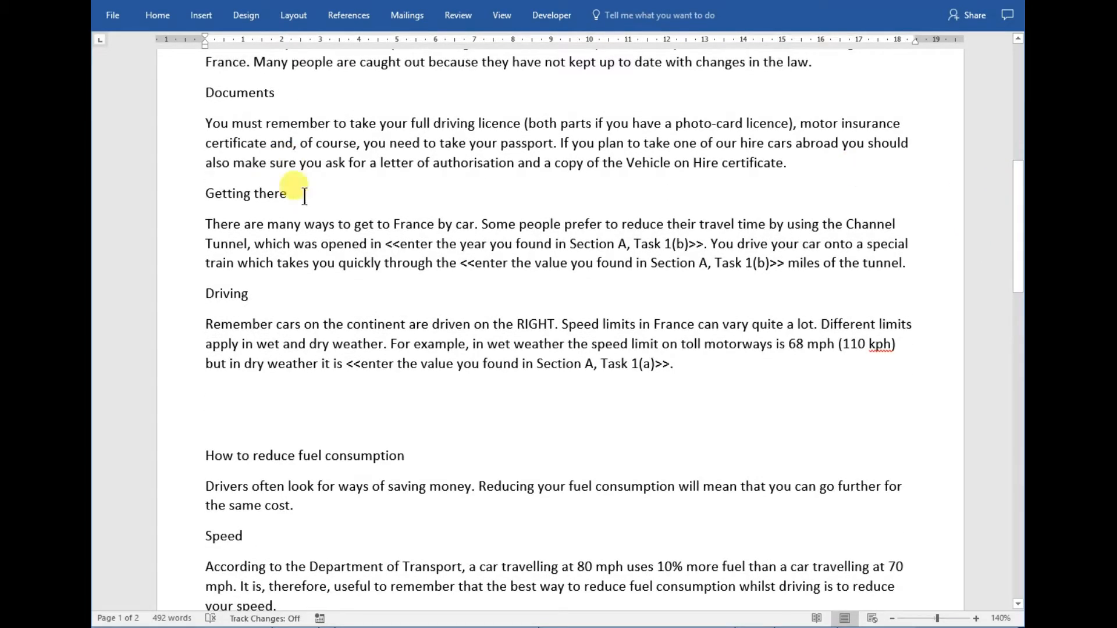
{"action": "left_click", "coordinate": [374, 263]}
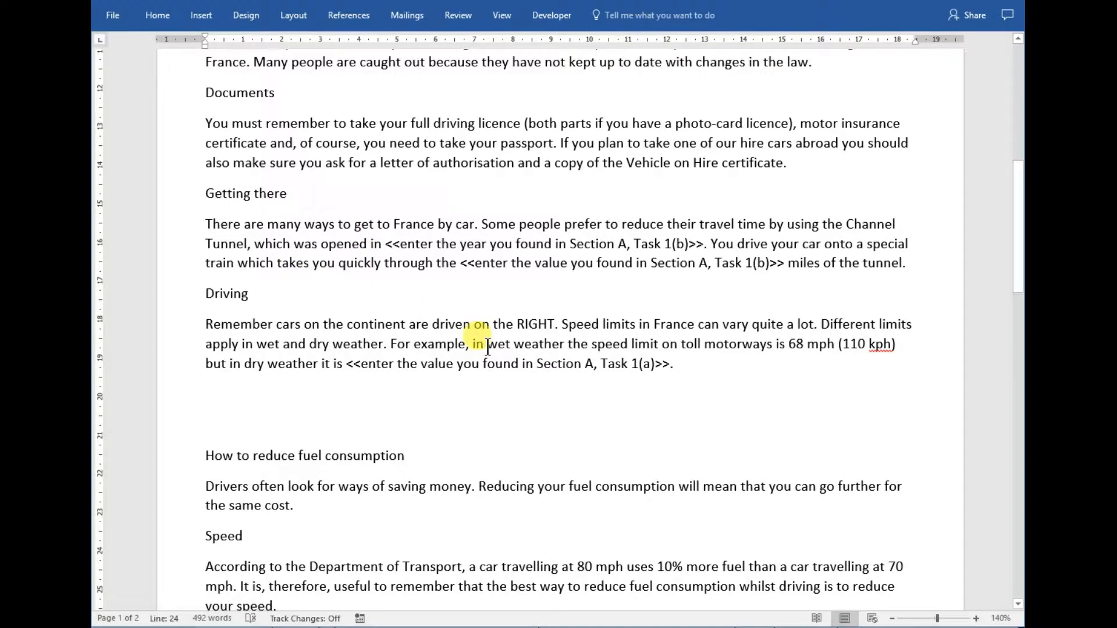
{"action": "scroll", "coordinate": [632, 426], "scroll_direction": "down", "scroll_amount": 2}
{"action": "scroll", "coordinate": [632, 426], "scroll_direction": "up", "scroll_amount": 4}
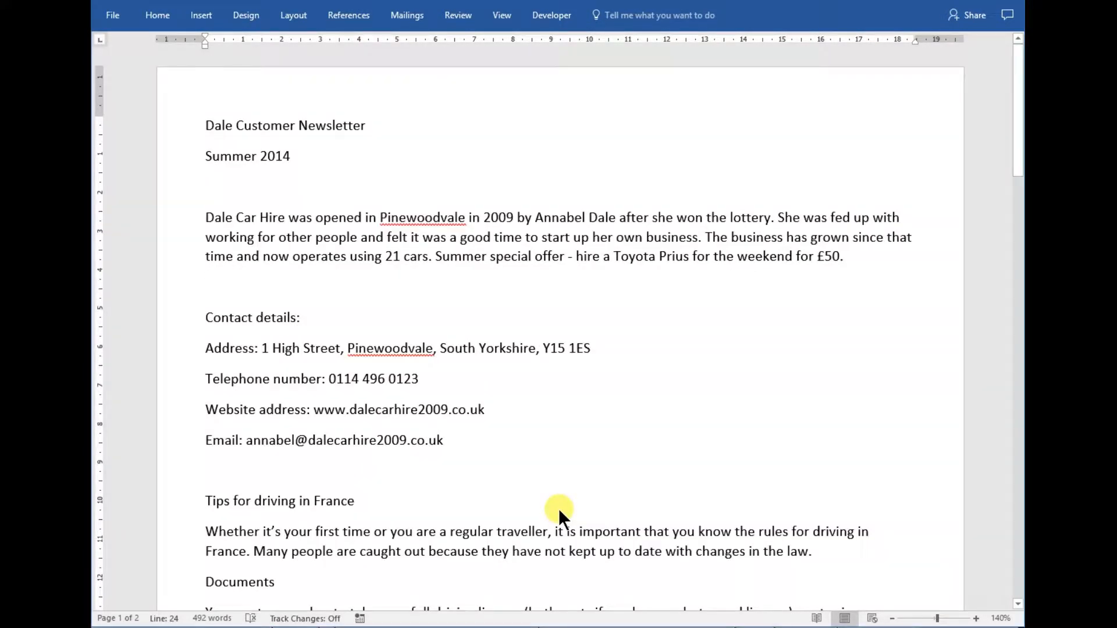
{"action": "scroll", "coordinate": [558, 438], "scroll_direction": "down", "scroll_amount": 7}
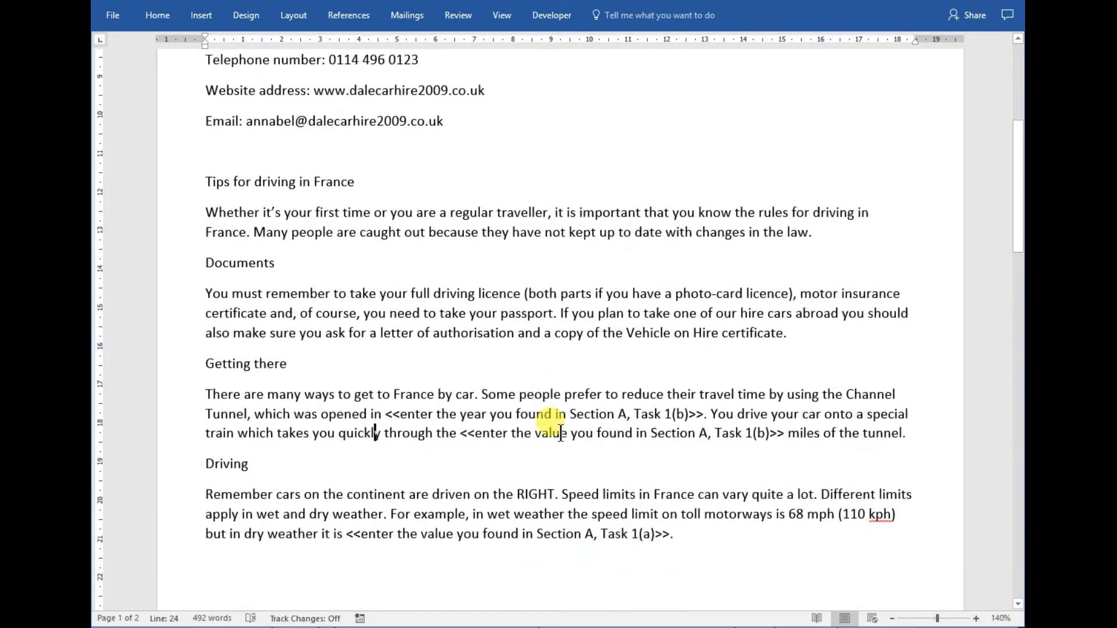
{"action": "scroll", "coordinate": [555, 431], "scroll_direction": "down", "scroll_amount": 10}
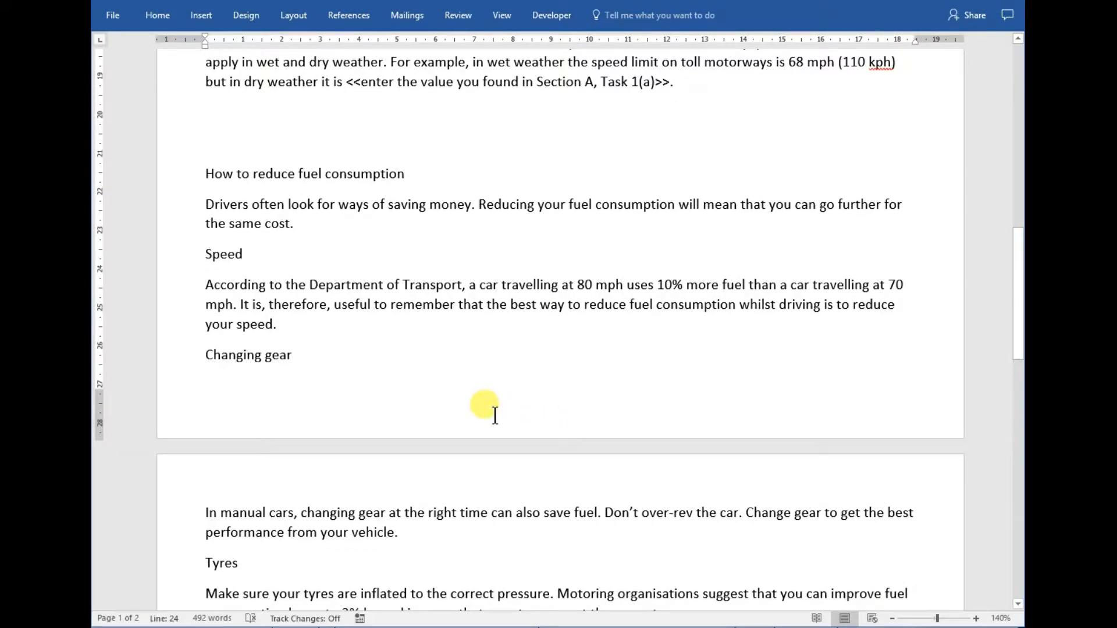
Add a page footer with the text Name at the left and an identification number each in the centre and right positions.
{"action": "double_click", "coordinate": [455, 423]}
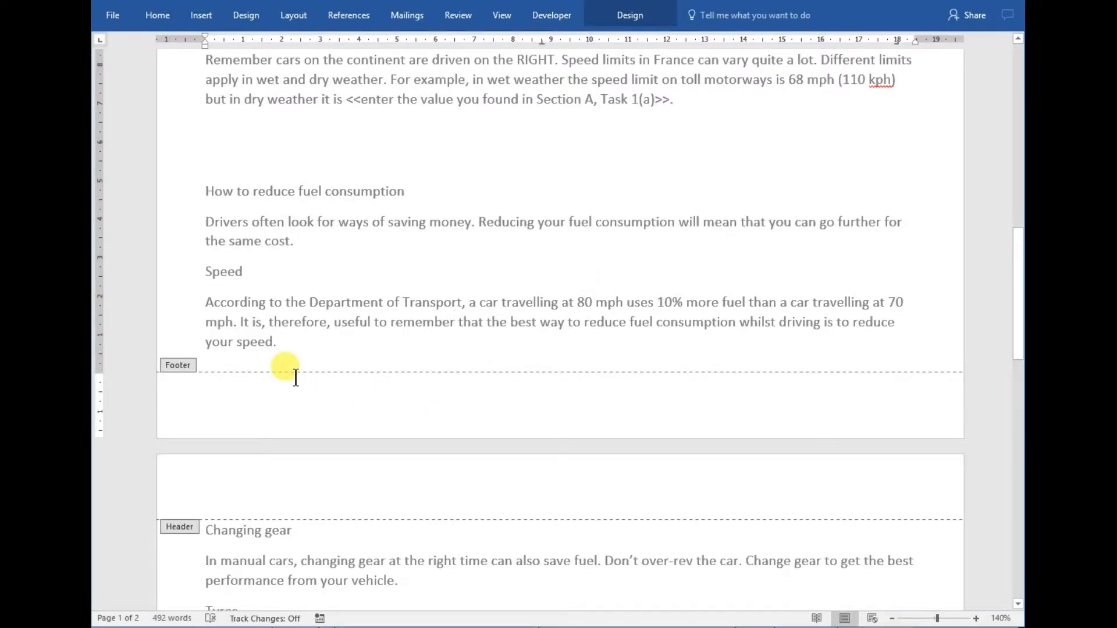
{"action": "type", "text": "name"}
{"action": "key", "text": "Tab"}
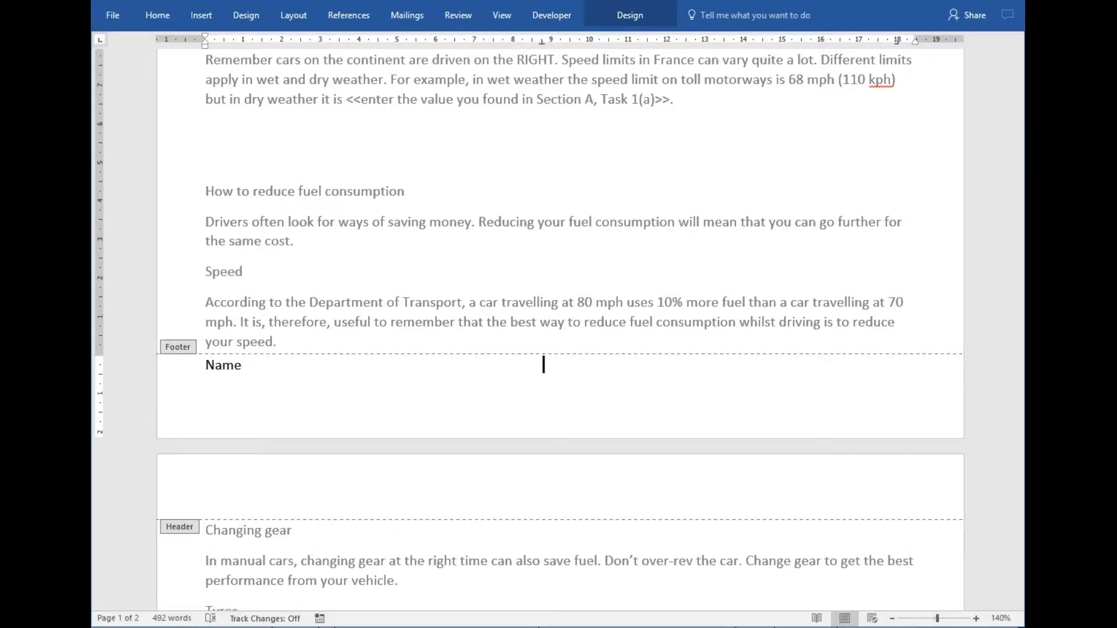
{"action": "type", "text": "456456"}
{"action": "key", "text": "Tab"}
{"action": "type", "text": "56745"}
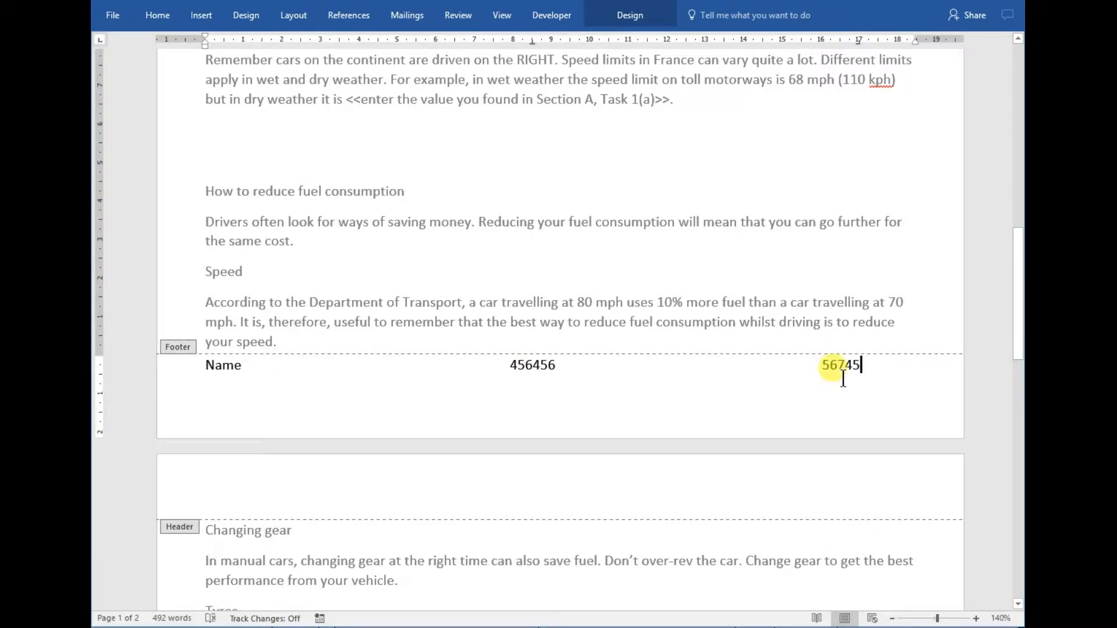
Return from the footer to the body text and start saving the document under March 14 assets in the TASK 3 folder.
{"action": "double_click", "coordinate": [749, 319]}
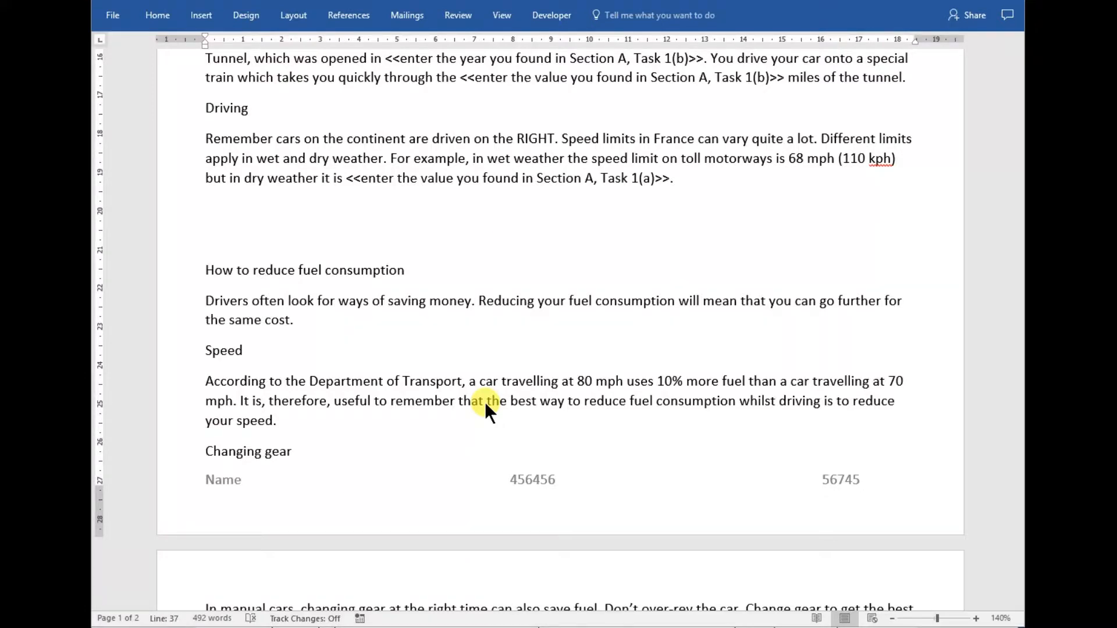
{"action": "key", "text": "F12"}
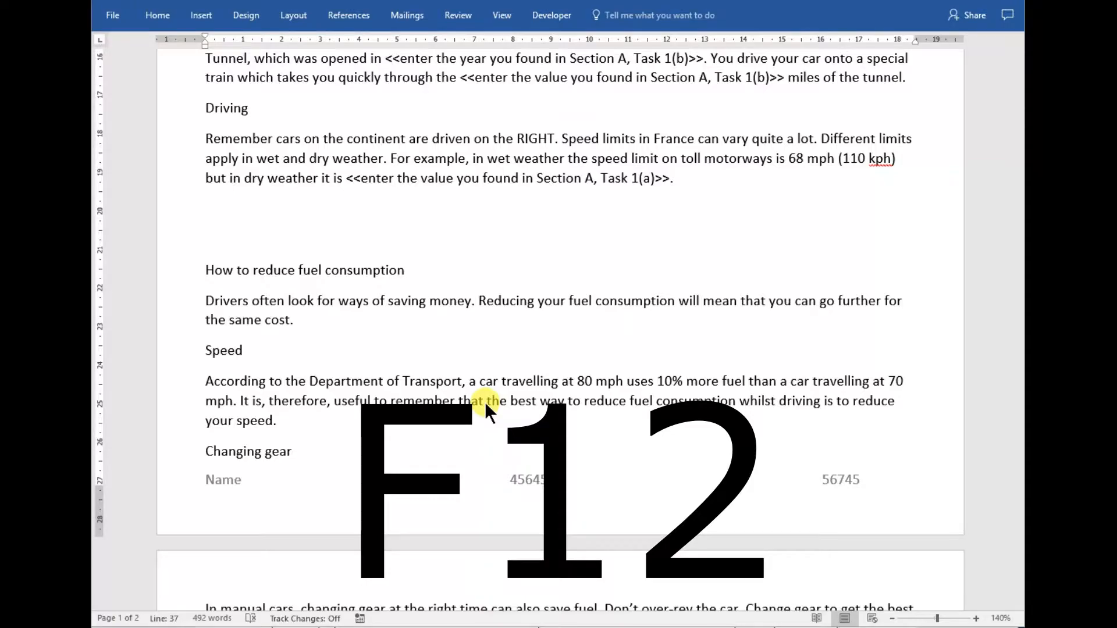
{"action": "left_click", "coordinate": [112, 14]}
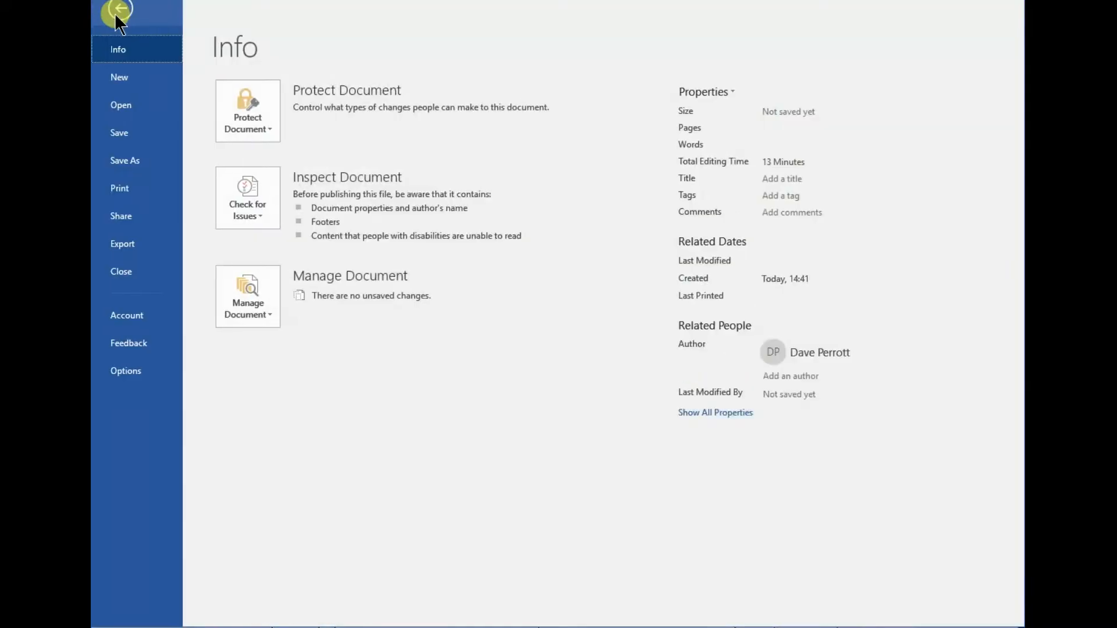
{"action": "left_click", "coordinate": [130, 161]}
{"action": "left_click", "coordinate": [271, 224]}
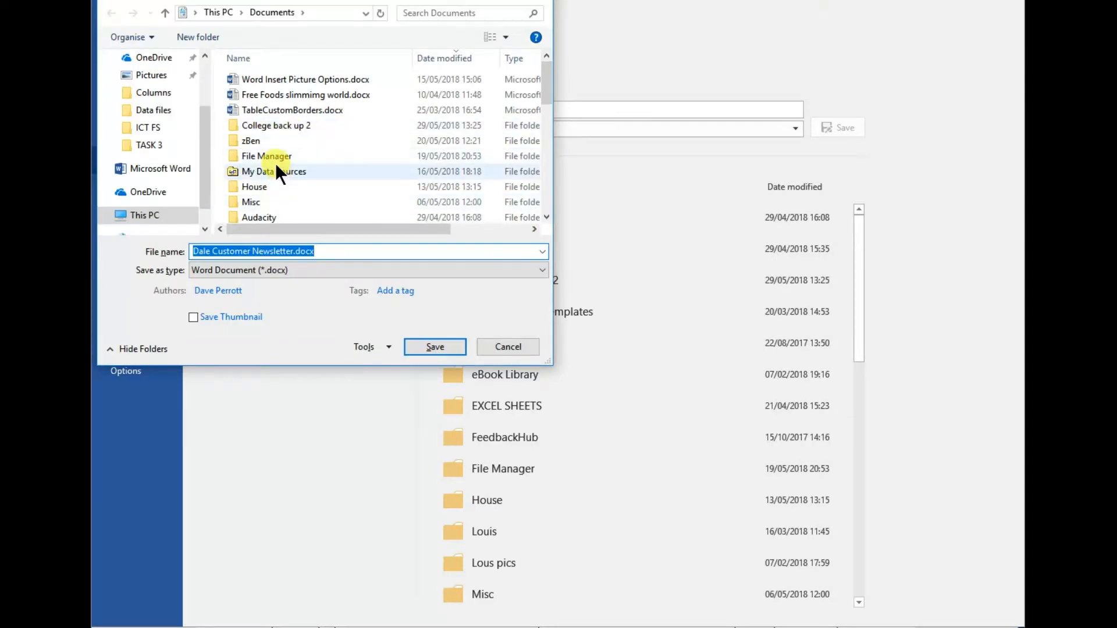
{"action": "left_click", "coordinate": [256, 186]}
{"action": "scroll", "coordinate": [256, 186], "scroll_direction": "down", "scroll_amount": 5}
{"action": "key", "text": "Return"}
{"action": "key", "text": "e"}
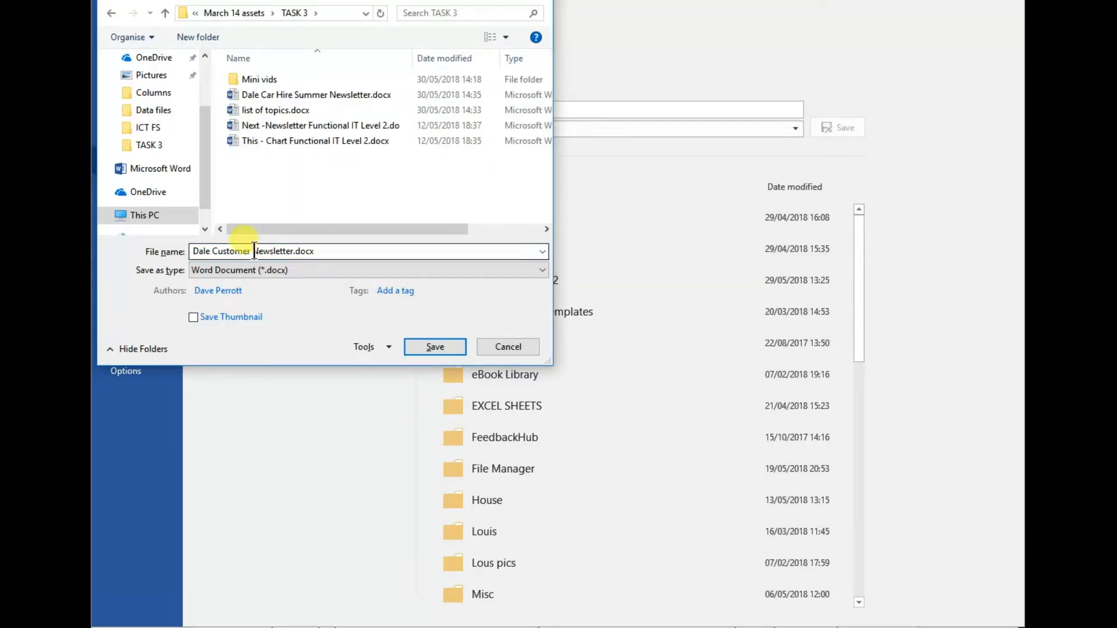
Save the document as Dale Customer Summer Newsletter in Word Document (*.docx) format.
{"action": "left_click", "coordinate": [251, 250]}
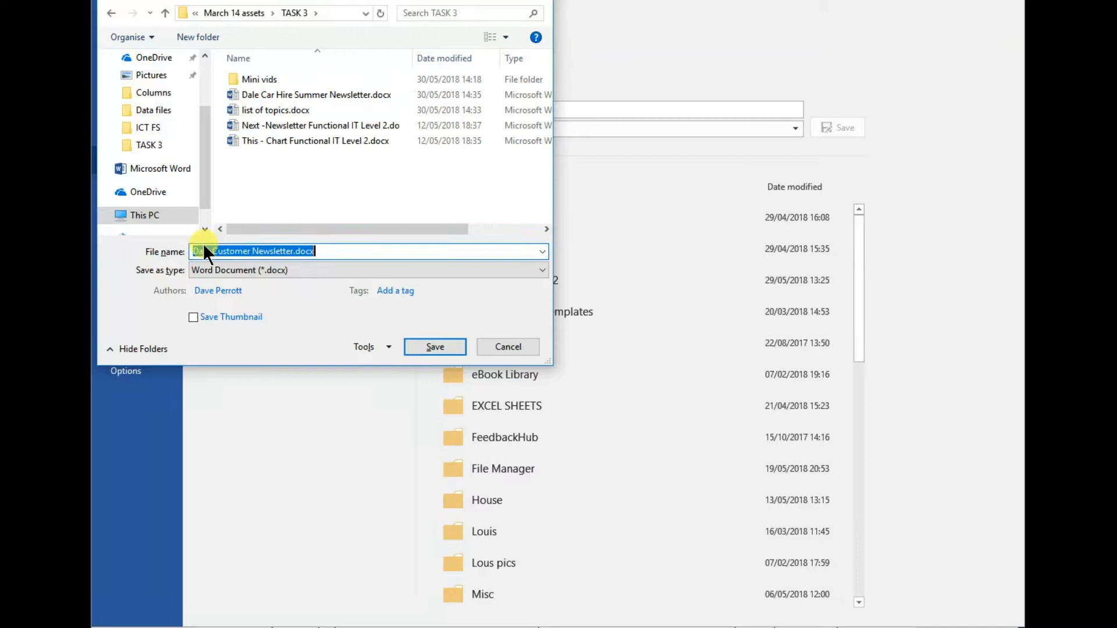
{"action": "left_click", "coordinate": [204, 251]}
{"action": "double_click", "coordinate": [205, 250]}
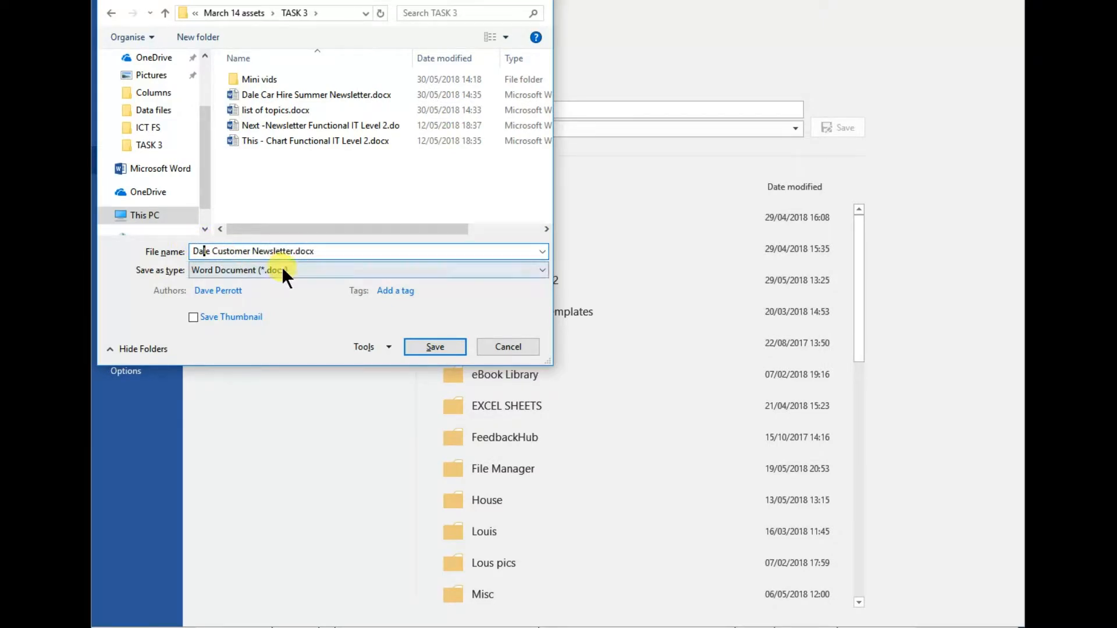
{"action": "left_click", "coordinate": [252, 251]}
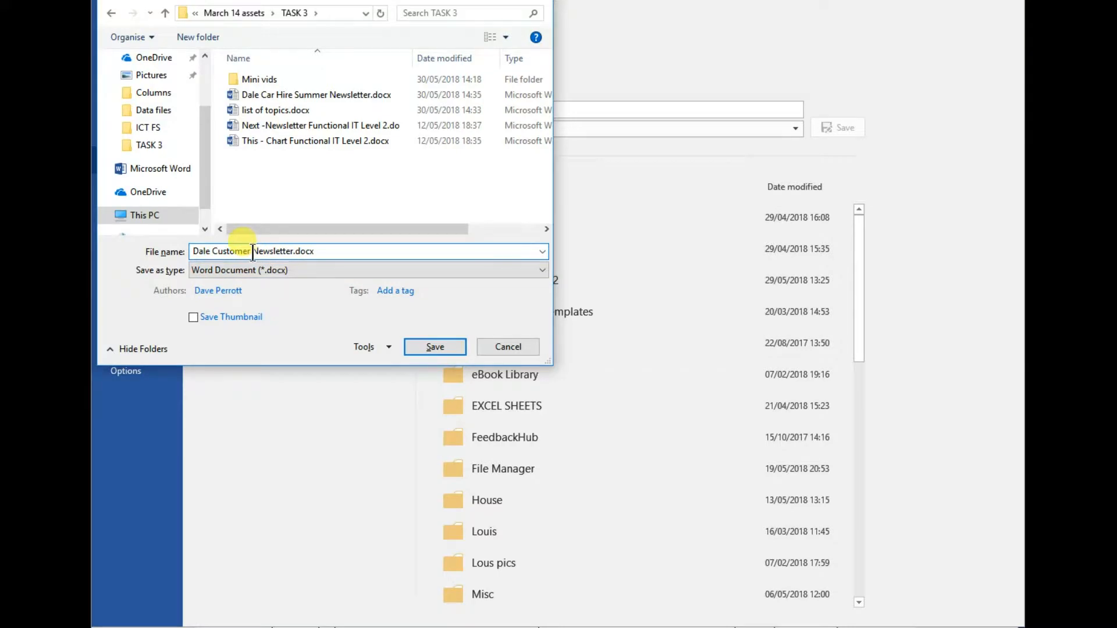
{"action": "type", "text": "Summer"}
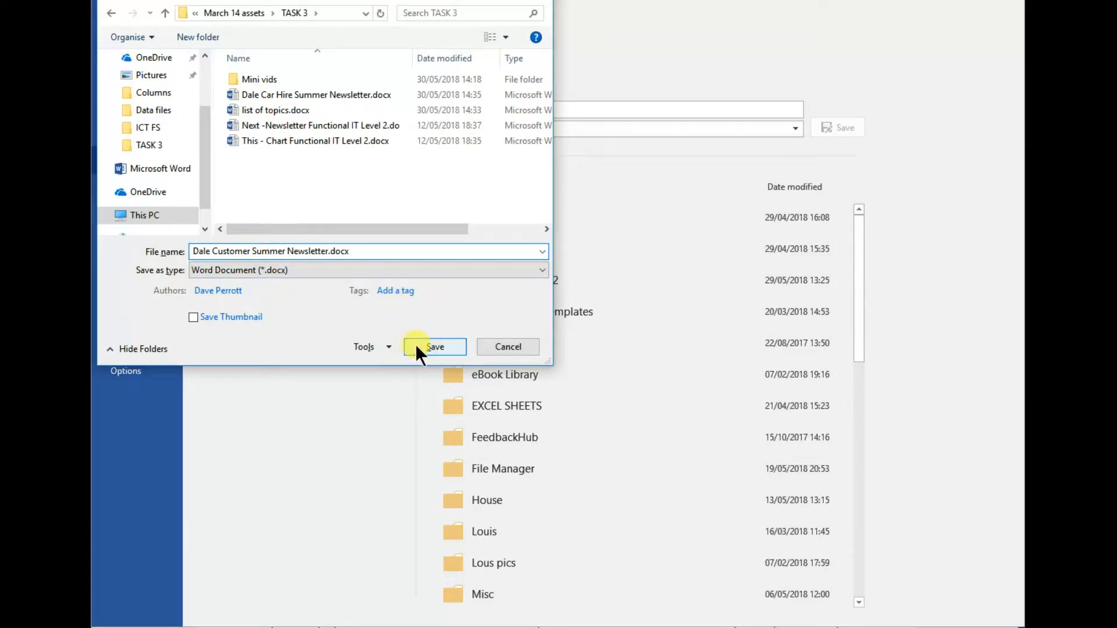
{"action": "left_click", "coordinate": [323, 271]}
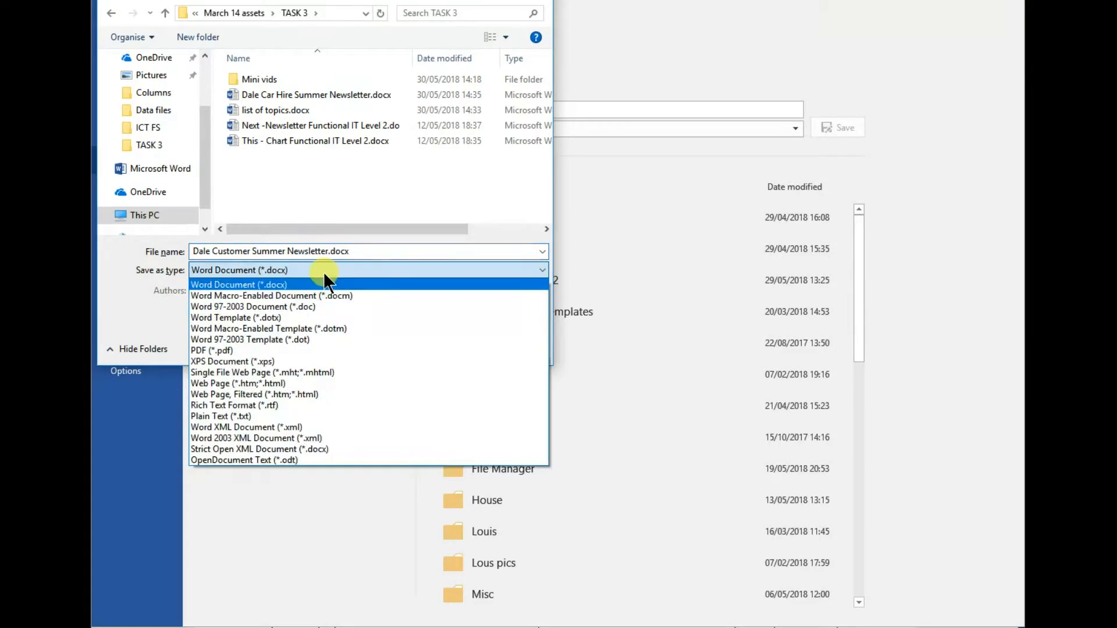
{"action": "left_click", "coordinate": [324, 271]}
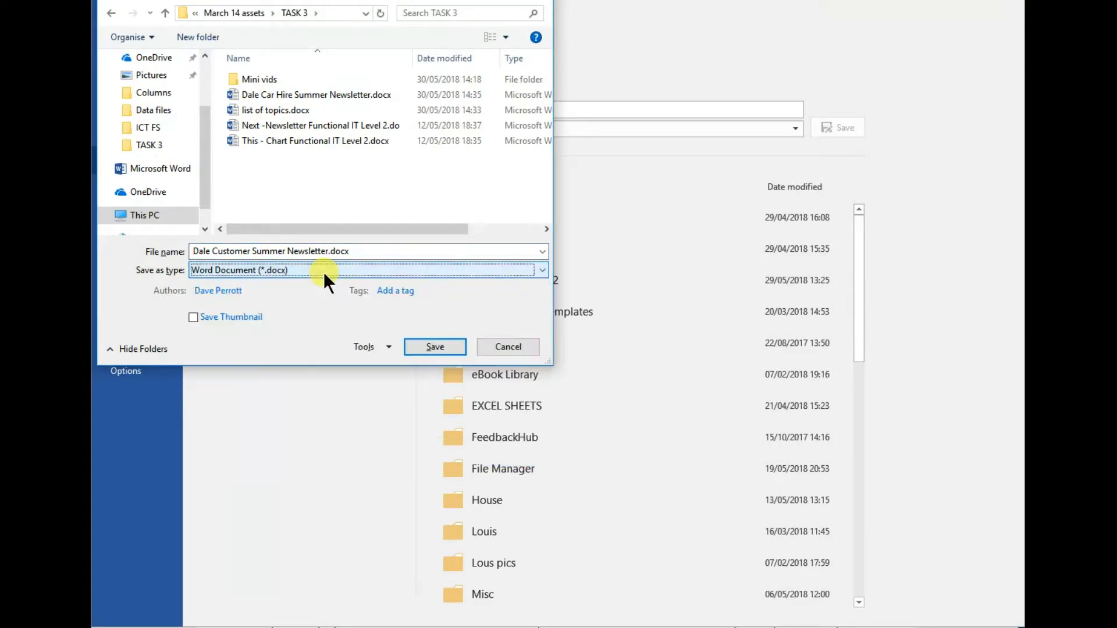
{"action": "left_click", "coordinate": [435, 346]}
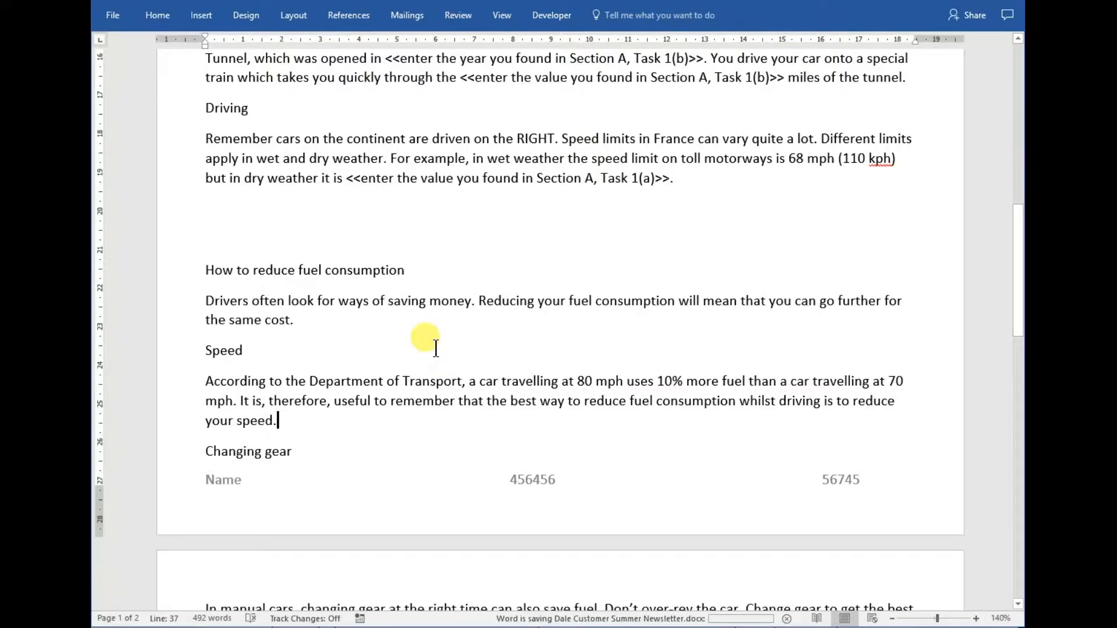
Check the AutoRecover interval in the Word save options and save the newsletter again.
{"action": "left_click", "coordinate": [101, 18]}
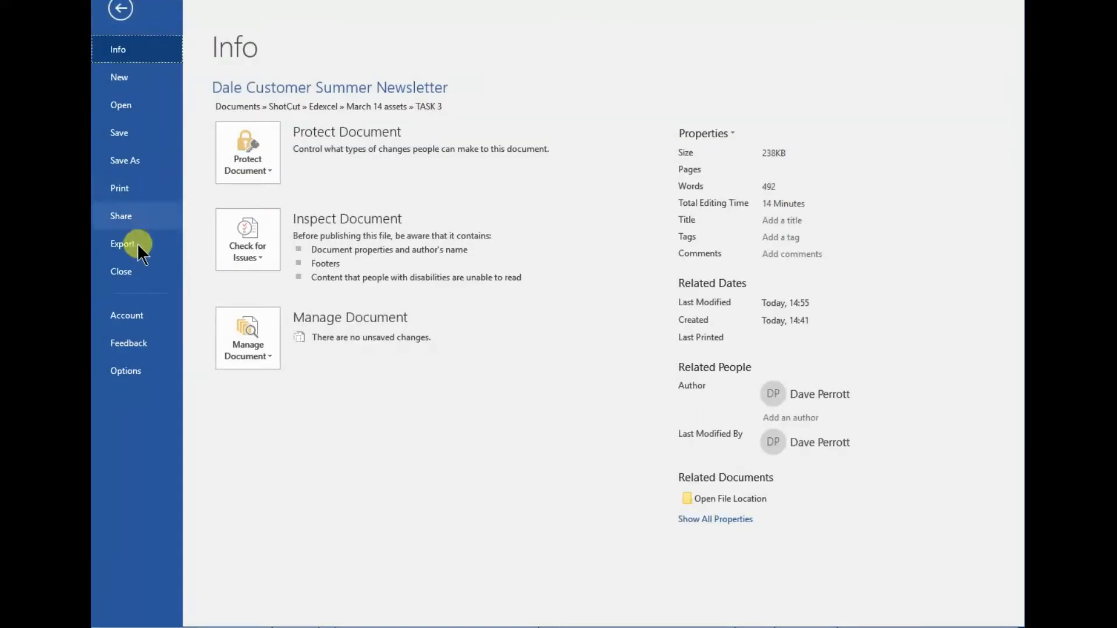
{"action": "key", "text": "Escape"}
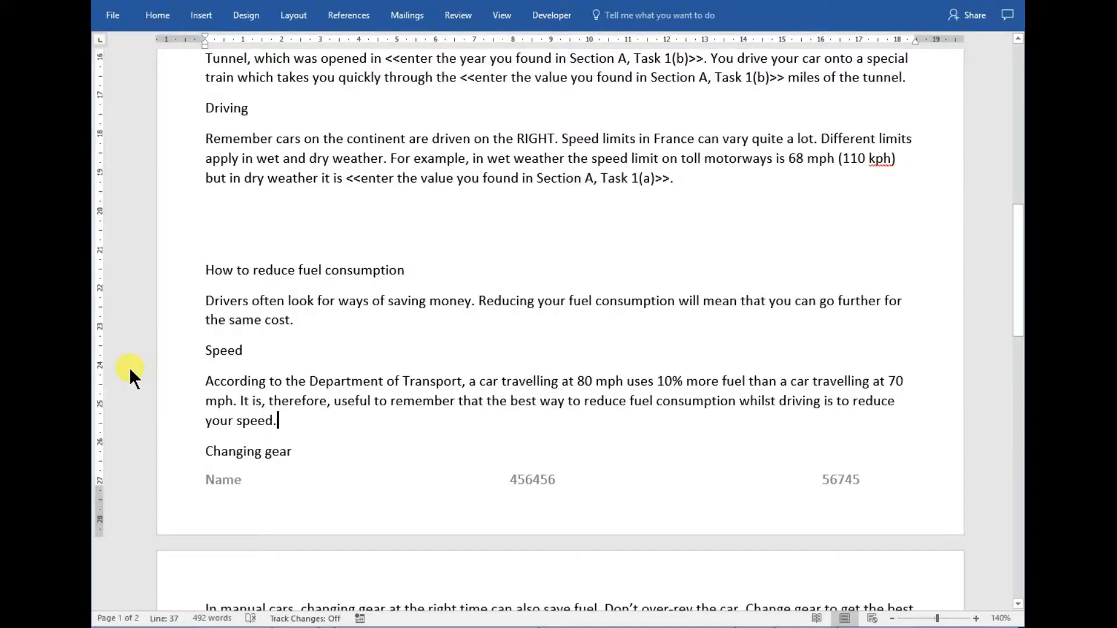
{"action": "left_click", "coordinate": [285, 193]}
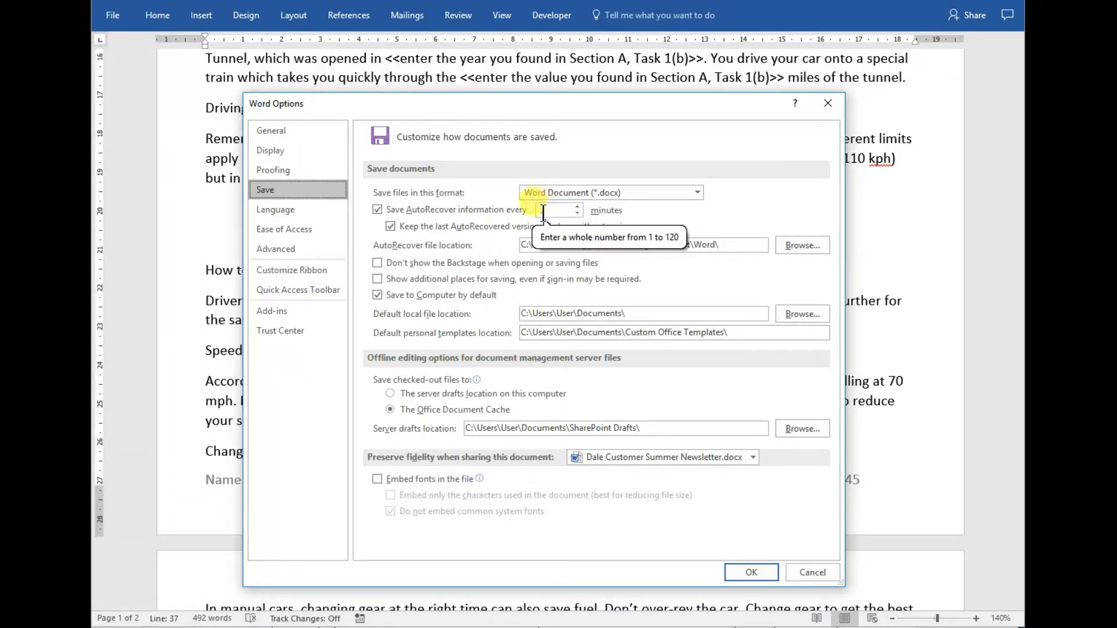
{"action": "left_click", "coordinate": [752, 572]}
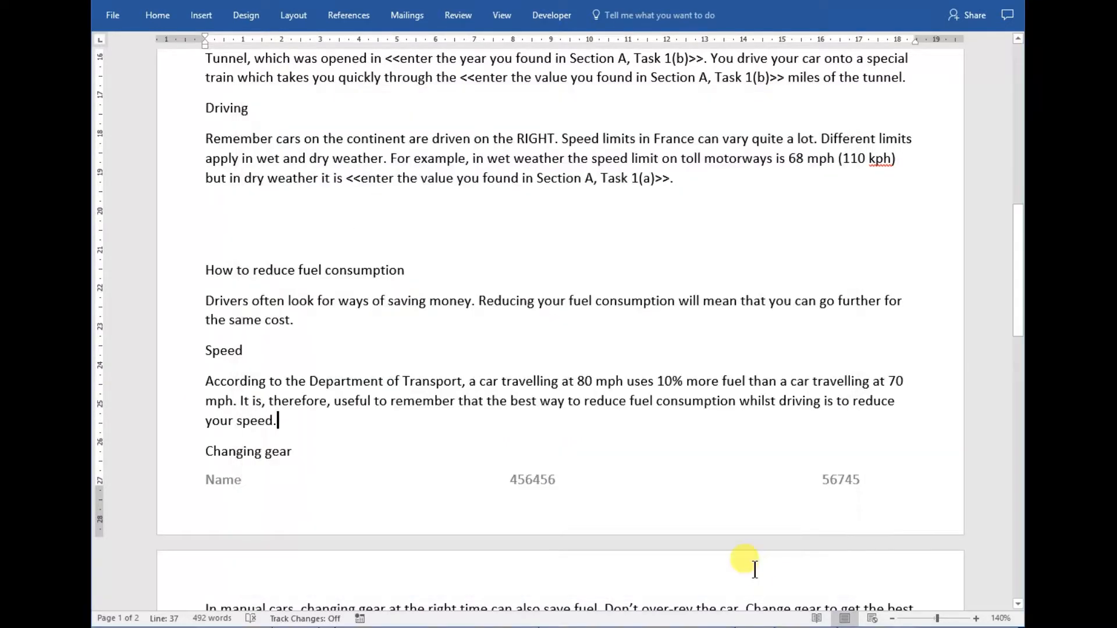
{"action": "left_click", "coordinate": [488, 308]}
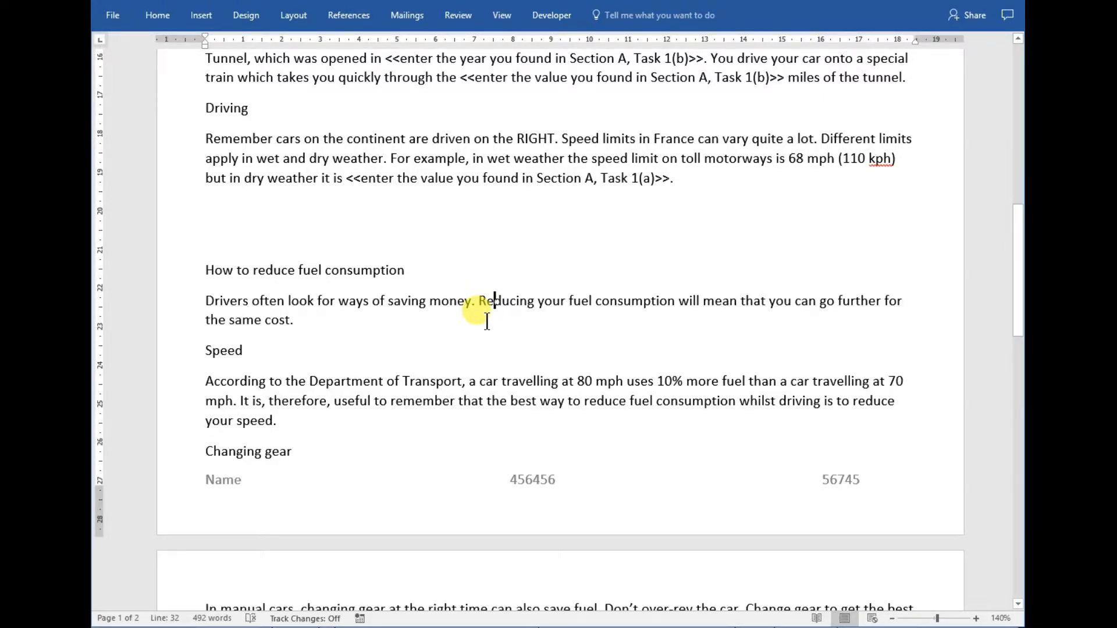
{"action": "key", "text": "ctrl+s"}
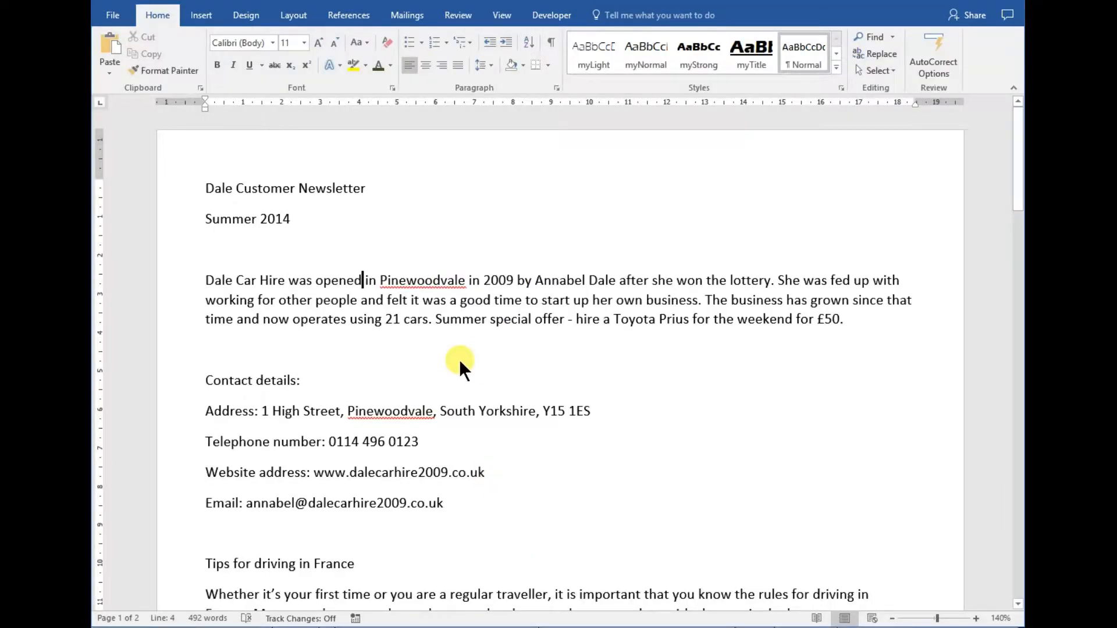
Format the title Dale Customer Newsletter as centred, bold and underlined at 22 pt.
{"action": "left_click_drag", "start_coordinate": [207, 188], "coordinate": [367, 189]}
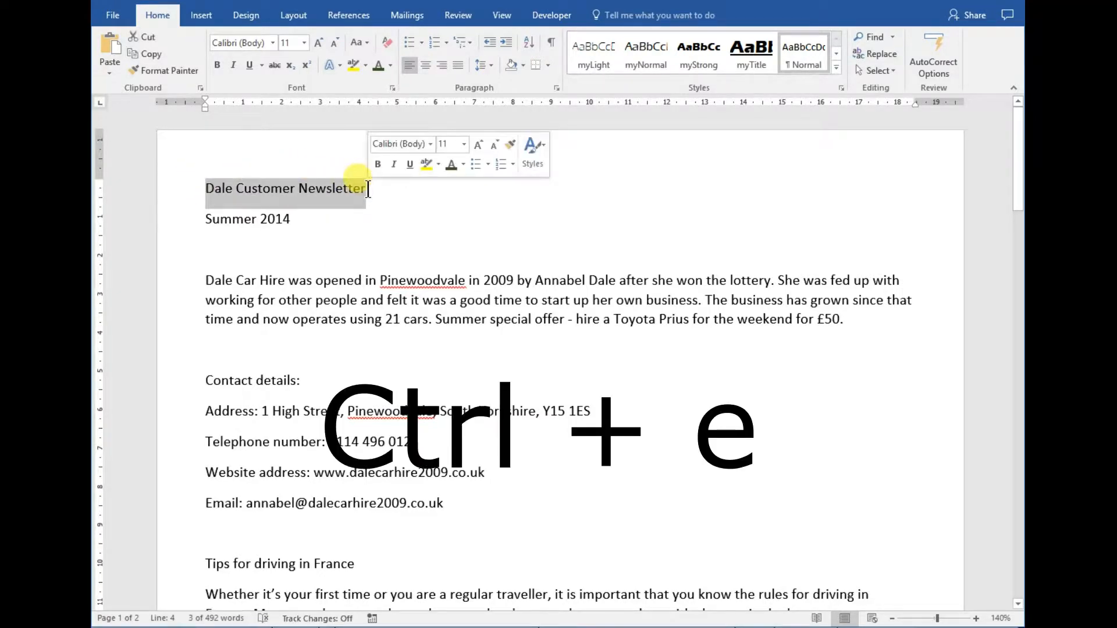
{"action": "left_click", "coordinate": [428, 68]}
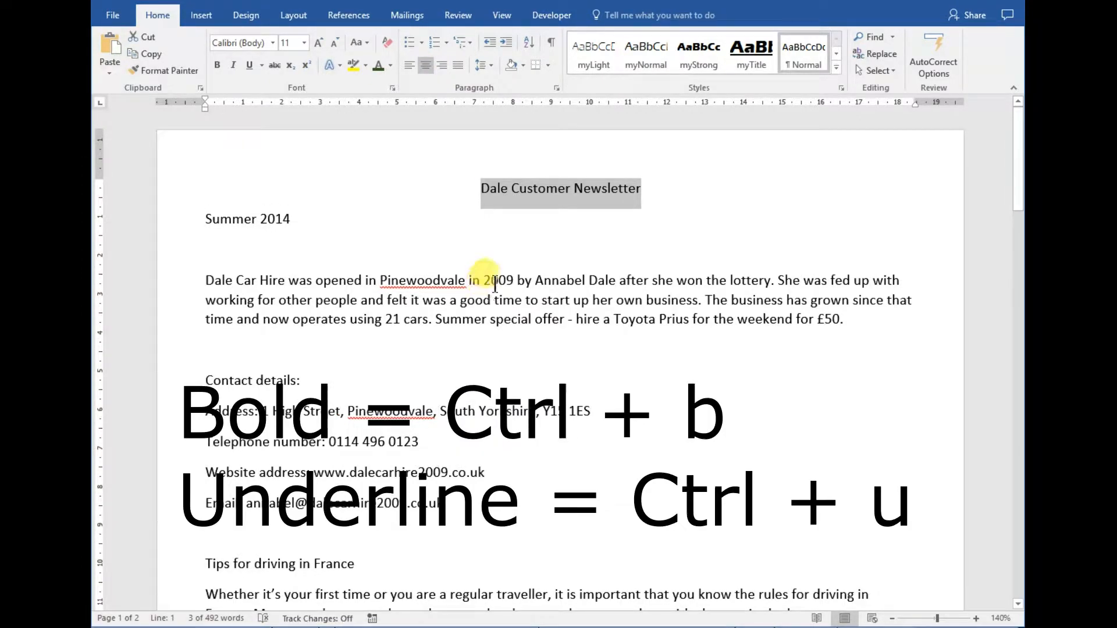
{"action": "left_click", "coordinate": [217, 65]}
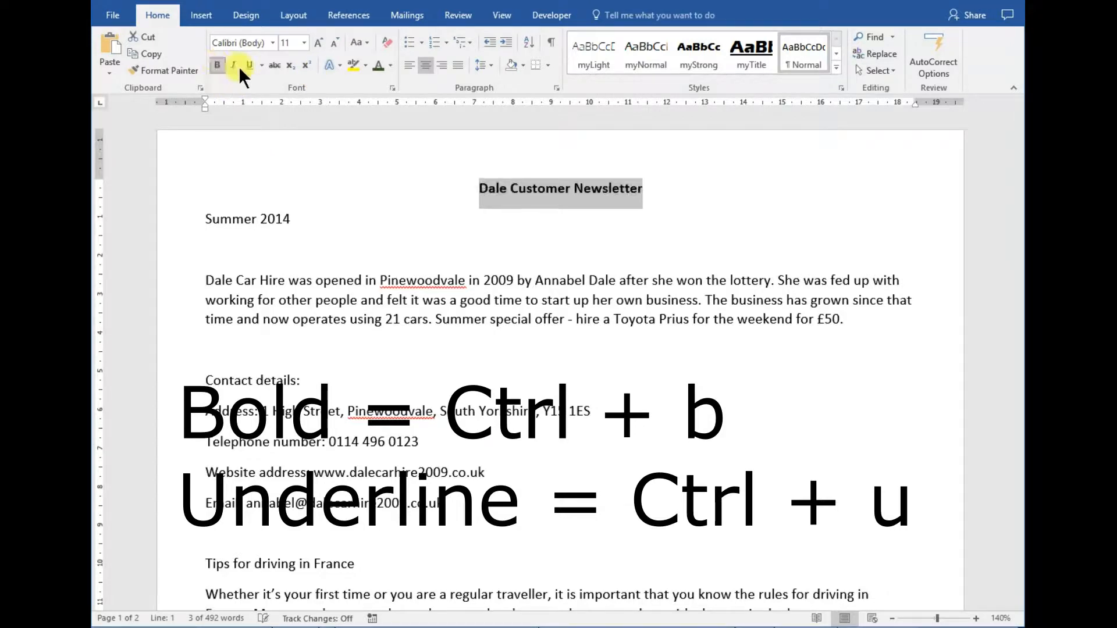
{"action": "left_click", "coordinate": [249, 64]}
{"action": "left_click", "coordinate": [302, 43]}
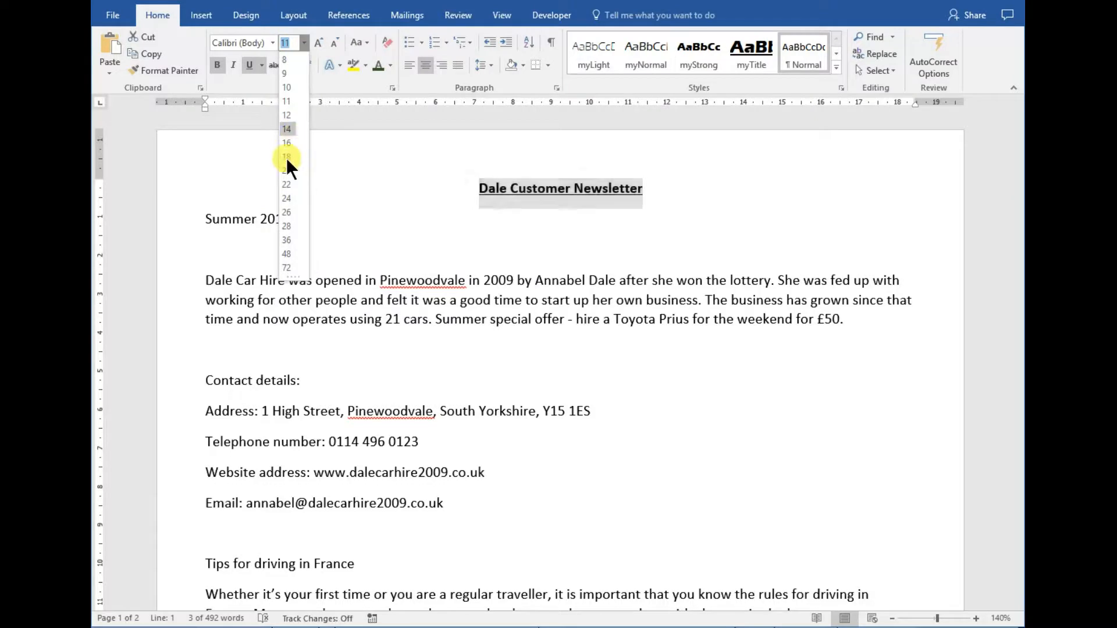
{"action": "left_click", "coordinate": [287, 184]}
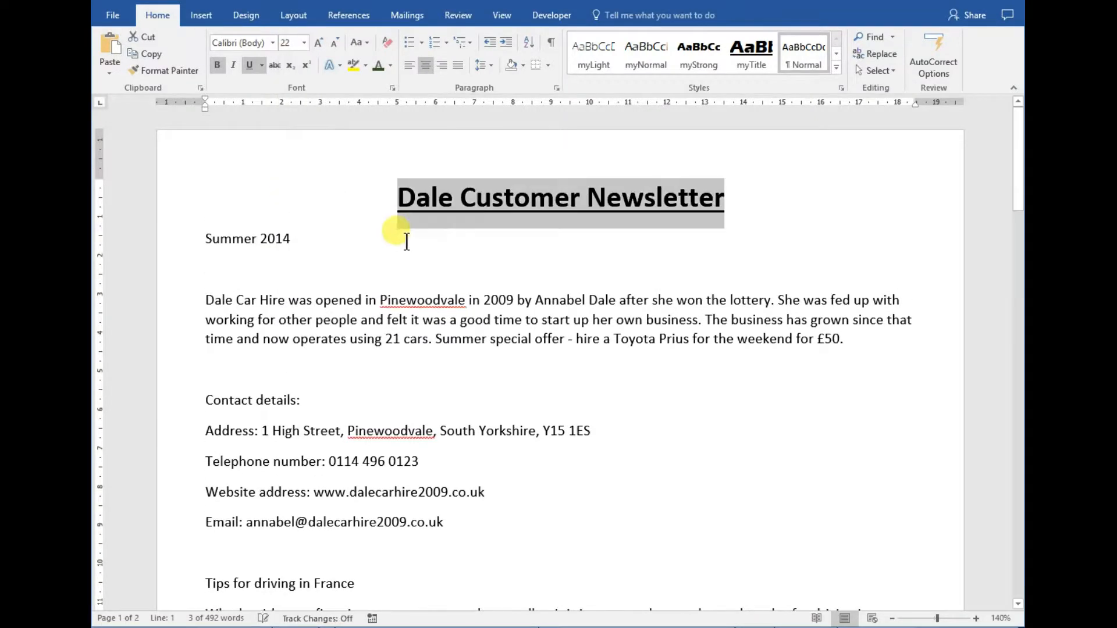
Set the Summer 2014 line to 16 pt and align it to the right.
{"action": "left_click", "coordinate": [446, 258]}
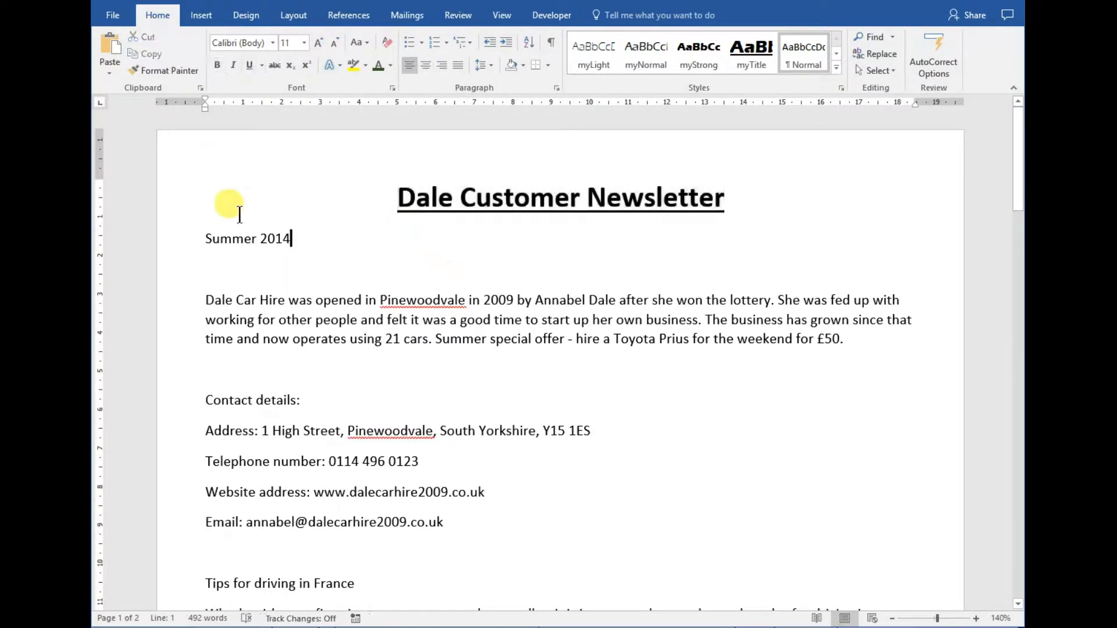
{"action": "left_click", "coordinate": [195, 235]}
{"action": "mouse_move", "coordinate": [278, 237]}
{"action": "left_mouse_down"}
{"action": "mouse_move", "coordinate": [311, 243]}
{"action": "mouse_move", "coordinate": [292, 239]}
{"action": "left_mouse_up"}
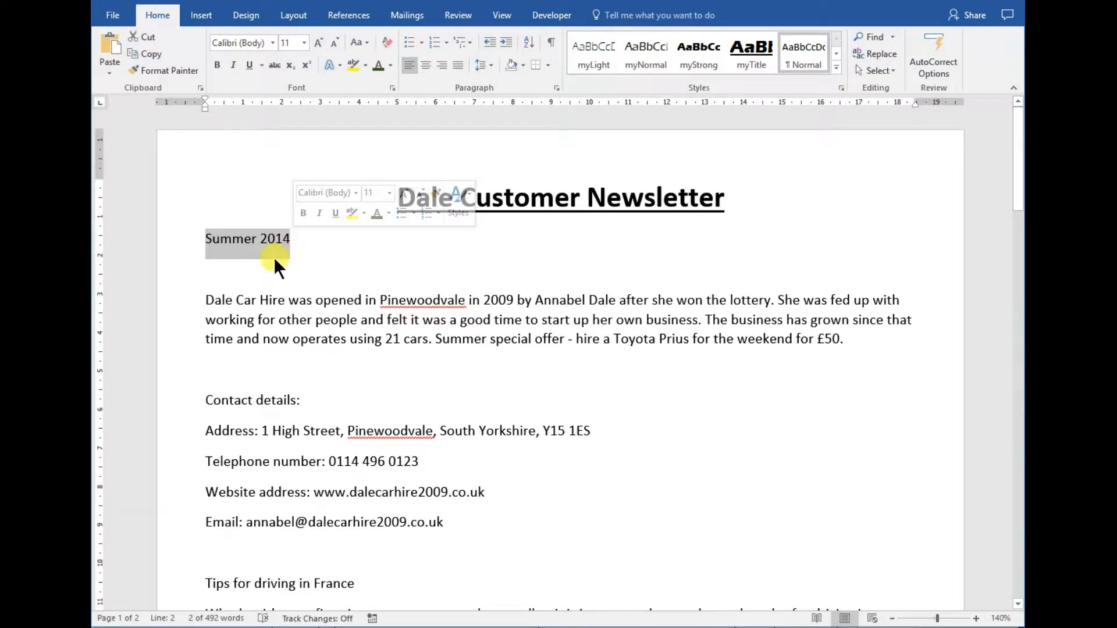
{"action": "left_click", "coordinate": [305, 43]}
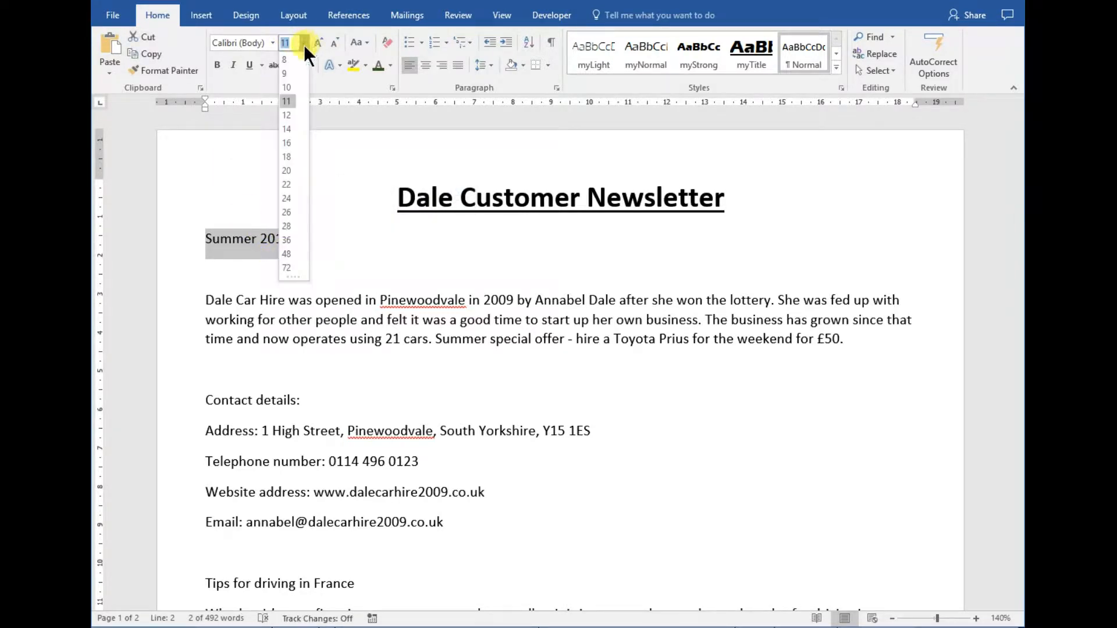
{"action": "left_click", "coordinate": [289, 148]}
{"action": "key", "text": "ctrl+r"}
{"action": "left_click", "coordinate": [447, 65]}
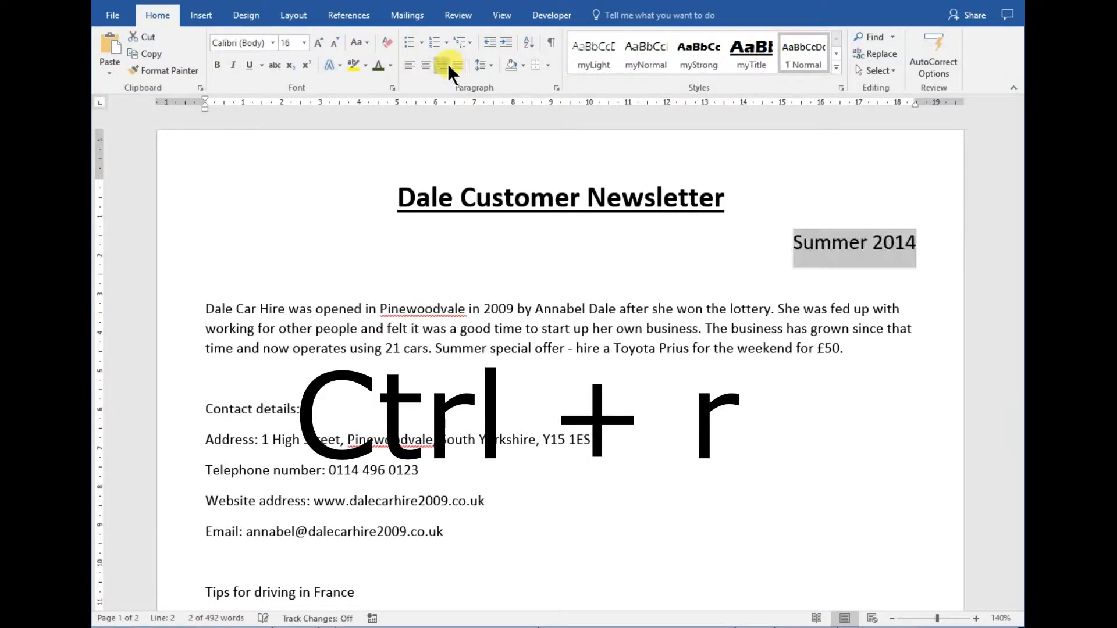
Set everything from the Dale Car Hire introductory paragraph to the end of the document to 10 pt.
{"action": "left_click", "coordinate": [523, 308]}
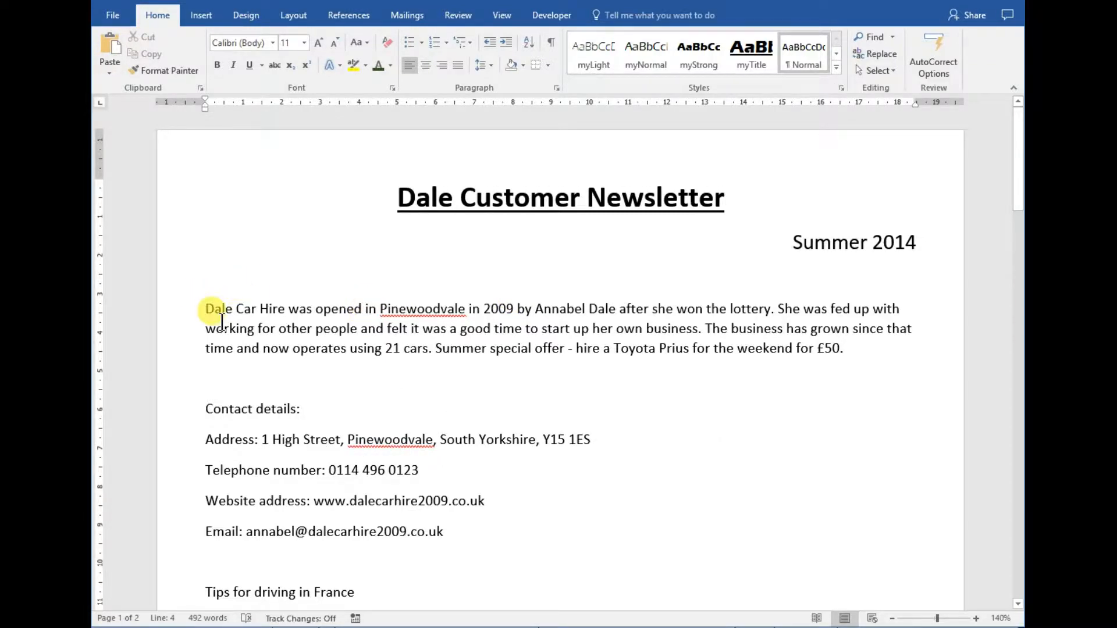
{"action": "key", "text": "ctrl+shift+End"}
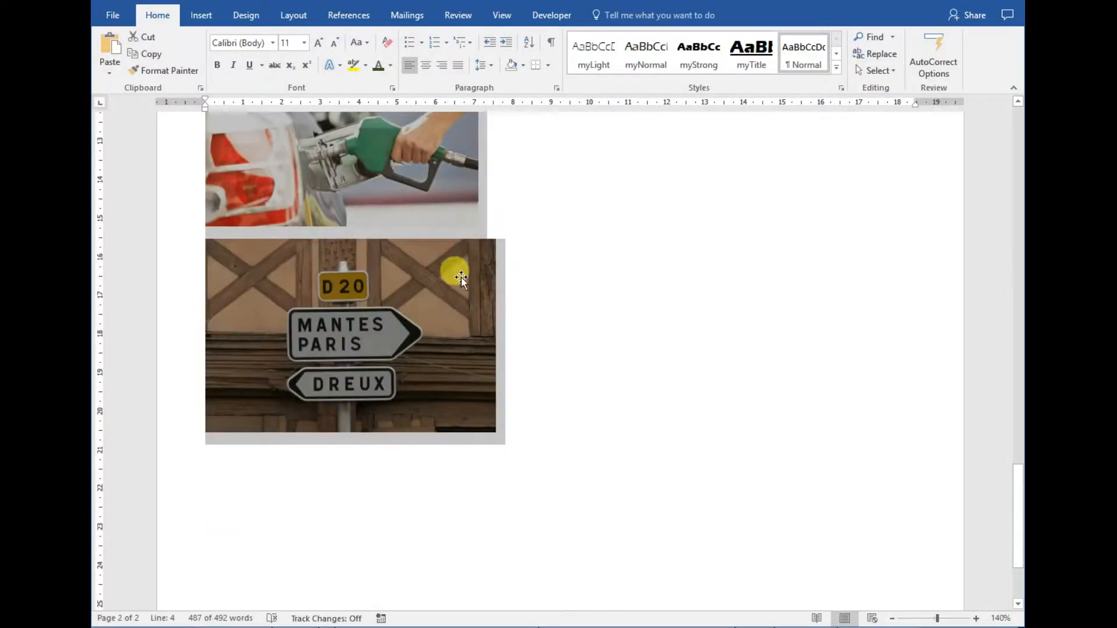
{"action": "scroll", "coordinate": [840, 193], "scroll_direction": "up", "scroll_amount": 12}
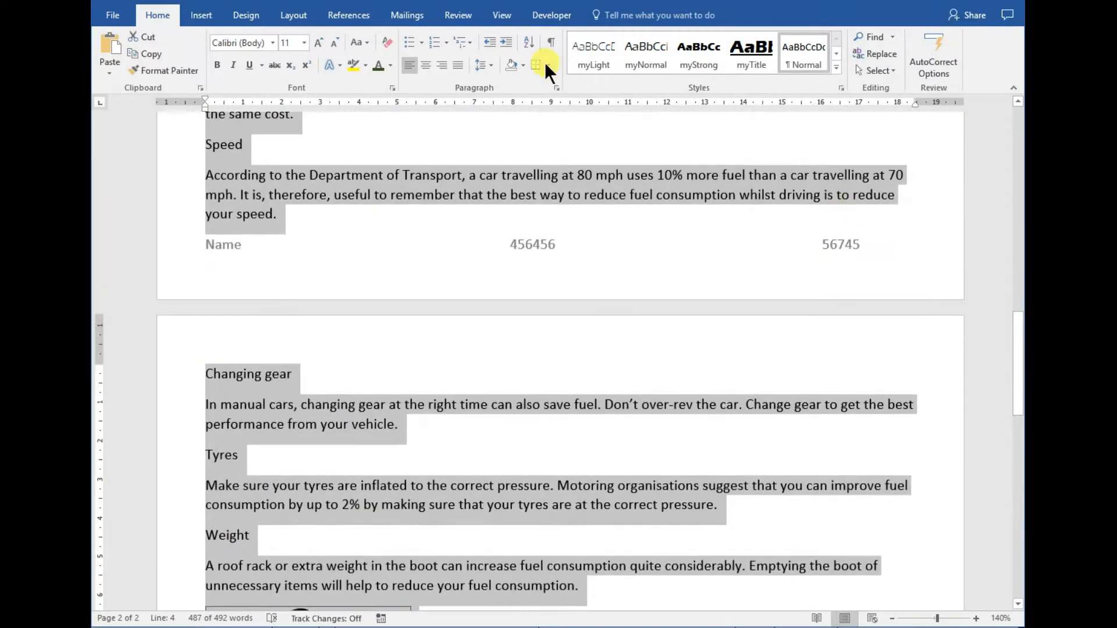
{"action": "left_click", "coordinate": [304, 43]}
{"action": "left_click", "coordinate": [291, 83]}
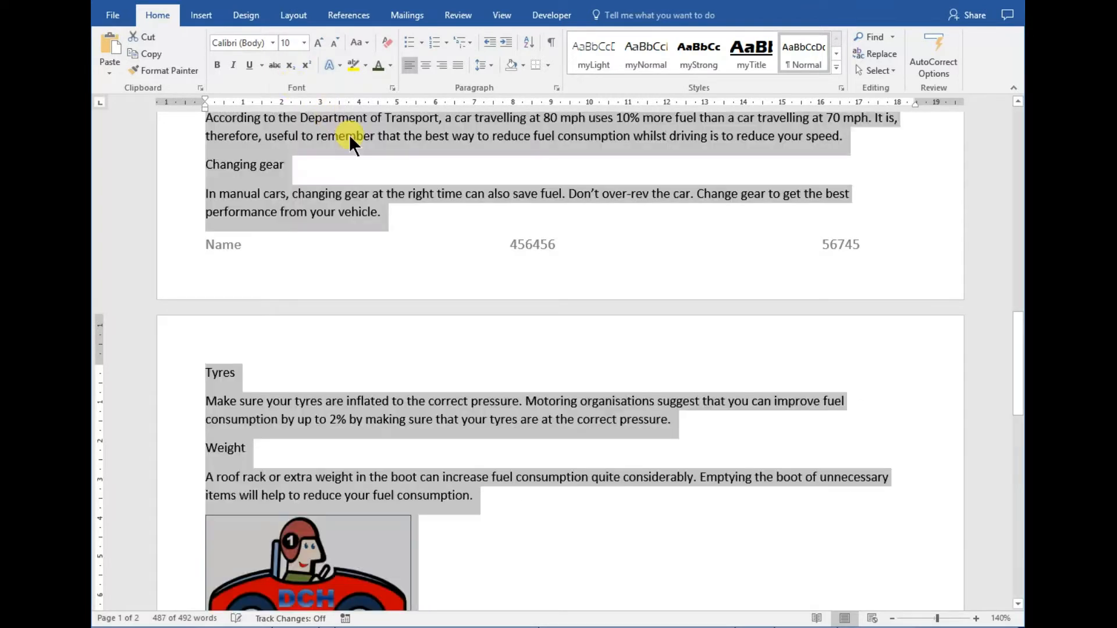
{"action": "scroll", "coordinate": [349, 134], "scroll_direction": "up", "scroll_amount": 15}
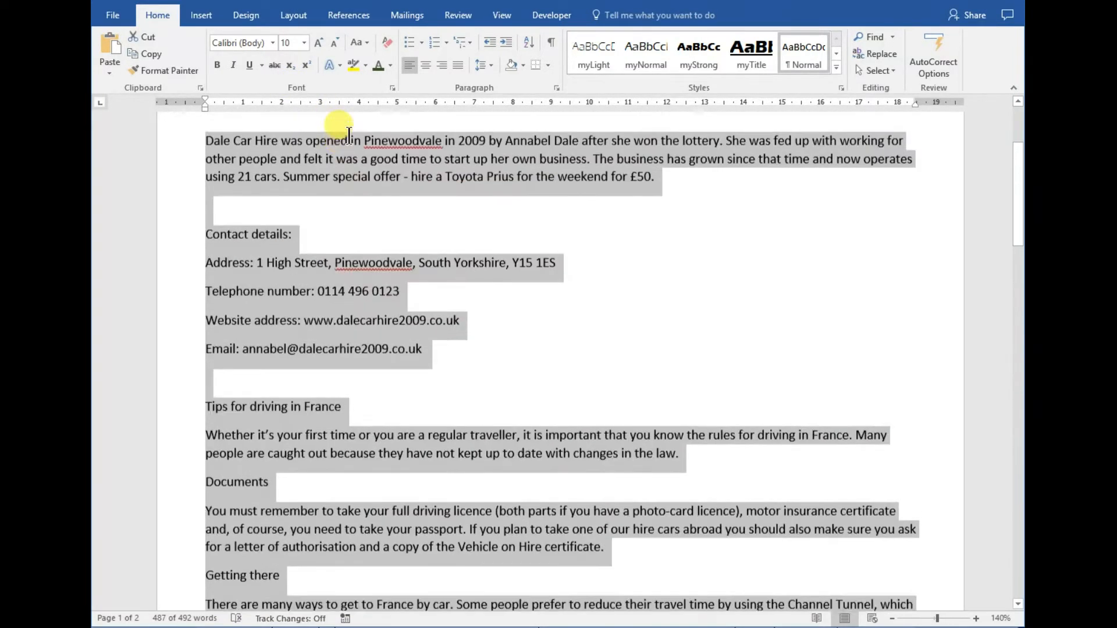
{"action": "scroll", "coordinate": [349, 135], "scroll_direction": "up", "scroll_amount": 3}
Justify the introductory paragraph about Dale Car Hire.
{"action": "left_click", "coordinate": [329, 307]}
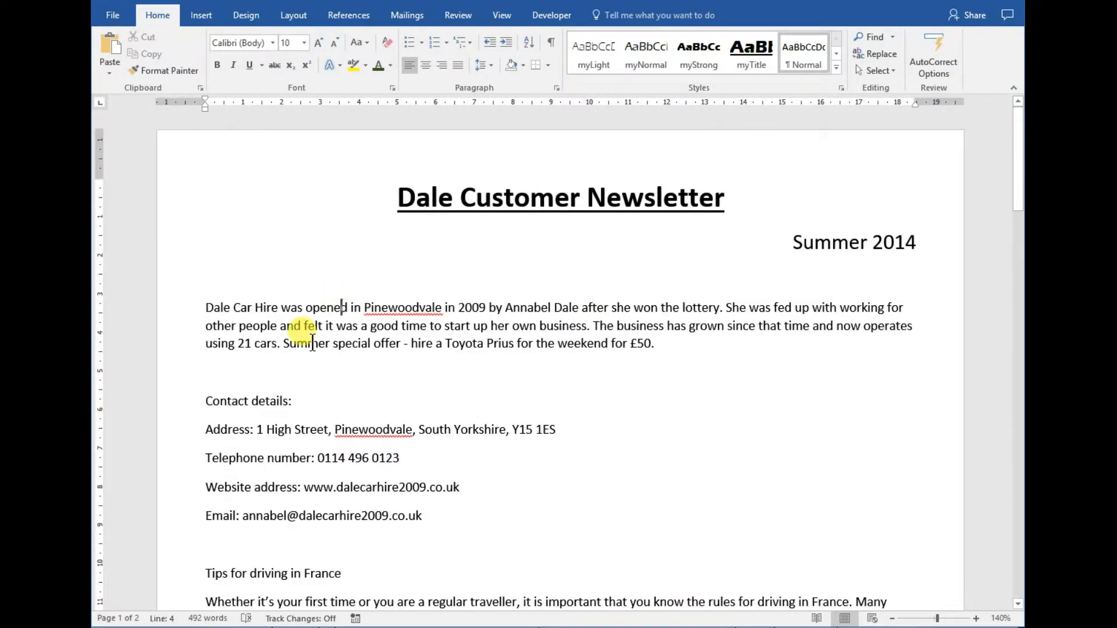
{"action": "left_click_drag", "start_coordinate": [206, 307], "coordinate": [599, 366]}
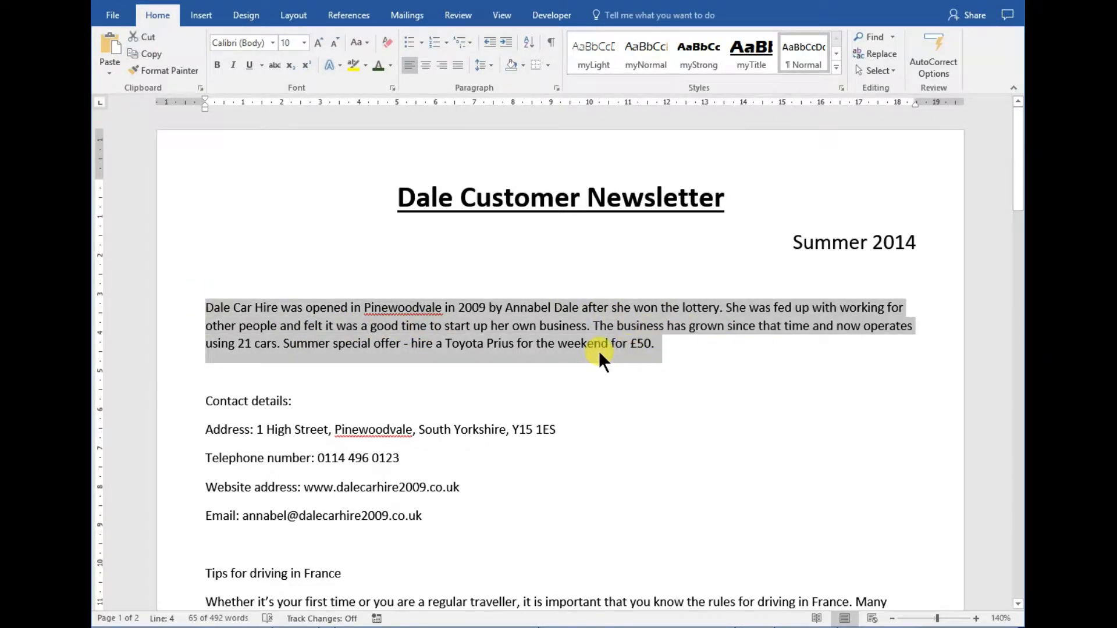
{"action": "key", "text": "ctrl+j"}
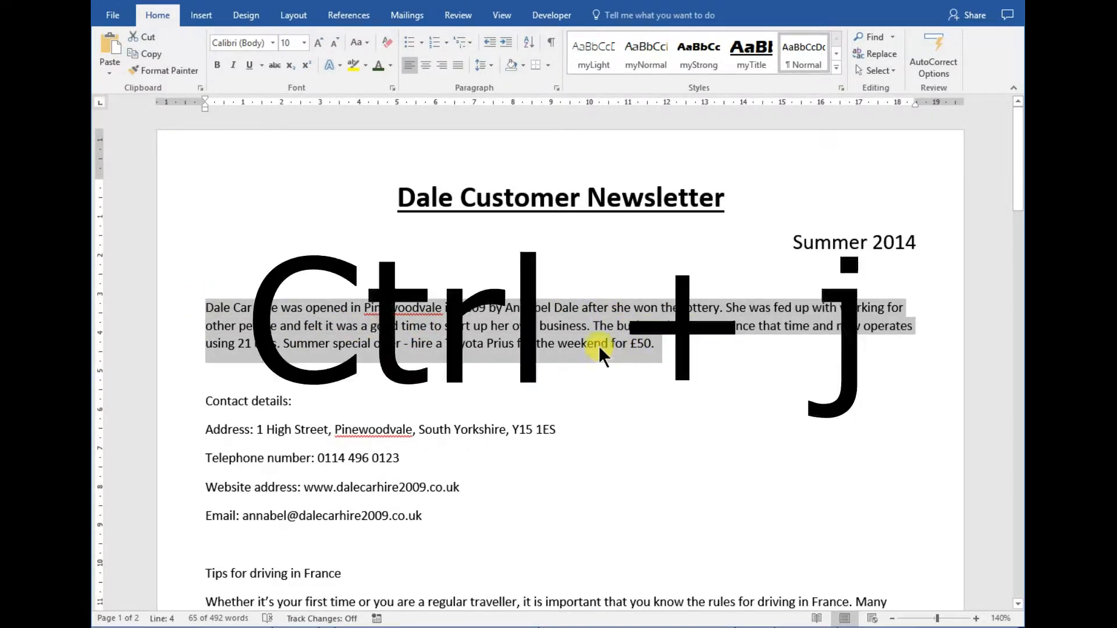
{"action": "left_click", "coordinate": [455, 64]}
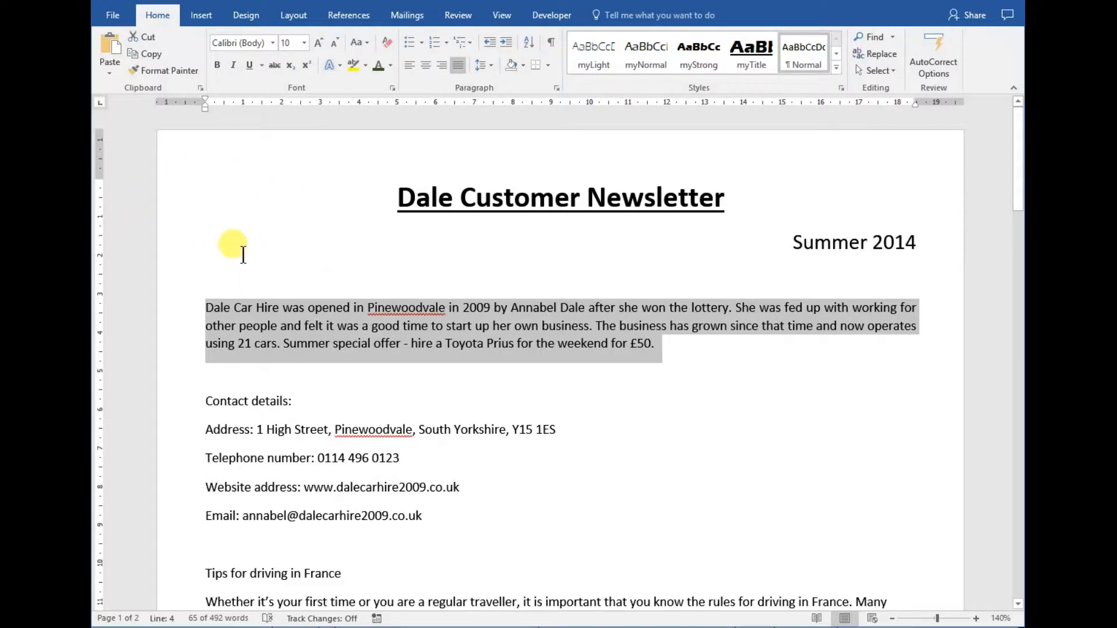
Delete the Contact details: heading text below the introductory paragraph.
{"action": "scroll", "coordinate": [503, 381], "scroll_direction": "down", "scroll_amount": 3}
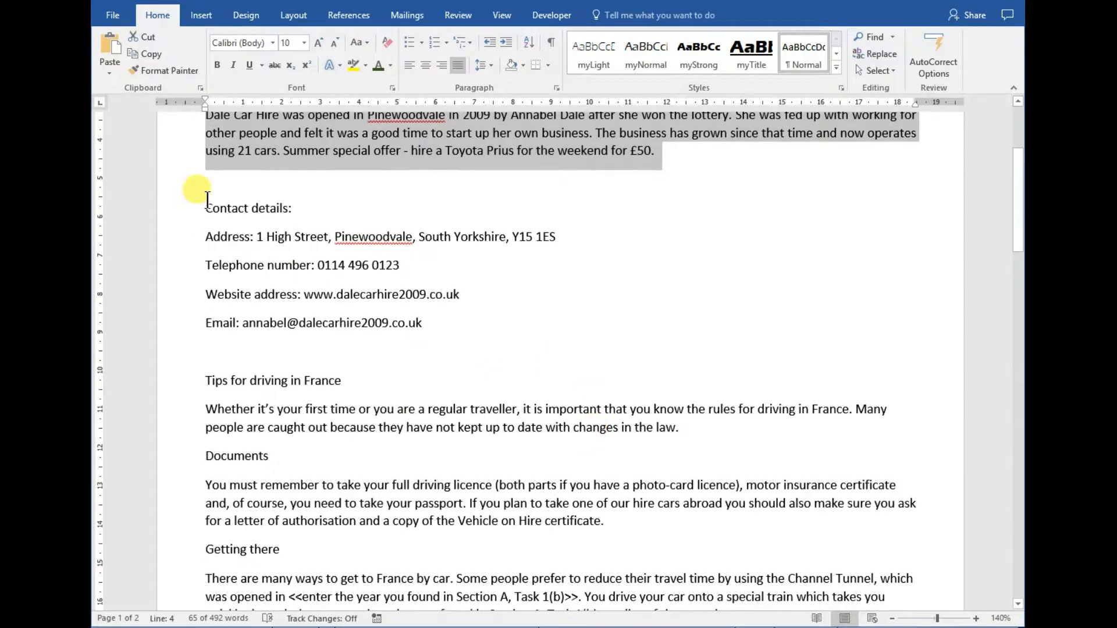
{"action": "left_click_drag", "start_coordinate": [205, 208], "coordinate": [293, 209]}
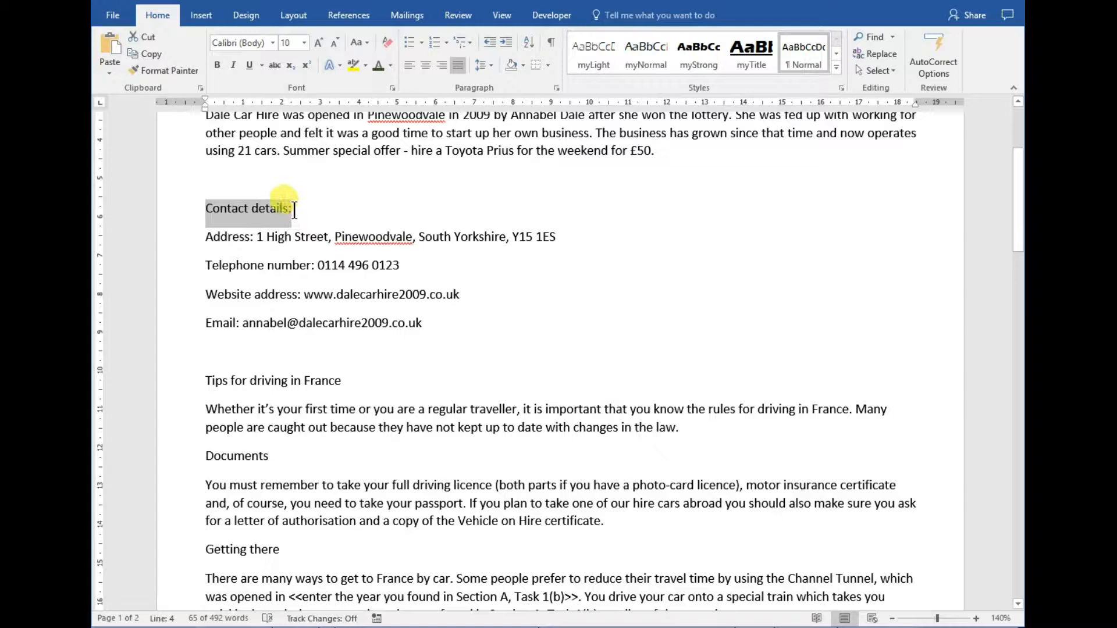
{"action": "key", "text": "Delete"}
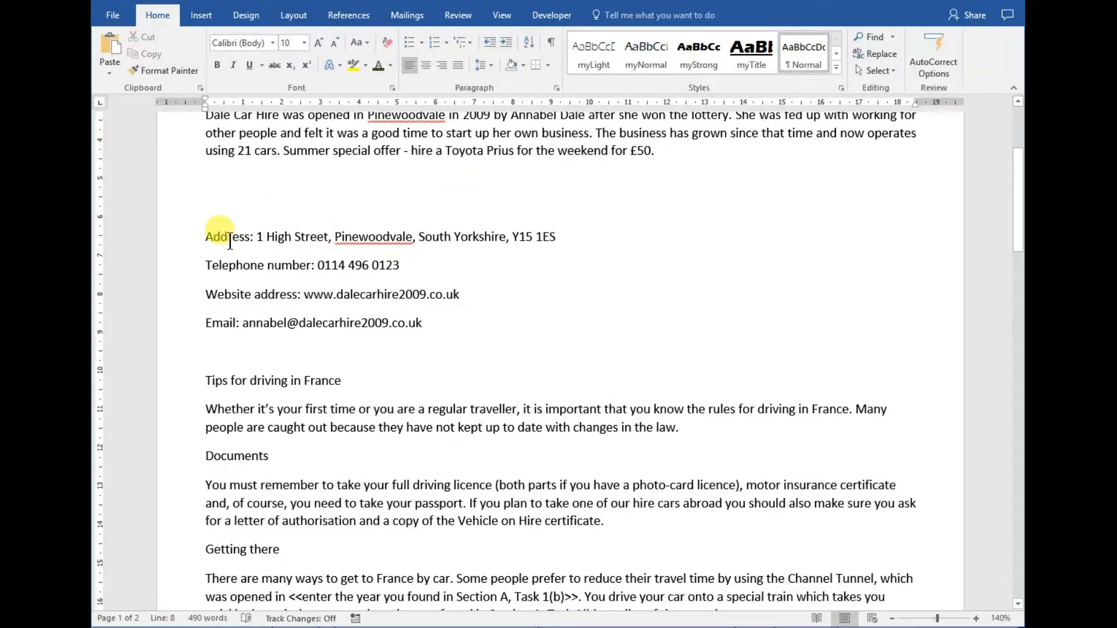
Move the address, telephone number, website and email lines to the end of the document, below the road sign picture.
{"action": "left_click", "coordinate": [213, 322]}
{"action": "left_click", "coordinate": [214, 293]}
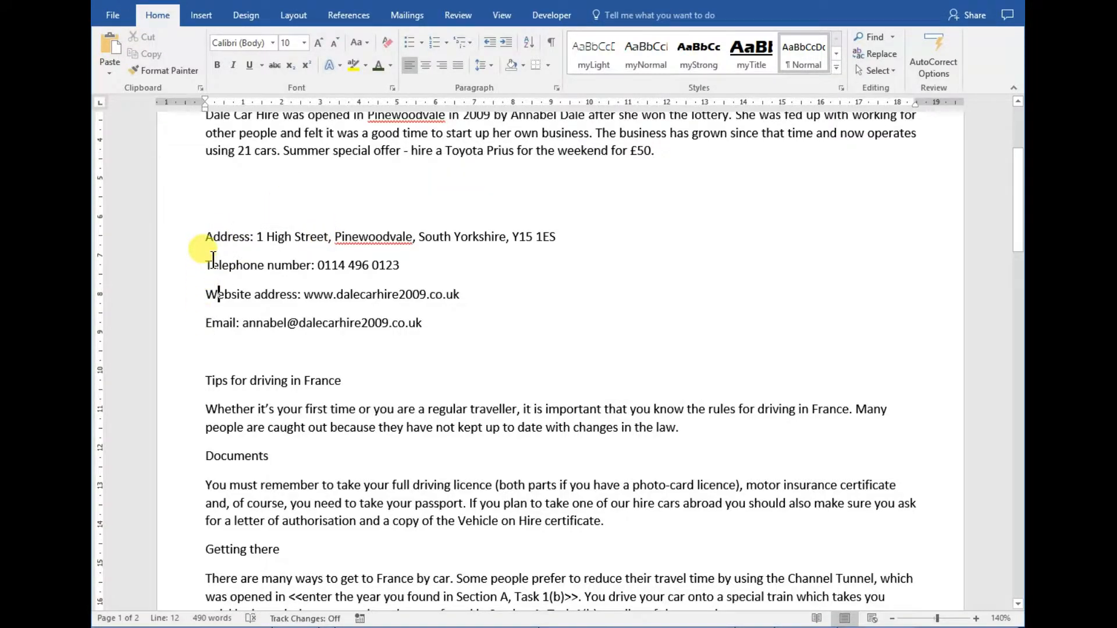
{"action": "left_click_drag", "start_coordinate": [202, 237], "coordinate": [438, 328]}
{"action": "key", "text": "ctrl+c"}
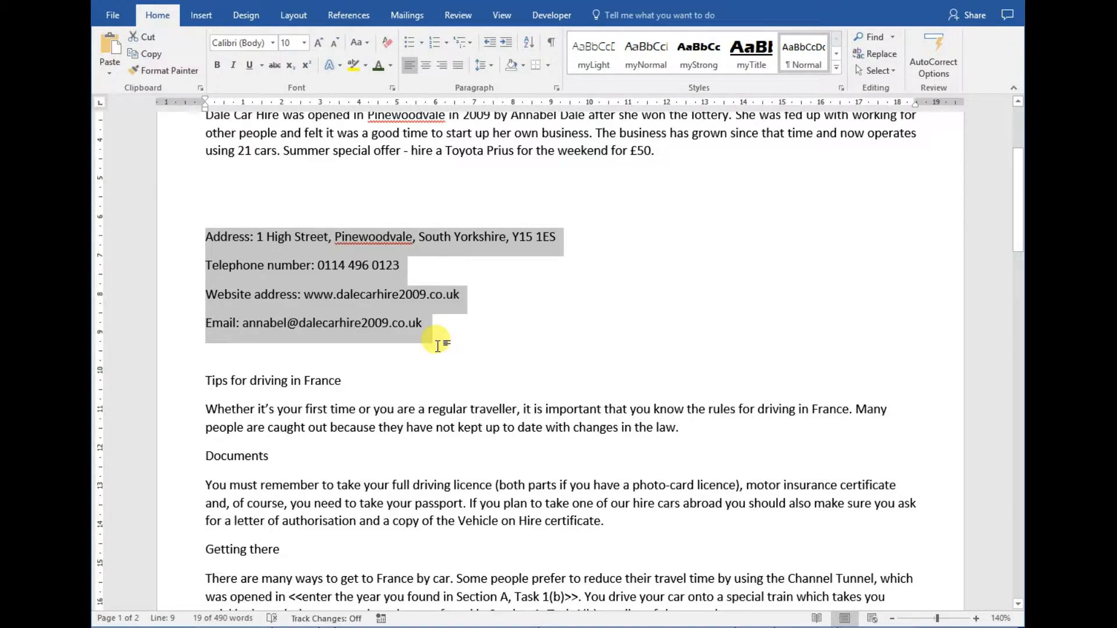
{"action": "key", "text": "Delete"}
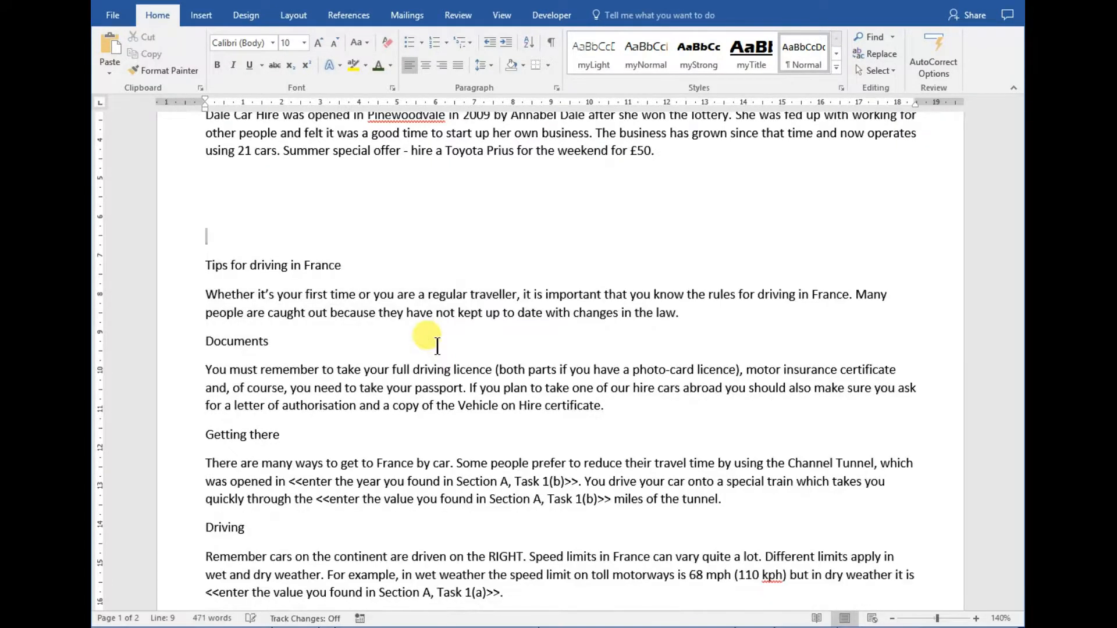
{"action": "scroll", "coordinate": [382, 352], "scroll_direction": "down", "scroll_amount": 20}
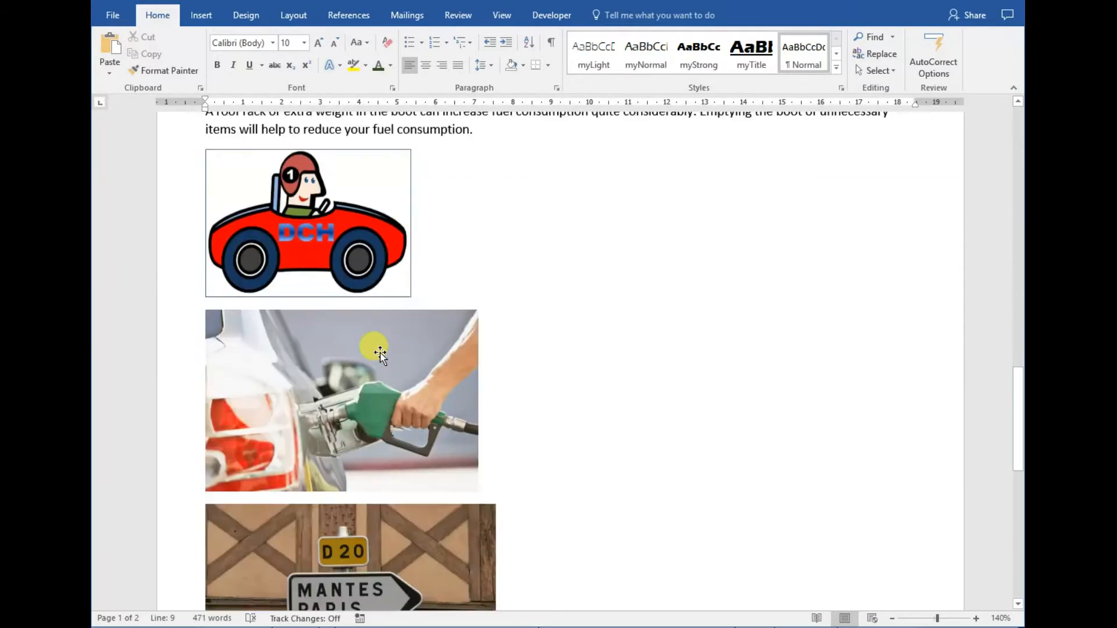
{"action": "scroll", "coordinate": [379, 352], "scroll_direction": "down", "scroll_amount": 1}
{"action": "left_click", "coordinate": [290, 400]}
{"action": "left_click", "coordinate": [512, 305]}
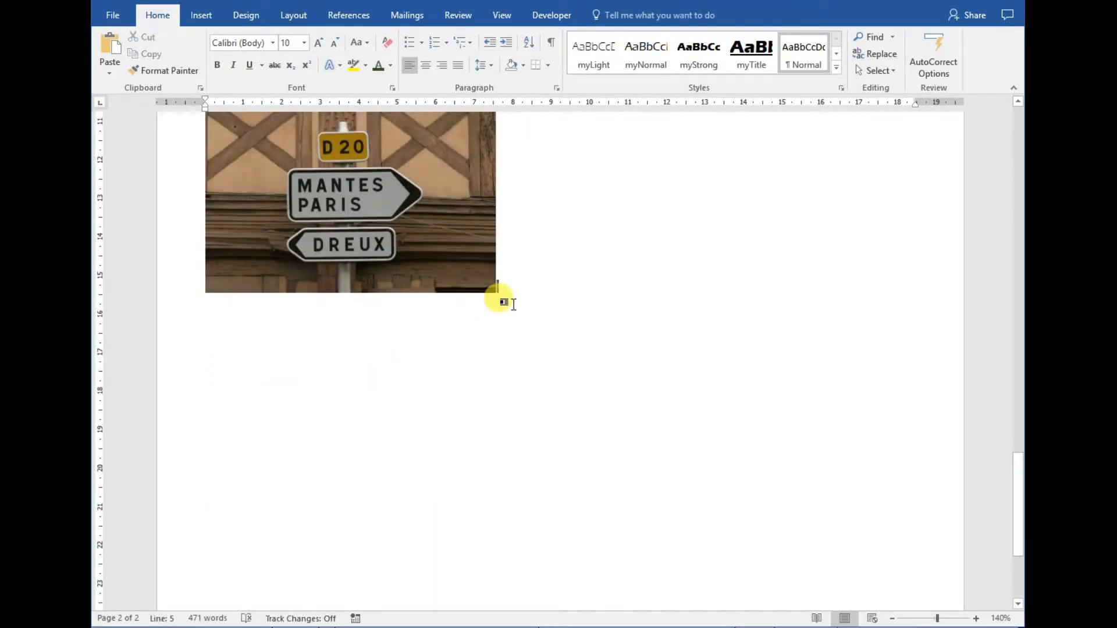
{"action": "key", "text": "Return"}
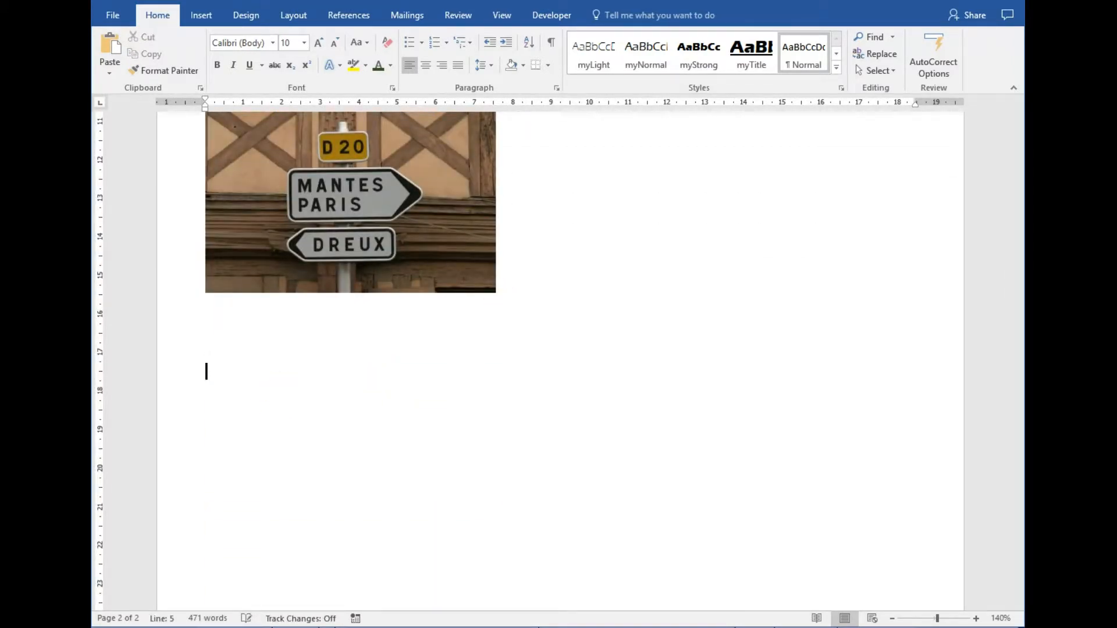
{"action": "key", "text": "ctrl+v"}
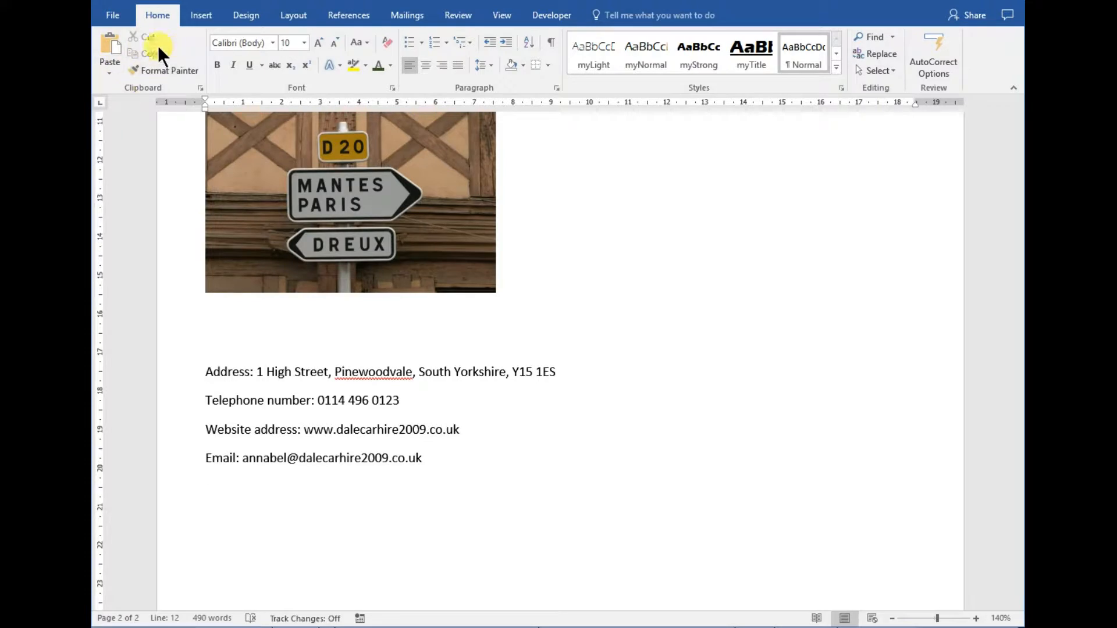
Replace the Channel Tunnel opening year placeholder in the Getting there paragraph with May 1994.
{"action": "left_click_drag", "start_coordinate": [1018, 486], "coordinate": [1017, 213]}
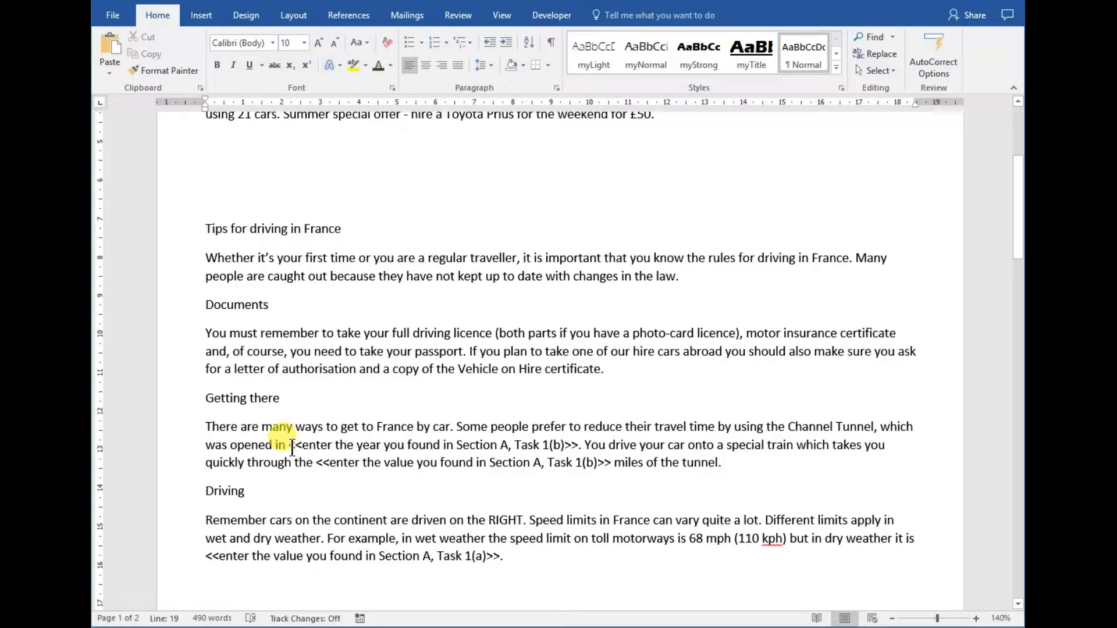
{"action": "left_click_drag", "start_coordinate": [299, 443], "coordinate": [574, 442]}
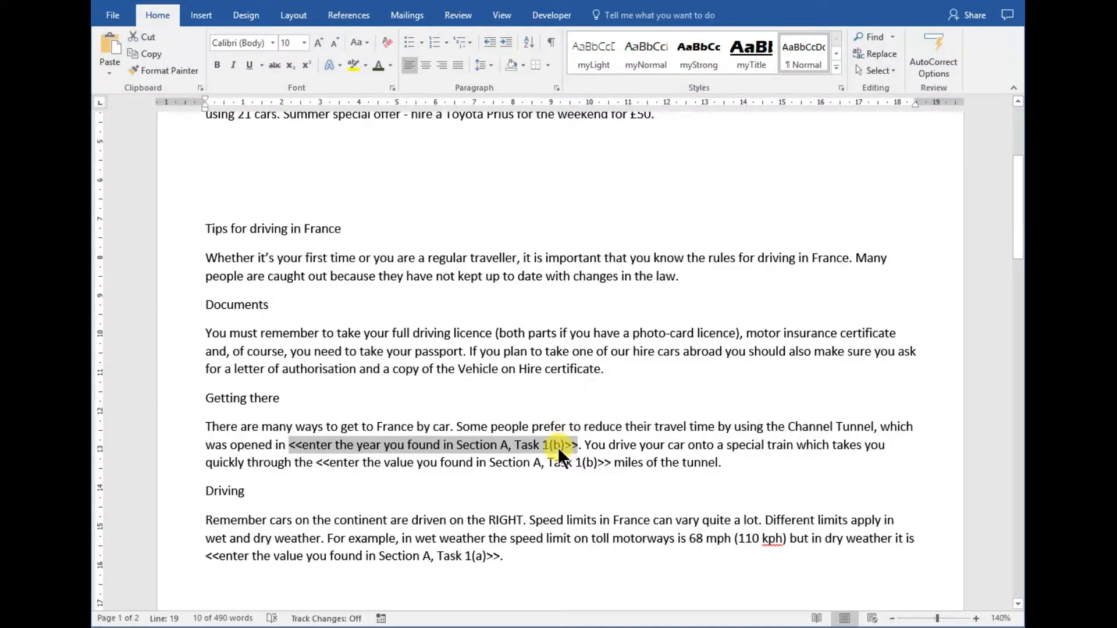
{"action": "type", "text": "May"}
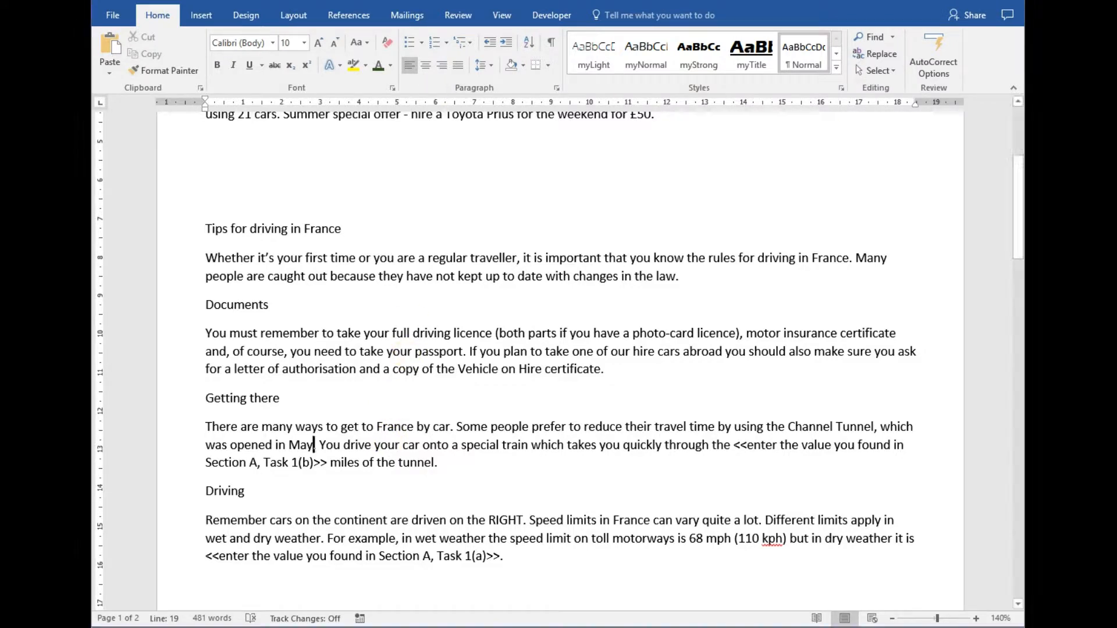
{"action": "type", "text": "1994."}
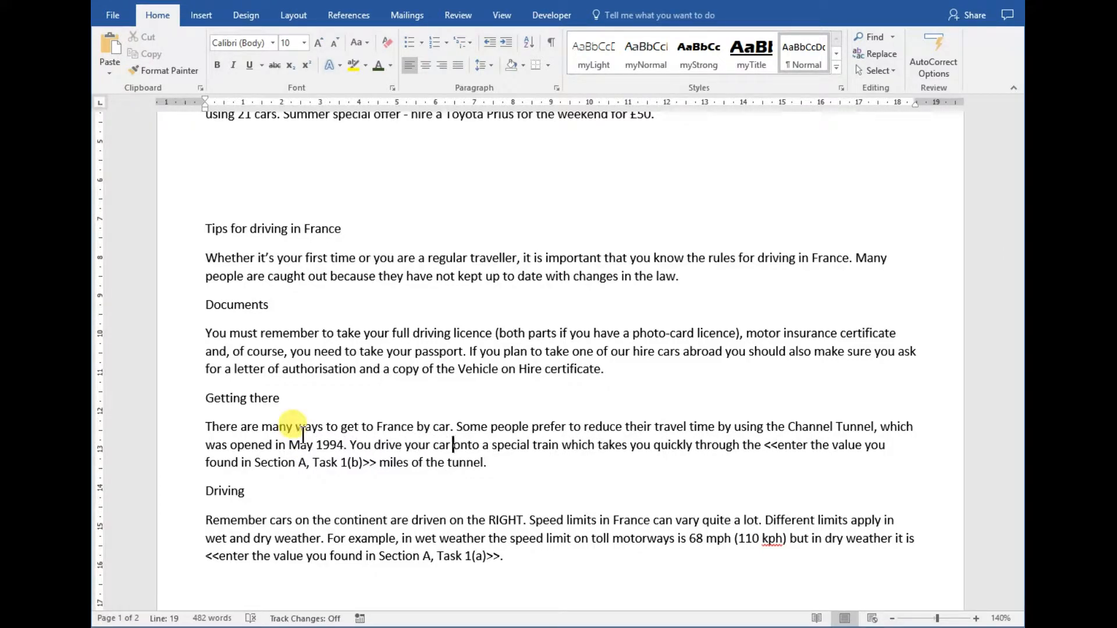
Replace the tunnel length placeholder in the Getting there paragraph with 31.35, keeping the words miles of the tunnel.
{"action": "key", "text": "ctrl+Right"}
{"action": "key", "text": "ctrl+Right"}
{"action": "key", "text": "ctrl+Right"}
{"action": "key", "text": "ctrl+shift+Right"}
{"action": "key", "text": "ctrl+shift+Right"}
{"action": "key", "text": "ctrl+shift+Right"}
{"action": "key", "text": "ctrl+shift+Right"}
{"action": "key", "text": "ctrl+shift+Right"}
{"action": "key", "text": "ctrl+shift+Right"}
{"action": "key", "text": "ctrl+shift+Right"}
{"action": "key", "text": "ctrl+shift+Right"}
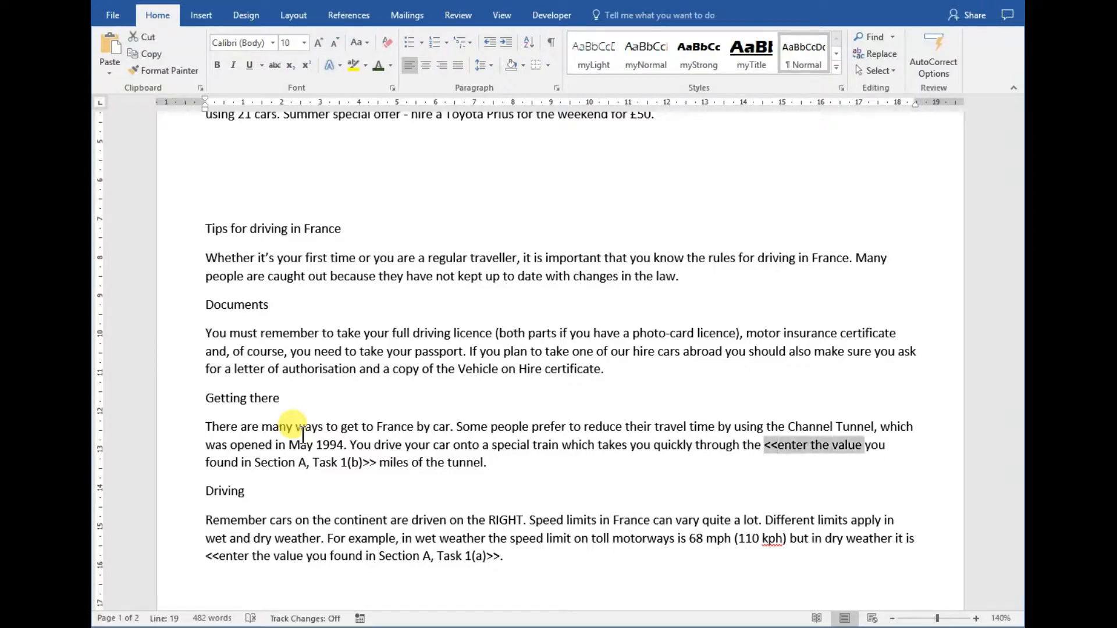
{"action": "key", "text": "ctrl+shift+Right"}
{"action": "key", "text": "ctrl+shift+Right"}
{"action": "key", "text": "ctrl+shift+Right"}
{"action": "key", "text": "ctrl+shift+Right"}
{"action": "key", "text": "ctrl+shift+Right"}
{"action": "key", "text": "ctrl+shift+Right"}
{"action": "key", "text": "ctrl+shift+Right"}
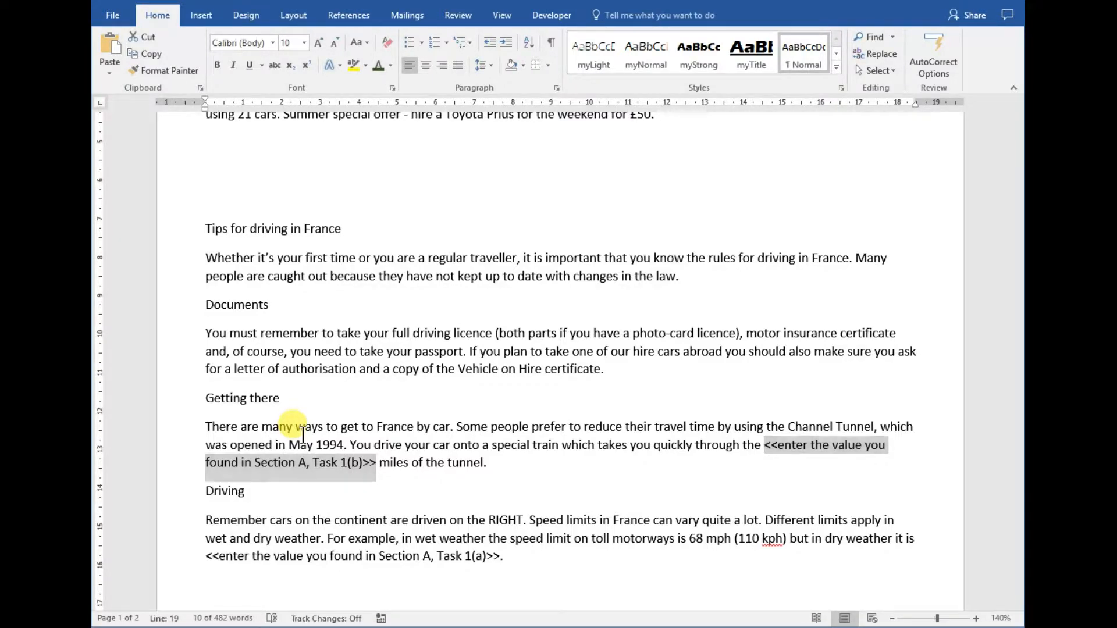
{"action": "type", "text": "31.35 miles of"}
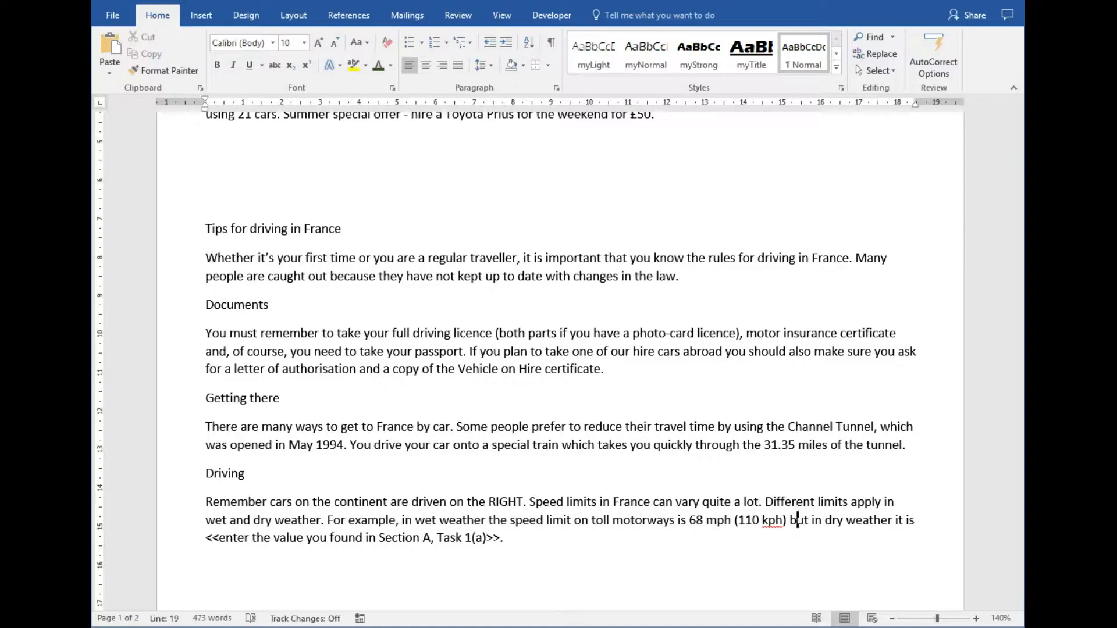
Replace the dry-weather speed limit placeholder in the Driving paragraph with 80 mph (130 kph), matching the units of the wet-weather limit.
{"action": "key", "text": "shift+Left"}
{"action": "key", "text": "shift+Left"}
{"action": "key", "text": "shift+Left"}
{"action": "key", "text": "shift+Left"}
{"action": "key", "text": "shift+Left"}
{"action": "key", "text": "shift+Left"}
{"action": "key", "text": "shift+Left"}
{"action": "key", "text": "shift+Left"}
{"action": "key", "text": "shift+Left"}
{"action": "key", "text": "shift+Left"}
{"action": "key", "text": "shift+Left"}
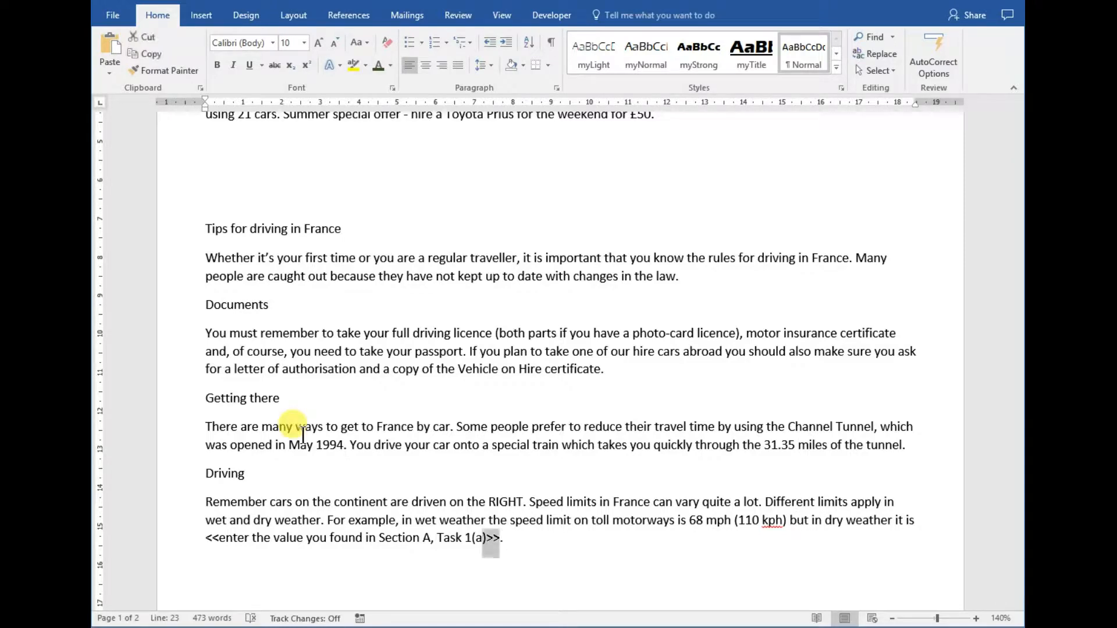
{"action": "key", "text": "shift+Left"}
{"action": "key", "text": "shift+Left"}
{"action": "key", "text": "shift+Left"}
{"action": "key", "text": "shift+Left"}
{"action": "key", "text": "shift+Left"}
{"action": "key", "text": "shift+Left"}
{"action": "key", "text": "shift+Left"}
{"action": "key", "text": "shift+Left"}
{"action": "key", "text": "shift+Left"}
{"action": "key", "text": "shift+Left"}
{"action": "key", "text": "shift+Left"}
{"action": "key", "text": "shift+Left"}
{"action": "key", "text": "shift+Left"}
{"action": "key", "text": "shift+Left"}
{"action": "key", "text": "shift+Left"}
{"action": "key", "text": "shift+Left"}
{"action": "key", "text": "shift+Left"}
{"action": "key", "text": "shift+Left"}
{"action": "key", "text": "shift+Left"}
{"action": "key", "text": "shift+Left"}
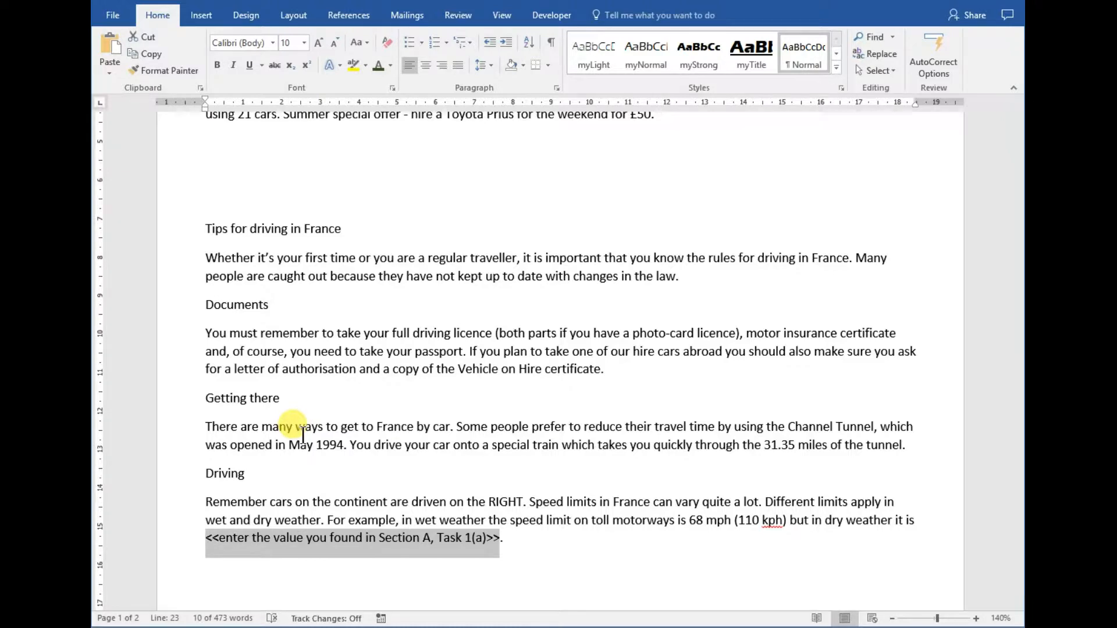
{"action": "type", "text": "80"}
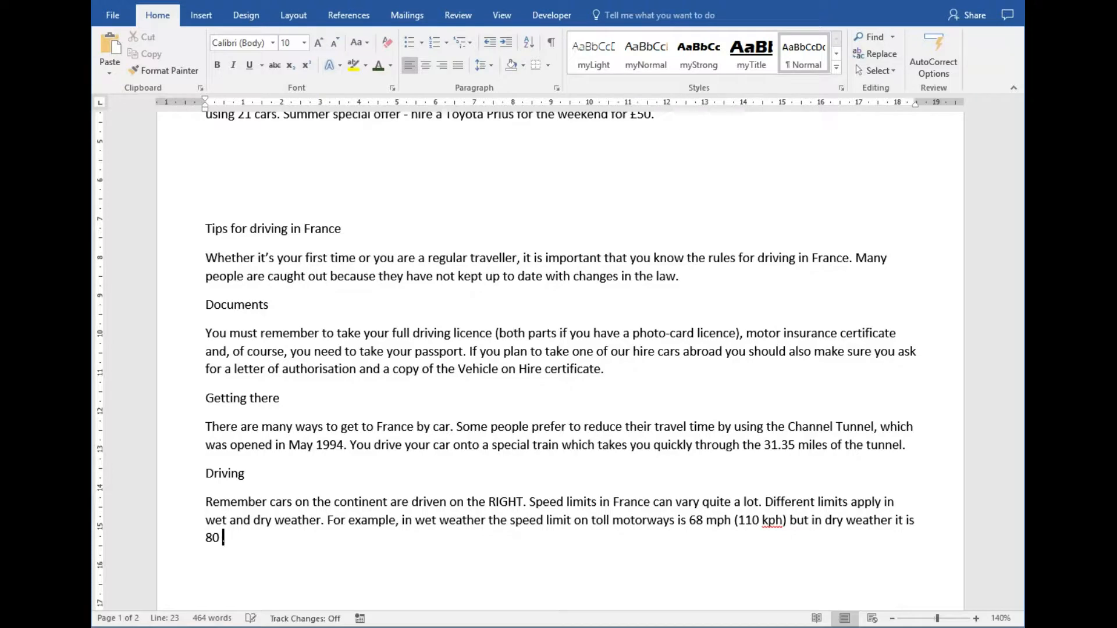
{"action": "type", "text": " mph (130 kph)."}
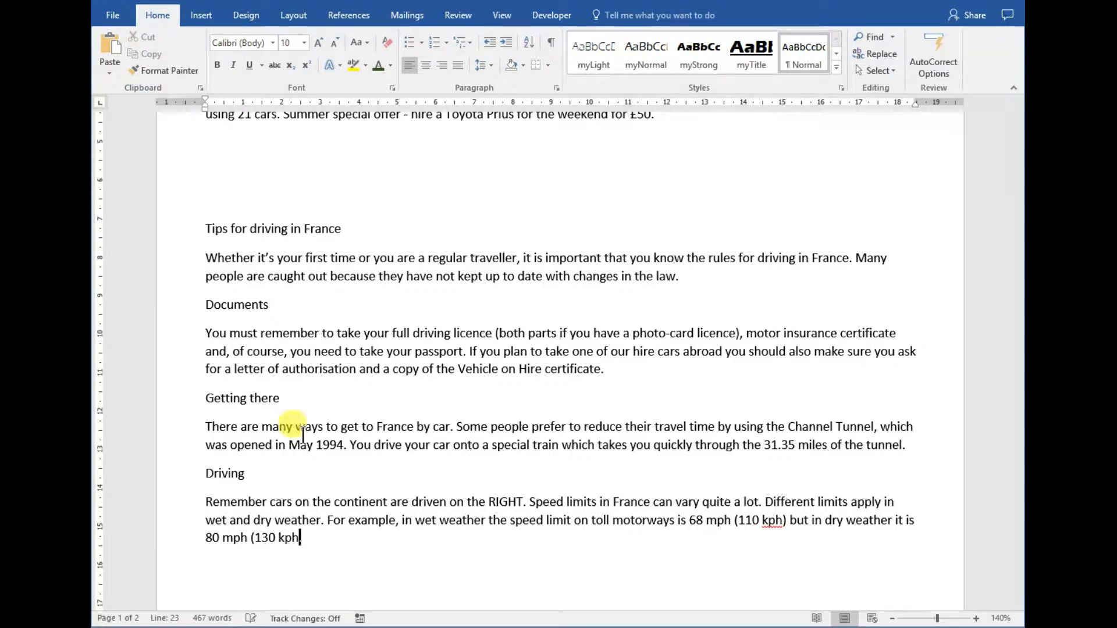
{"action": "left_click", "coordinate": [707, 521]}
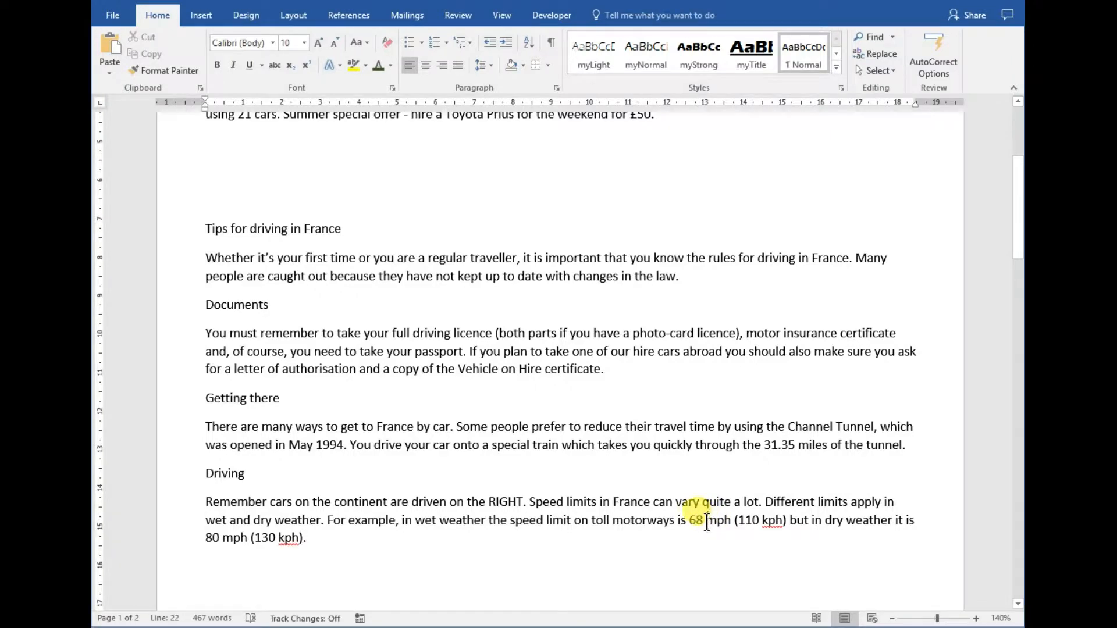
{"action": "left_click_drag", "start_coordinate": [707, 520], "coordinate": [730, 520]}
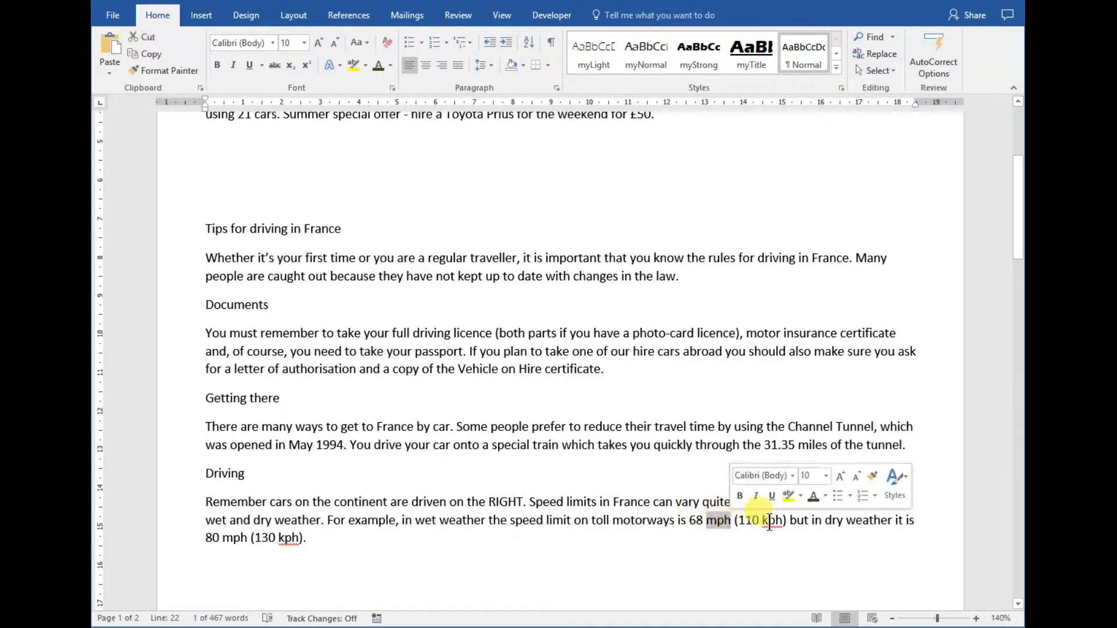
{"action": "left_click_drag", "start_coordinate": [761, 520], "coordinate": [788, 521]}
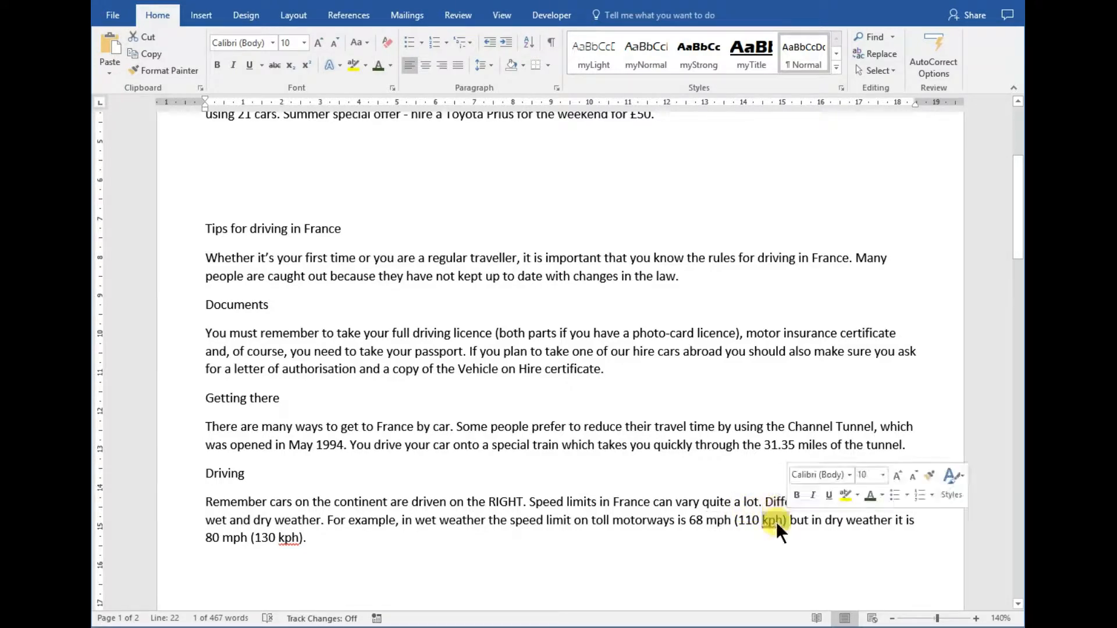
{"action": "left_click", "coordinate": [329, 541]}
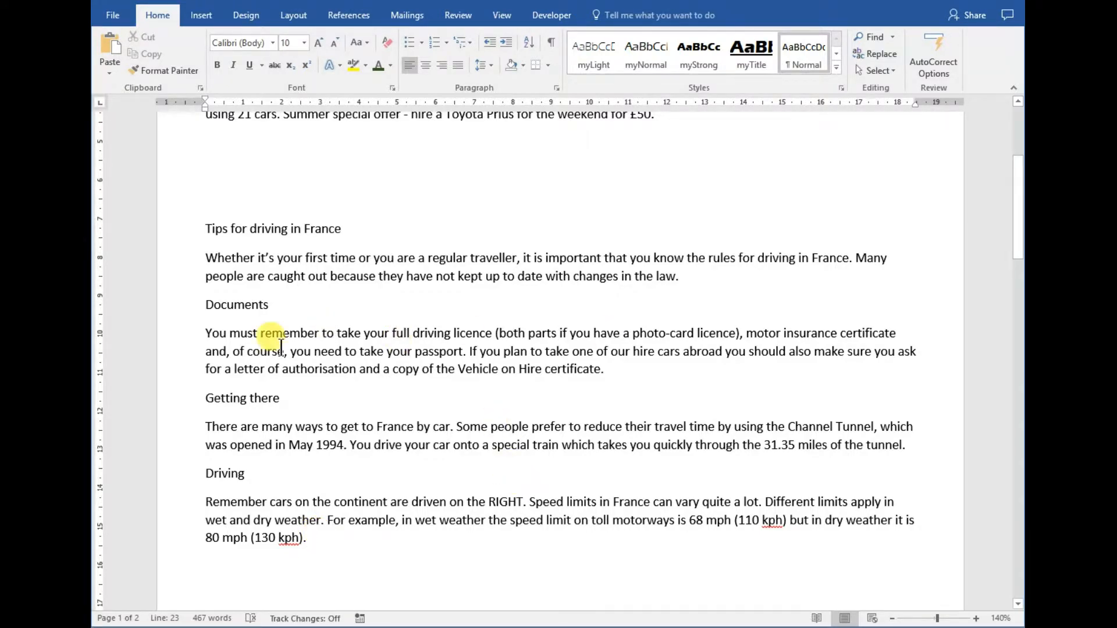
Remove the two surplus blank lines above the Tips for driving in France heading.
{"action": "scroll", "coordinate": [281, 347], "scroll_direction": "up", "scroll_amount": 2}
{"action": "left_click_drag", "start_coordinate": [203, 326], "coordinate": [333, 324]}
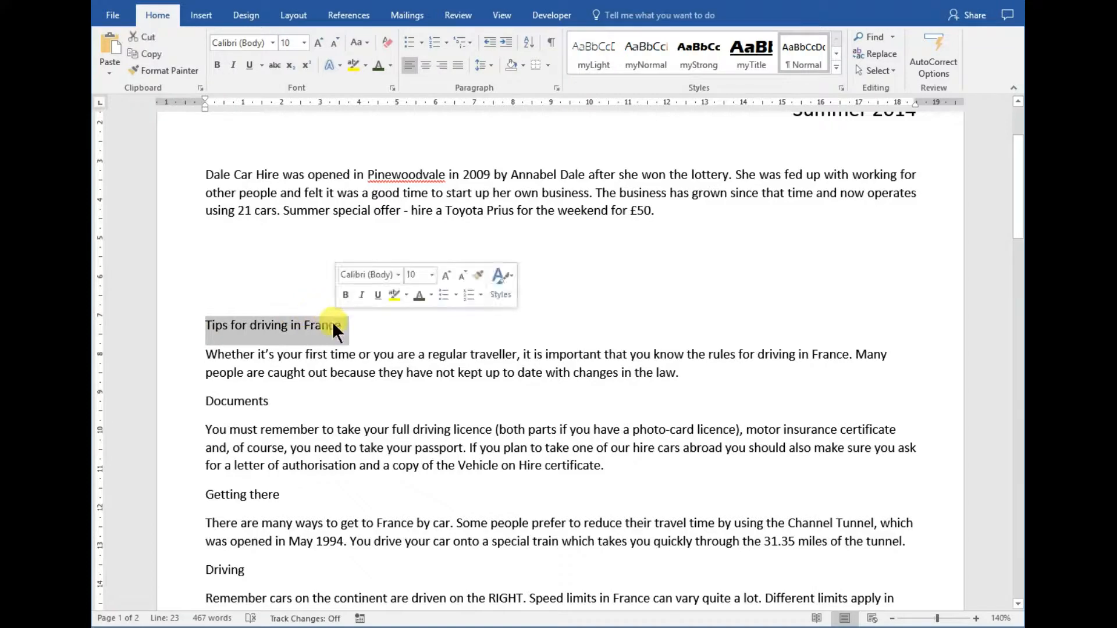
{"action": "scroll", "coordinate": [333, 322], "scroll_direction": "up", "scroll_amount": 2}
{"action": "scroll", "coordinate": [332, 322], "scroll_direction": "down", "scroll_amount": 8}
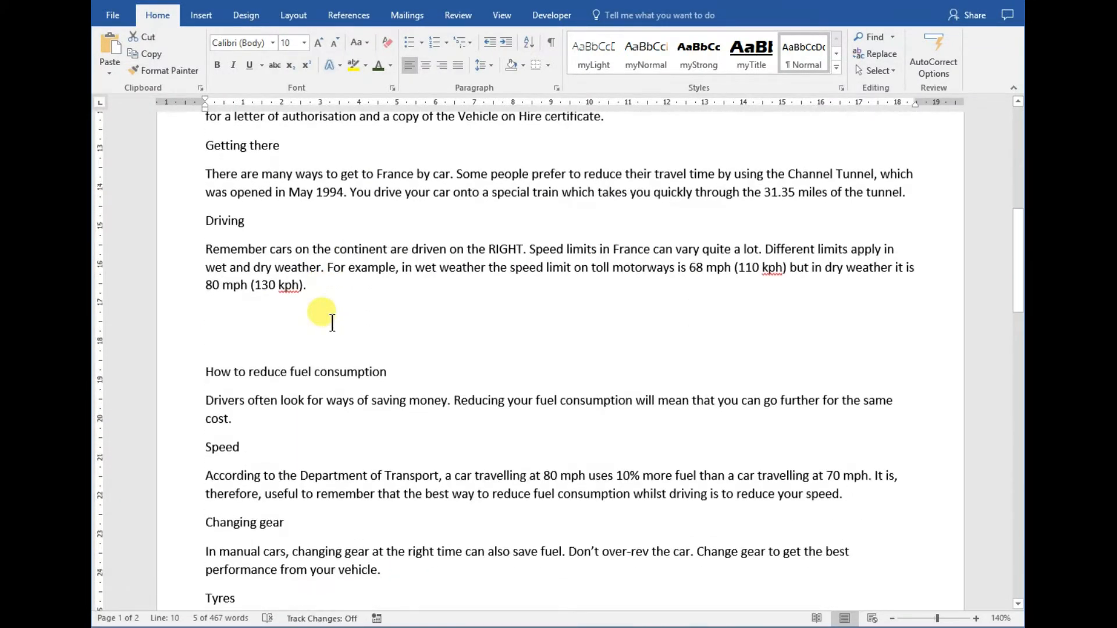
{"action": "scroll", "coordinate": [332, 323], "scroll_direction": "down", "scroll_amount": 2}
{"action": "left_click", "coordinate": [202, 271]}
{"action": "scroll", "coordinate": [324, 326], "scroll_direction": "up", "scroll_amount": 8}
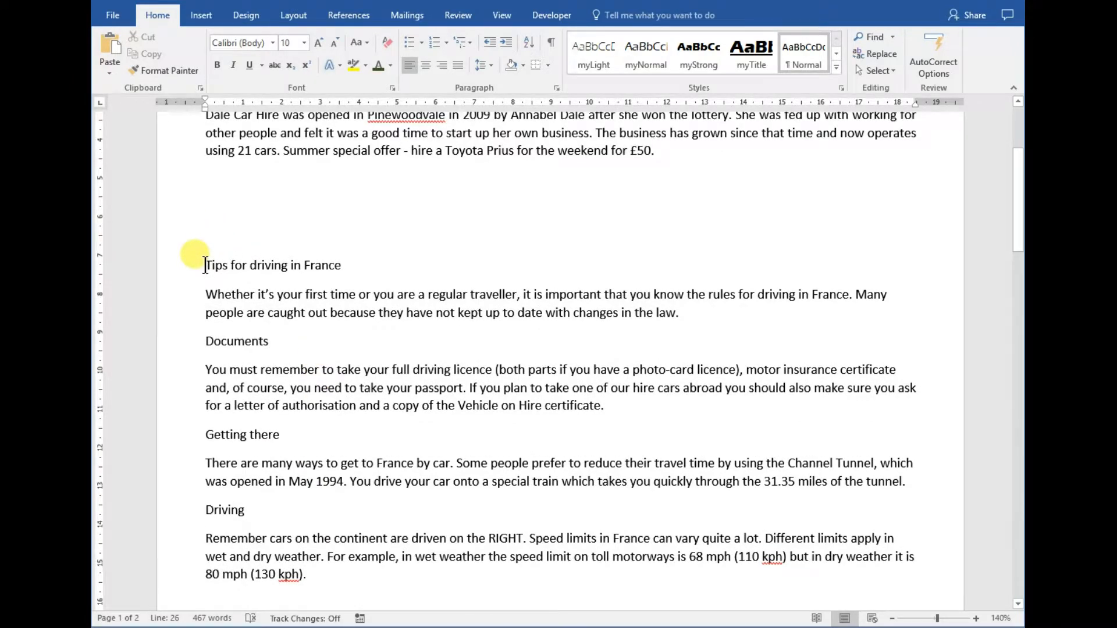
{"action": "left_click", "coordinate": [204, 265]}
{"action": "scroll", "coordinate": [338, 259], "scroll_direction": "up", "scroll_amount": 2}
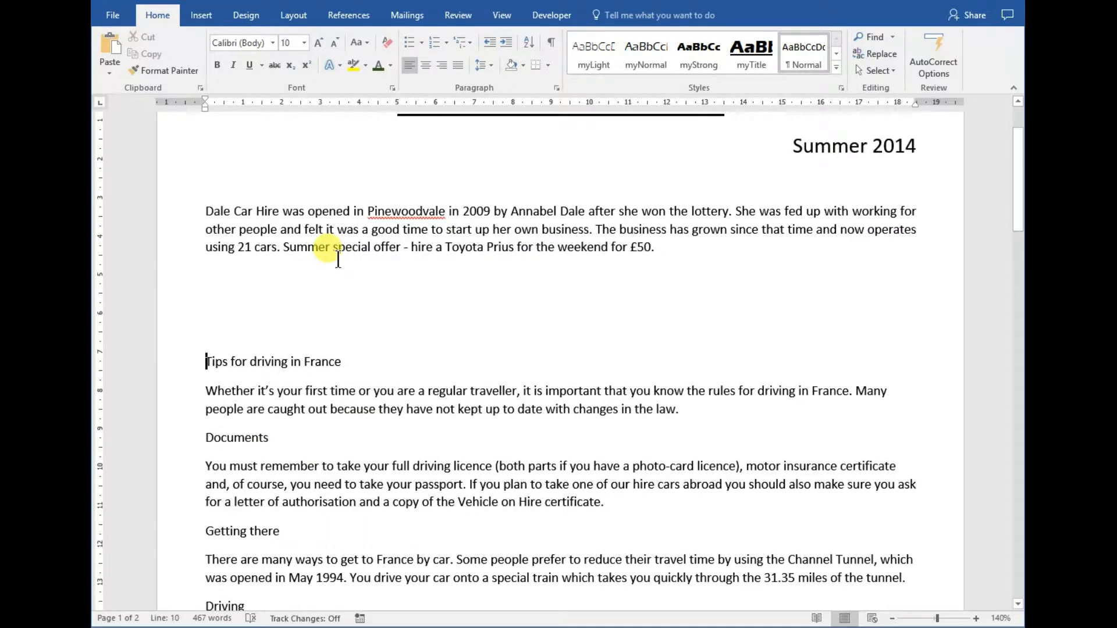
{"action": "key", "text": "BackSpace"}
{"action": "key", "text": "BackSpace"}
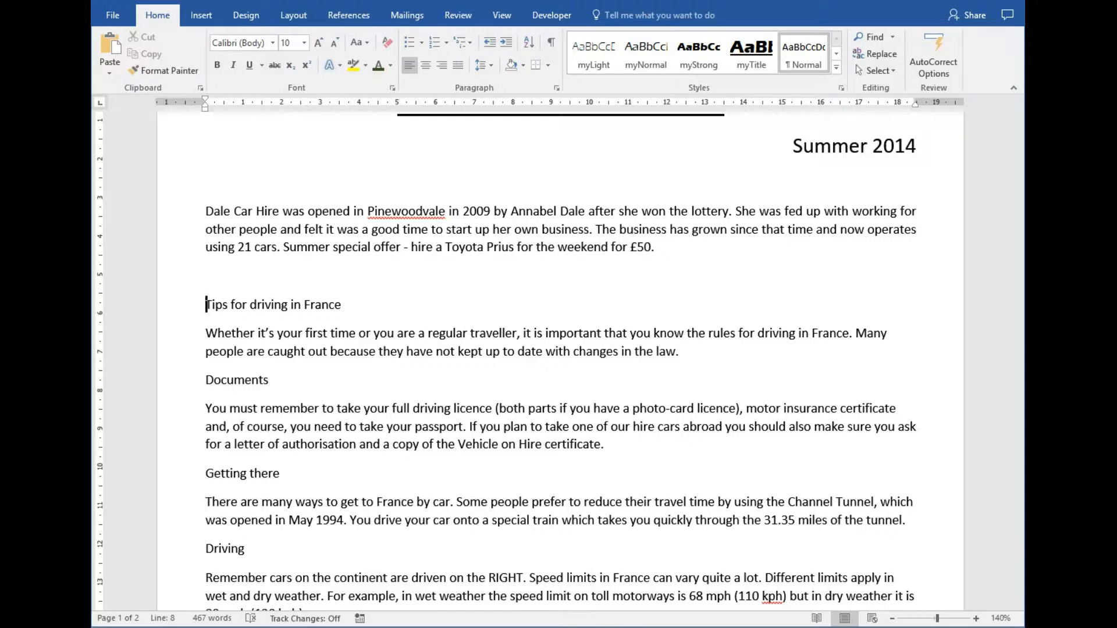
Arrange the text from the Tips for driving in France heading through the Weight paragraph in two columns and justify it.
{"action": "key", "text": "shift+Down"}
{"action": "key", "text": "shift+Down"}
{"action": "key", "text": "shift+Down"}
{"action": "key", "text": "shift+Down"}
{"action": "key", "text": "shift+Down"}
{"action": "key", "text": "shift+Down"}
{"action": "key", "text": "shift+Down"}
{"action": "key", "text": "shift+Down"}
{"action": "key", "text": "shift+Down"}
{"action": "key", "text": "shift+Down"}
{"action": "key", "text": "shift+Down"}
{"action": "key", "text": "shift+Down"}
{"action": "key", "text": "shift+Down"}
{"action": "key", "text": "shift+Down"}
{"action": "key", "text": "shift+Down"}
{"action": "key", "text": "shift+Down"}
{"action": "key", "text": "shift+Down"}
{"action": "key", "text": "shift+Down"}
{"action": "key", "text": "shift+Down"}
{"action": "key", "text": "shift+Down"}
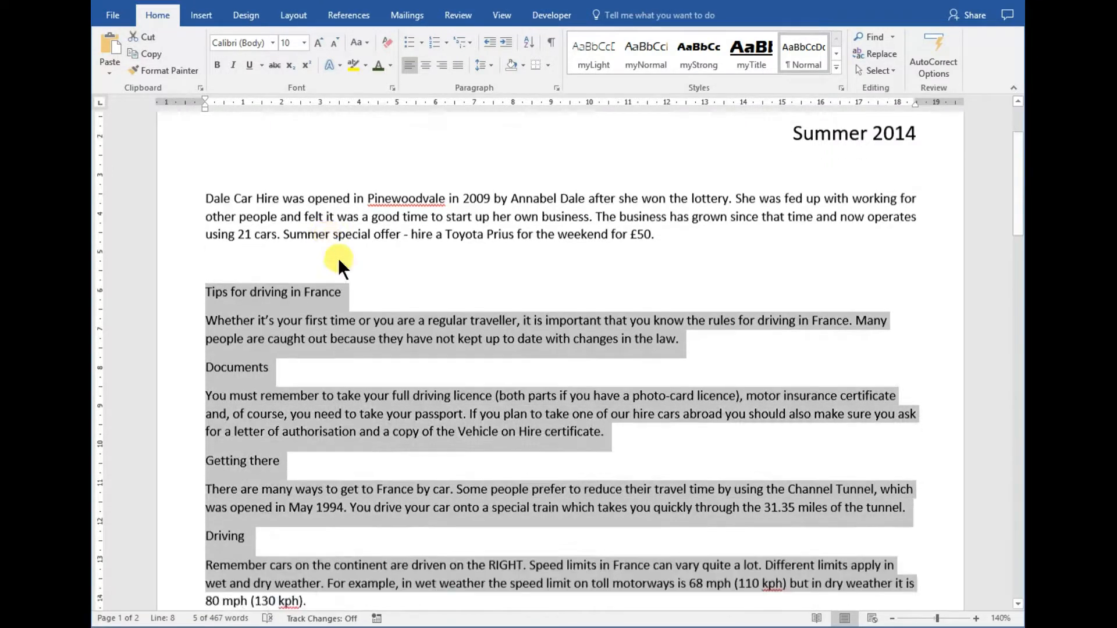
{"action": "key", "text": "shift+Down"}
{"action": "key", "text": "shift+Down"}
{"action": "key", "text": "shift+Down"}
{"action": "key", "text": "shift+Down"}
{"action": "key", "text": "shift+Down"}
{"action": "key", "text": "shift+Down"}
{"action": "key", "text": "shift+Down"}
{"action": "key", "text": "shift+Down"}
{"action": "key", "text": "shift+Down"}
{"action": "key", "text": "shift+Down"}
{"action": "key", "text": "shift+Down"}
{"action": "key", "text": "shift+Down"}
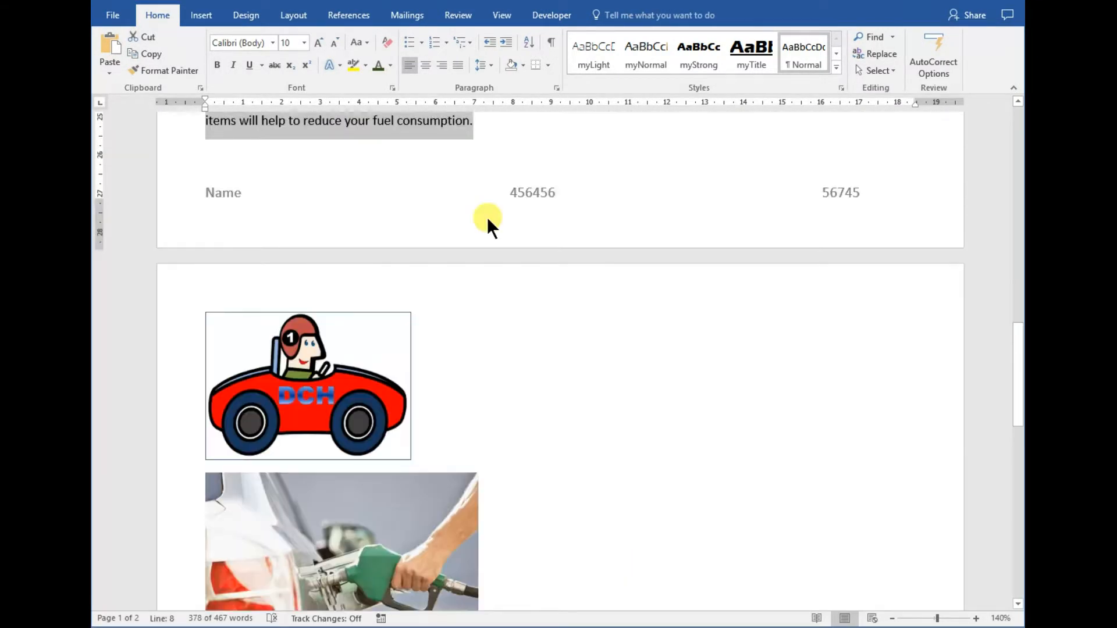
{"action": "scroll", "coordinate": [598, 263], "scroll_direction": "up", "scroll_amount": 10}
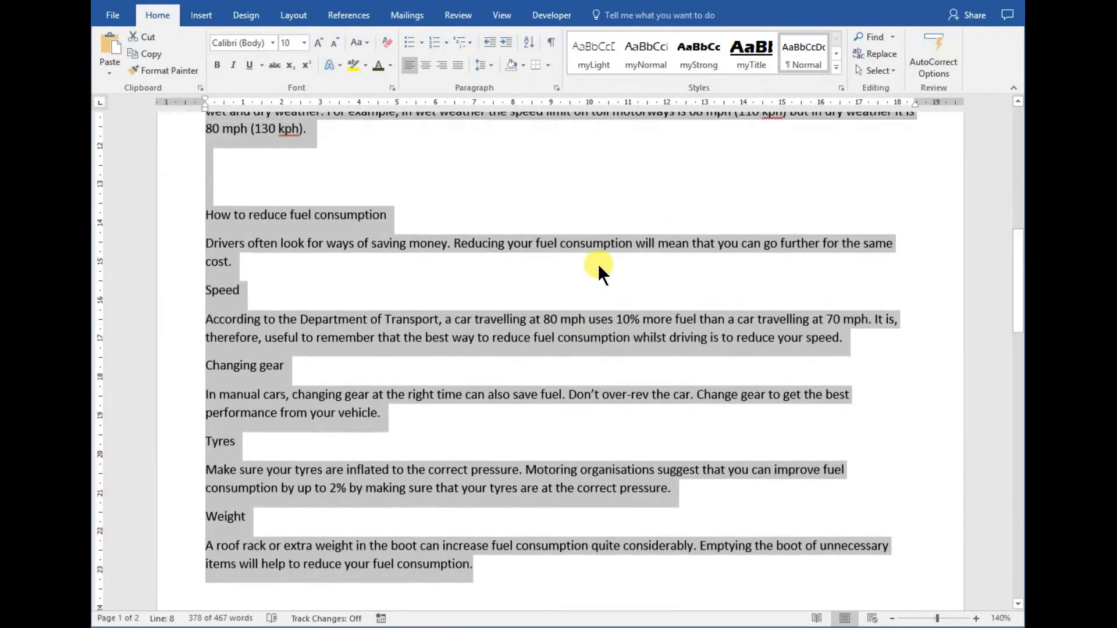
{"action": "scroll", "coordinate": [598, 263], "scroll_direction": "up", "scroll_amount": 5}
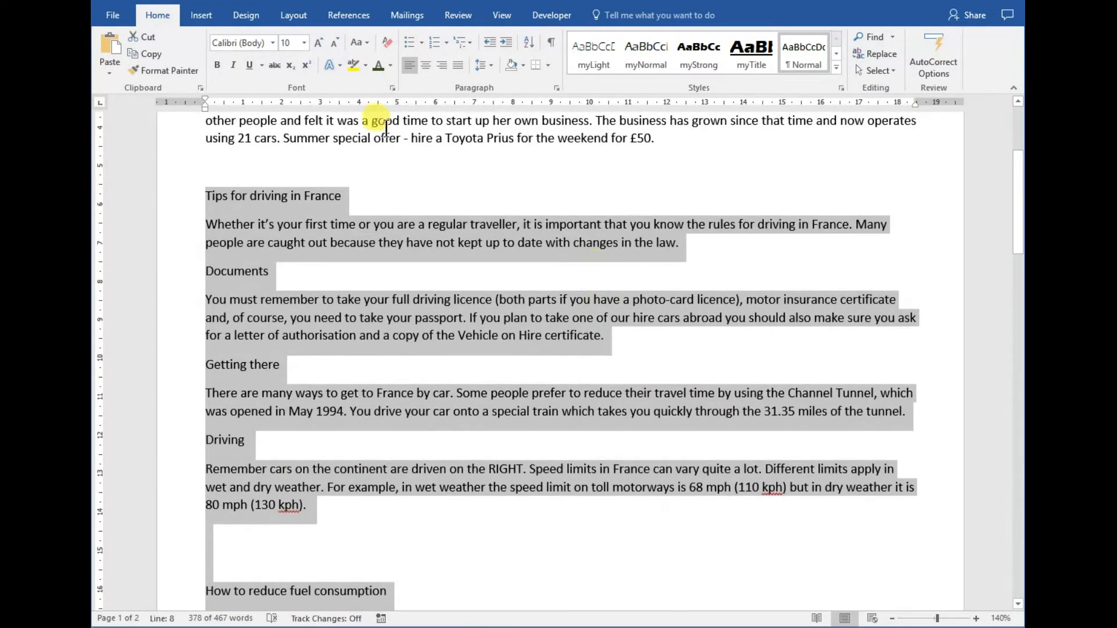
{"action": "left_click", "coordinate": [289, 15]}
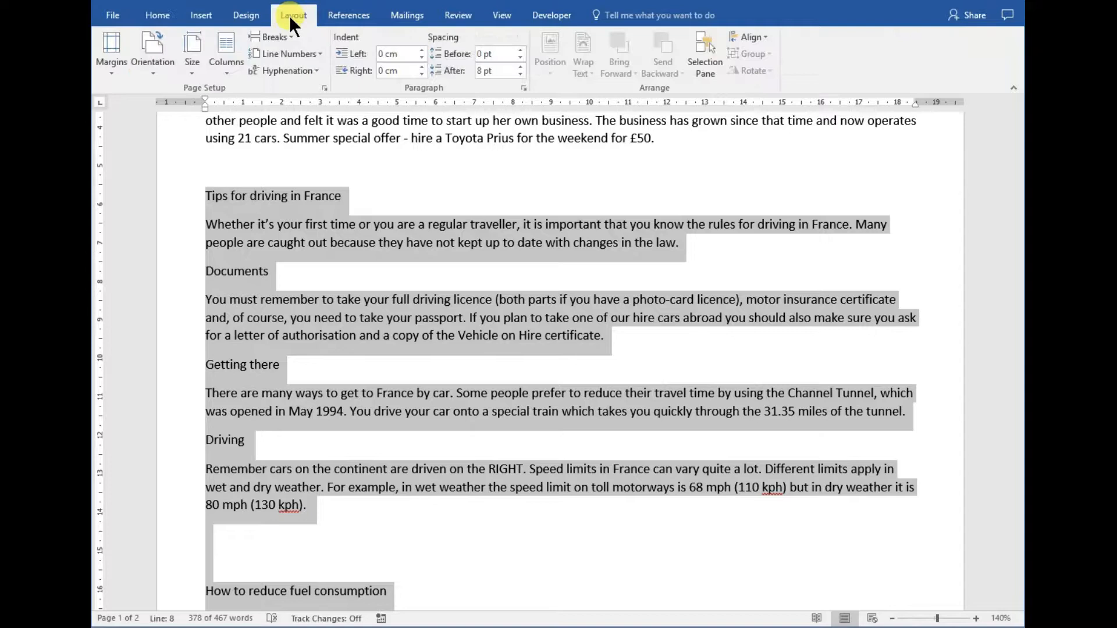
{"action": "left_click", "coordinate": [223, 68]}
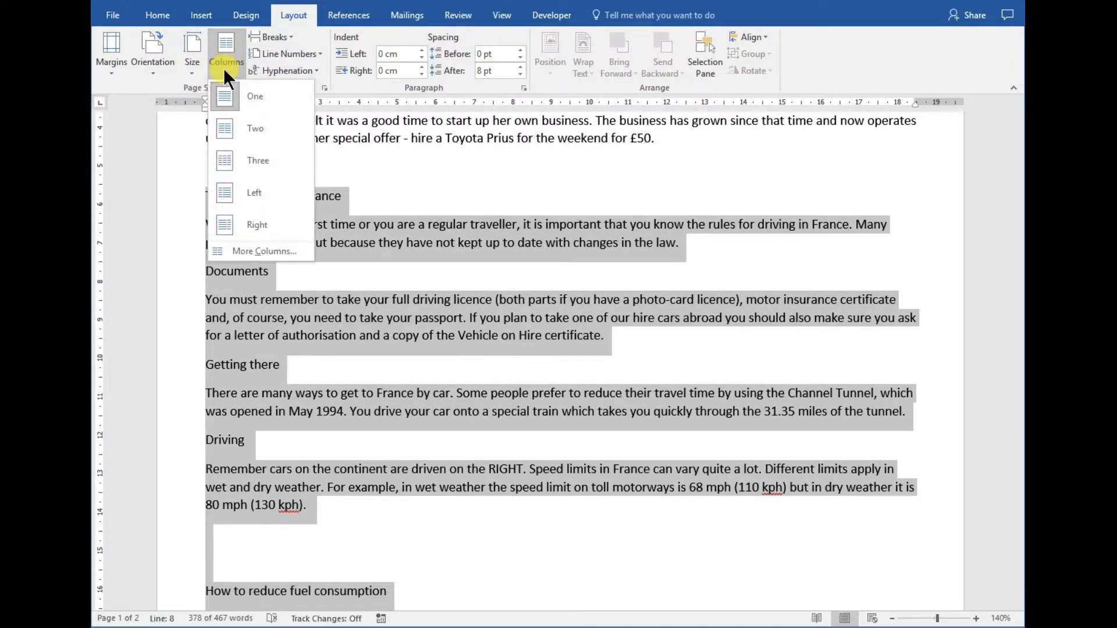
{"action": "left_click", "coordinate": [229, 128]}
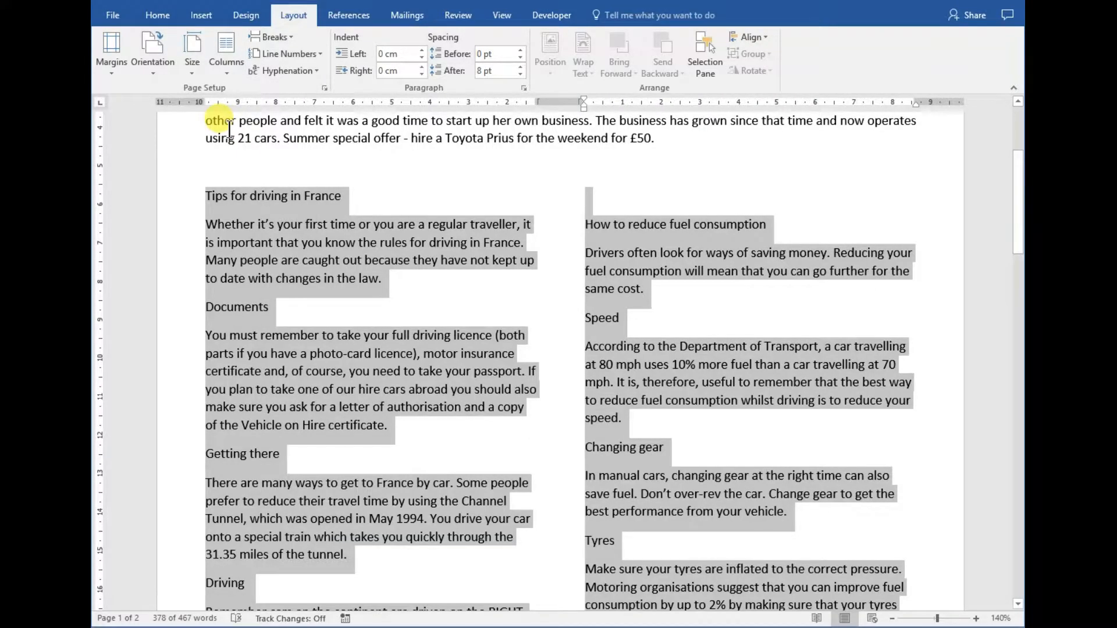
{"action": "left_click", "coordinate": [152, 14]}
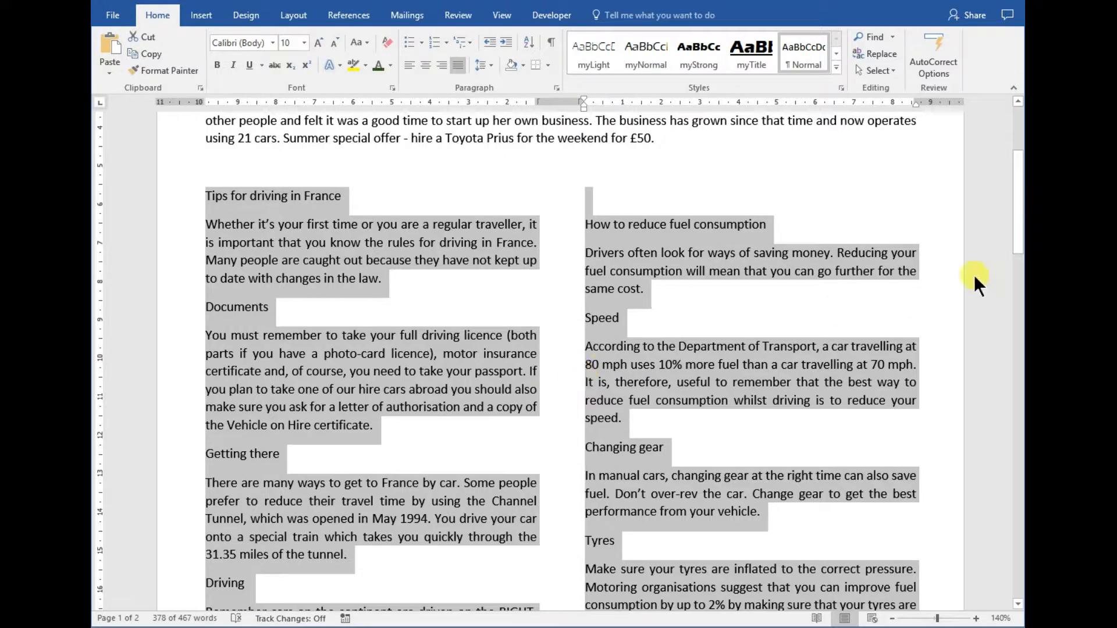
{"action": "left_click_drag", "start_coordinate": [1018, 215], "coordinate": [1018, 161]}
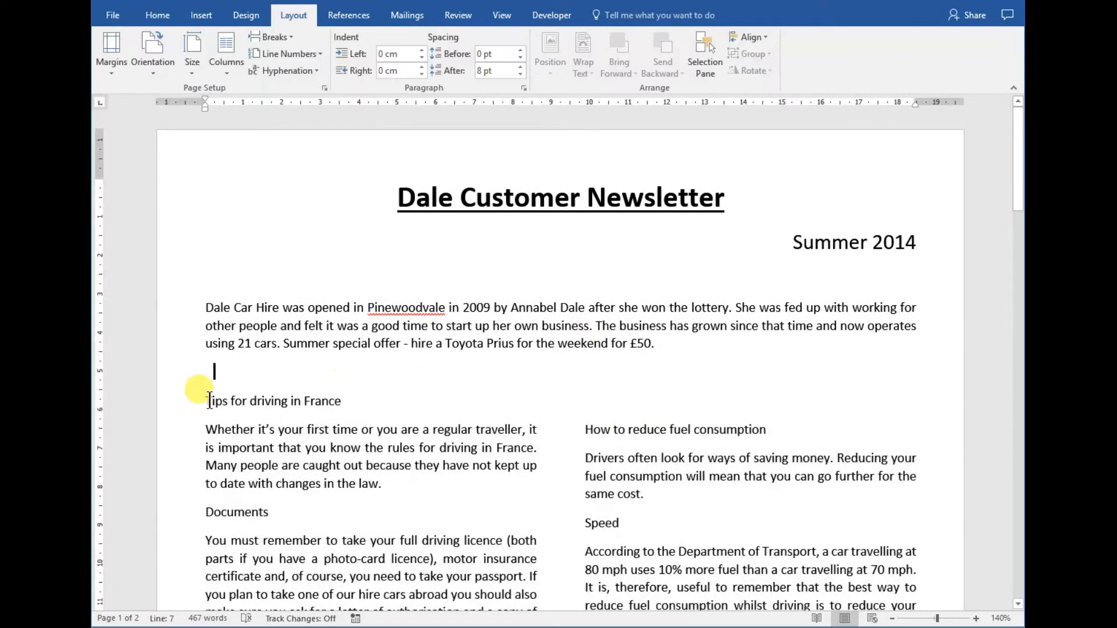
{"action": "left_click", "coordinate": [206, 400]}
{"action": "left_click_drag", "start_coordinate": [206, 400], "coordinate": [518, 555]}
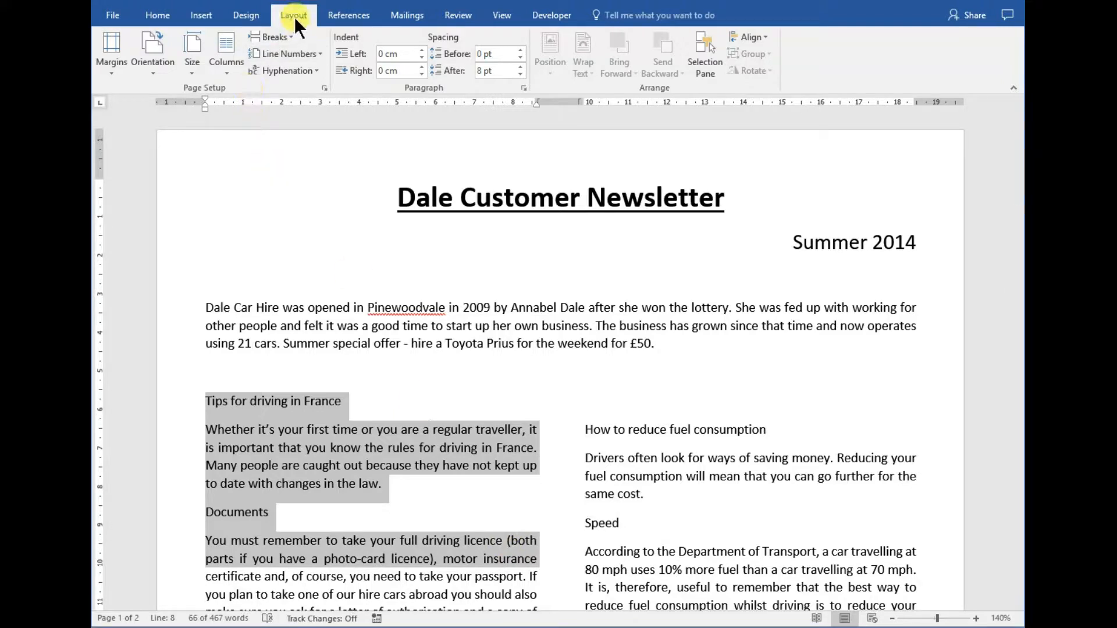
{"action": "left_click", "coordinate": [220, 71]}
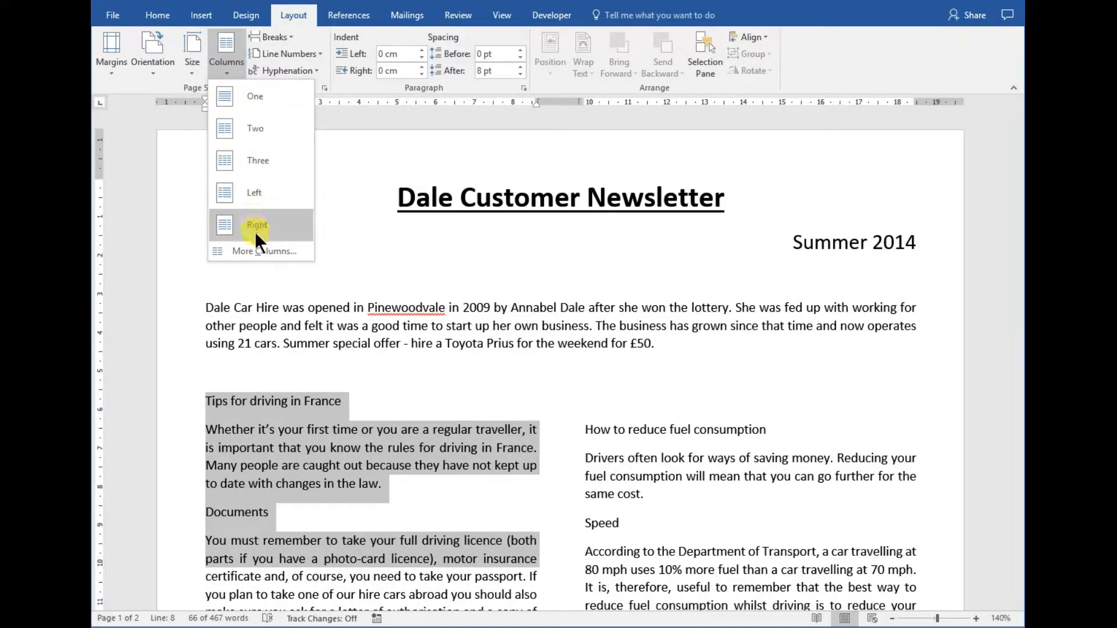
{"action": "left_click", "coordinate": [233, 250]}
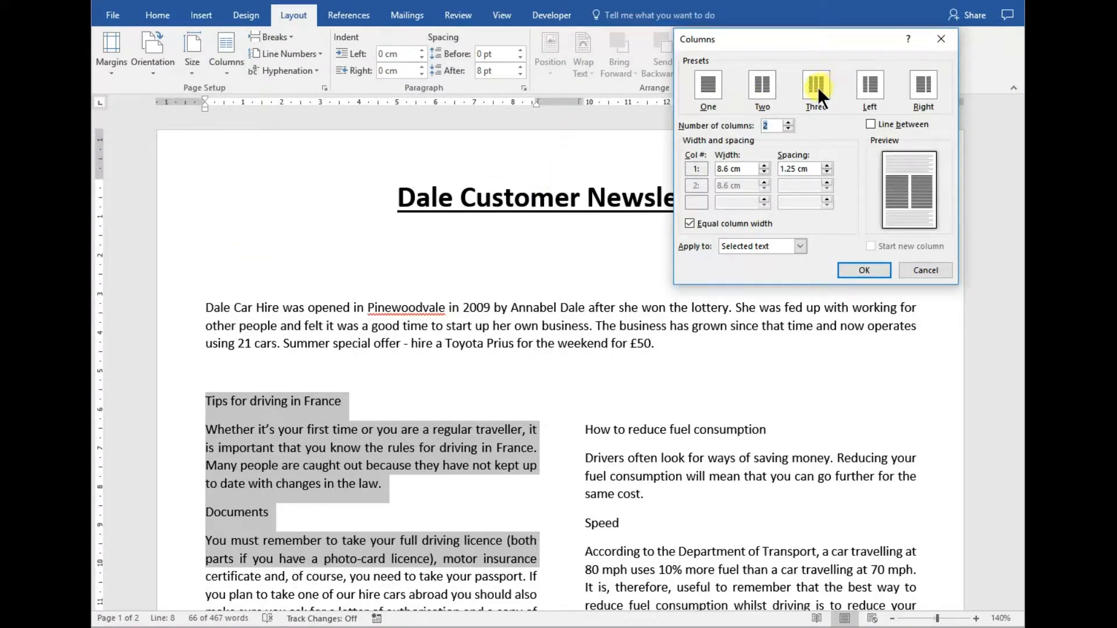
{"action": "left_click", "coordinate": [764, 92]}
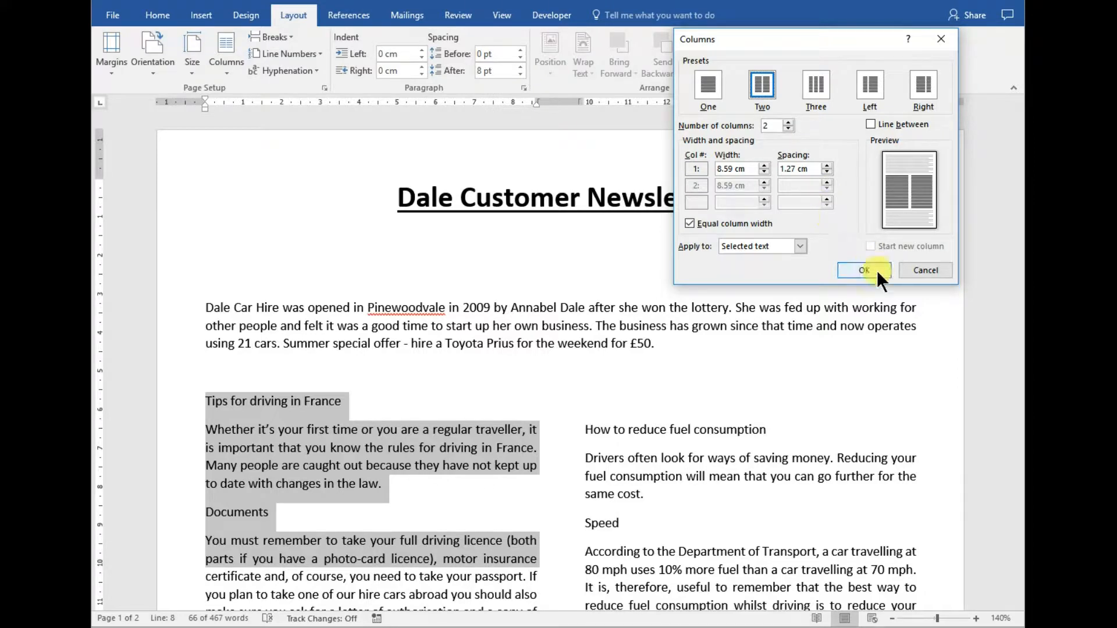
{"action": "left_click", "coordinate": [910, 270]}
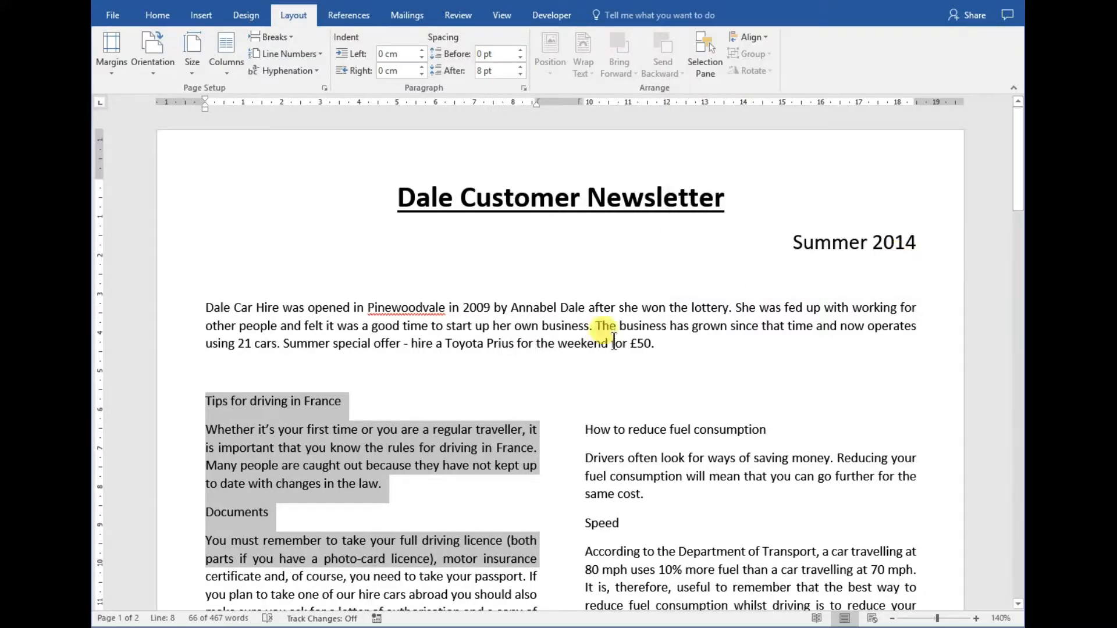
{"action": "left_click", "coordinate": [594, 349]}
Set the text wrapping of the red DCH car picture below the Driving paragraph to Behind Text.
{"action": "scroll", "coordinate": [456, 336], "scroll_direction": "down", "scroll_amount": 8}
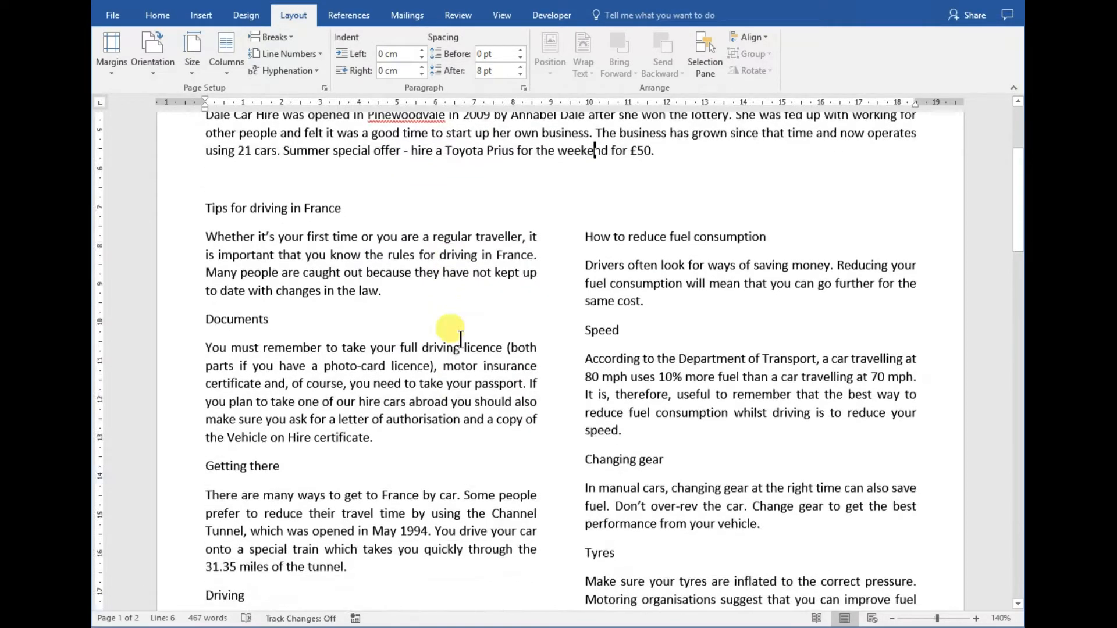
{"action": "scroll", "coordinate": [461, 337], "scroll_direction": "down", "scroll_amount": 4}
{"action": "scroll", "coordinate": [460, 337], "scroll_direction": "up", "scroll_amount": 5}
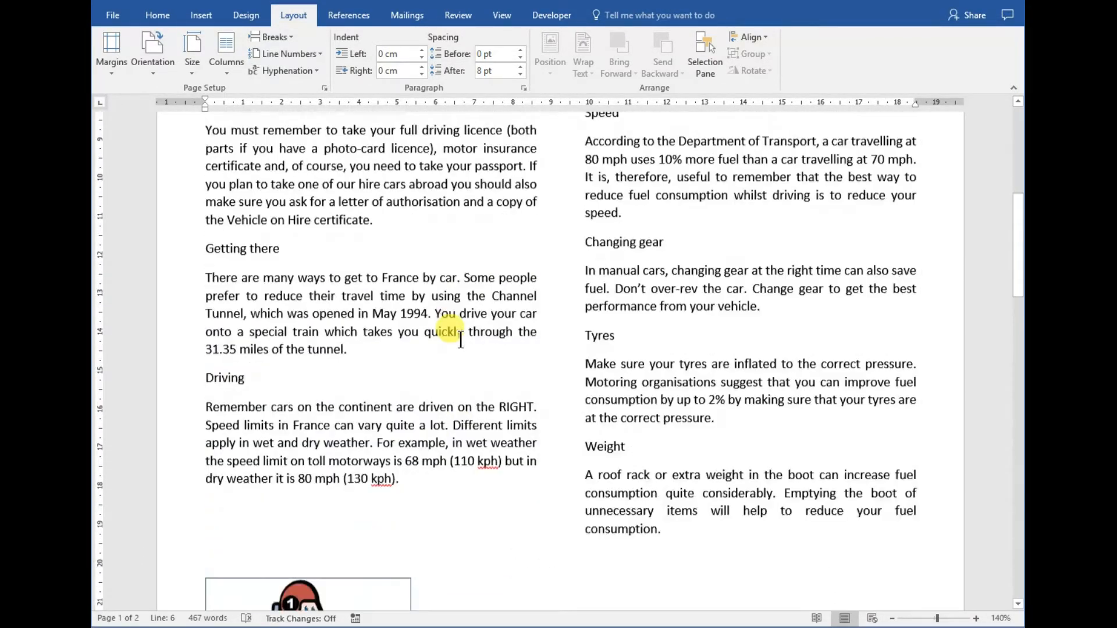
{"action": "scroll", "coordinate": [461, 337], "scroll_direction": "down", "scroll_amount": 2}
{"action": "scroll", "coordinate": [460, 339], "scroll_direction": "down", "scroll_amount": 1}
{"action": "left_click", "coordinate": [323, 512]}
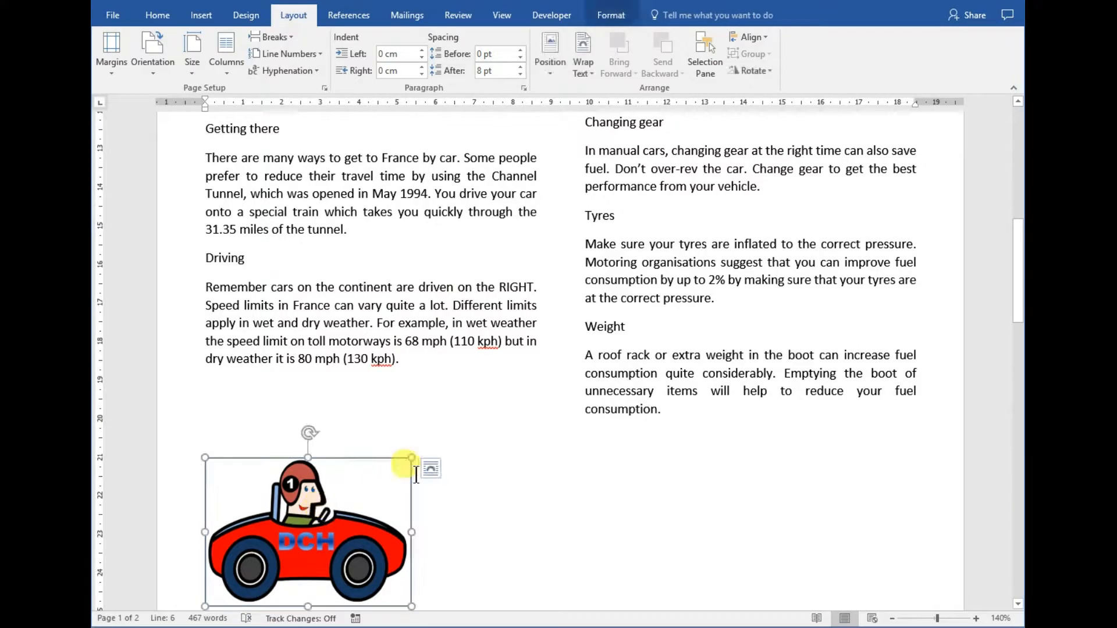
{"action": "left_click_drag", "start_coordinate": [364, 494], "coordinate": [357, 356]}
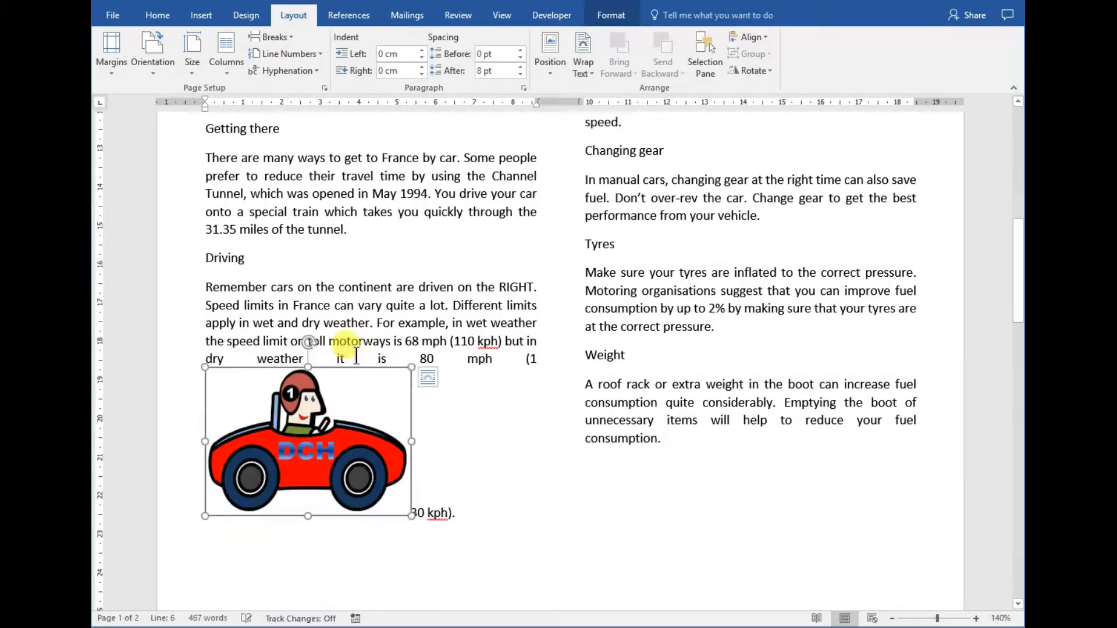
{"action": "right_click", "coordinate": [352, 459]}
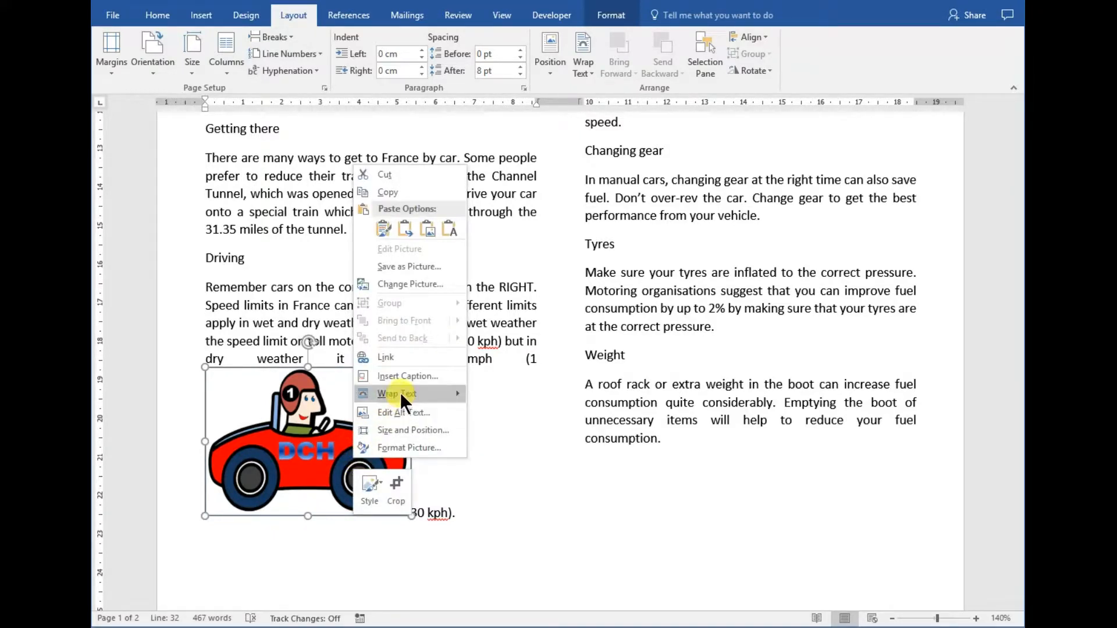
{"action": "mouse_move", "coordinate": [400, 402]}
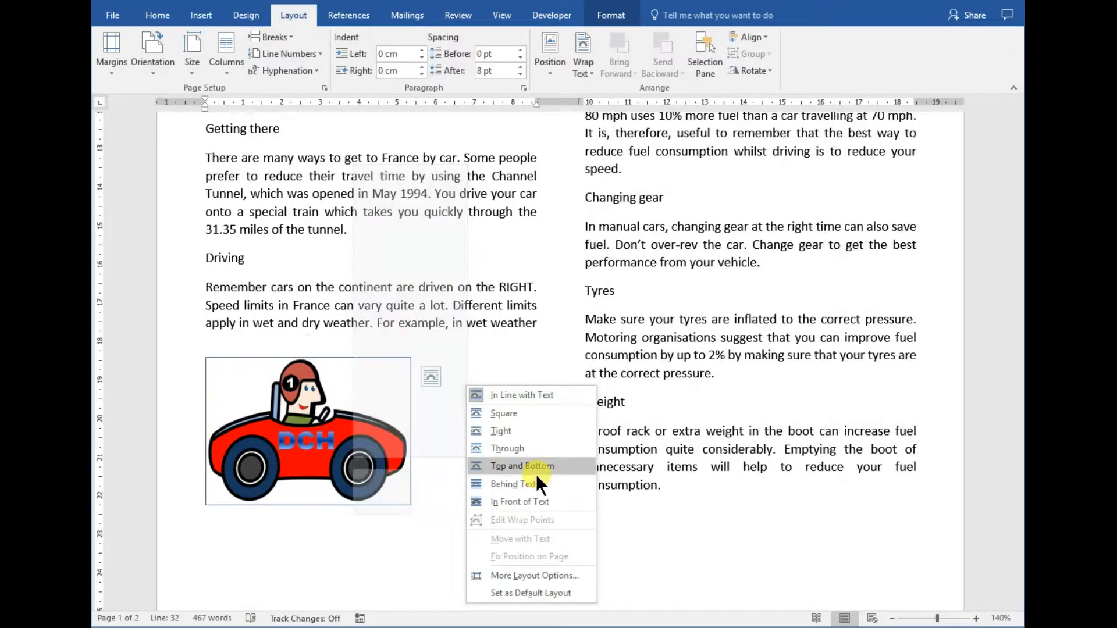
{"action": "left_click", "coordinate": [531, 482]}
Move the DCH car picture up to the page's top-left corner, beside the newsletter title and above the introductory paragraph.
{"action": "left_click_drag", "start_coordinate": [394, 427], "coordinate": [348, 176]}
{"action": "scroll", "coordinate": [373, 286], "scroll_direction": "up", "scroll_amount": 6}
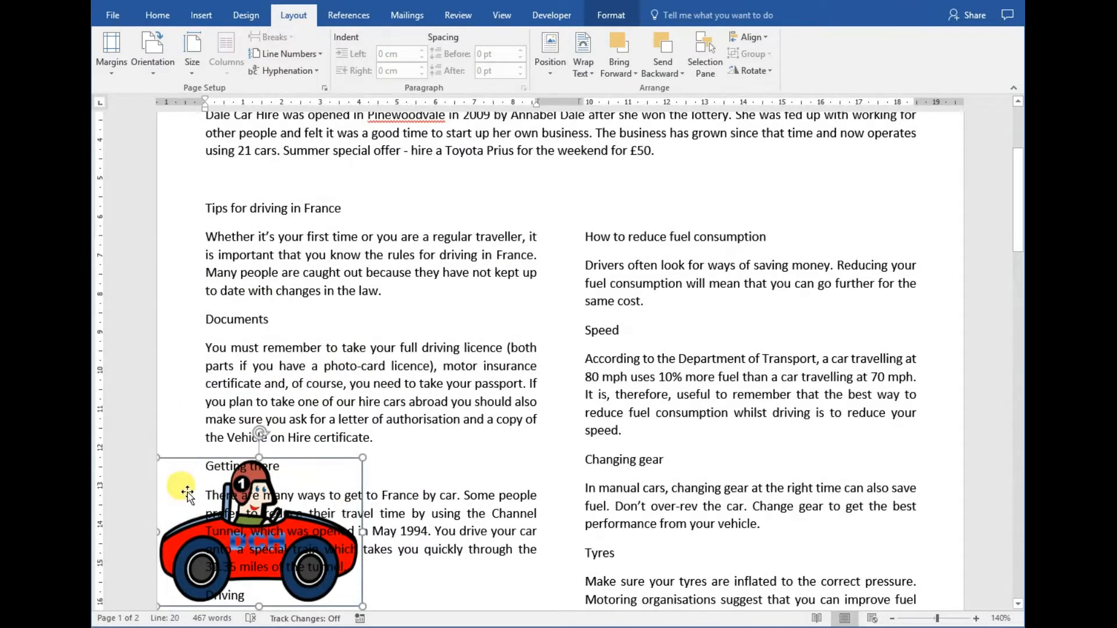
{"action": "left_click_drag", "start_coordinate": [193, 385], "coordinate": [206, 193]}
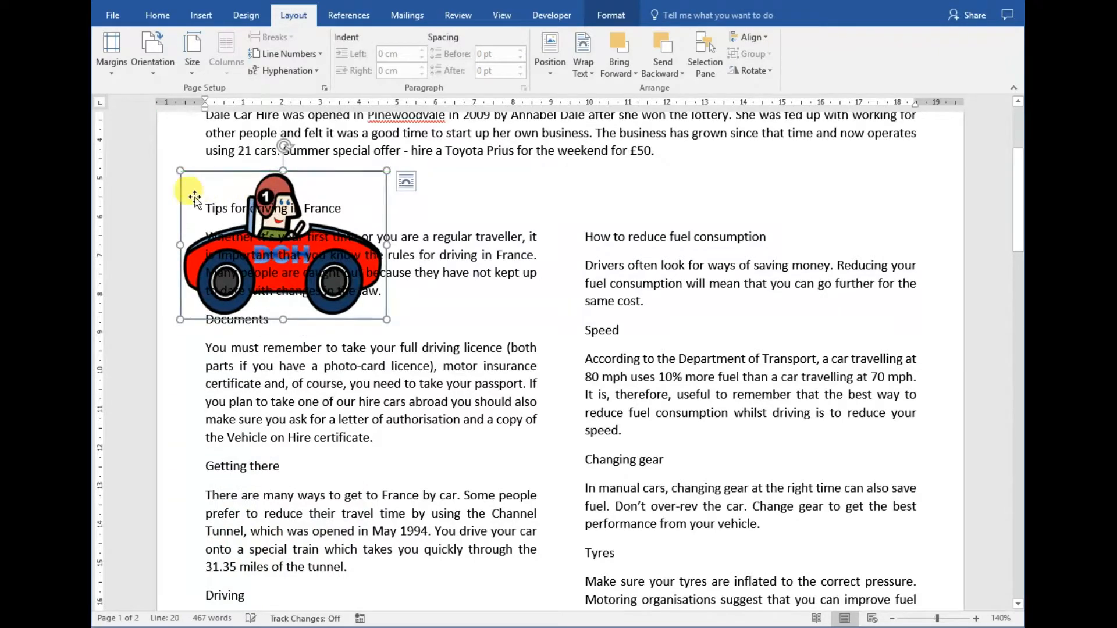
{"action": "scroll", "coordinate": [192, 201], "scroll_direction": "up", "scroll_amount": 3}
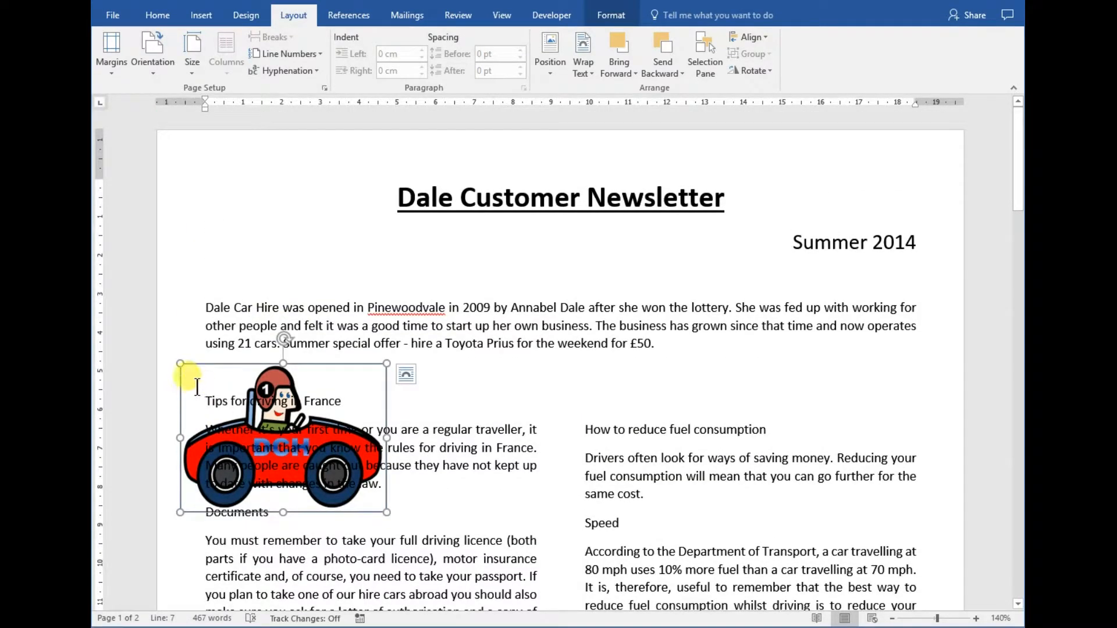
{"action": "left_click_drag", "start_coordinate": [180, 369], "coordinate": [181, 149]}
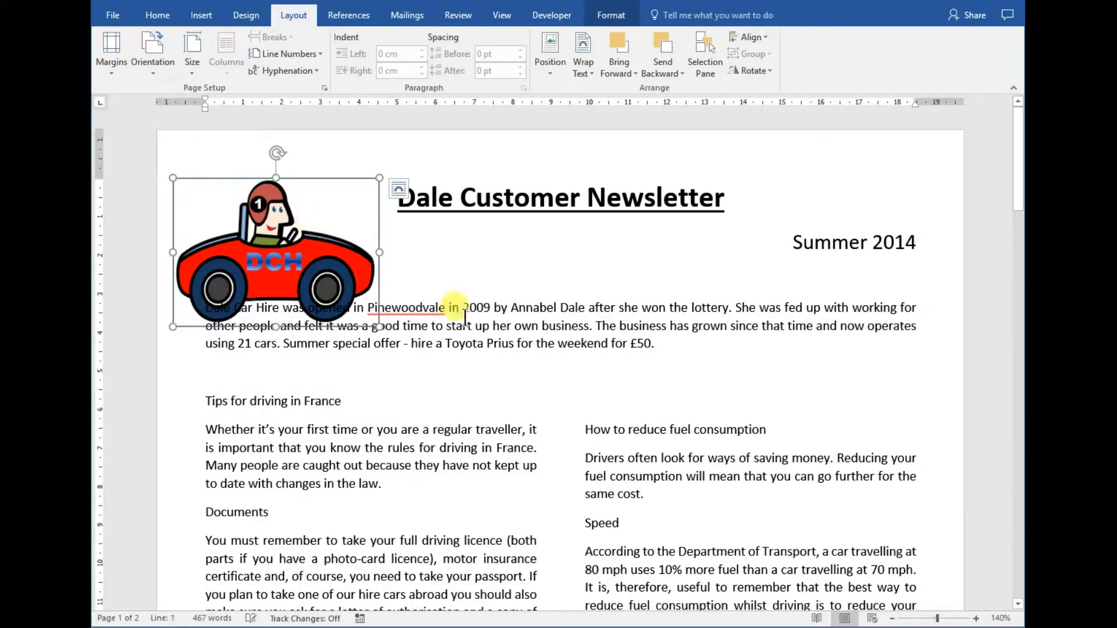
{"action": "left_click_drag", "start_coordinate": [190, 209], "coordinate": [195, 176]}
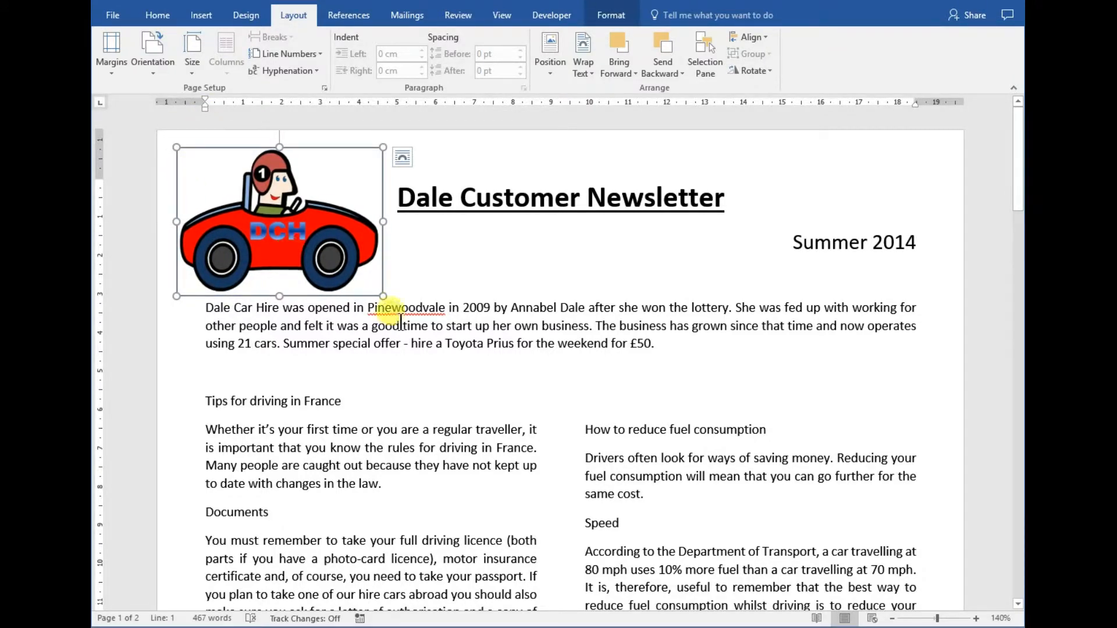
Insert a blank line above the introductory Dale Car Hire paragraph to make room for the car picture.
{"action": "left_click", "coordinate": [446, 325]}
{"action": "left_click", "coordinate": [208, 307]}
{"action": "key", "text": "Return"}
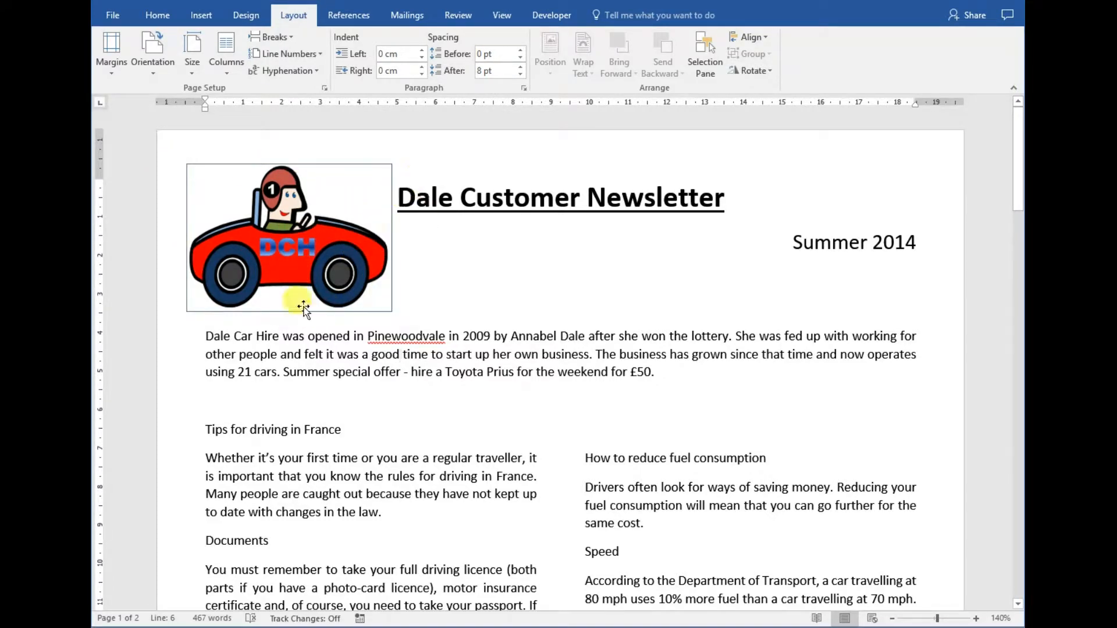
{"action": "left_click_drag", "start_coordinate": [292, 309], "coordinate": [358, 308]}
{"action": "left_click", "coordinate": [492, 283]}
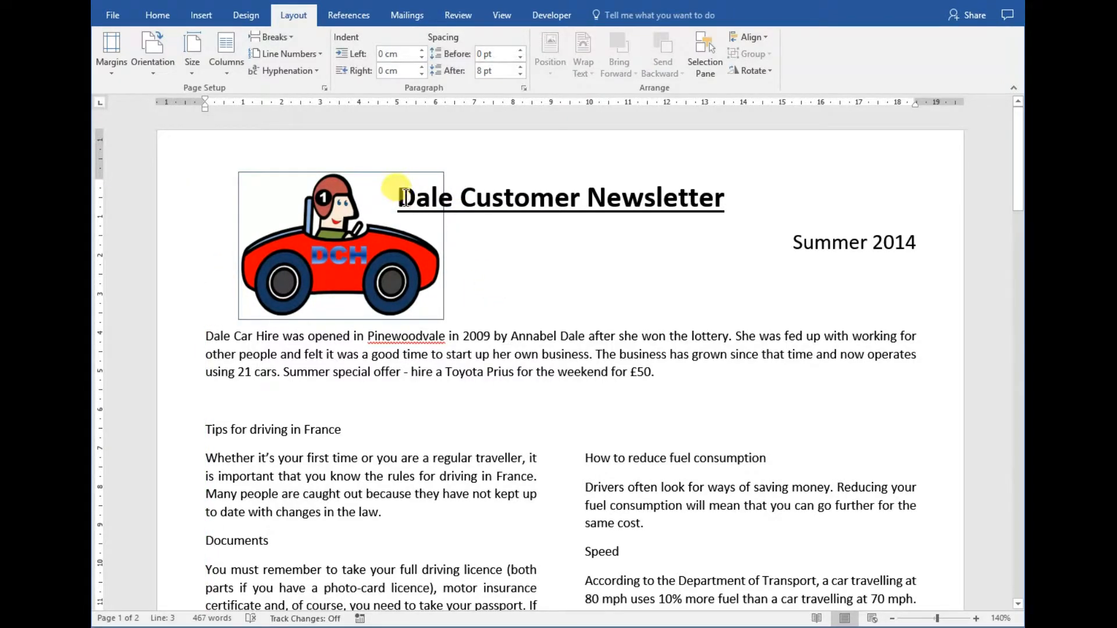
{"action": "left_click_drag", "start_coordinate": [338, 314], "coordinate": [290, 303]}
{"action": "left_click", "coordinate": [501, 346]}
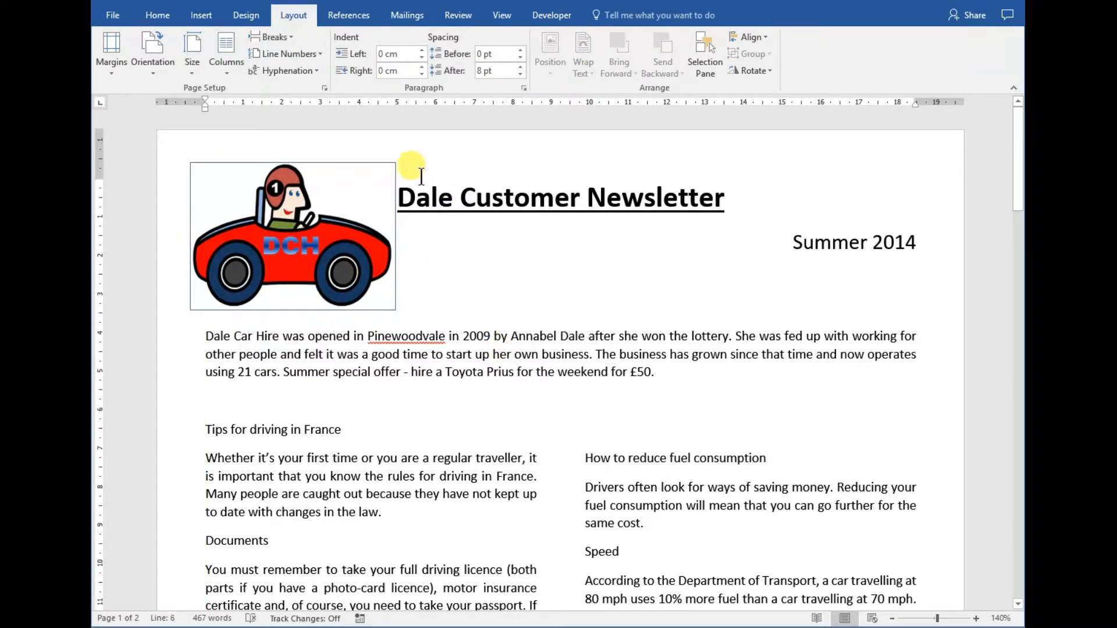
Indent the Dale Customer Newsletter title by two tab steps away from the car picture and nudge the picture slightly up and right.
{"action": "left_click", "coordinate": [402, 204]}
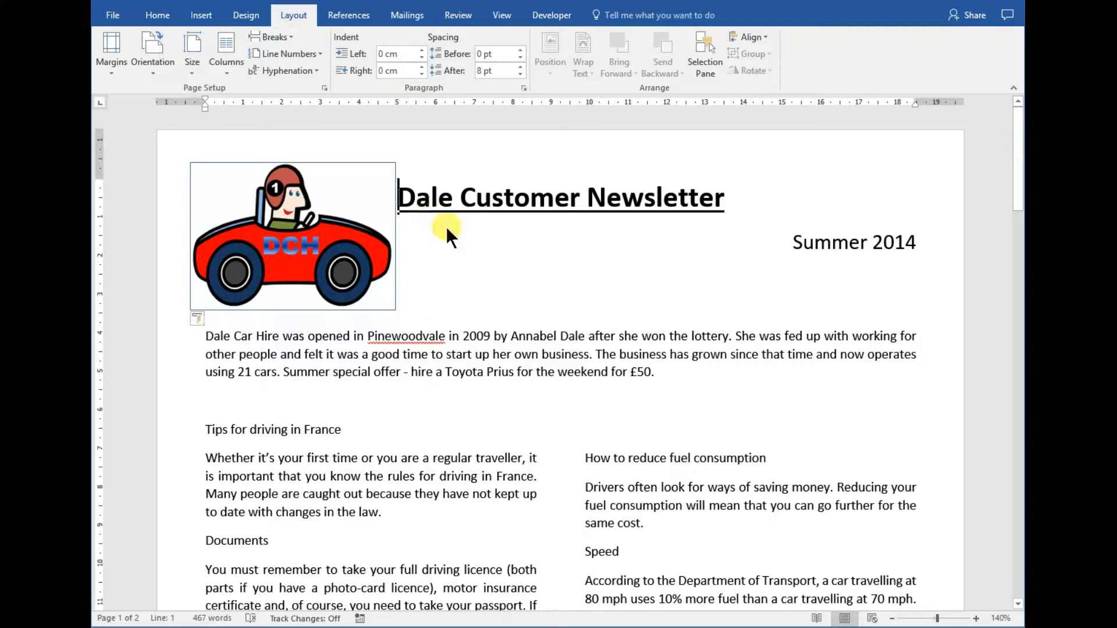
{"action": "key", "text": "Tab"}
{"action": "key", "text": "Tab"}
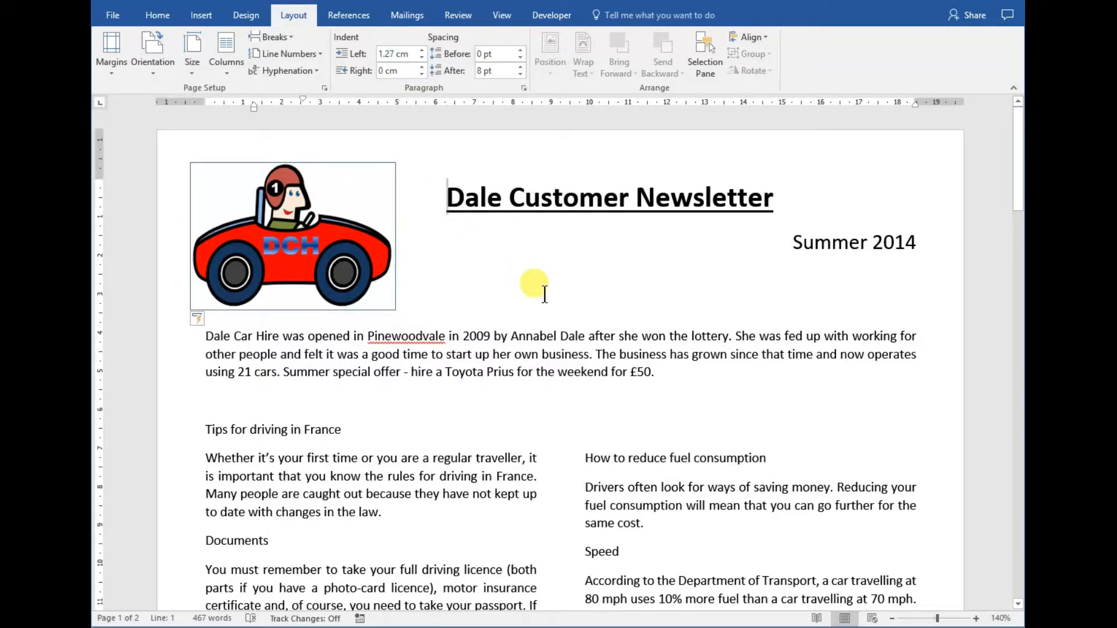
{"action": "left_click", "coordinate": [544, 294]}
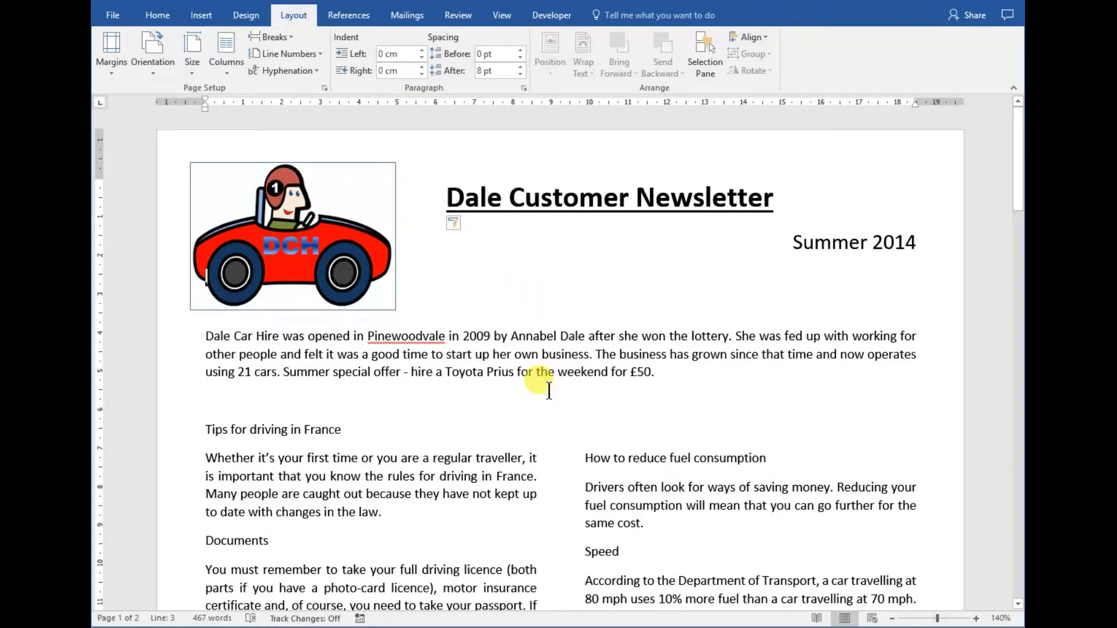
{"action": "left_click_drag", "start_coordinate": [340, 287], "coordinate": [346, 283]}
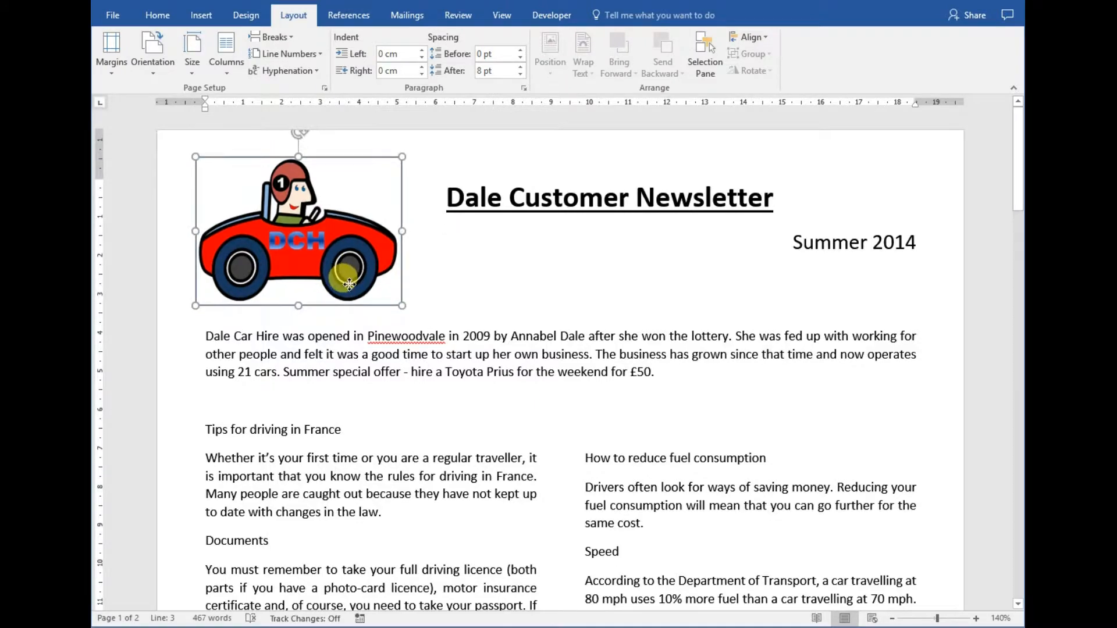
{"action": "left_click", "coordinate": [451, 354]}
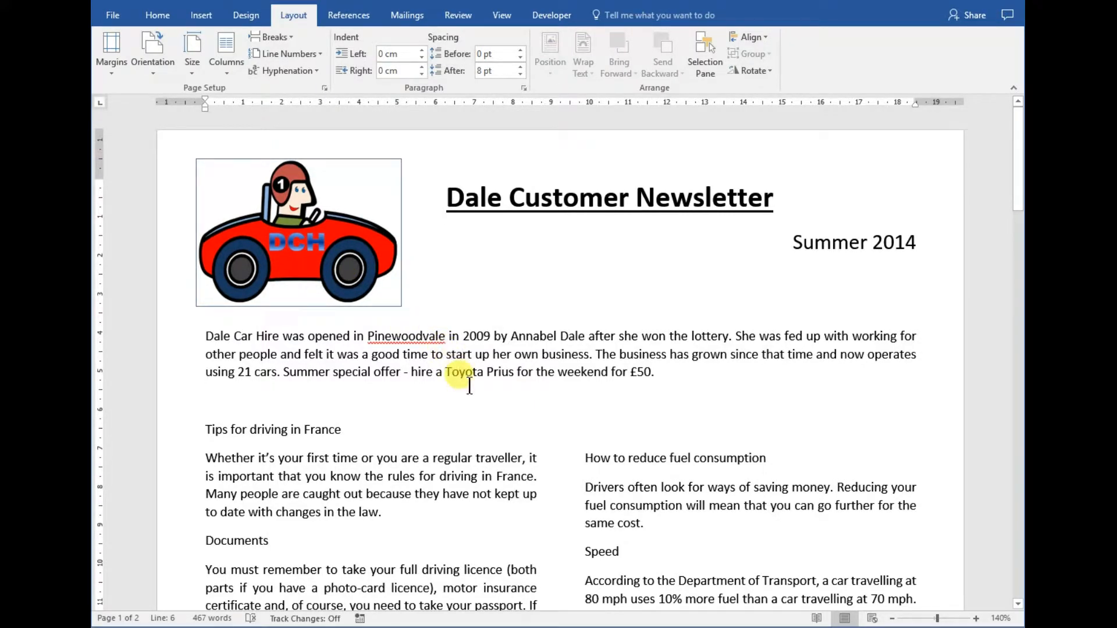
{"action": "scroll", "coordinate": [469, 386], "scroll_direction": "down", "scroll_amount": 3}
{"action": "scroll", "coordinate": [469, 385], "scroll_direction": "down", "scroll_amount": 5}
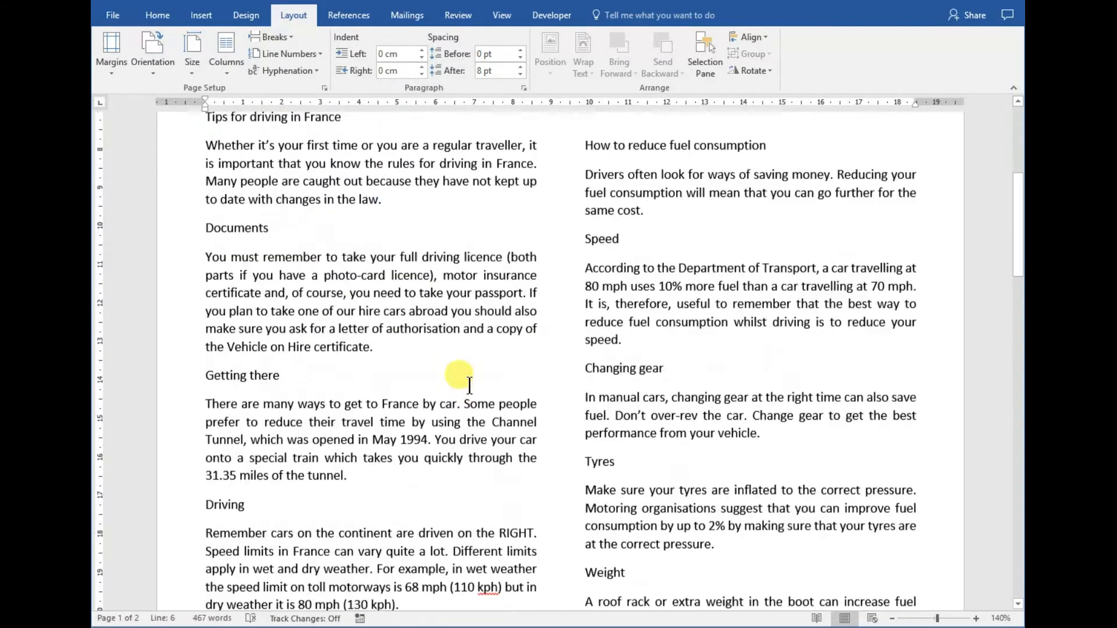
{"action": "scroll", "coordinate": [470, 385], "scroll_direction": "down", "scroll_amount": 5}
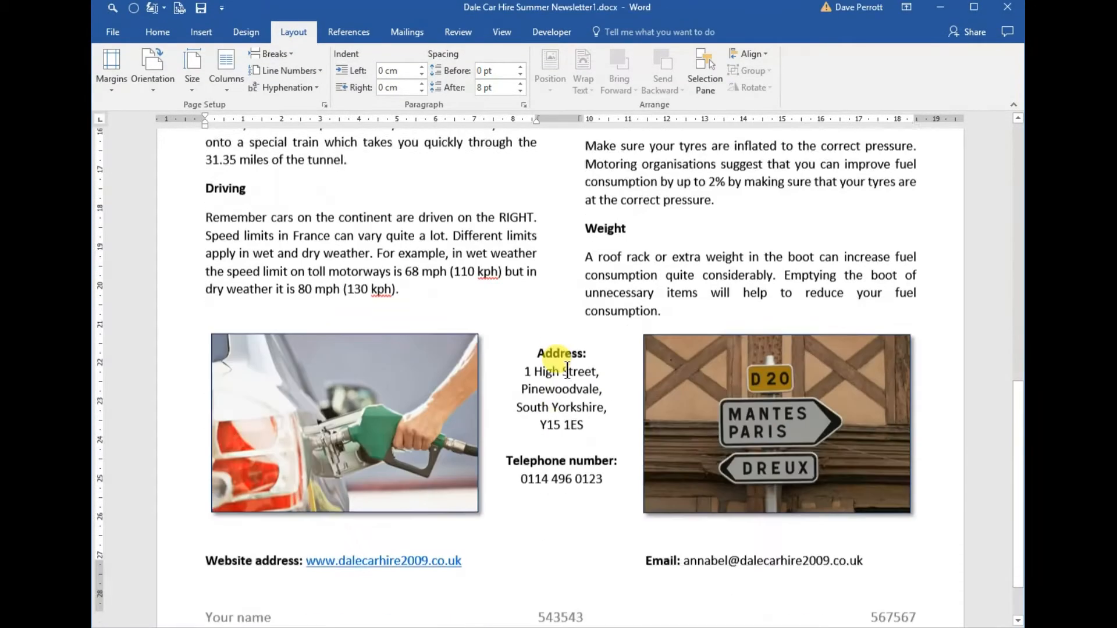
Compare the fuel-pump and road-sign pictures on page two with the finished sample newsletter.
{"action": "scroll", "coordinate": [550, 355], "scroll_direction": "down", "scroll_amount": 1}
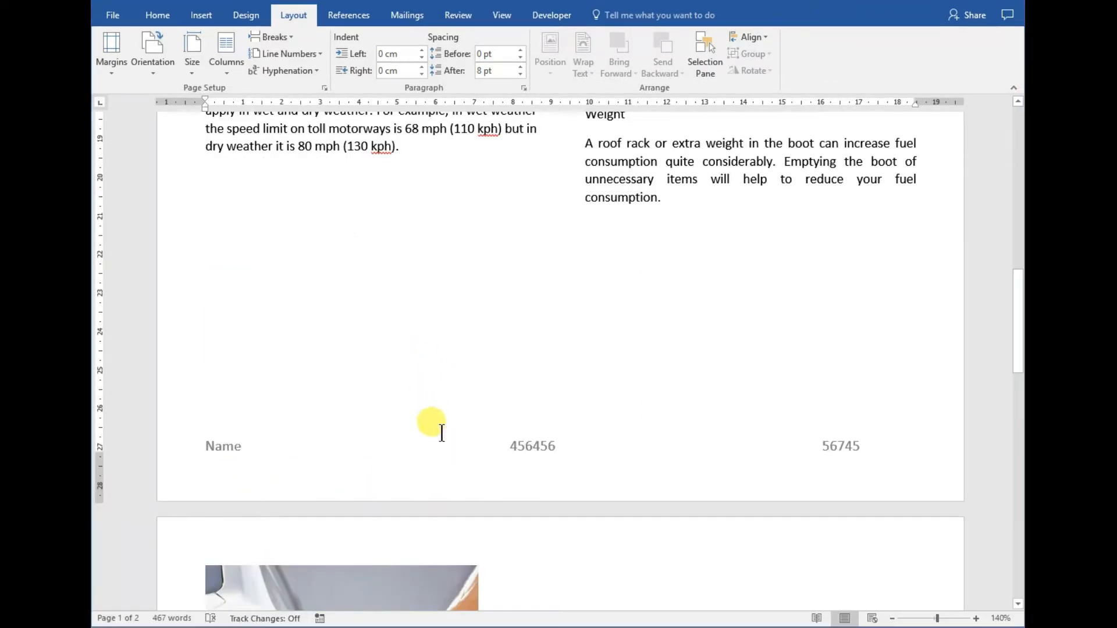
{"action": "scroll", "coordinate": [442, 434], "scroll_direction": "down", "scroll_amount": 4}
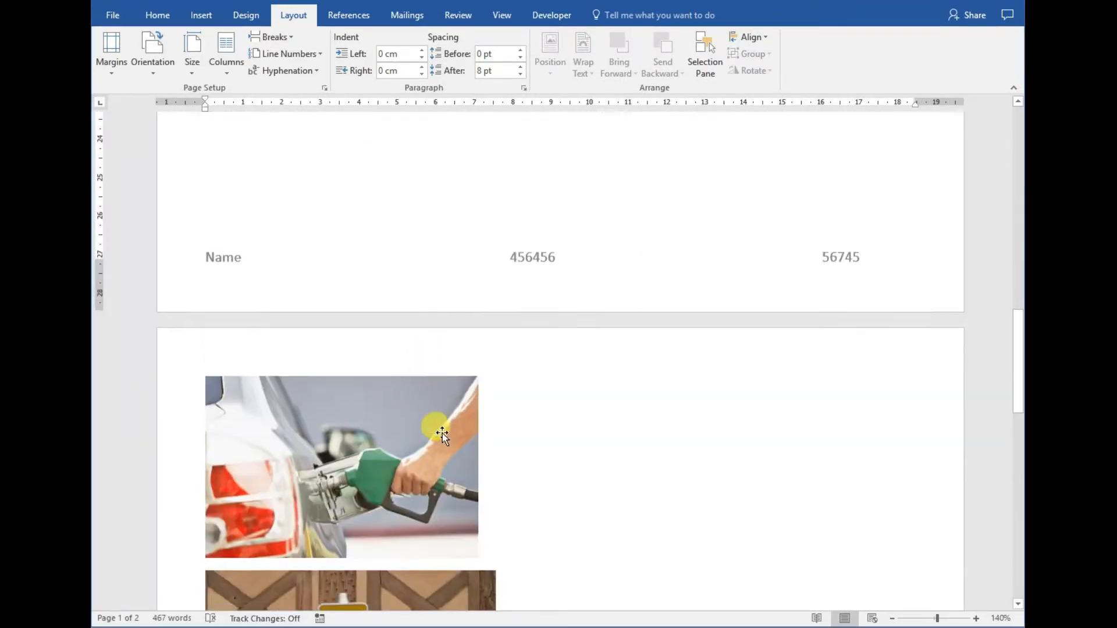
{"action": "left_click", "coordinate": [396, 412]}
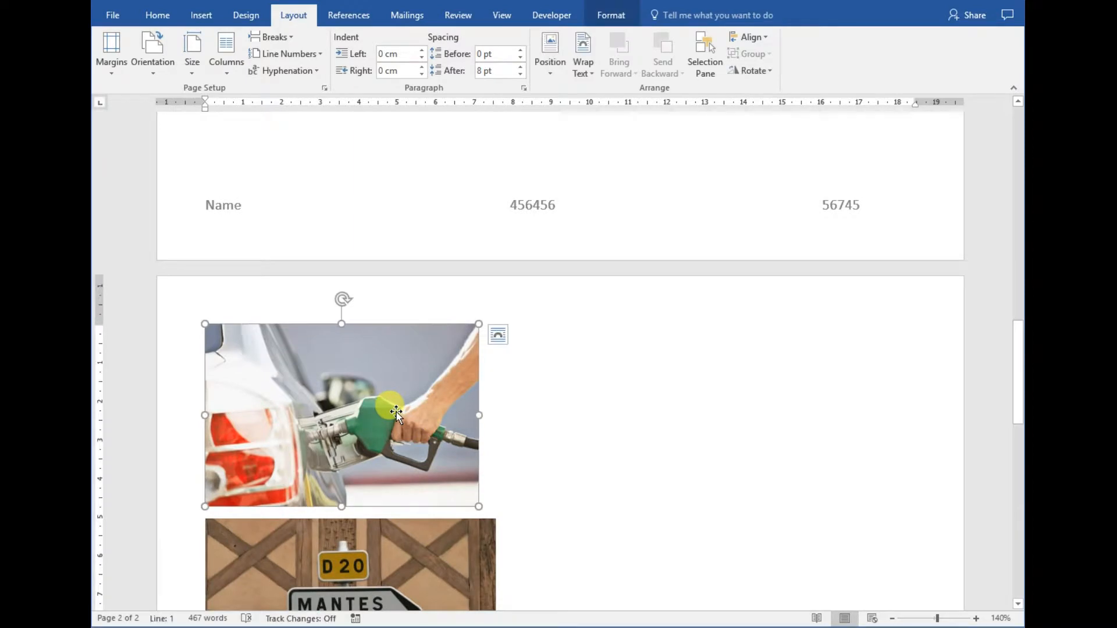
{"action": "left_click", "coordinate": [481, 499]}
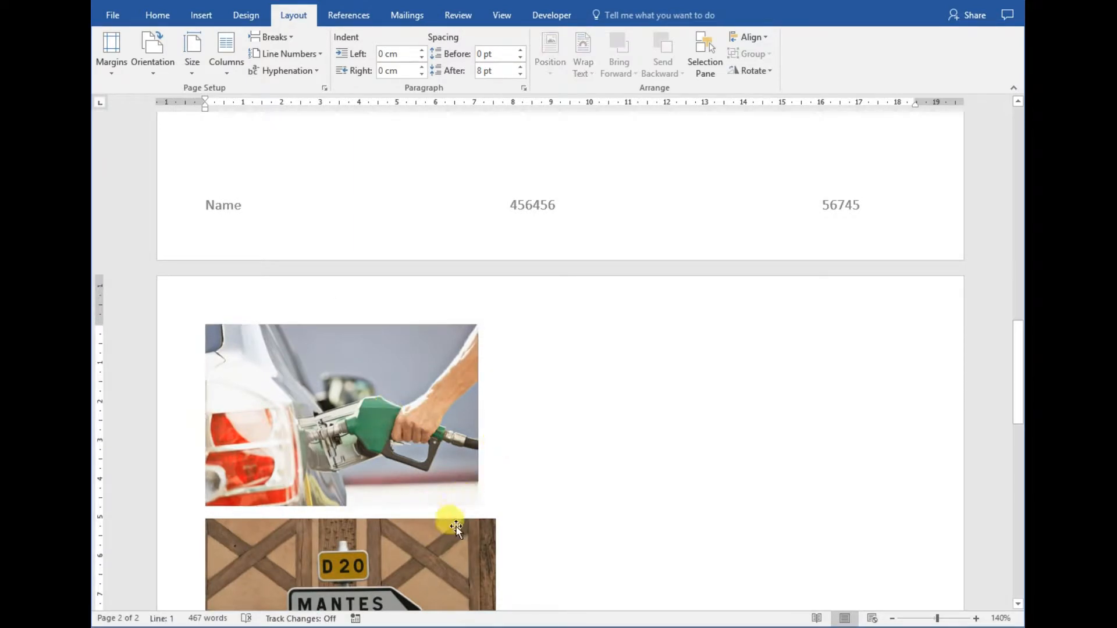
{"action": "scroll", "coordinate": [399, 483], "scroll_direction": "down", "scroll_amount": 2}
{"action": "scroll", "coordinate": [400, 483], "scroll_direction": "up", "scroll_amount": 2}
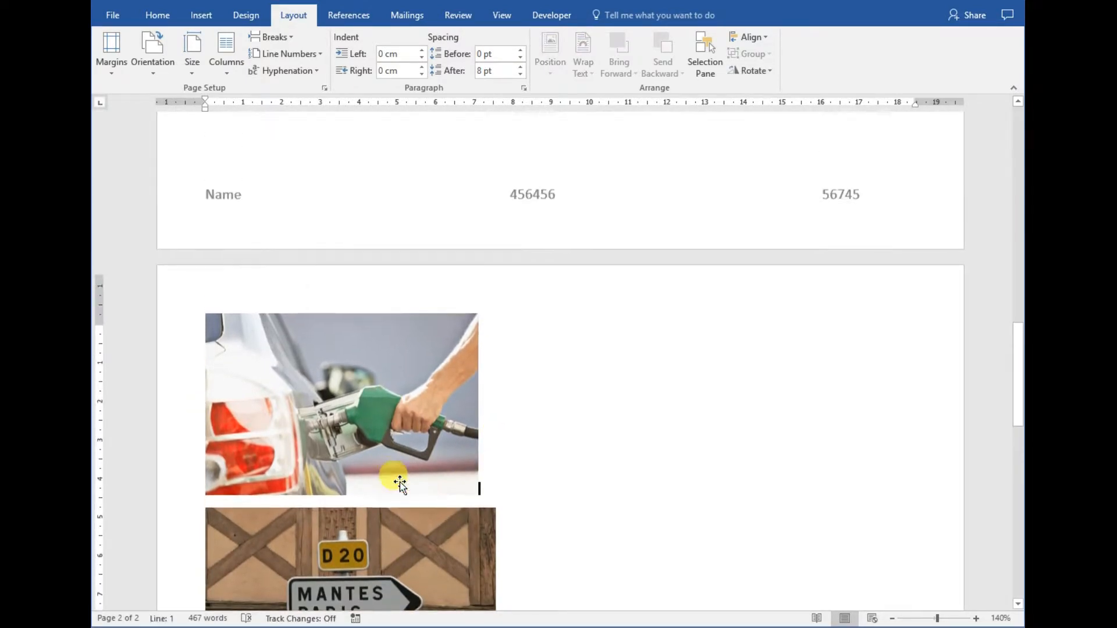
{"action": "scroll", "coordinate": [288, 448], "scroll_direction": "down", "scroll_amount": 2}
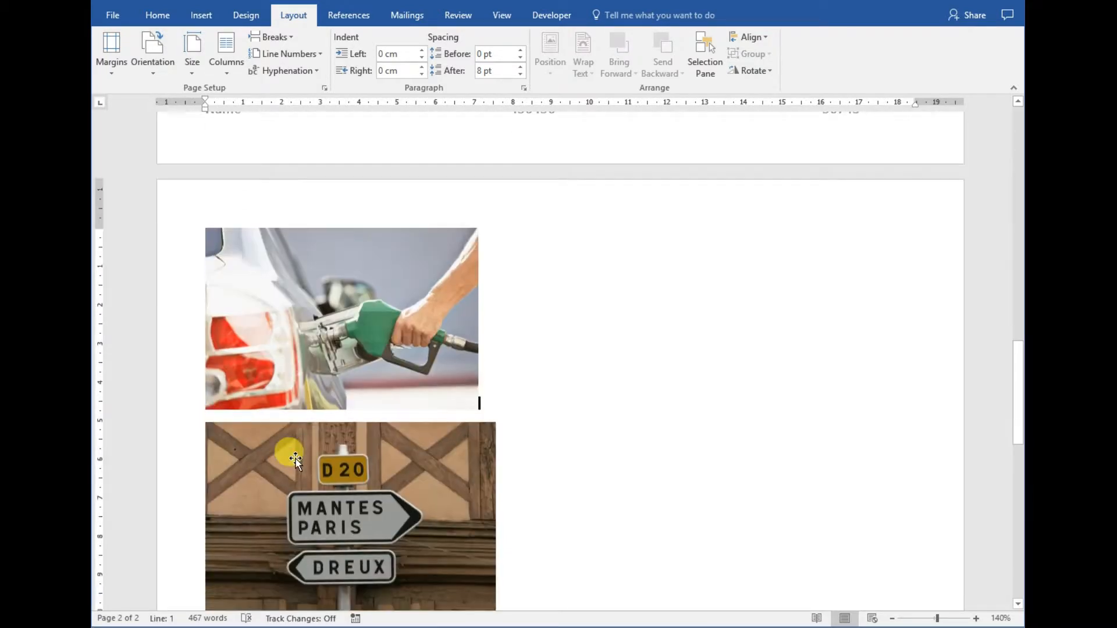
{"action": "left_click", "coordinate": [295, 356]}
{"action": "left_click", "coordinate": [326, 494]}
{"action": "scroll", "coordinate": [384, 443], "scroll_direction": "up", "scroll_amount": 2}
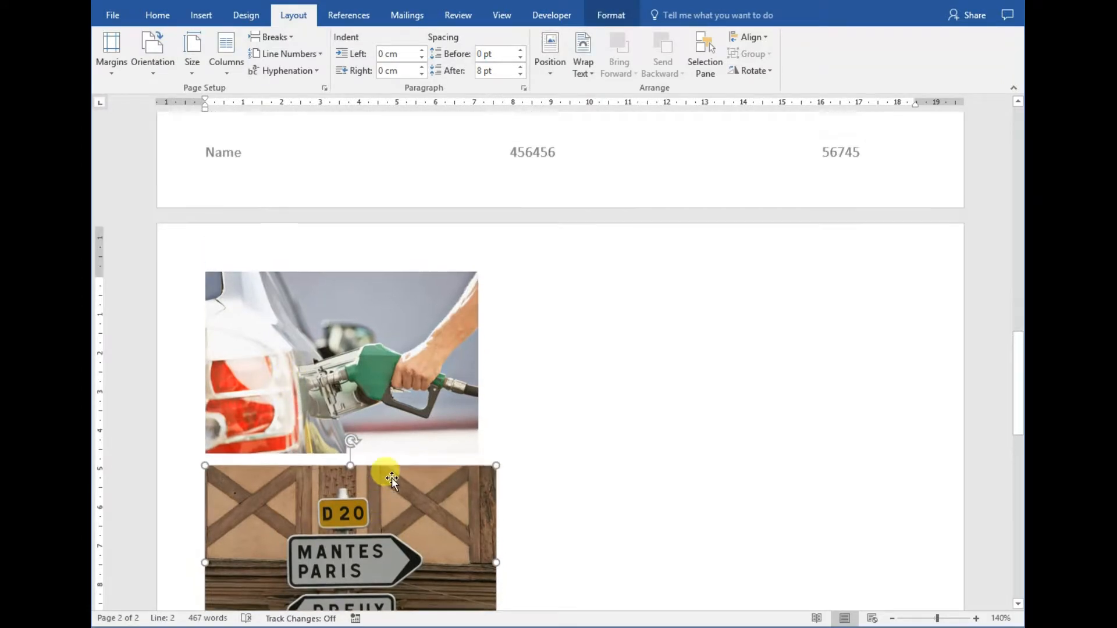
Apply the black frame picture style with shadow to the fuel-pump picture and thin its border to 1 pt.
{"action": "left_click", "coordinate": [373, 379]}
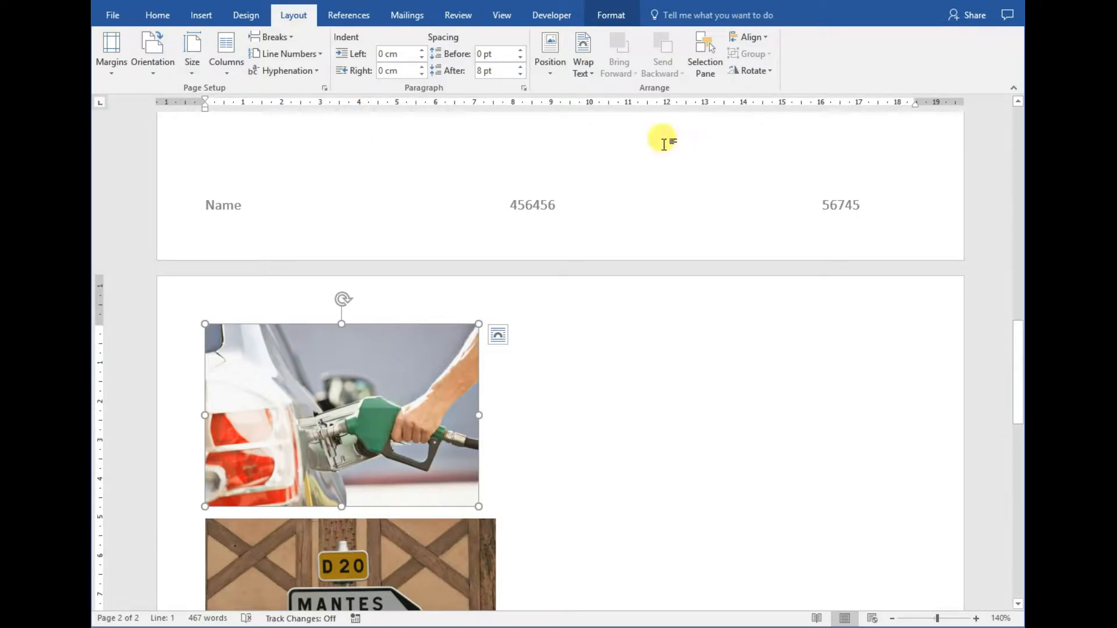
{"action": "left_click", "coordinate": [605, 13]}
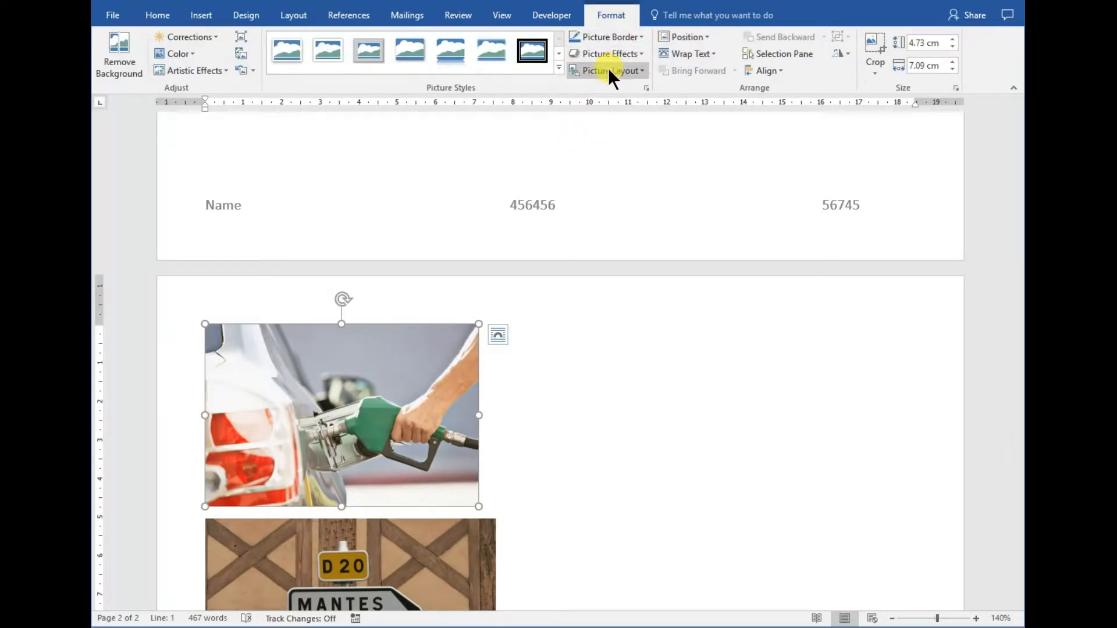
{"action": "left_click", "coordinate": [560, 66]}
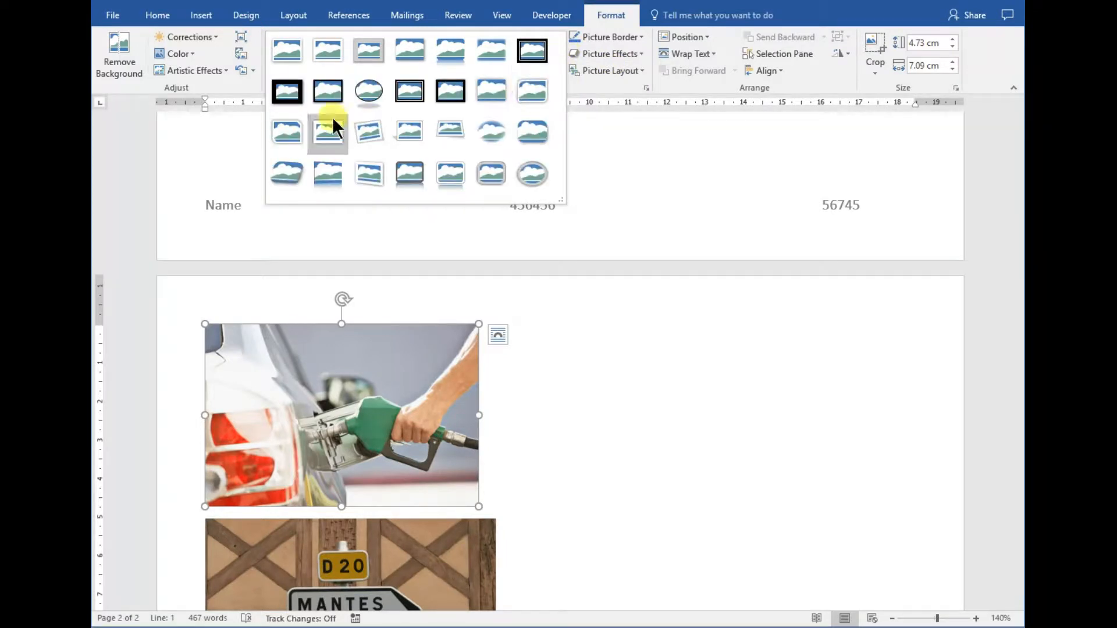
{"action": "left_click", "coordinate": [326, 88]}
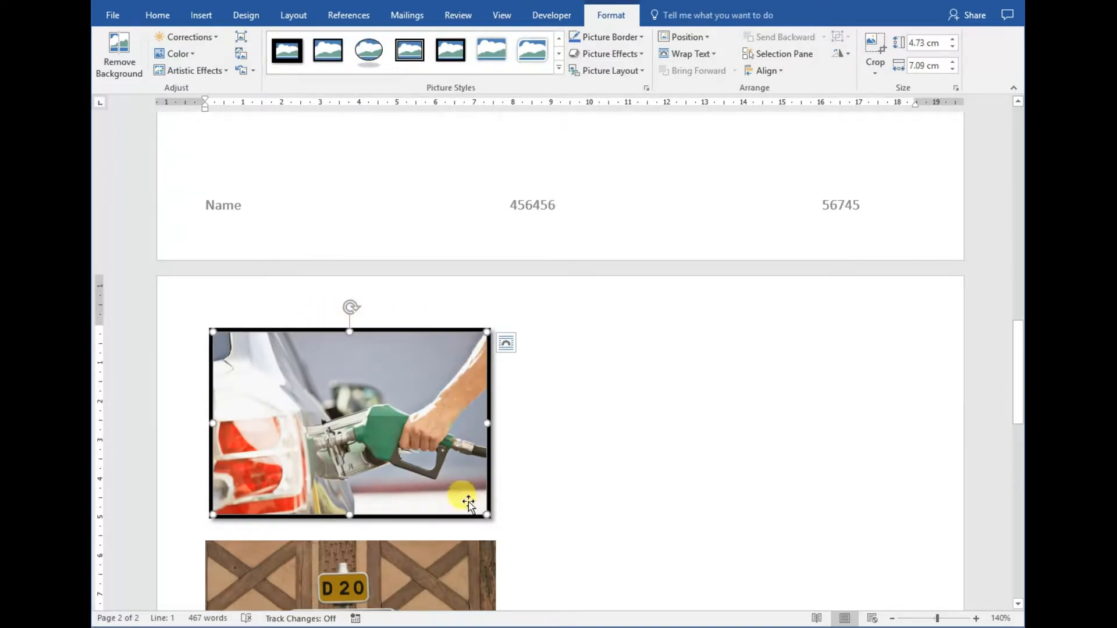
{"action": "left_click", "coordinate": [640, 37]}
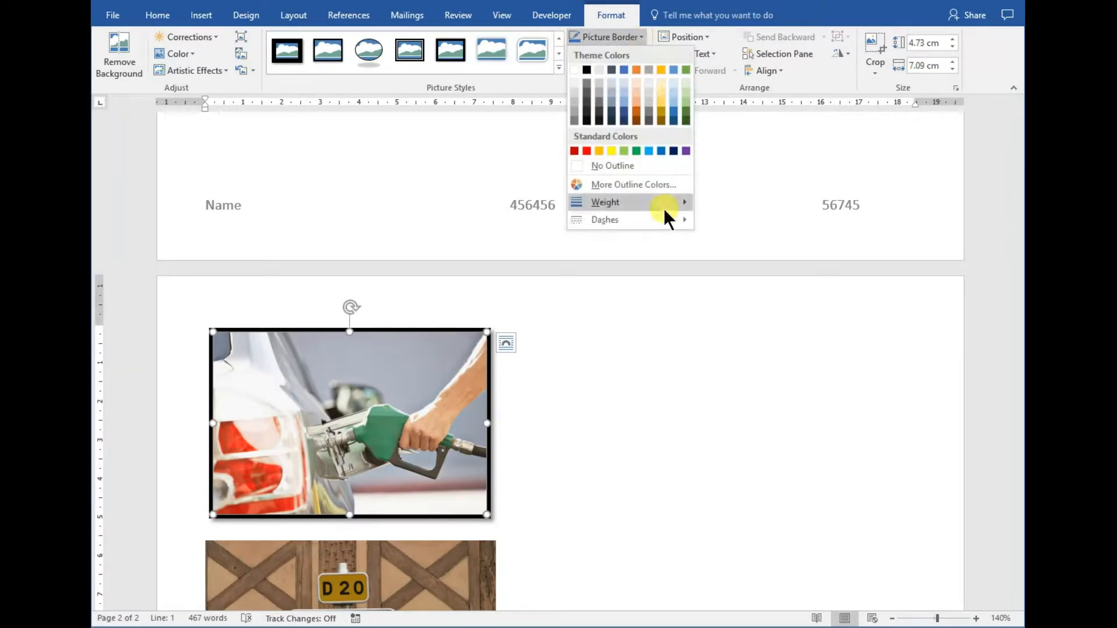
{"action": "mouse_move", "coordinate": [662, 205]}
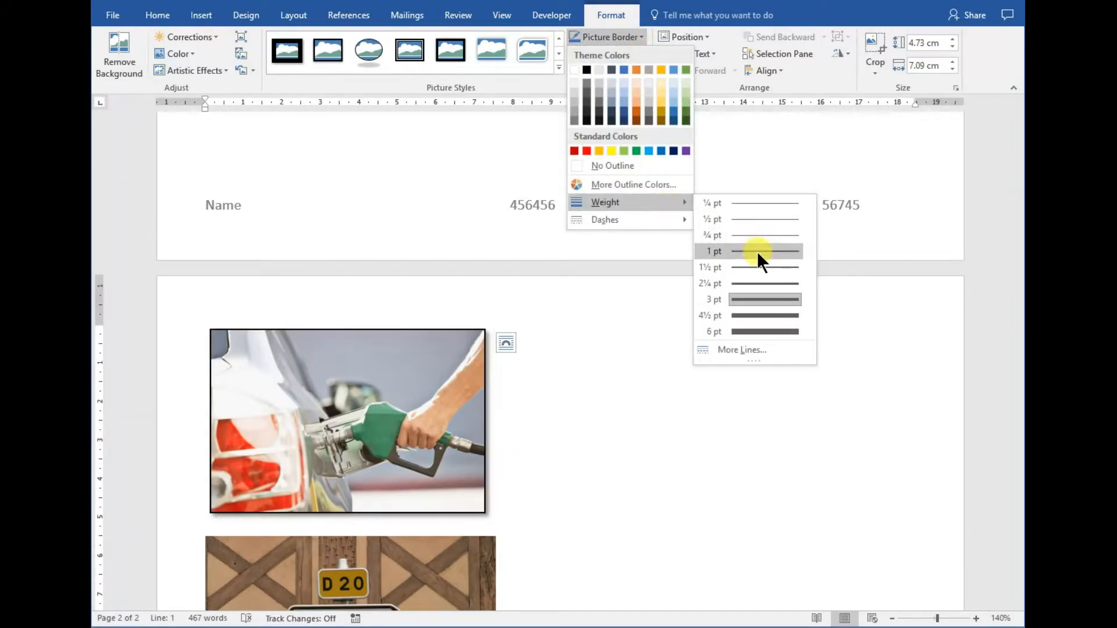
{"action": "left_click", "coordinate": [756, 251]}
{"action": "left_click", "coordinate": [653, 478]}
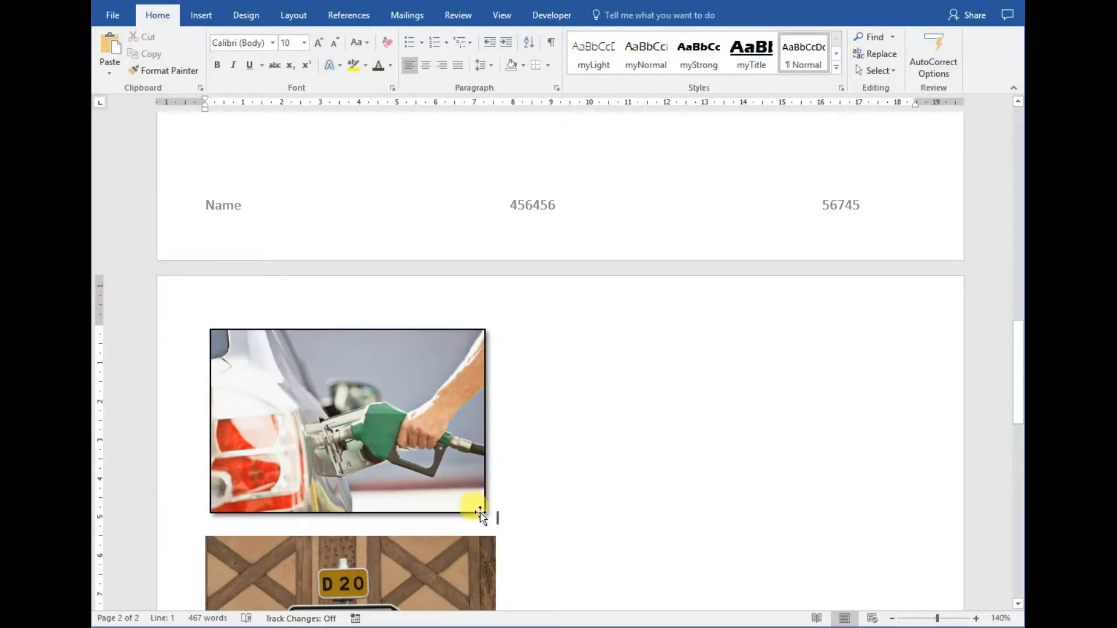
Check the border of the DCH car picture beside the title and recolour the fuel-pump picture's border dark blue.
{"action": "left_click", "coordinate": [414, 417]}
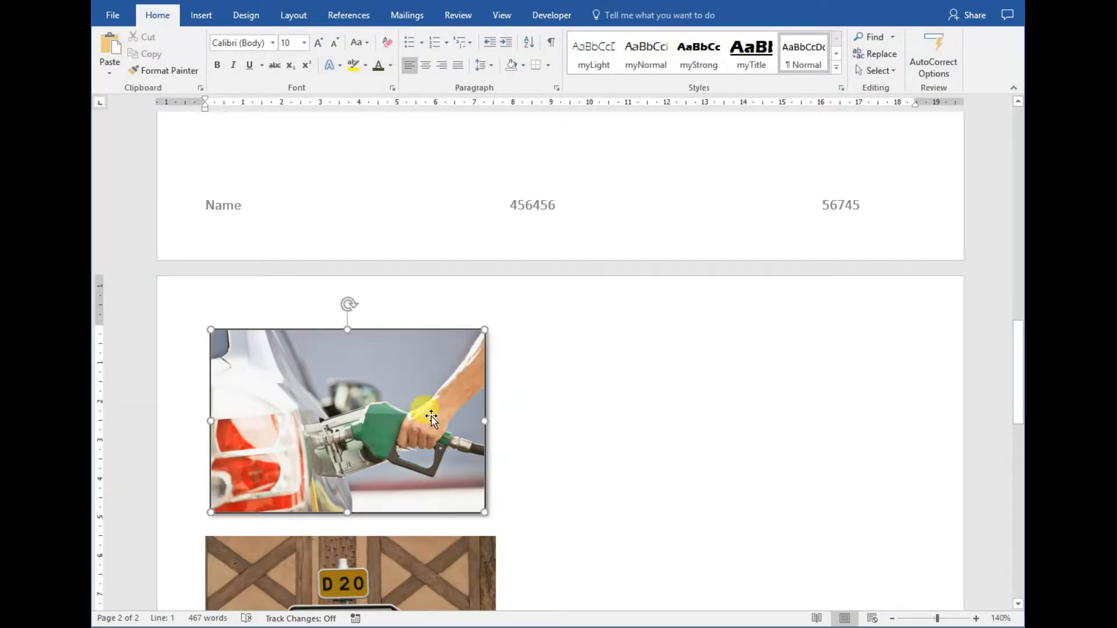
{"action": "left_click_drag", "start_coordinate": [1019, 367], "coordinate": [1018, 125]}
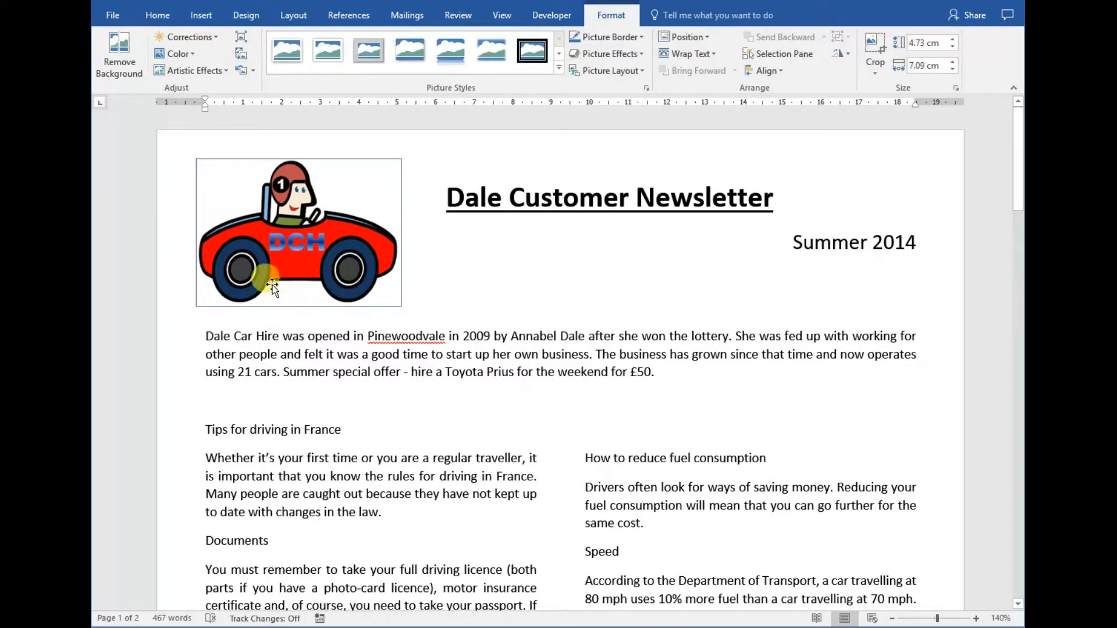
{"action": "left_click_drag", "start_coordinate": [1016, 178], "coordinate": [1018, 391]}
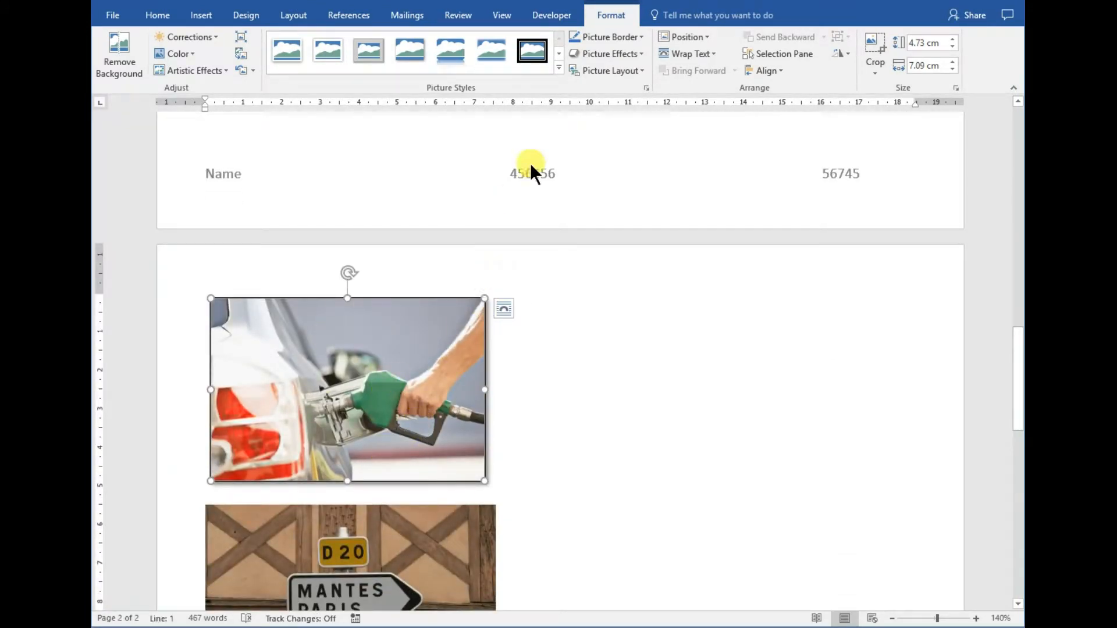
{"action": "left_click", "coordinate": [576, 37]}
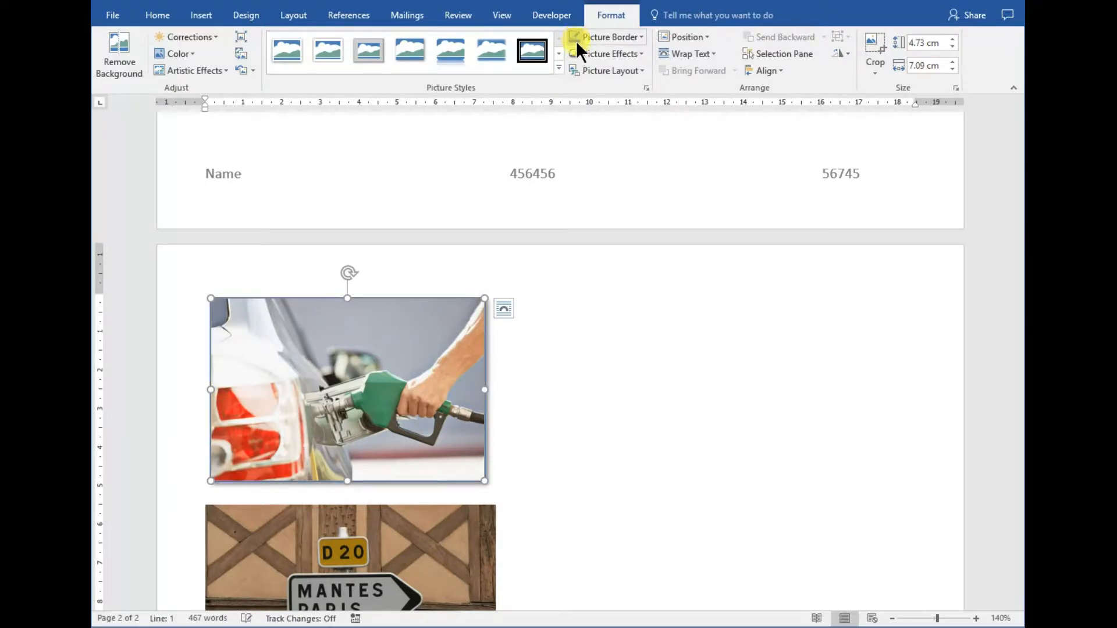
{"action": "left_click", "coordinate": [641, 37]}
{"action": "left_click", "coordinate": [673, 151]}
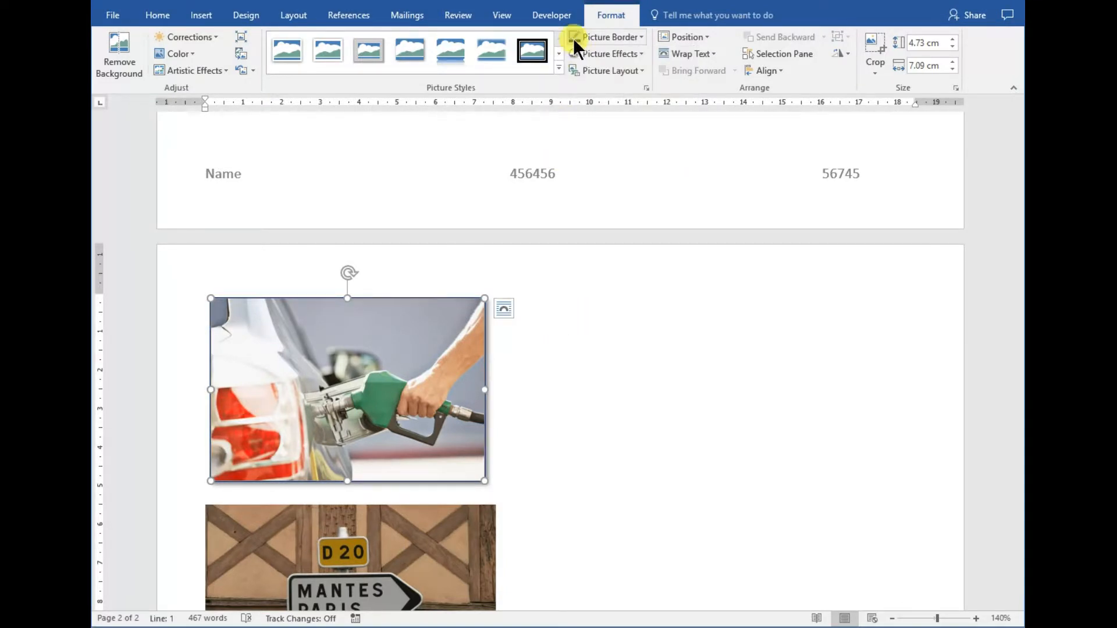
{"action": "left_click", "coordinate": [594, 376]}
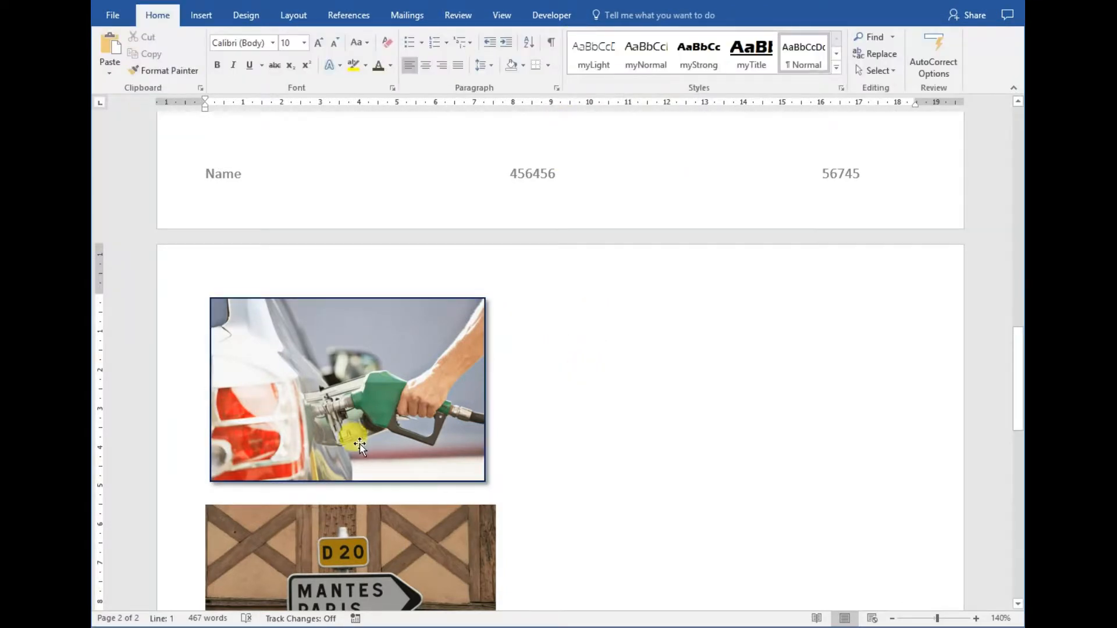
Apply the same black frame picture style with shadow to the road-sign picture below the fuel-pump picture.
{"action": "scroll", "coordinate": [456, 508], "scroll_direction": "down", "scroll_amount": 3}
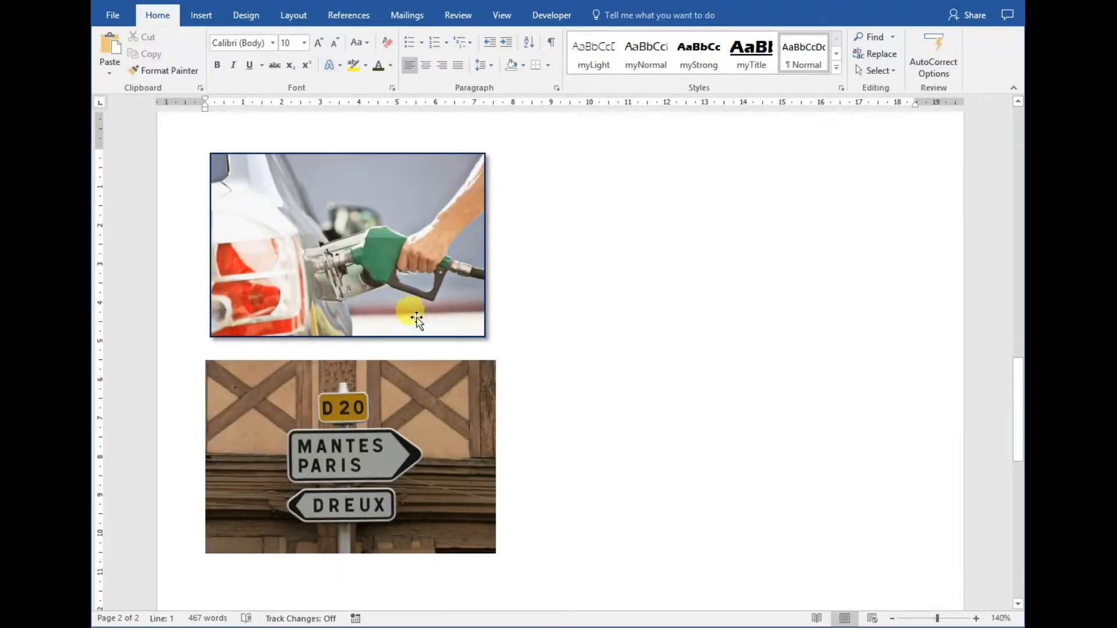
{"action": "left_click", "coordinate": [442, 403]}
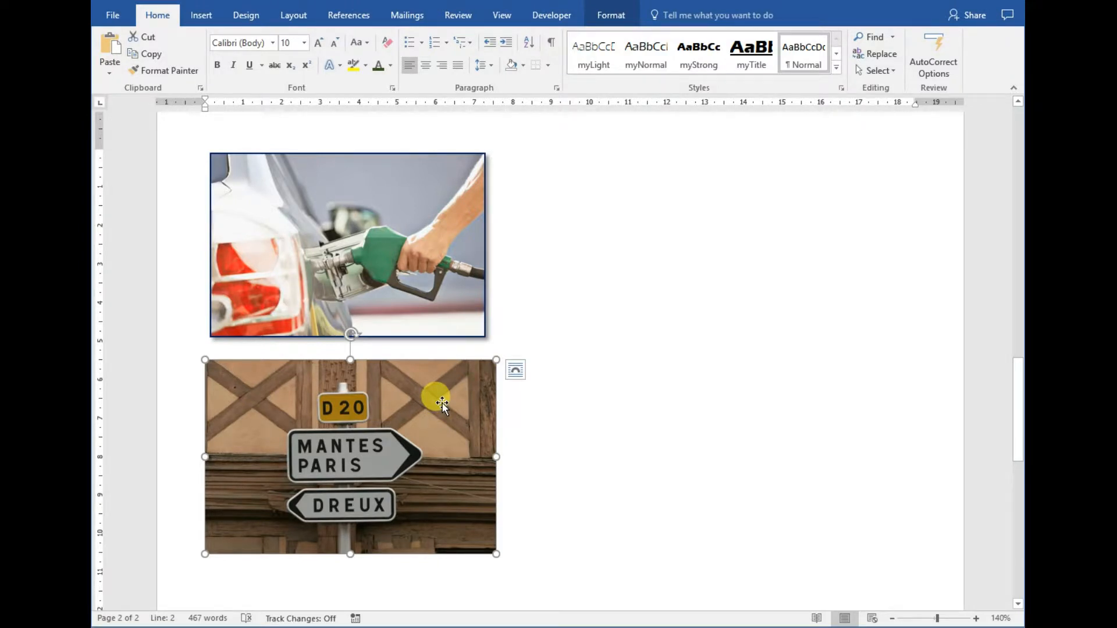
{"action": "left_click", "coordinate": [612, 15]}
{"action": "left_click", "coordinate": [559, 69]}
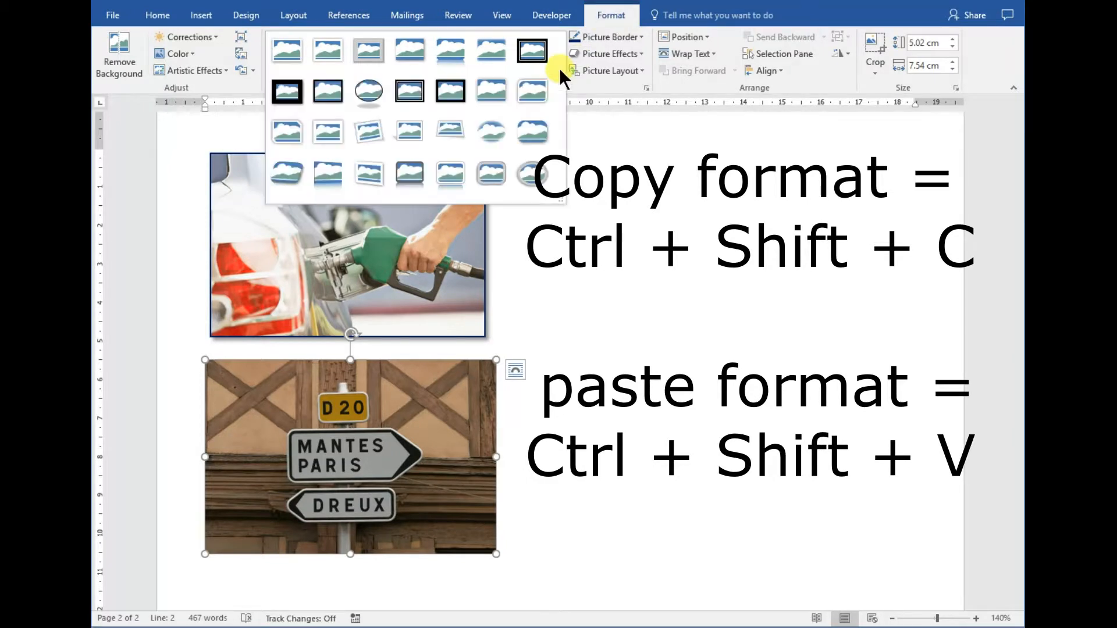
{"action": "left_click", "coordinate": [328, 88]}
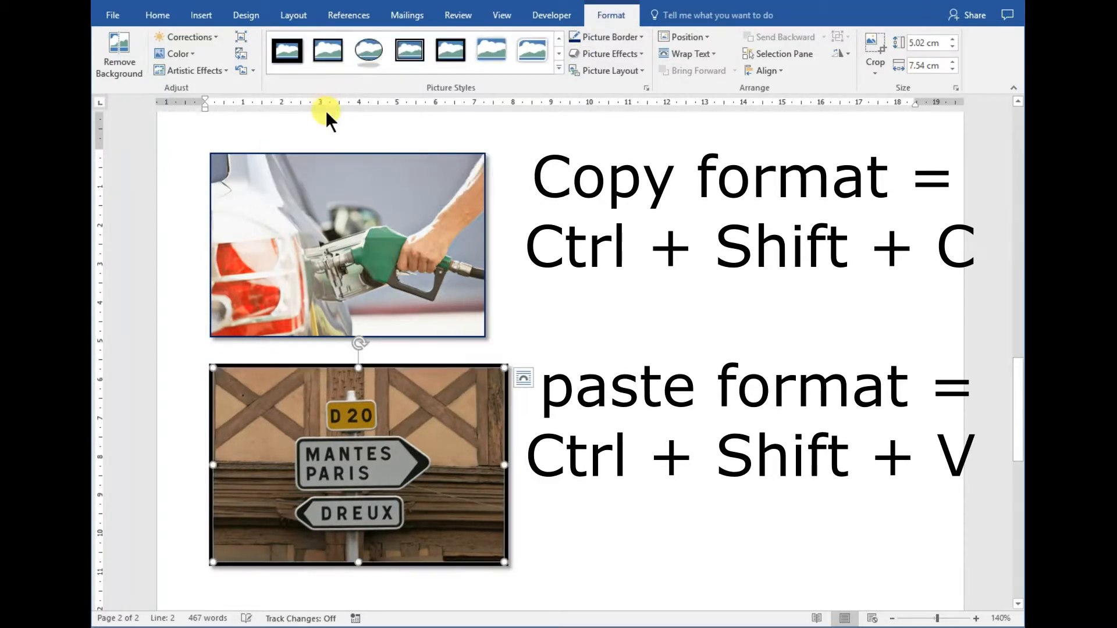
Set the road-sign picture's border to 1 pt weight and dark blue.
{"action": "left_click", "coordinate": [640, 37]}
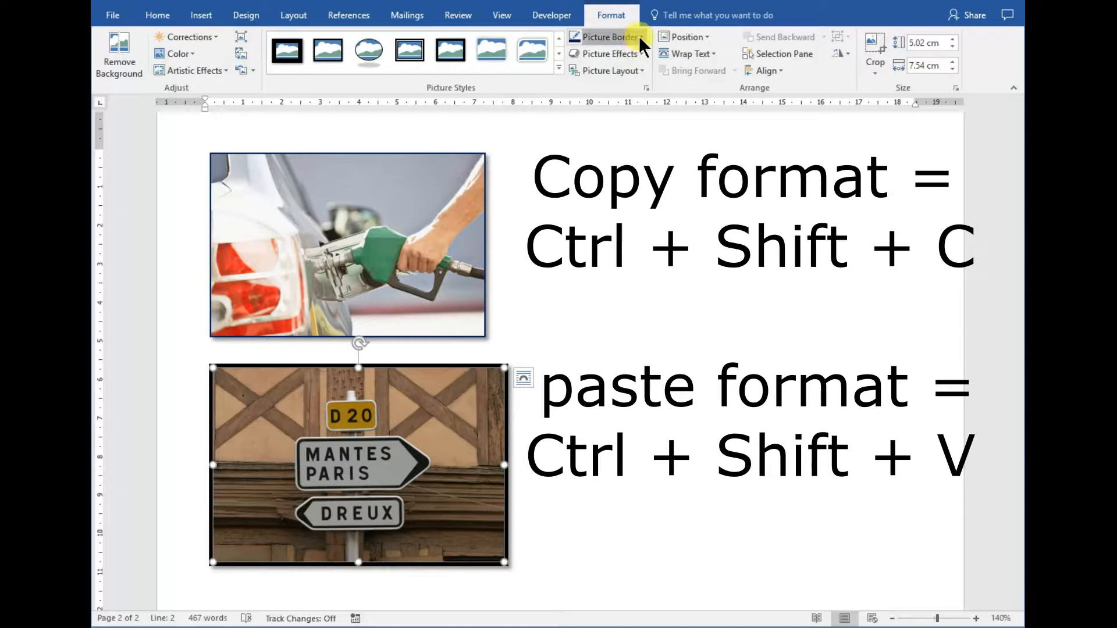
{"action": "mouse_move", "coordinate": [670, 204]}
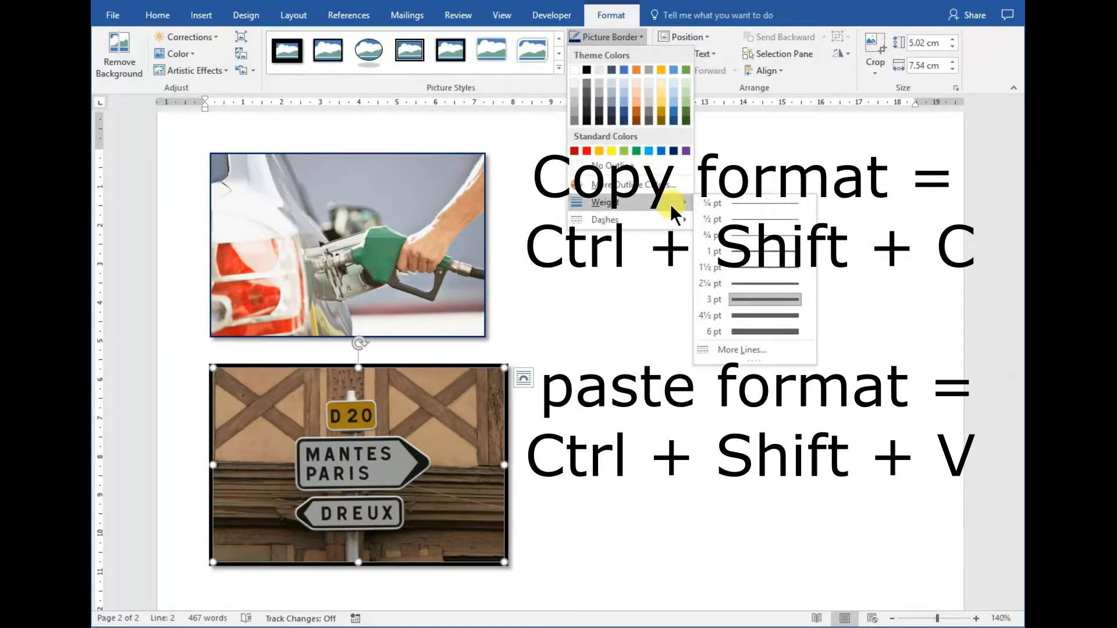
{"action": "left_click", "coordinate": [766, 253]}
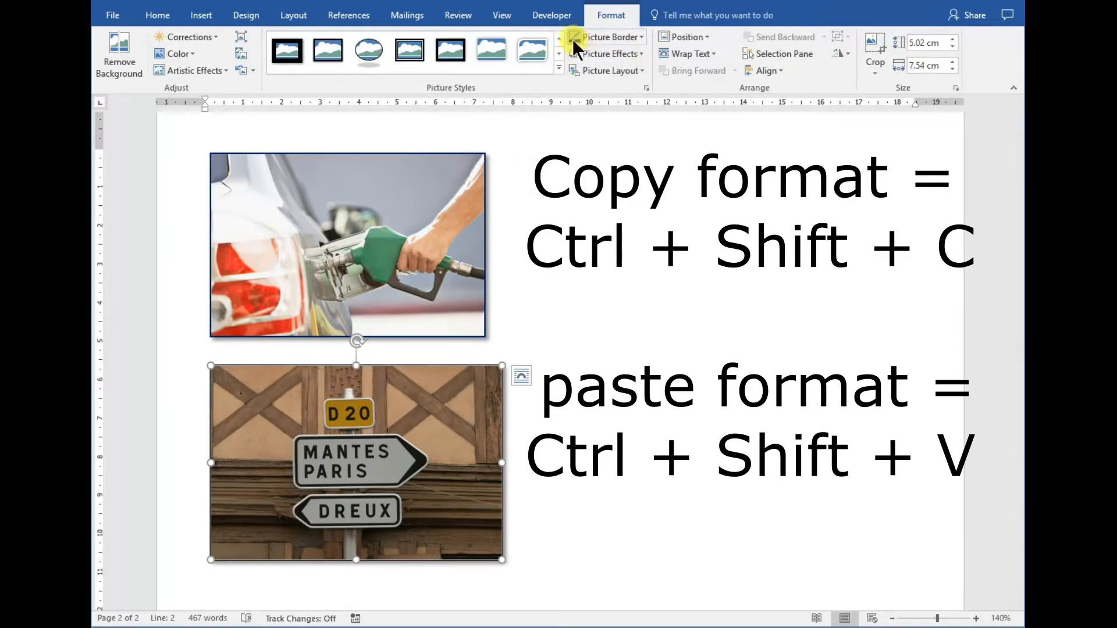
{"action": "left_click", "coordinate": [536, 408]}
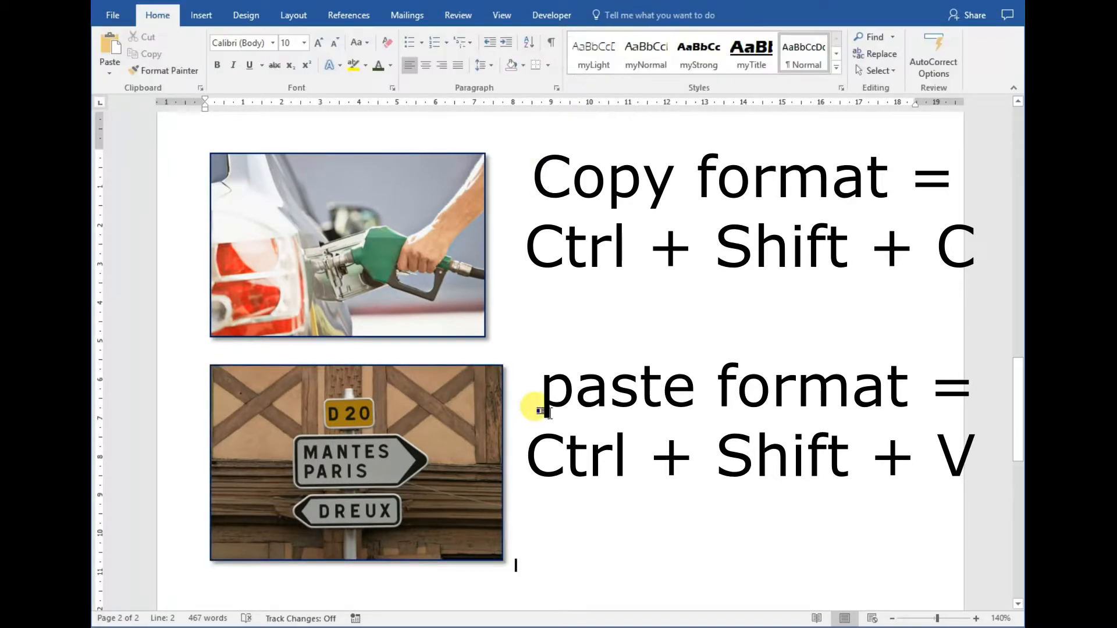
Set the text wrapping of the road-sign picture and of the fuel-pump picture to In Front of Text.
{"action": "left_click", "coordinate": [417, 442]}
{"action": "right_click", "coordinate": [417, 443]}
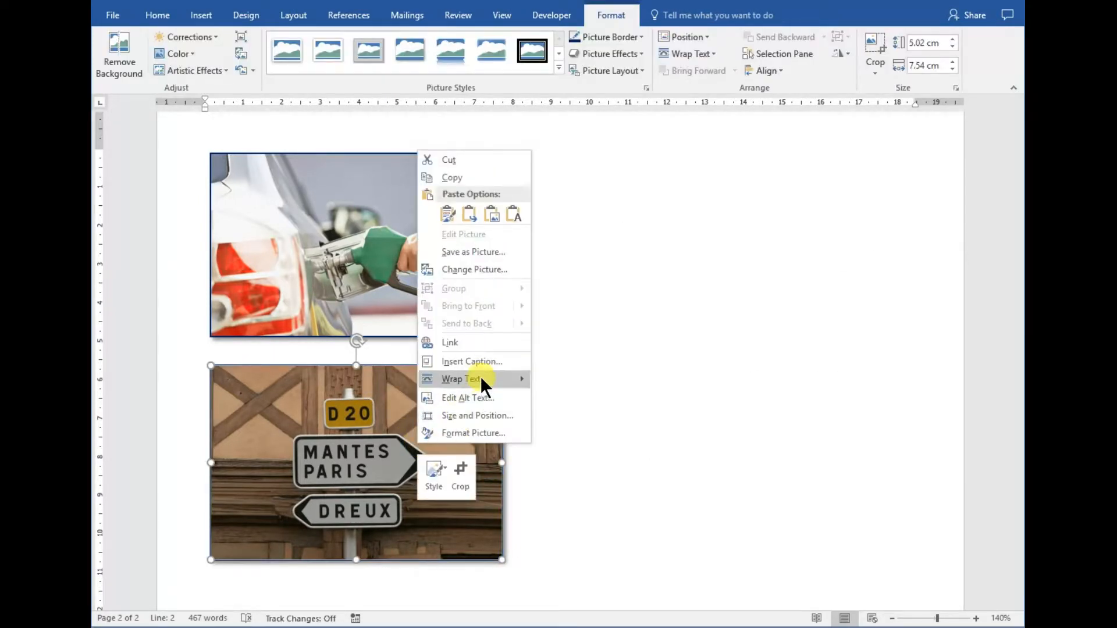
{"action": "mouse_move", "coordinate": [479, 376]}
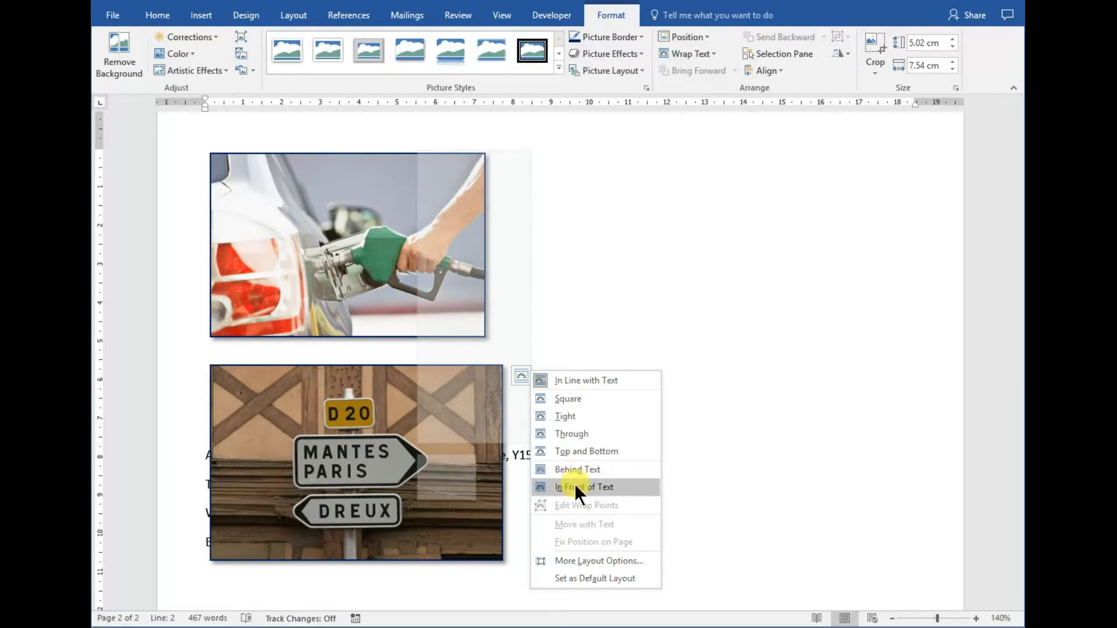
{"action": "left_click", "coordinate": [574, 487]}
{"action": "left_click", "coordinate": [443, 260]}
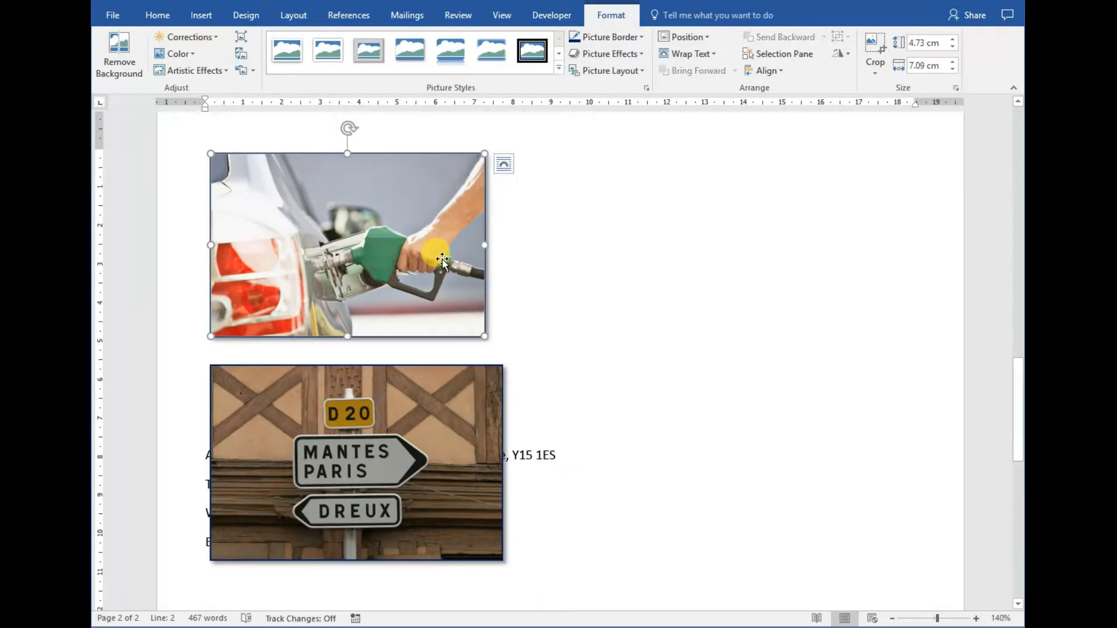
{"action": "right_click", "coordinate": [442, 259]}
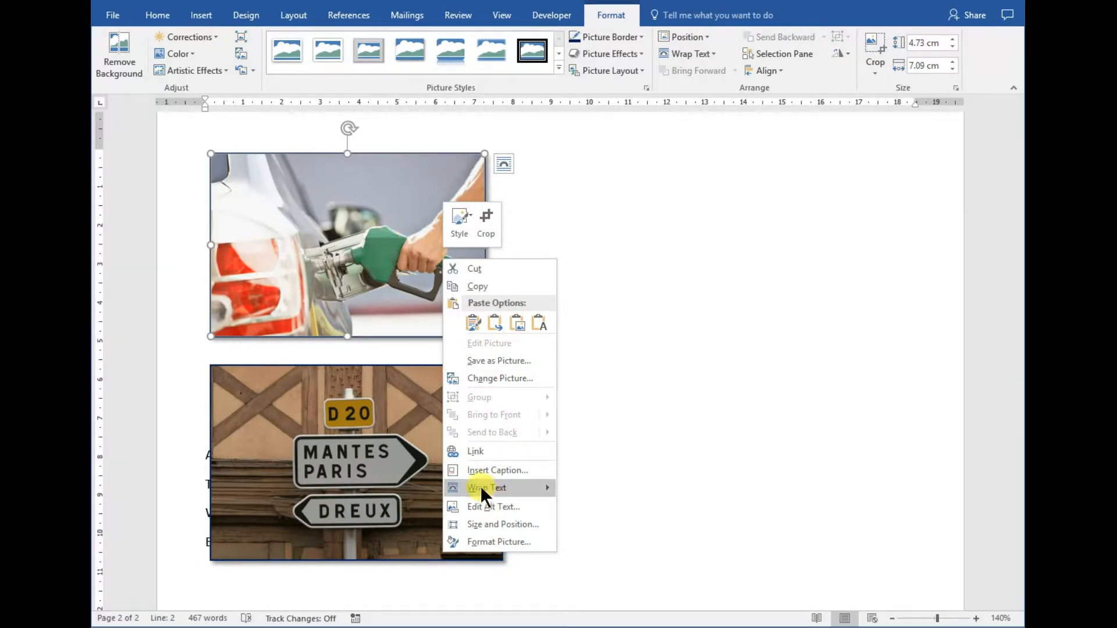
{"action": "mouse_move", "coordinate": [483, 486]}
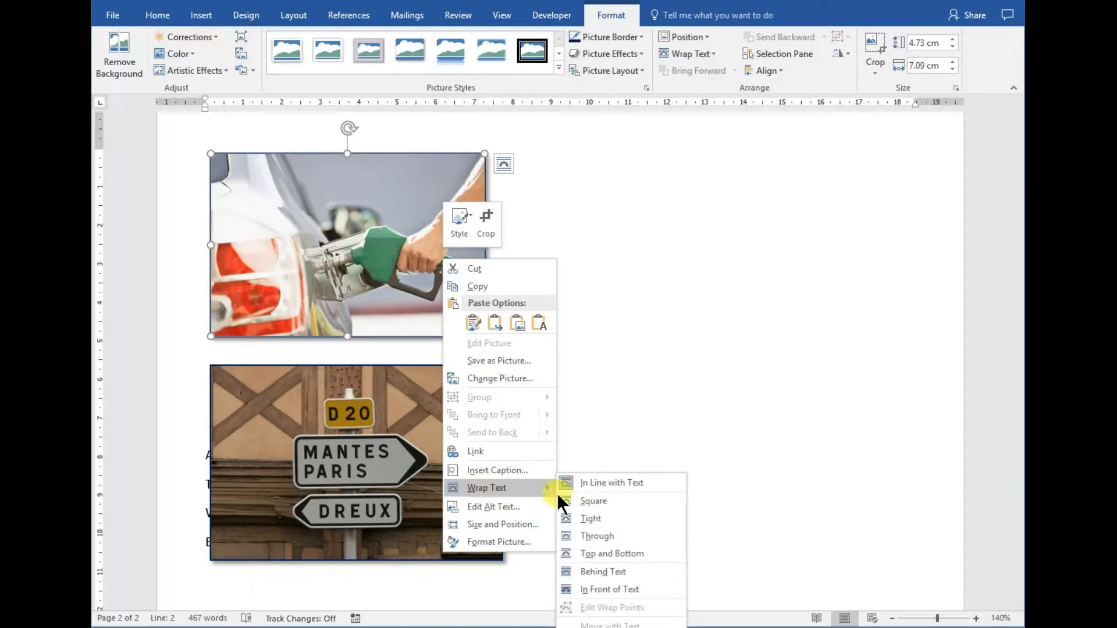
{"action": "left_click", "coordinate": [609, 587]}
Move the road-sign picture up to page one, into the empty space below the Weight paragraph in the second column.
{"action": "scroll", "coordinate": [568, 469], "scroll_direction": "up", "scroll_amount": 8}
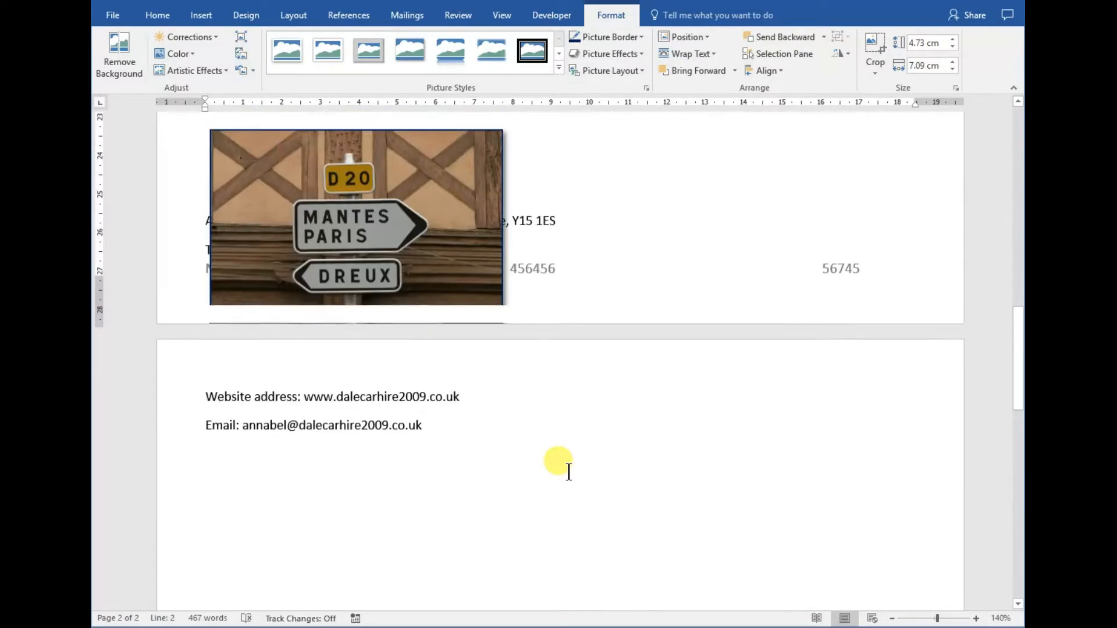
{"action": "scroll", "coordinate": [568, 468], "scroll_direction": "up", "scroll_amount": 1}
{"action": "left_click_drag", "start_coordinate": [376, 505], "coordinate": [756, 410]}
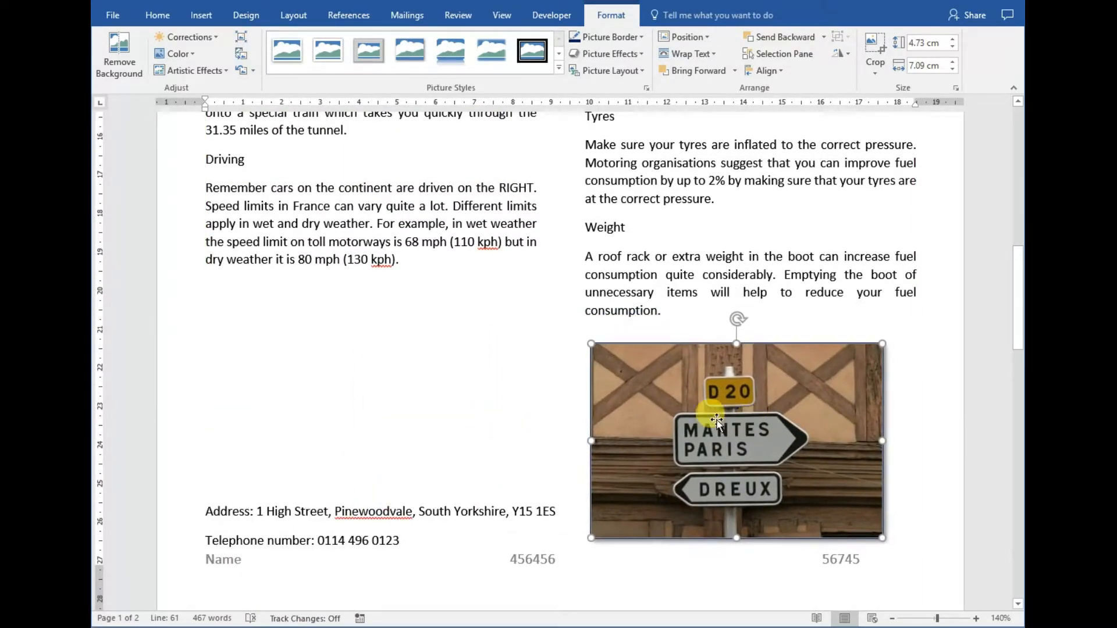
Move the fuel-pump picture down page one into the empty space below the Driving paragraph in the first column.
{"action": "left_click", "coordinate": [523, 386]}
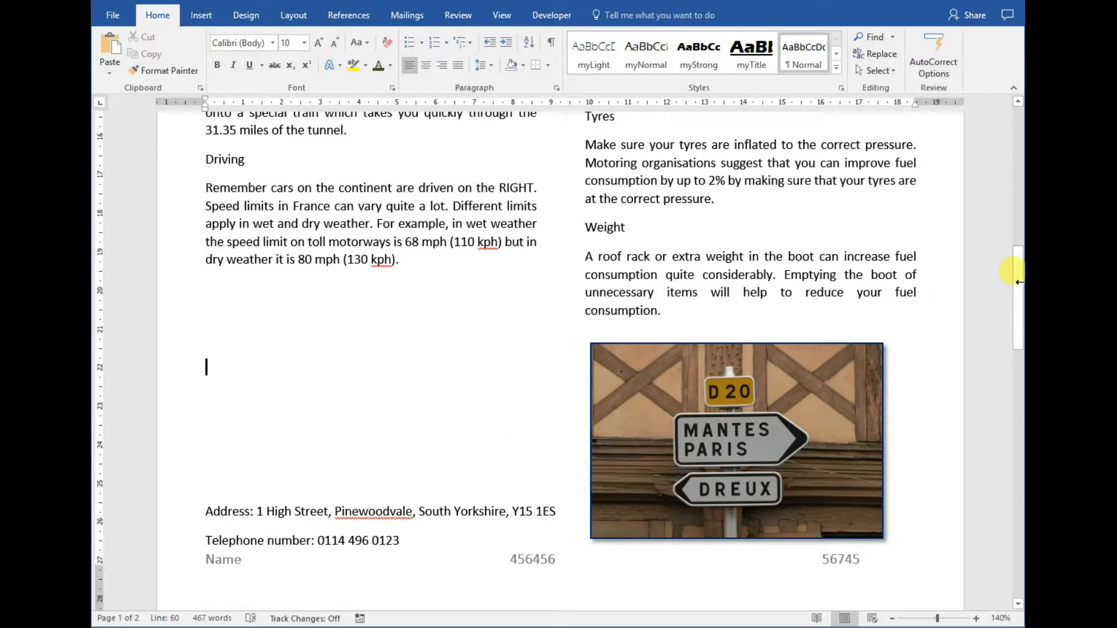
{"action": "left_click_drag", "start_coordinate": [1019, 301], "coordinate": [1014, 143]}
{"action": "left_click_drag", "start_coordinate": [412, 331], "coordinate": [501, 572]}
{"action": "scroll", "coordinate": [498, 569], "scroll_direction": "down", "scroll_amount": 8}
{"action": "left_click_drag", "start_coordinate": [508, 170], "coordinate": [430, 582]}
{"action": "scroll", "coordinate": [497, 458], "scroll_direction": "down", "scroll_amount": 4}
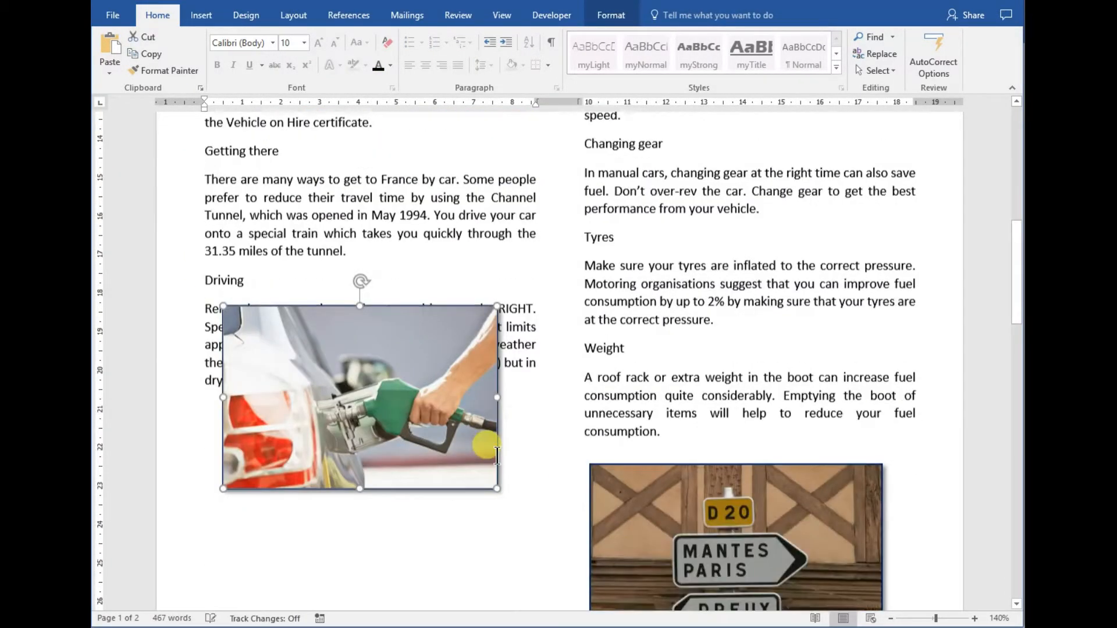
{"action": "left_click_drag", "start_coordinate": [404, 329], "coordinate": [386, 450]}
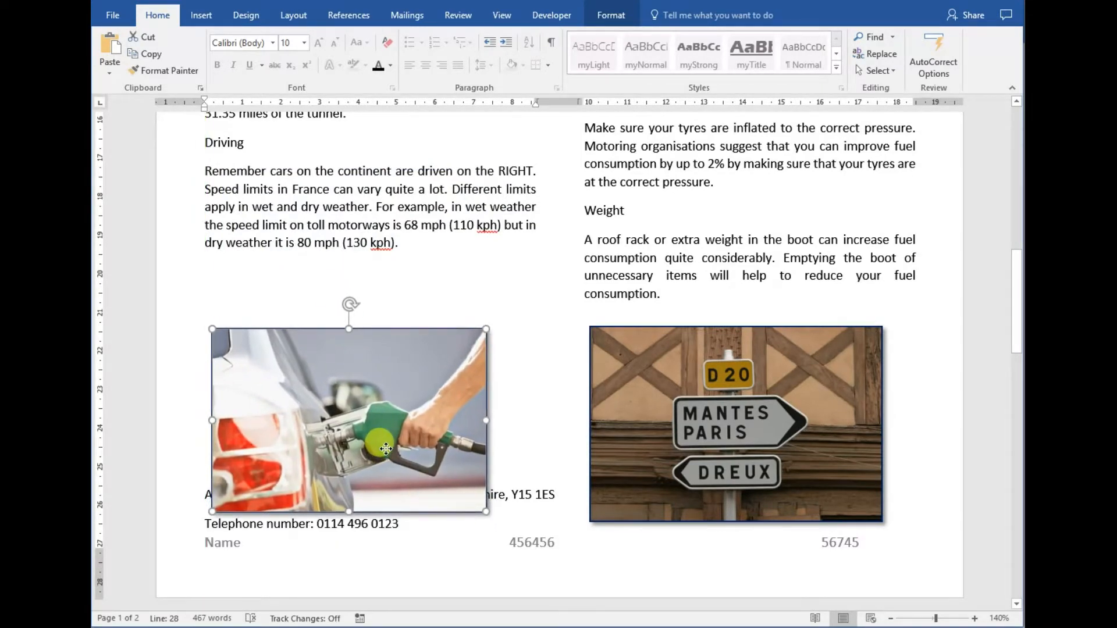
Set the fuel-pump picture's height to 4.6 cm, keeping its proportions.
{"action": "left_click", "coordinate": [605, 17]}
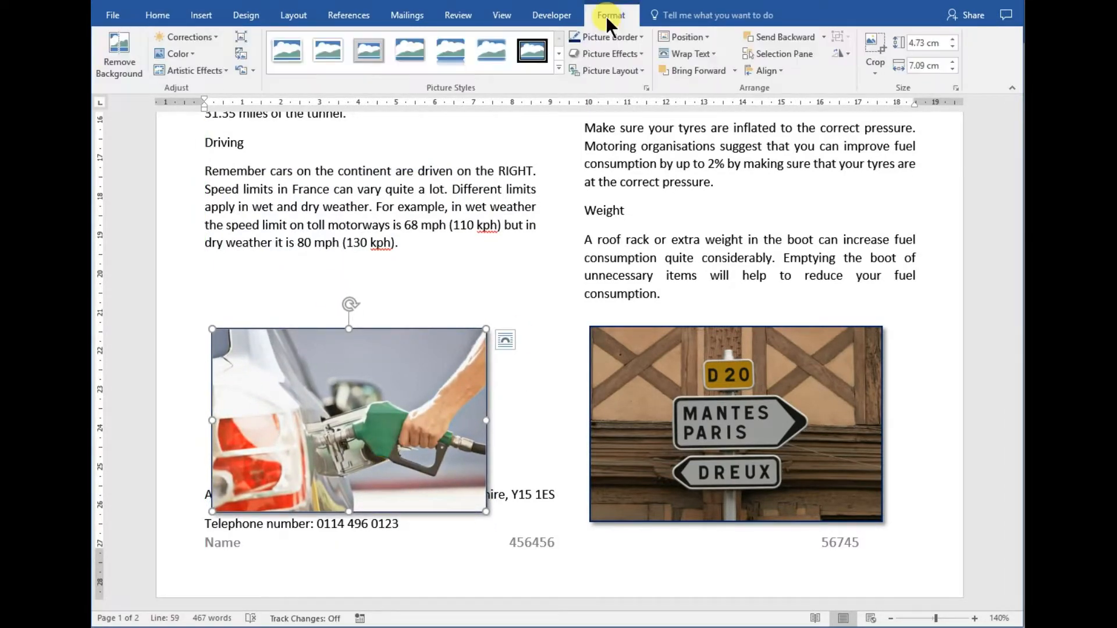
{"action": "left_click", "coordinate": [919, 47]}
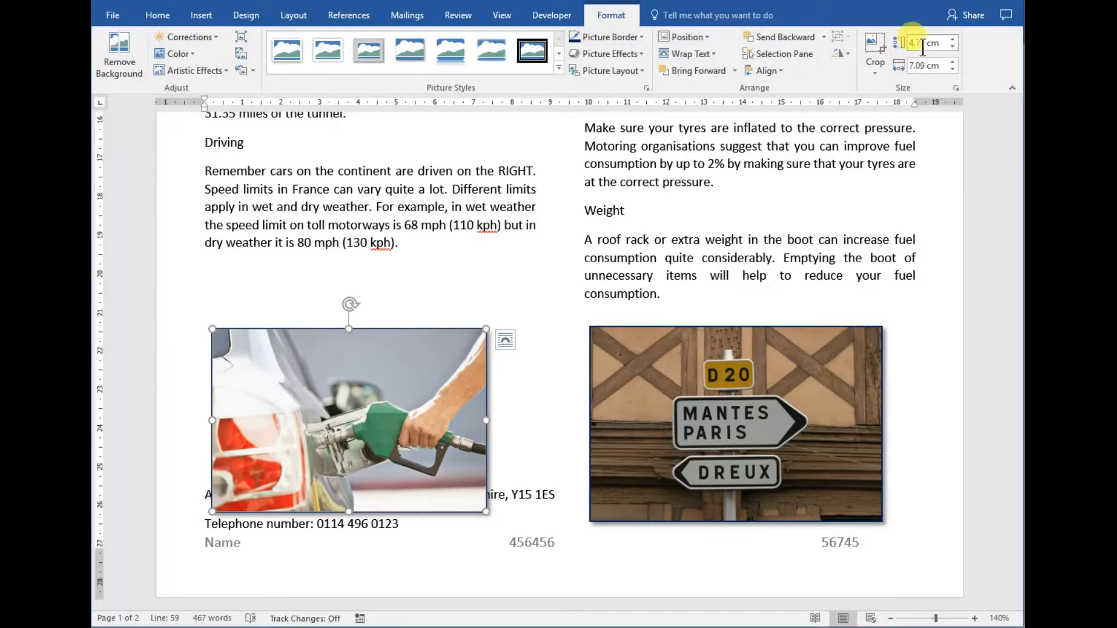
{"action": "left_click", "coordinate": [952, 47]}
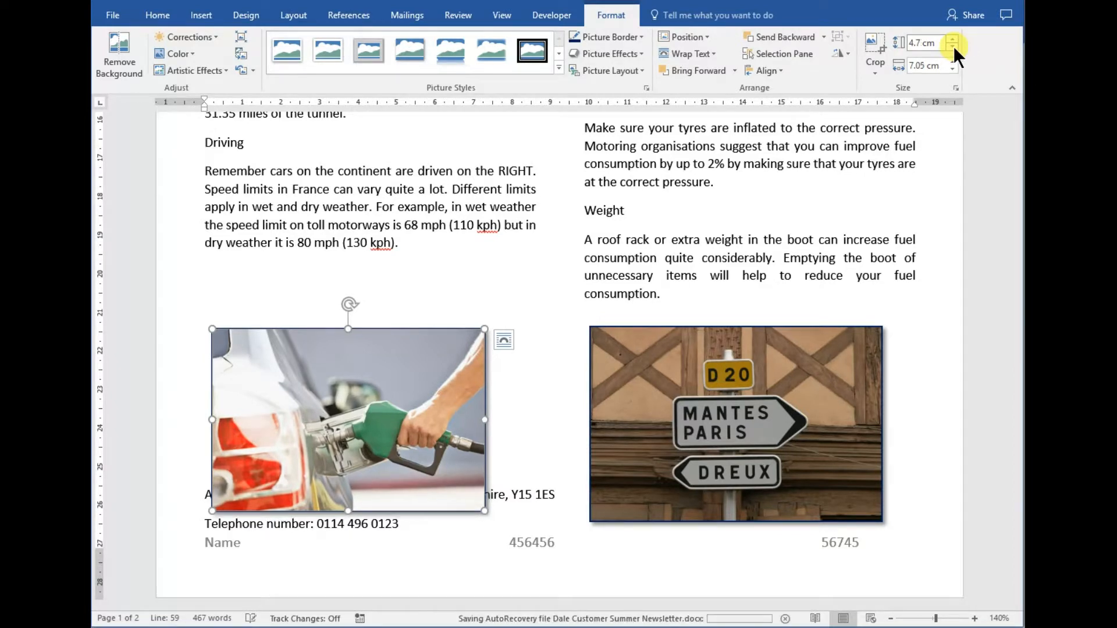
{"action": "left_click", "coordinate": [953, 46]}
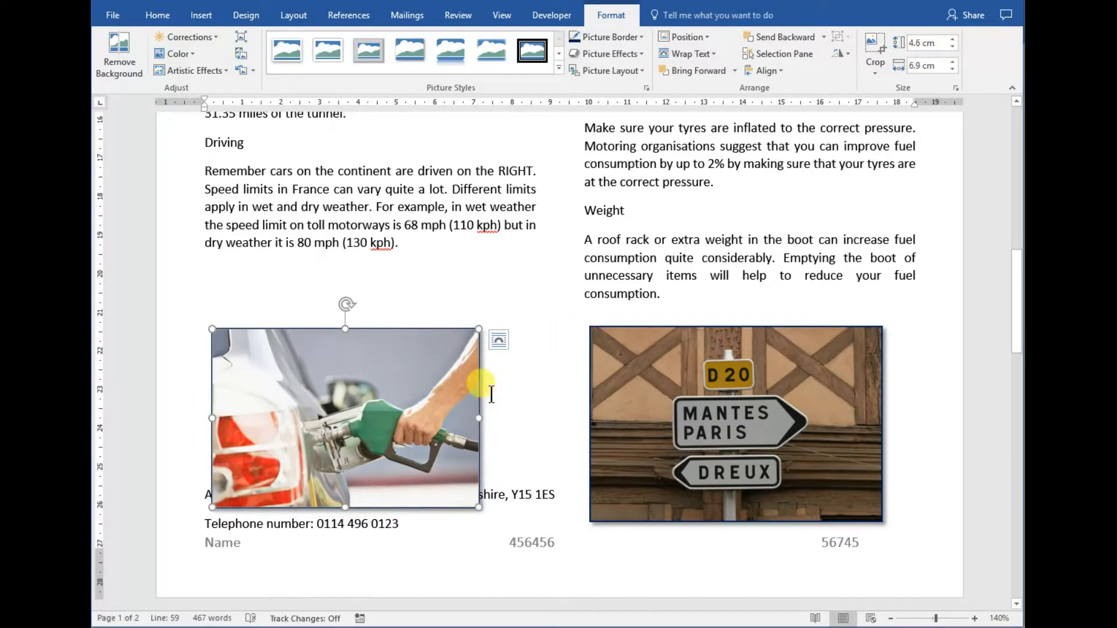
Reduce the road-sign picture's height to 4.6 cm to match the fuel-pump picture.
{"action": "left_click", "coordinate": [672, 376]}
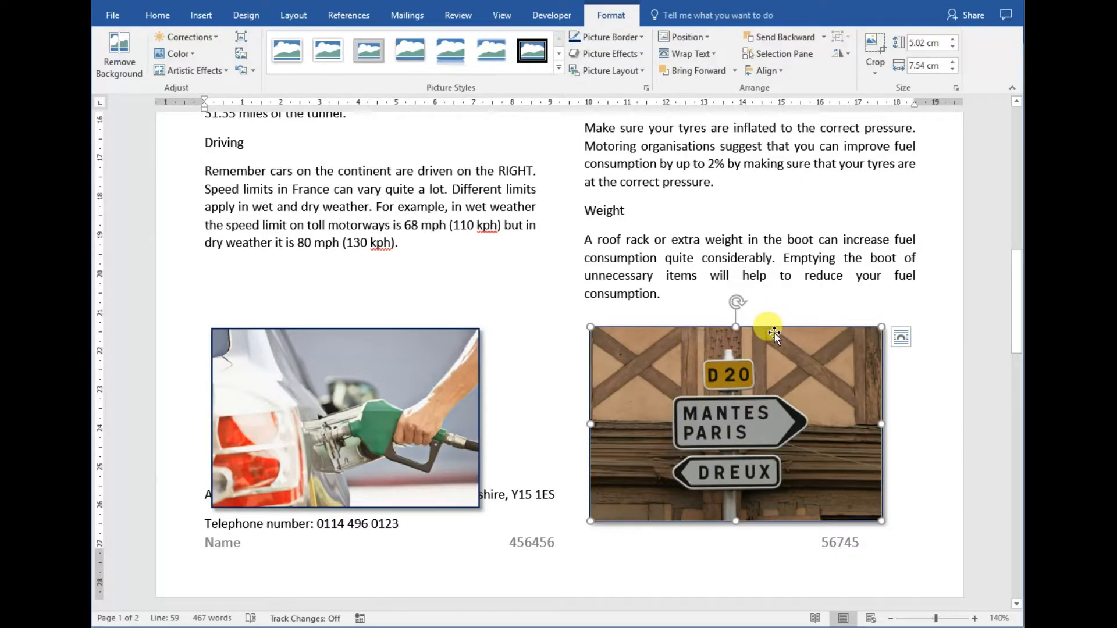
{"action": "left_click", "coordinate": [949, 47]}
{"action": "left_click", "coordinate": [950, 48]}
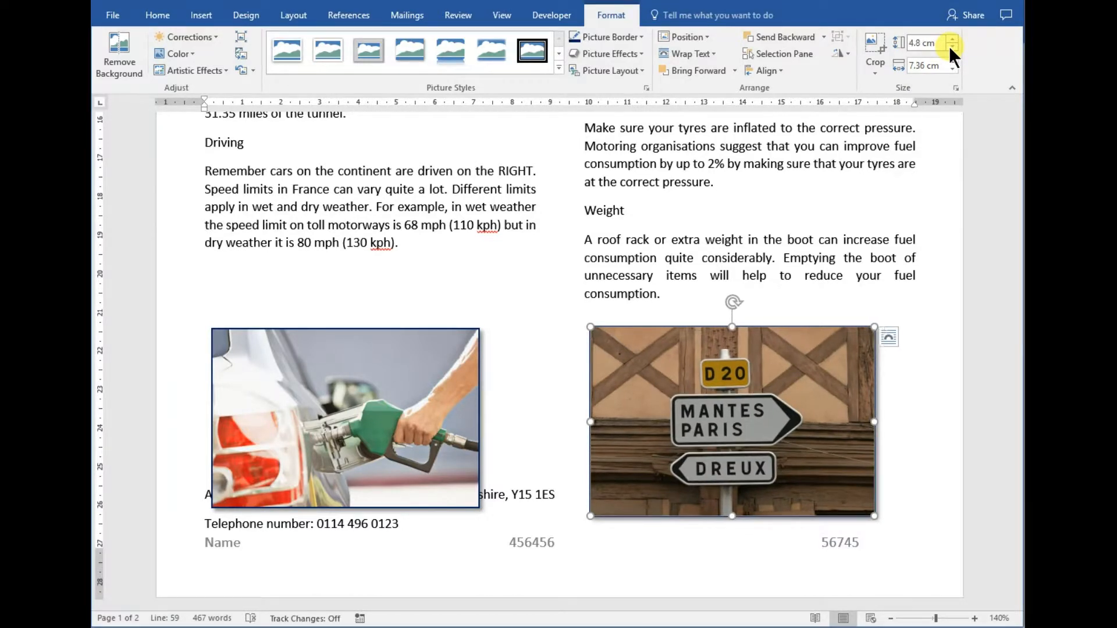
{"action": "left_click", "coordinate": [950, 48]}
{"action": "left_click", "coordinate": [950, 48]}
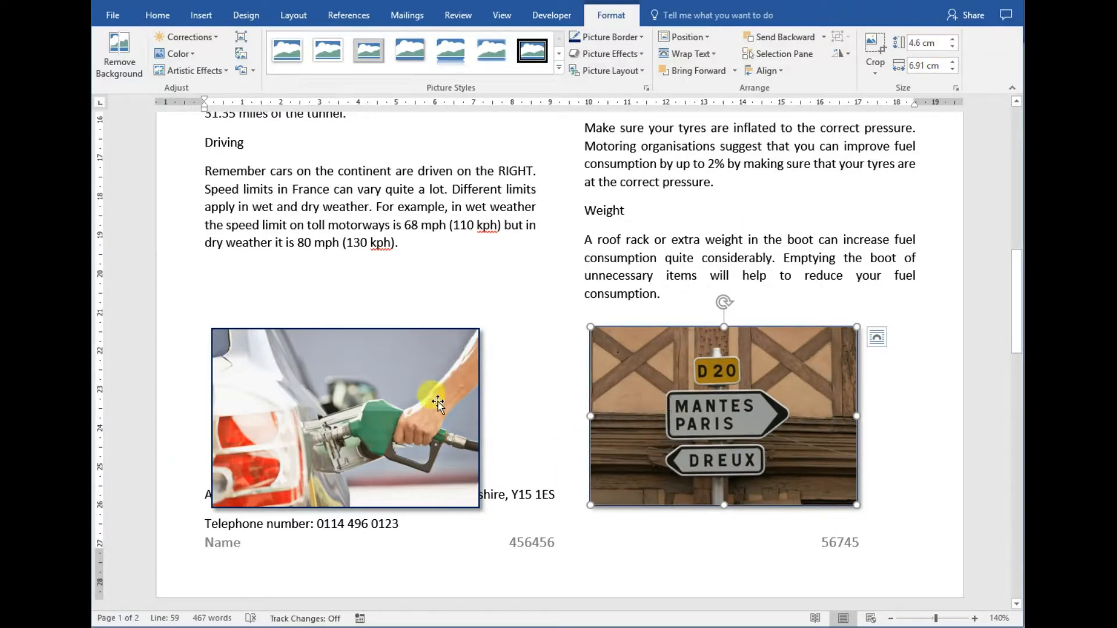
Position the two pictures with their tops level, the road sign near the right margin and the fuel pump at the left margin.
{"action": "left_click_drag", "start_coordinate": [721, 393], "coordinate": [787, 380]}
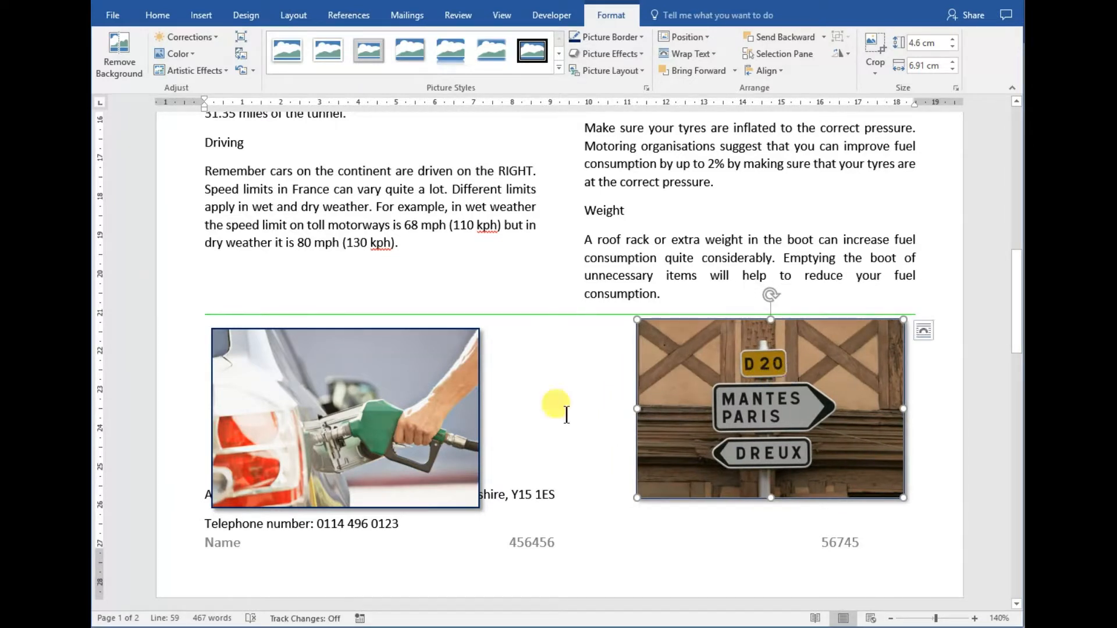
{"action": "left_click_drag", "start_coordinate": [373, 403], "coordinate": [382, 338]}
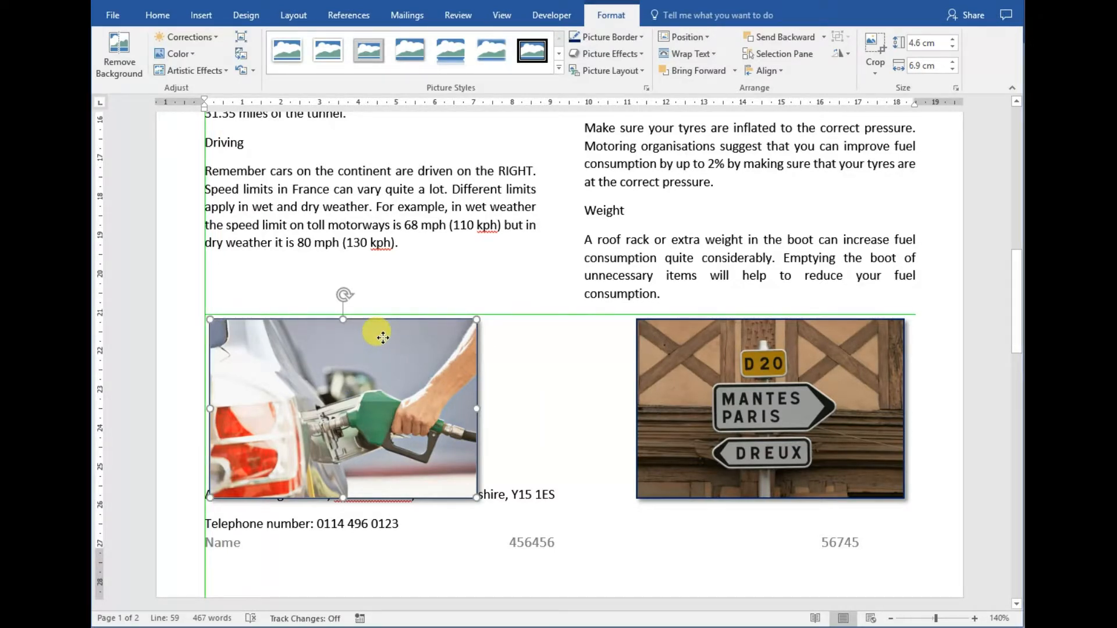
{"action": "left_click_drag", "start_coordinate": [383, 338], "coordinate": [381, 333]}
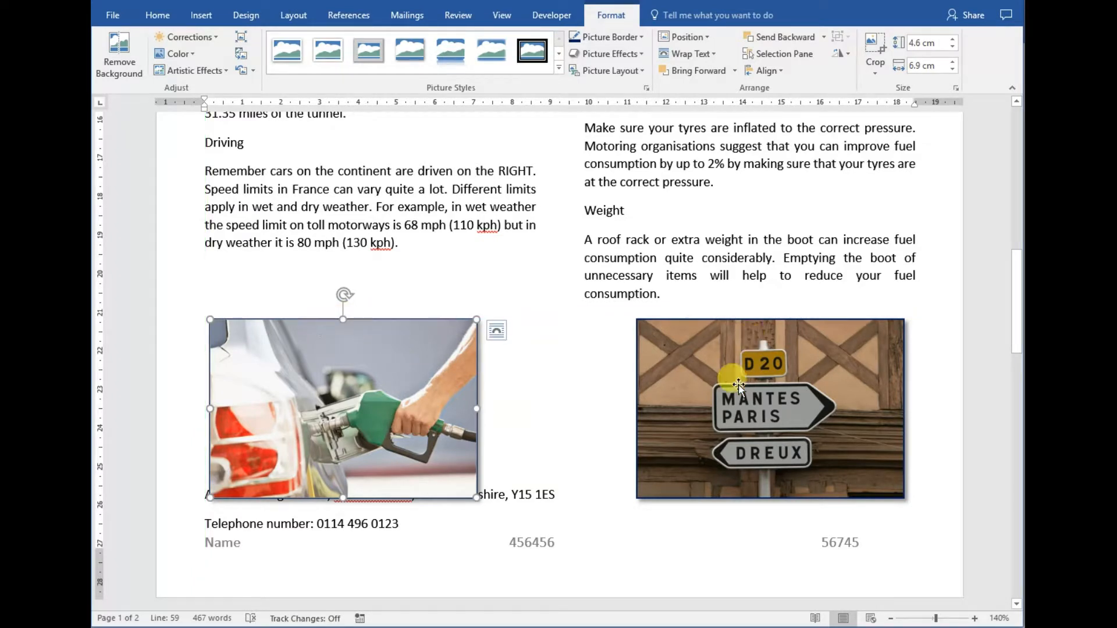
{"action": "left_click", "coordinate": [686, 404], "text": "ctrl"}
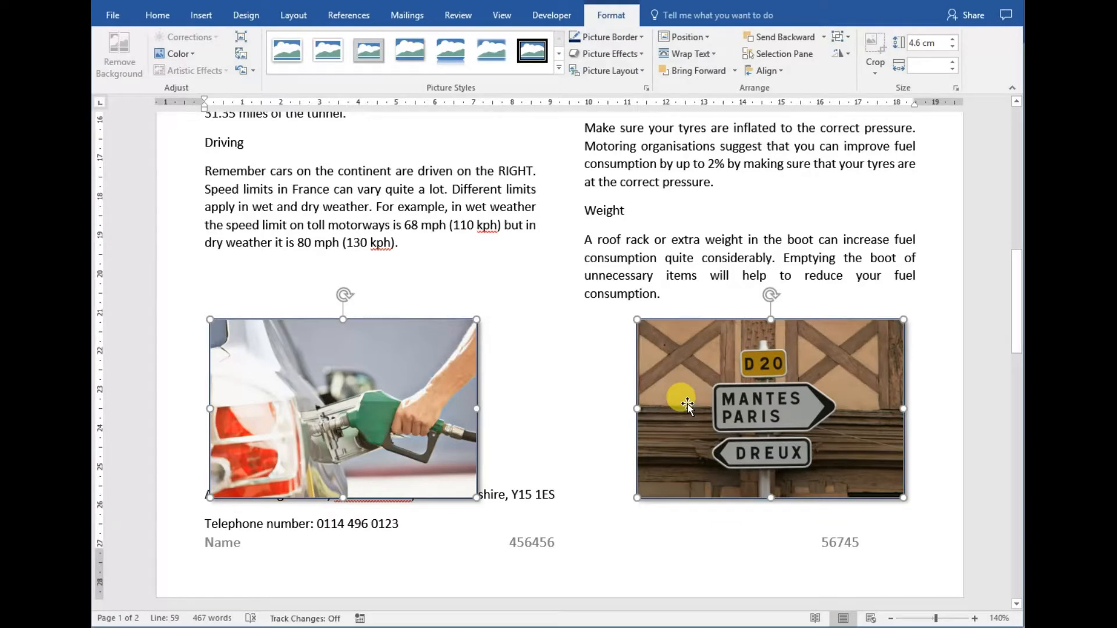
{"action": "left_click", "coordinate": [778, 70]}
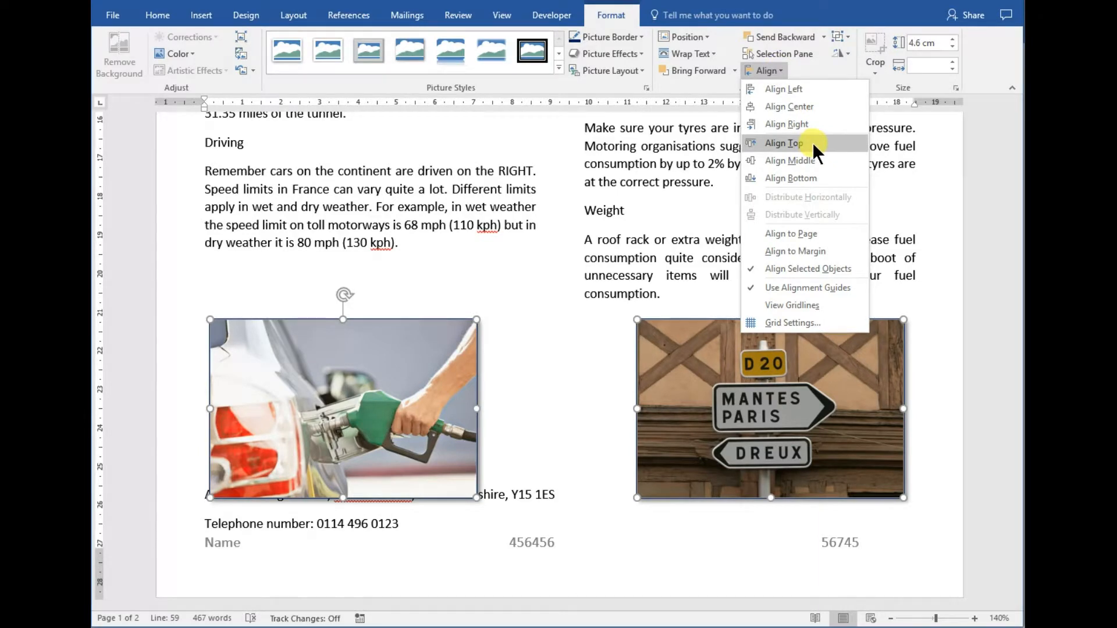
{"action": "left_click", "coordinate": [608, 296]}
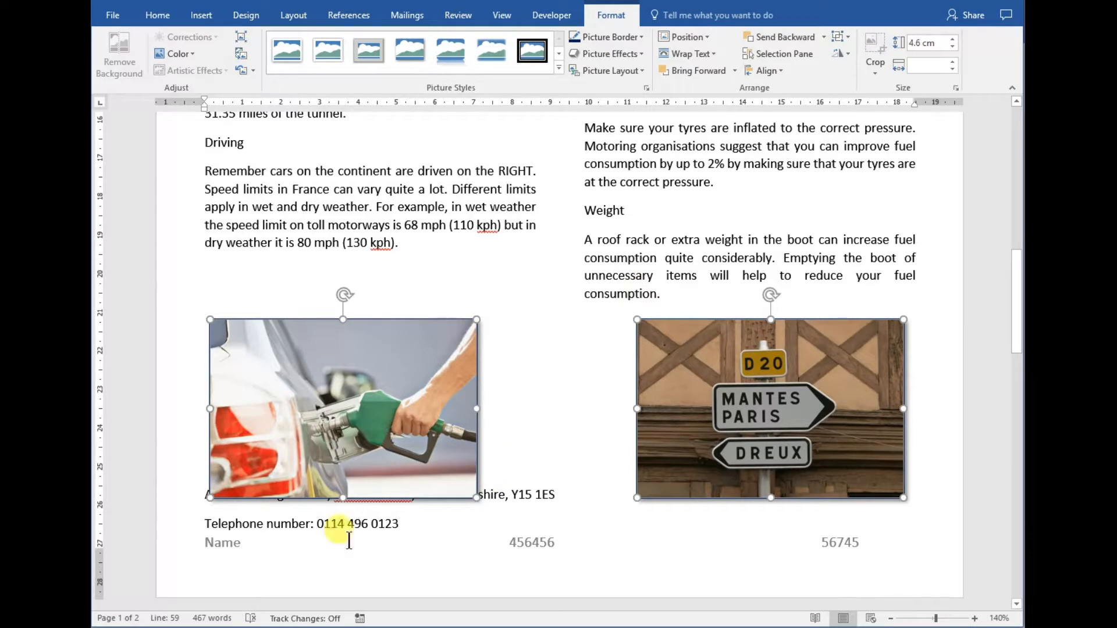
Insert two blank paragraphs above the address line so the contact details clear the fuel-pump picture.
{"action": "scroll", "coordinate": [303, 512], "scroll_direction": "up", "scroll_amount": 1}
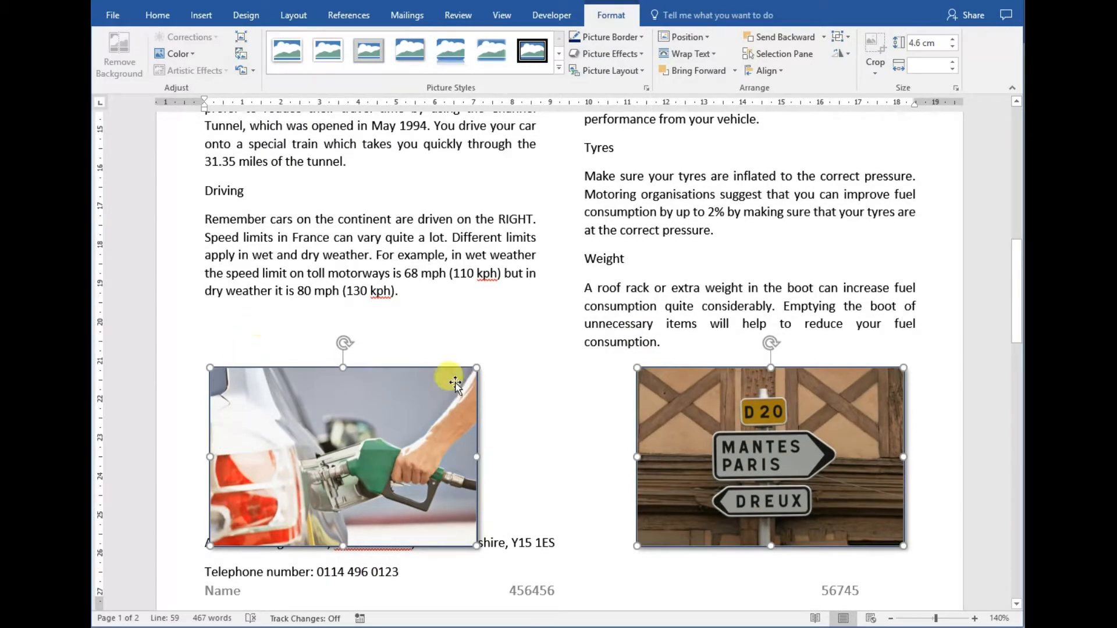
{"action": "left_click", "coordinate": [535, 444]}
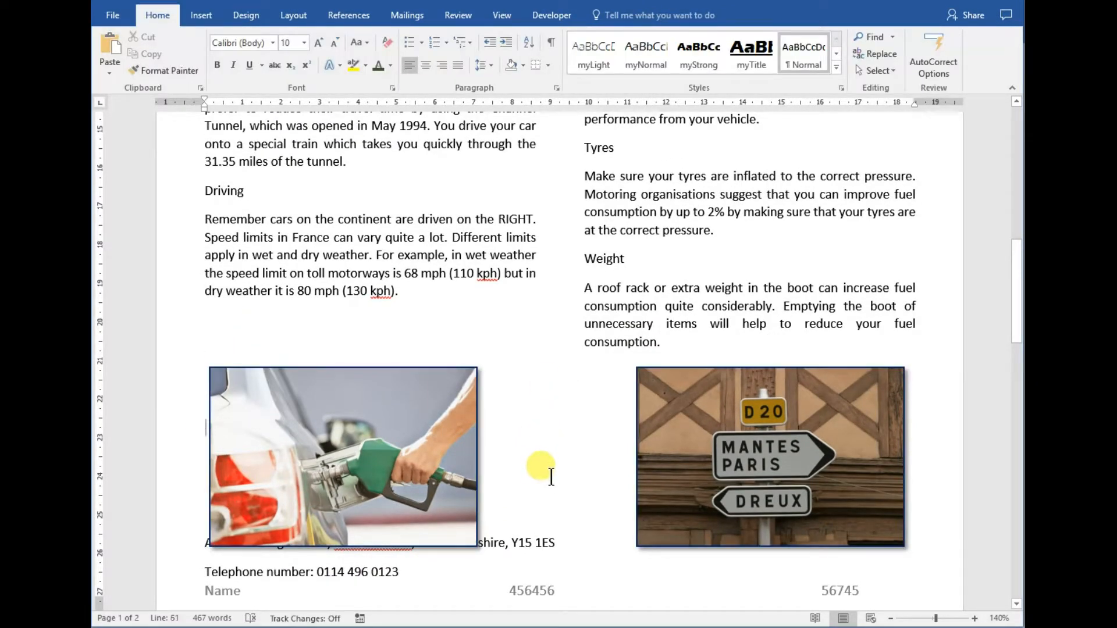
{"action": "key", "text": "Return"}
{"action": "key", "text": "Return"}
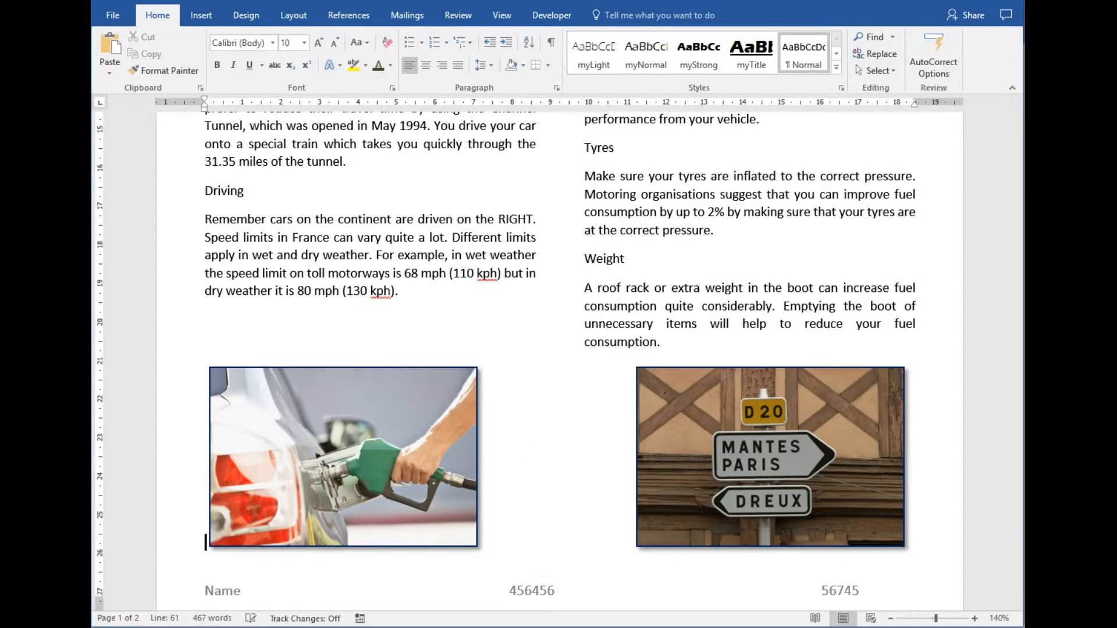
{"action": "scroll", "coordinate": [269, 419], "scroll_direction": "down", "scroll_amount": 7}
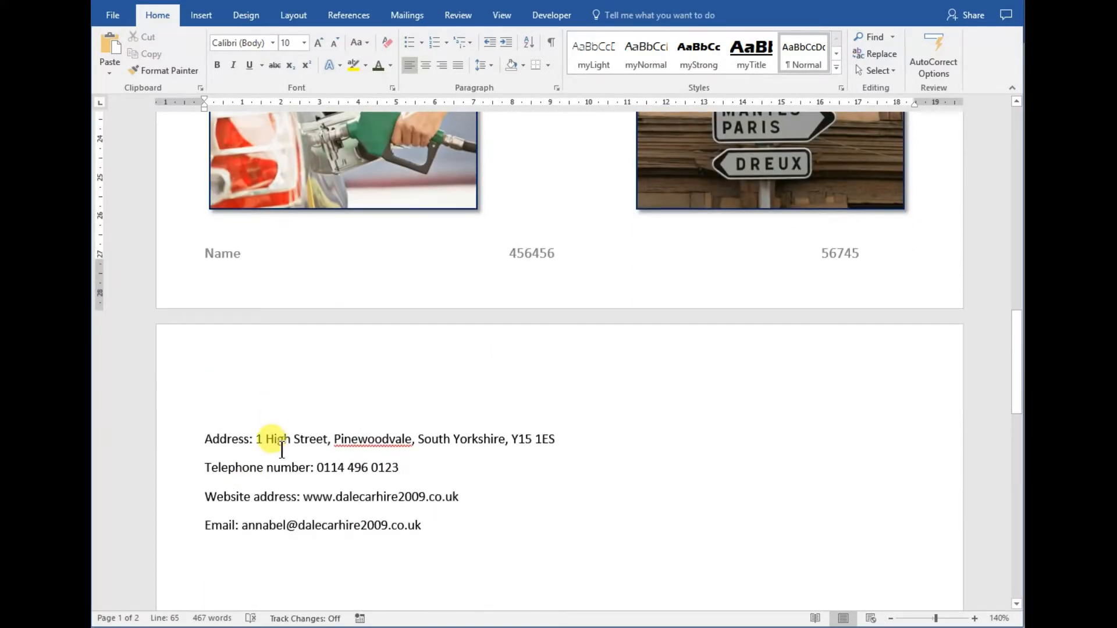
{"action": "scroll", "coordinate": [250, 412], "scroll_direction": "up", "scroll_amount": 5}
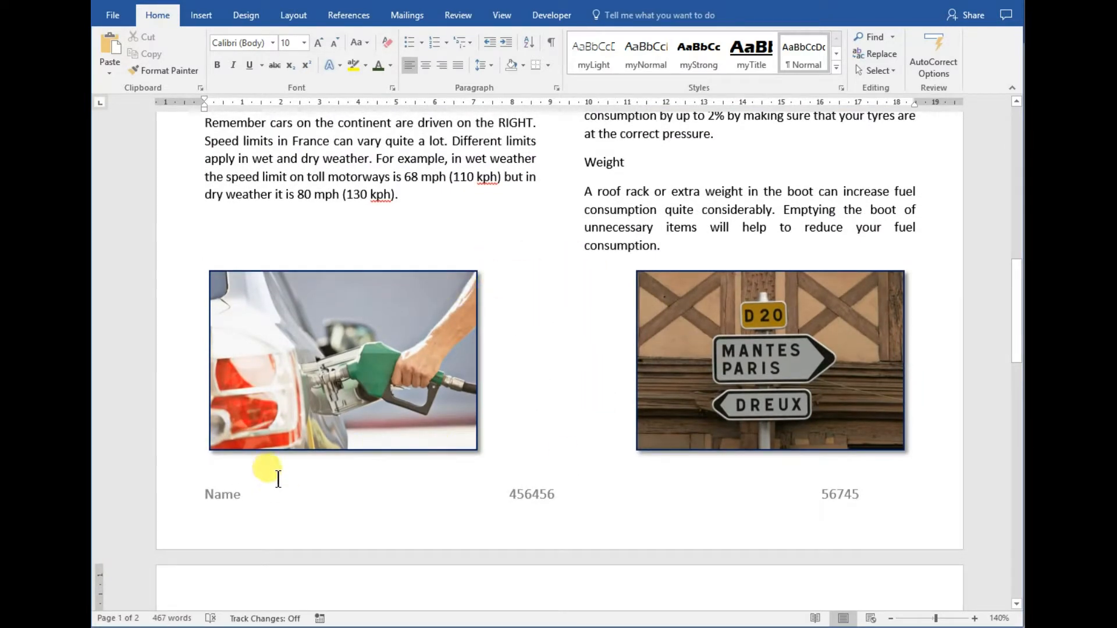
Remove the blank line above the heading "How to reduce fuel consumption" so it lines up with "Tips for driving in France".
{"action": "scroll", "coordinate": [440, 480], "scroll_direction": "up", "scroll_amount": 8}
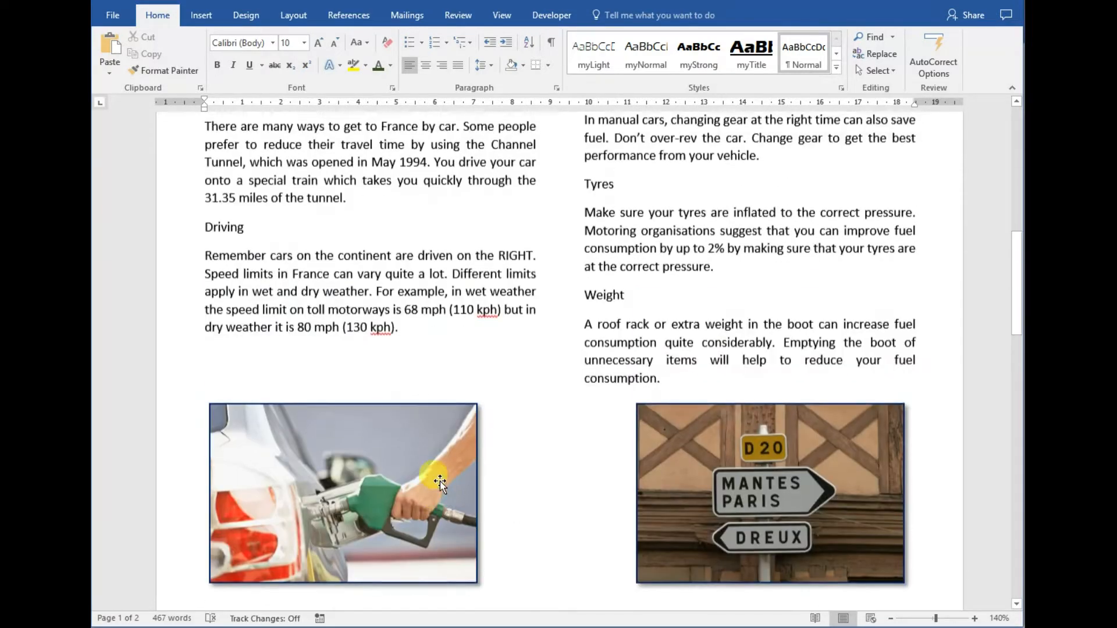
{"action": "scroll", "coordinate": [440, 481], "scroll_direction": "up", "scroll_amount": 2}
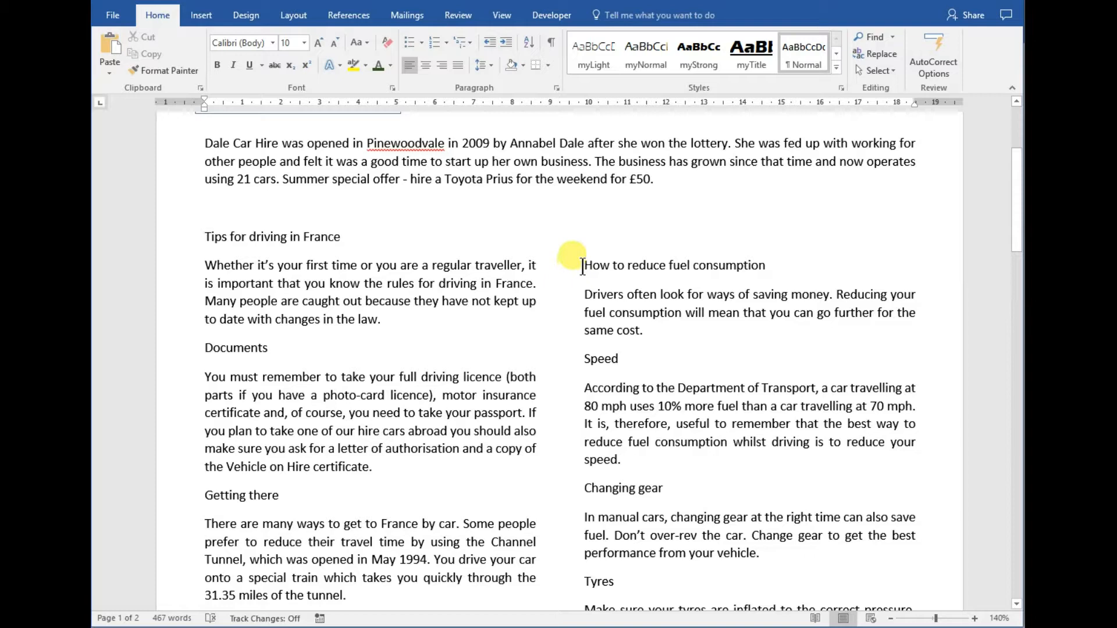
{"action": "left_click", "coordinate": [583, 266]}
{"action": "scroll", "coordinate": [358, 368], "scroll_direction": "up", "scroll_amount": 1}
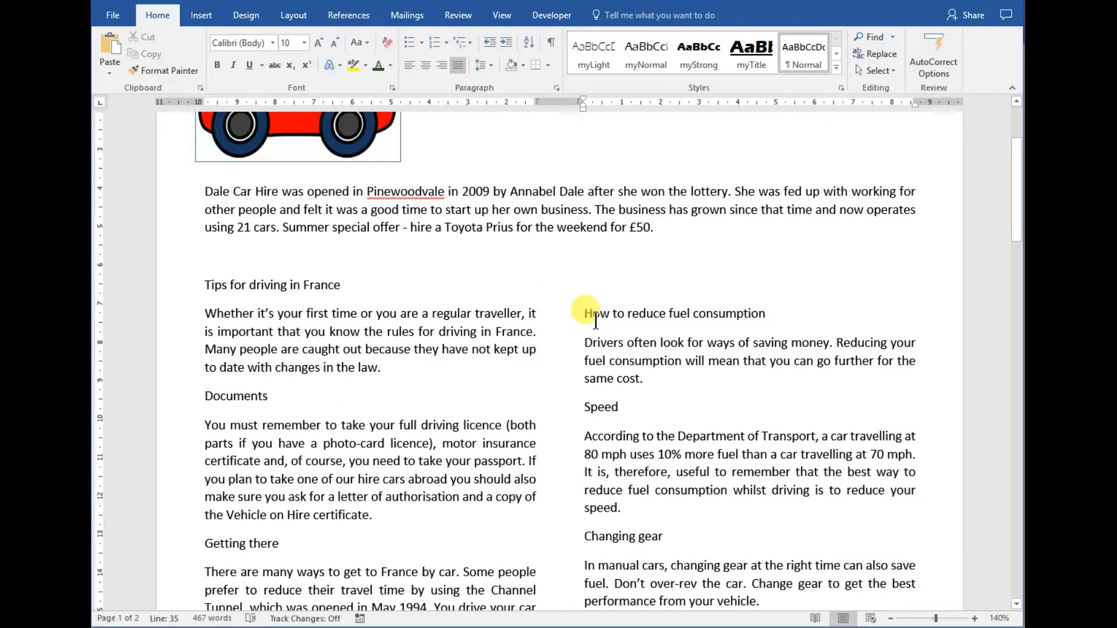
{"action": "left_click_drag", "start_coordinate": [206, 285], "coordinate": [406, 478]}
{"action": "left_click_drag", "start_coordinate": [584, 313], "coordinate": [661, 403]}
{"action": "left_click", "coordinate": [661, 404]}
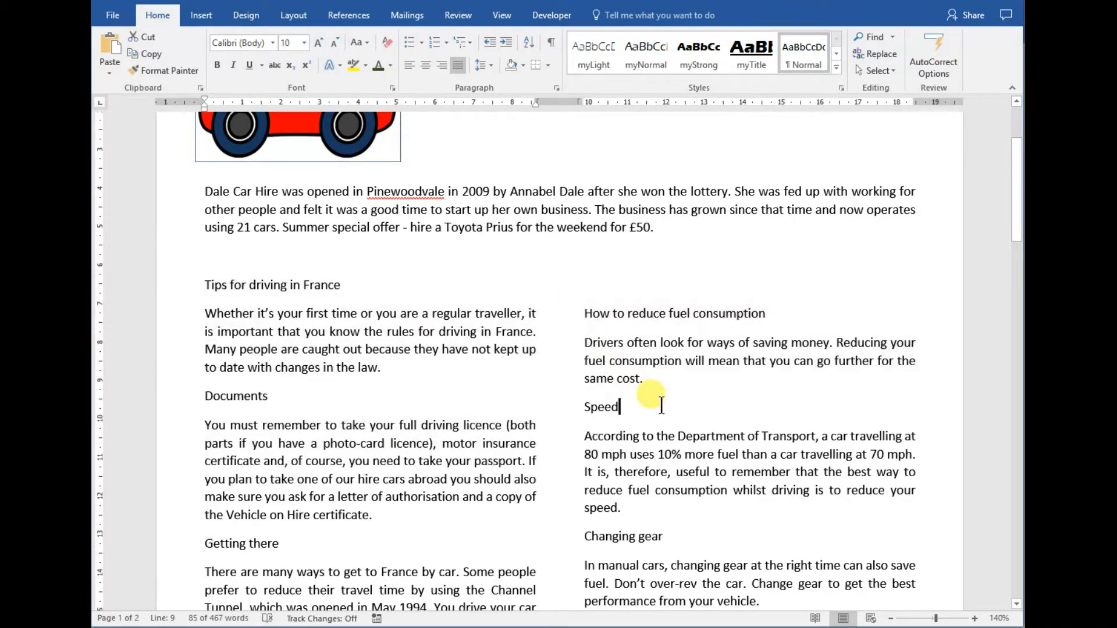
{"action": "left_click", "coordinate": [585, 312]}
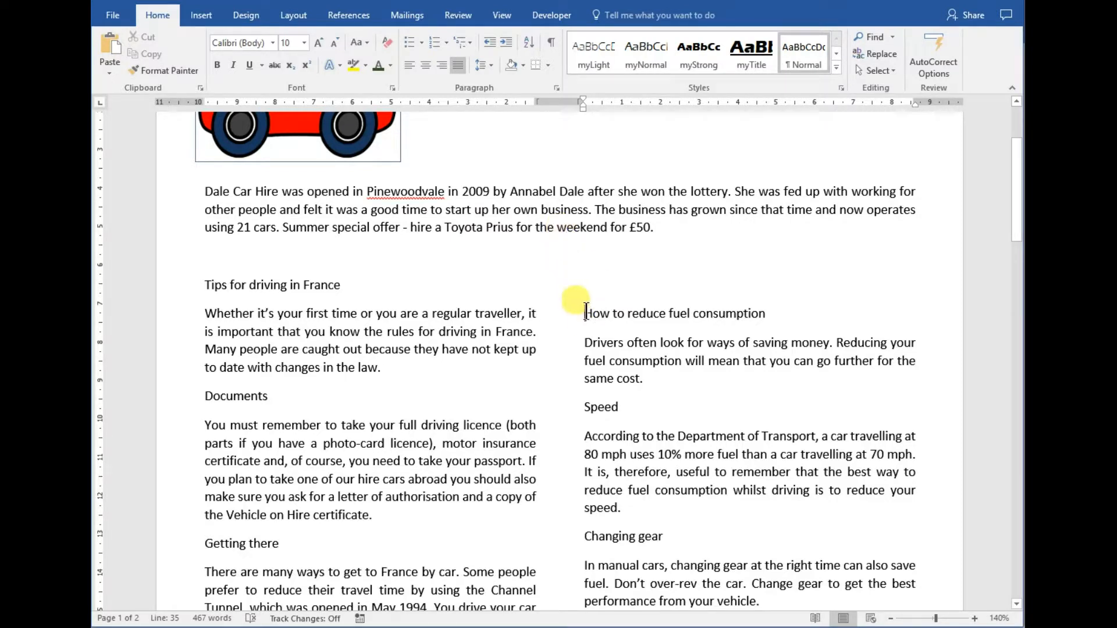
{"action": "key", "text": "BackSpace"}
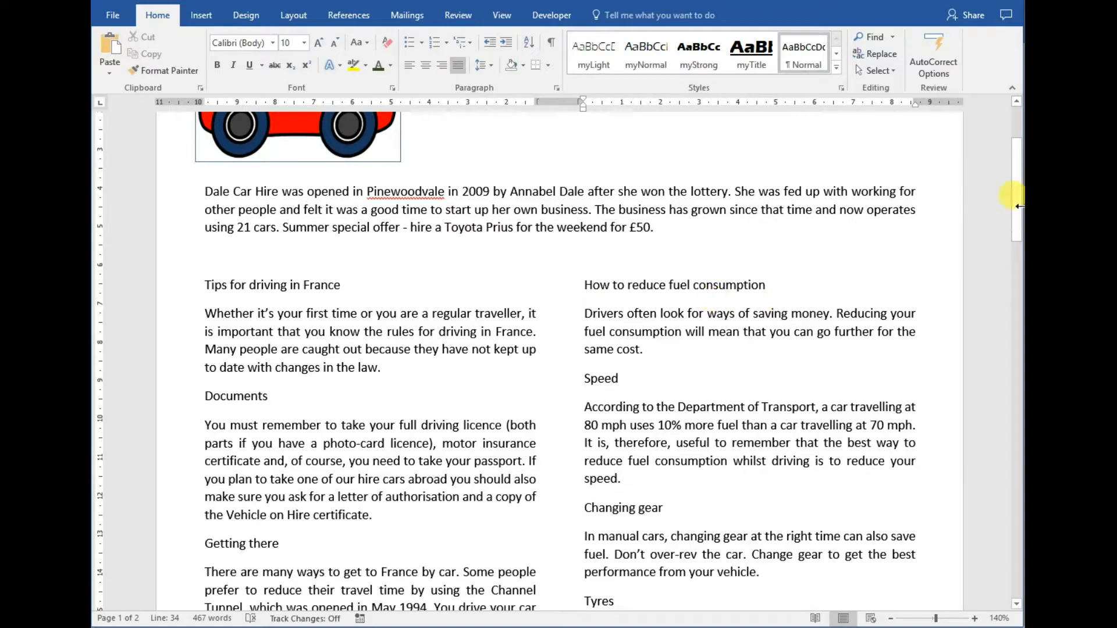
Make the heading "Tips for driving in France" bold and underlined.
{"action": "mouse_move", "coordinate": [1015, 189]}
{"action": "left_mouse_down"}
{"action": "mouse_move", "coordinate": [1019, 262]}
{"action": "mouse_move", "coordinate": [1010, 207]}
{"action": "left_mouse_up"}
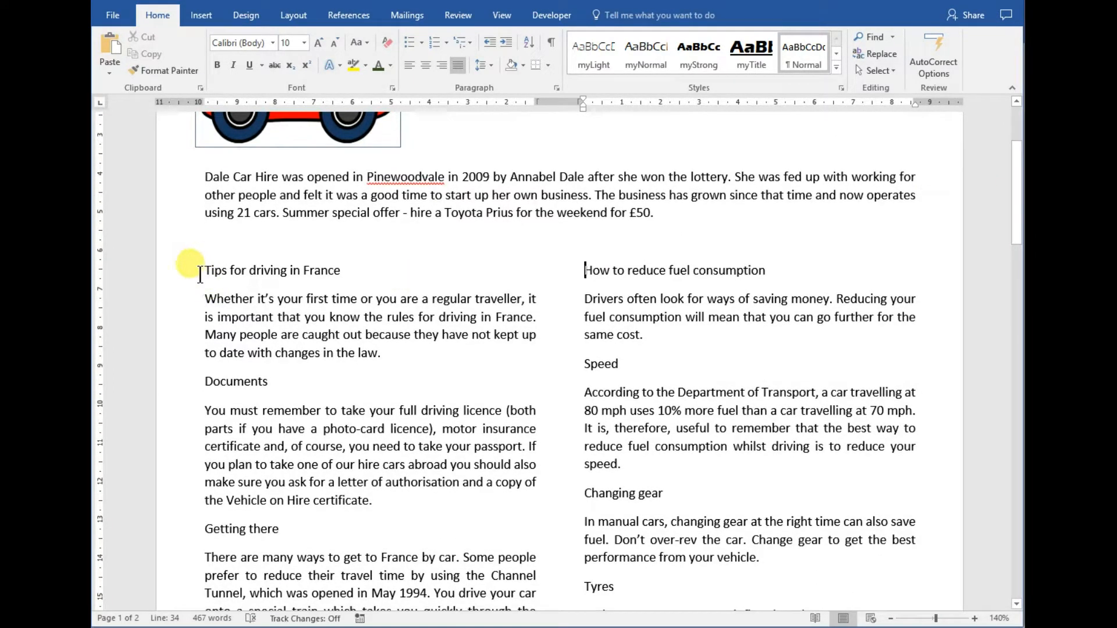
{"action": "triple_click", "coordinate": [343, 269]}
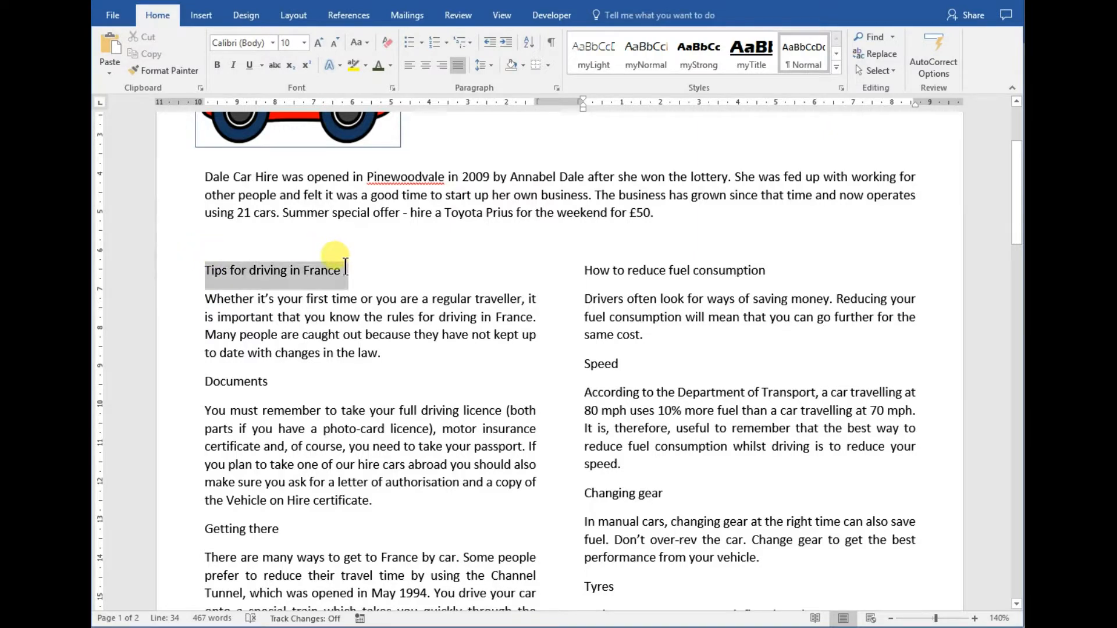
{"action": "left_click", "coordinate": [313, 348]}
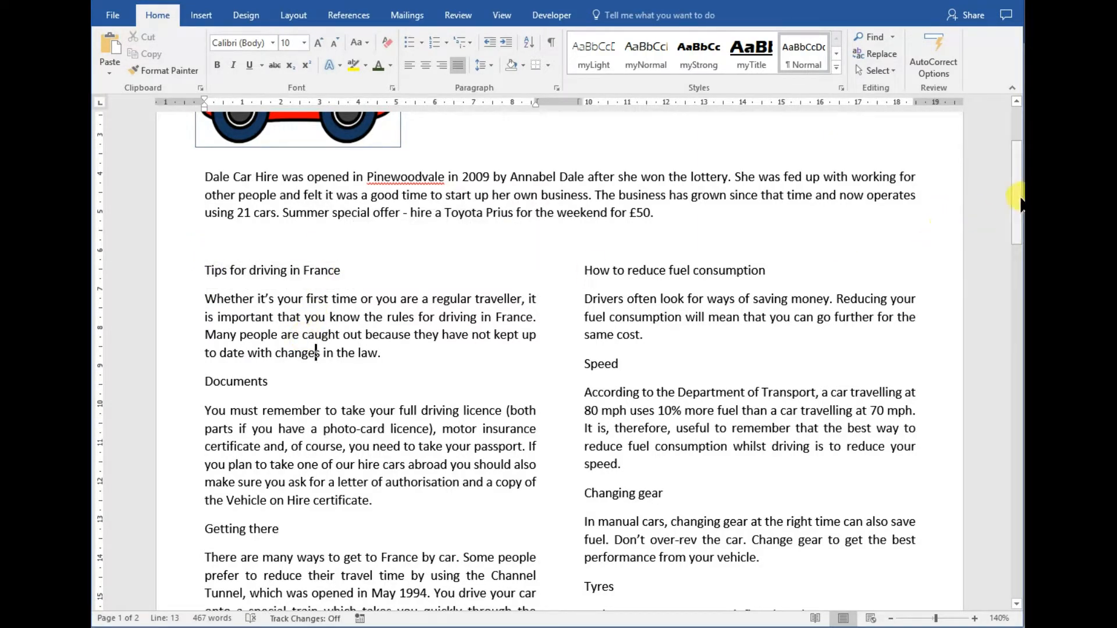
{"action": "scroll", "coordinate": [1018, 218], "scroll_direction": "up", "scroll_amount": 3}
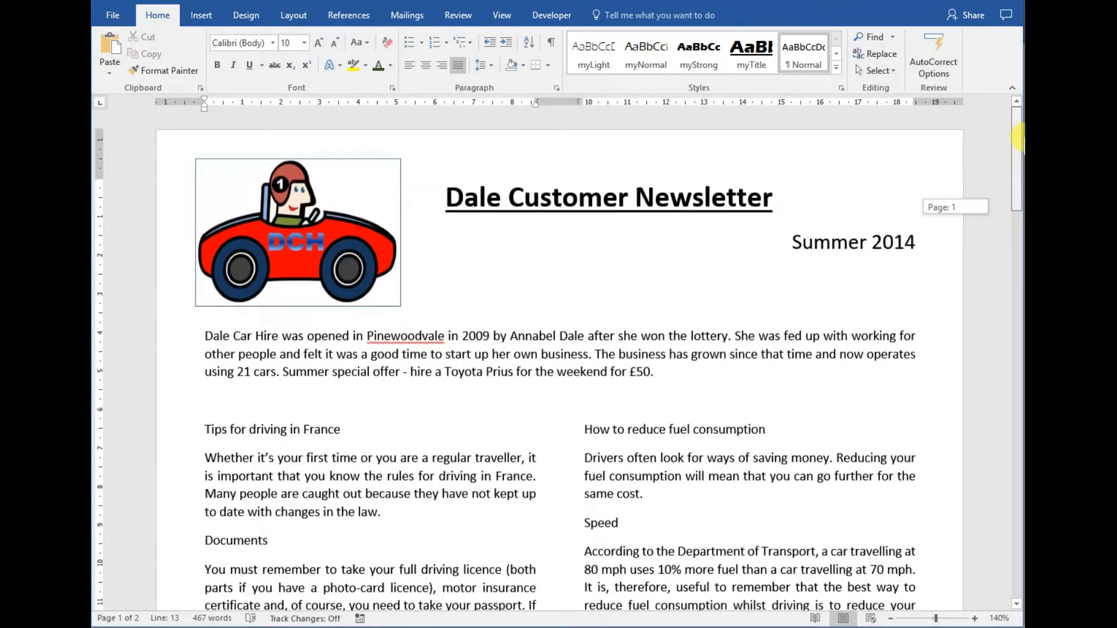
{"action": "left_click", "coordinate": [666, 203]}
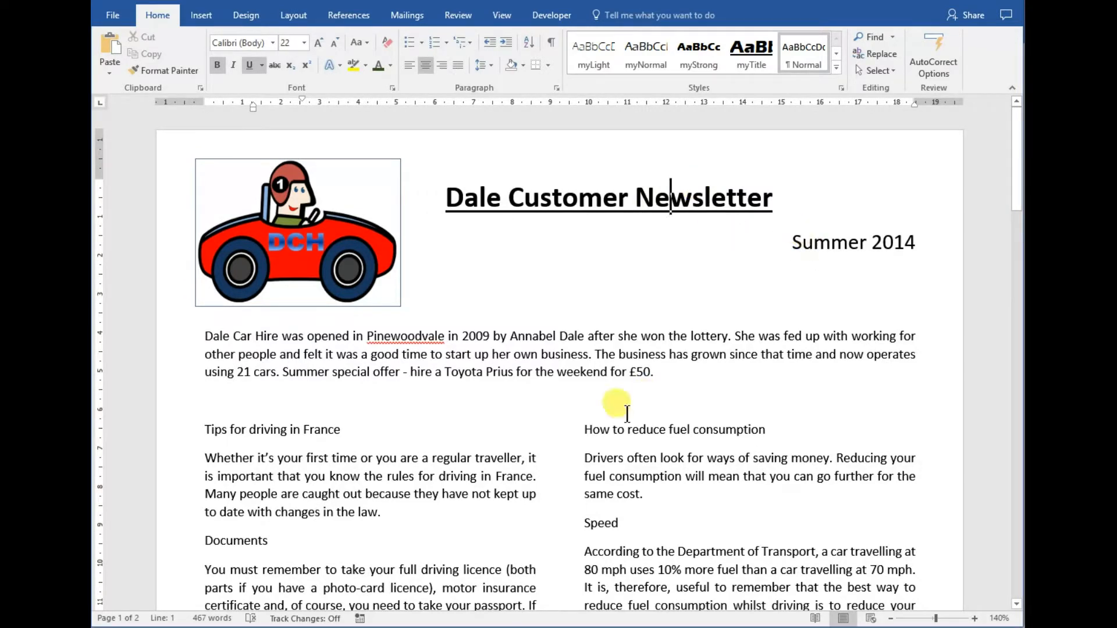
{"action": "scroll", "coordinate": [511, 387], "scroll_direction": "down", "scroll_amount": 3}
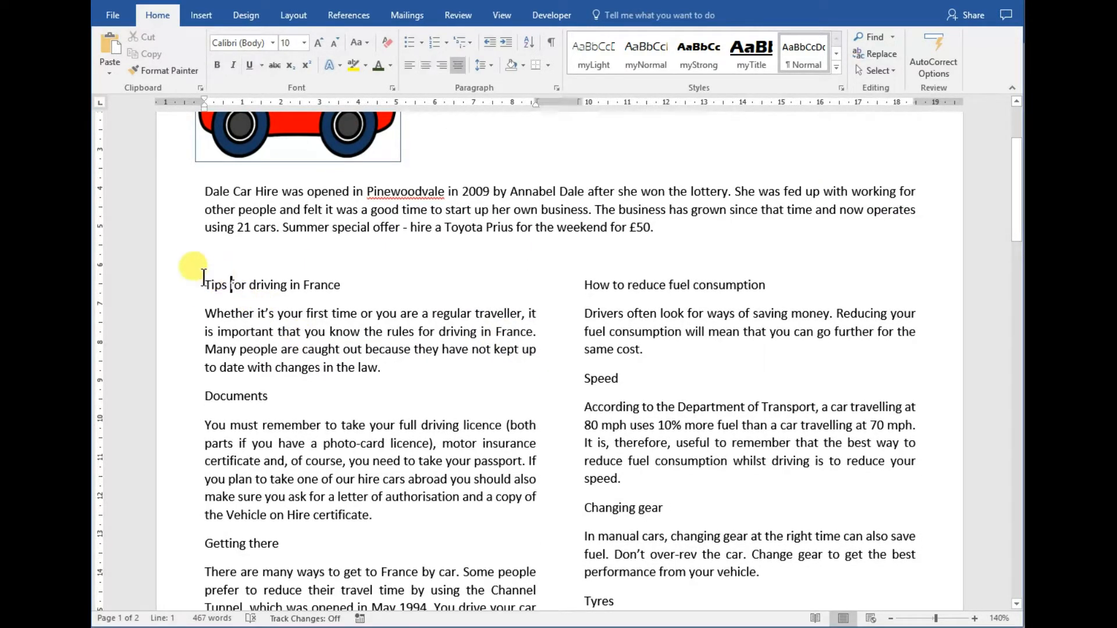
{"action": "left_click_drag", "start_coordinate": [205, 285], "coordinate": [340, 283]}
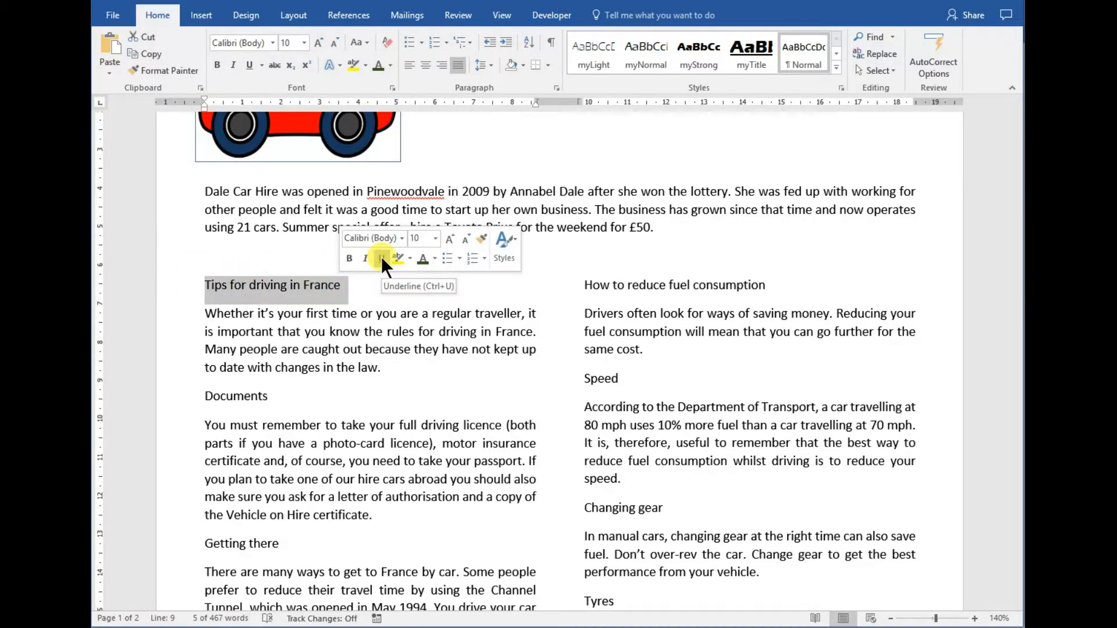
{"action": "left_click", "coordinate": [348, 259]}
{"action": "left_click", "coordinate": [381, 259]}
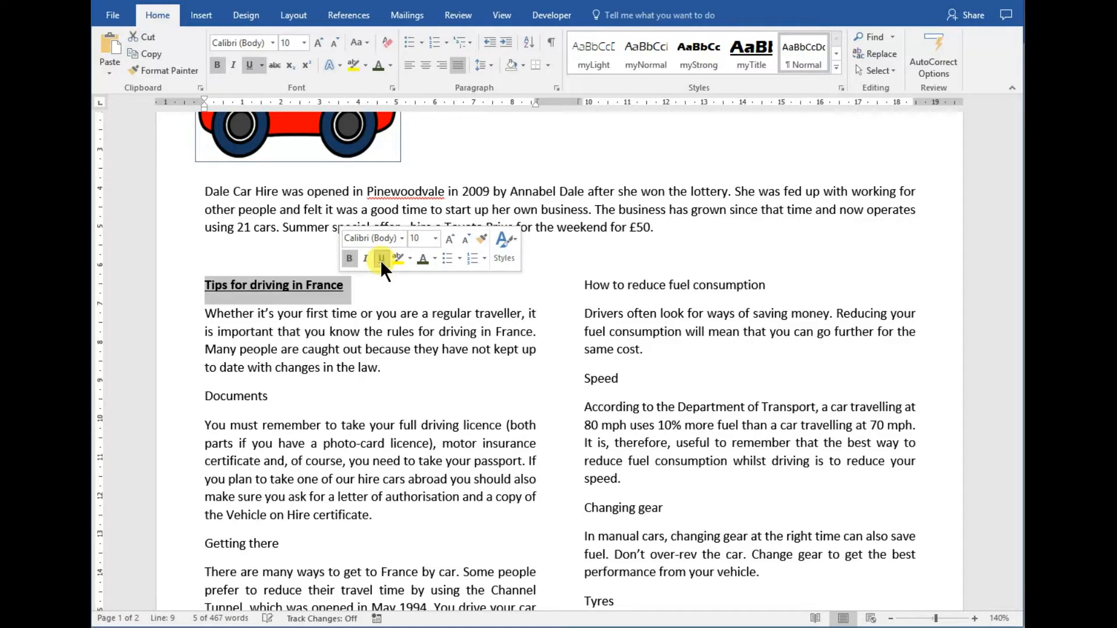
Make the heading "How to reduce fuel consumption" bold and underlined.
{"action": "left_click_drag", "start_coordinate": [584, 285], "coordinate": [741, 289]}
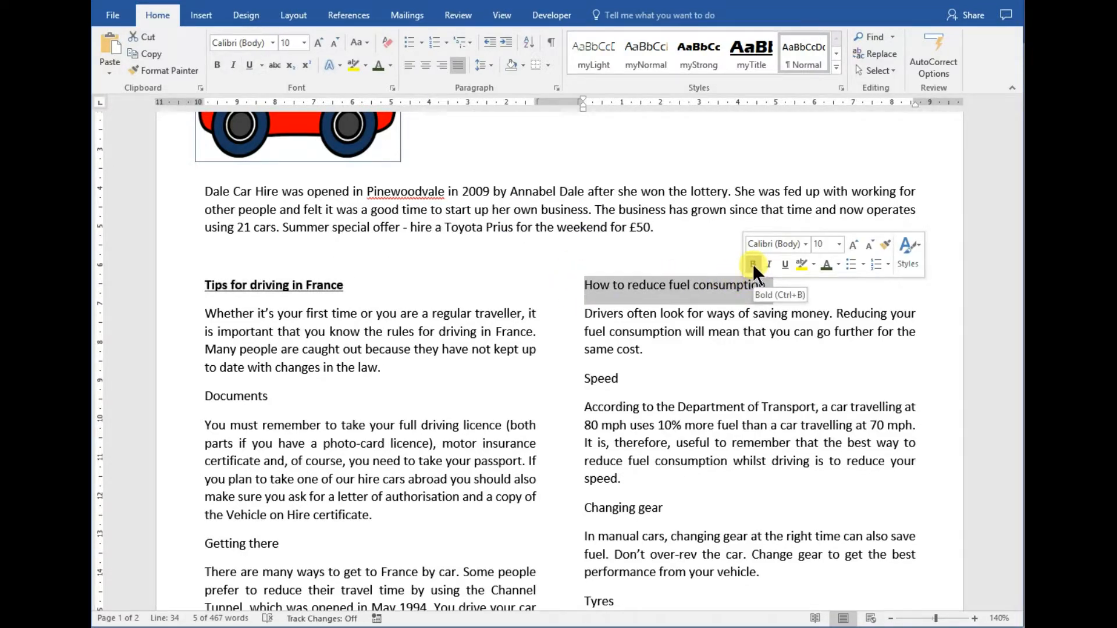
{"action": "left_click", "coordinate": [752, 264]}
{"action": "left_click", "coordinate": [785, 265]}
Make the subheadings "Documents", "Getting there" and "Driving" in the France article bold.
{"action": "scroll", "coordinate": [297, 395], "scroll_direction": "down", "scroll_amount": 2}
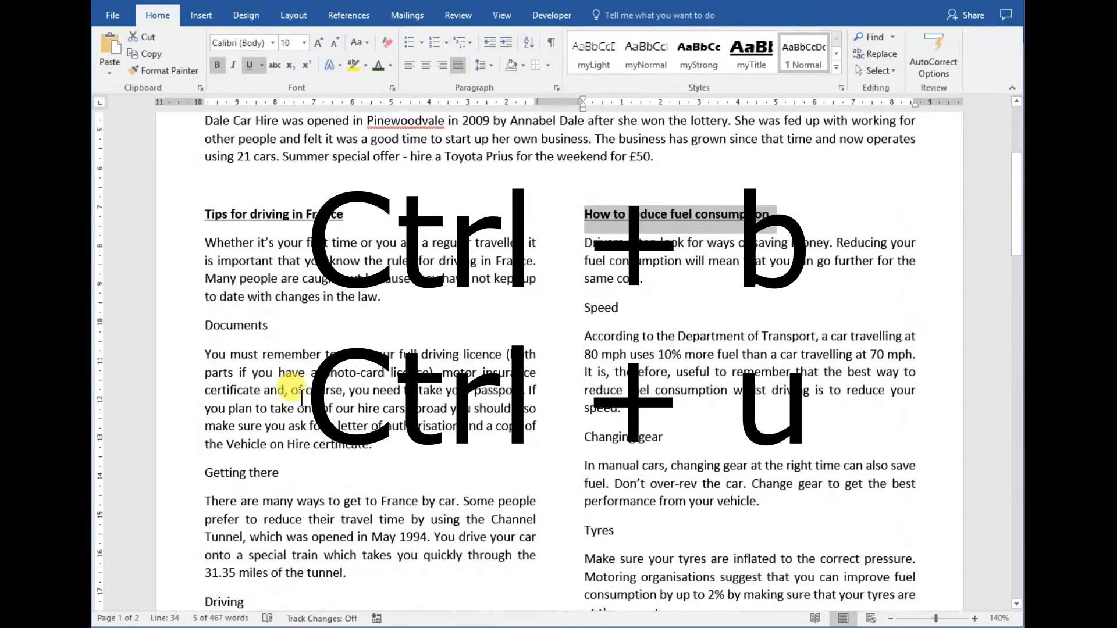
{"action": "left_click", "coordinate": [231, 302]}
{"action": "left_click_drag", "start_coordinate": [205, 302], "coordinate": [274, 299]}
{"action": "key", "text": "ctrl+b"}
{"action": "left_click_drag", "start_coordinate": [205, 448], "coordinate": [285, 448]}
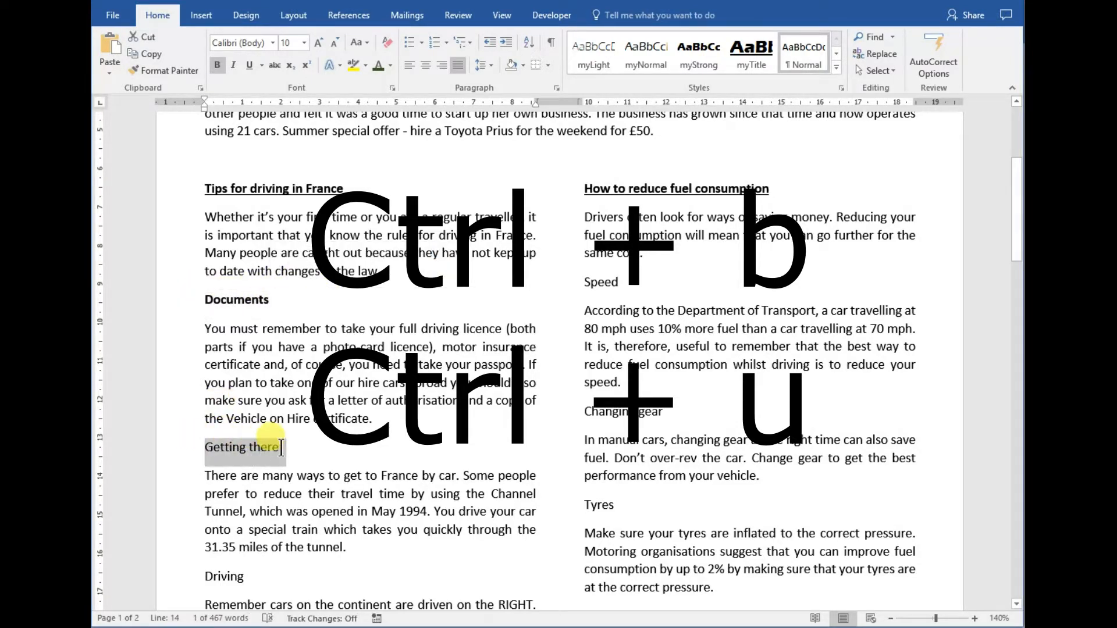
{"action": "left_click", "coordinate": [290, 424]}
{"action": "left_click_drag", "start_coordinate": [204, 575], "coordinate": [251, 576]}
{"action": "left_click", "coordinate": [236, 551]}
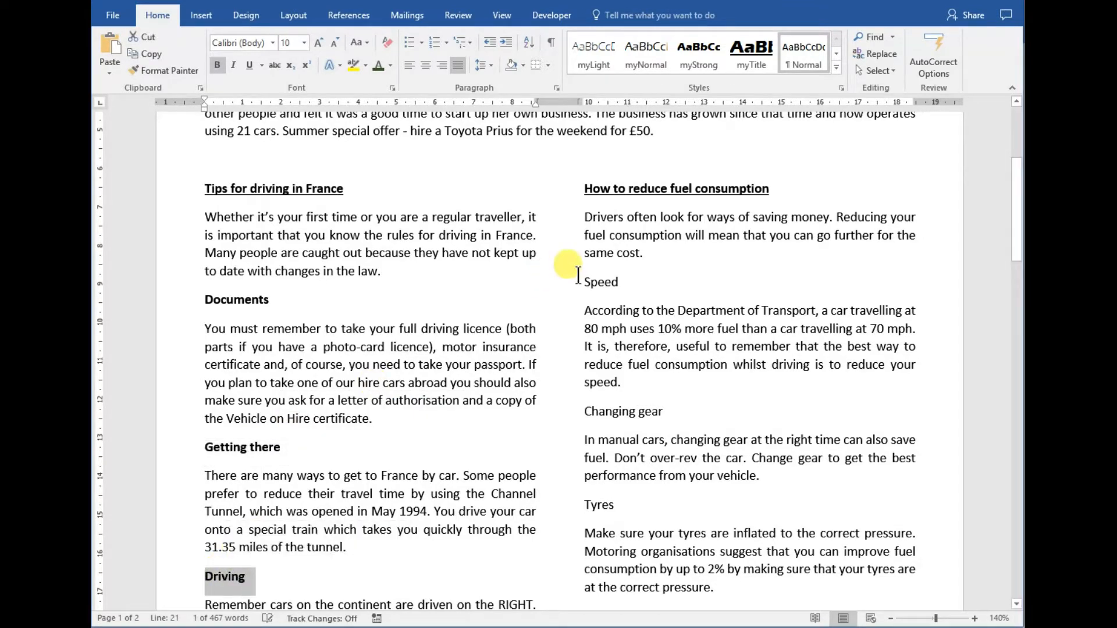
Make the subheadings "Speed", "Changing gear", "Tyres" and "Weight" in the fuel consumption article bold.
{"action": "left_click_drag", "start_coordinate": [585, 283], "coordinate": [623, 282]}
{"action": "left_click", "coordinate": [611, 255]}
{"action": "left_click_drag", "start_coordinate": [584, 411], "coordinate": [669, 412]}
{"action": "left_click", "coordinate": [671, 390]}
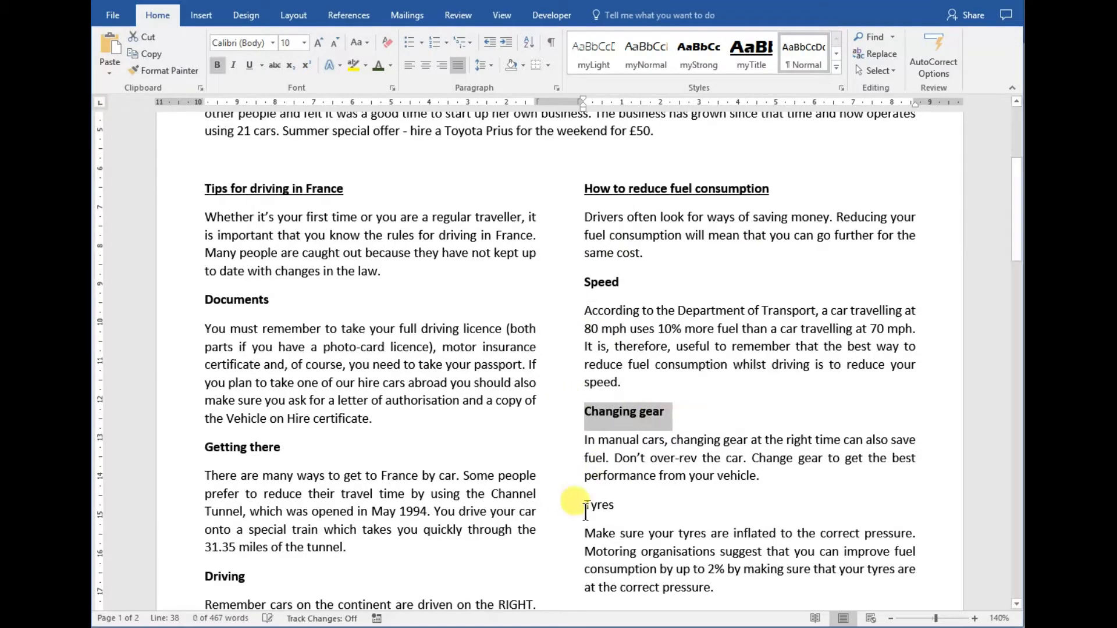
{"action": "left_click_drag", "start_coordinate": [584, 505], "coordinate": [623, 505]}
{"action": "left_click", "coordinate": [609, 481]}
{"action": "left_click", "coordinate": [640, 568]}
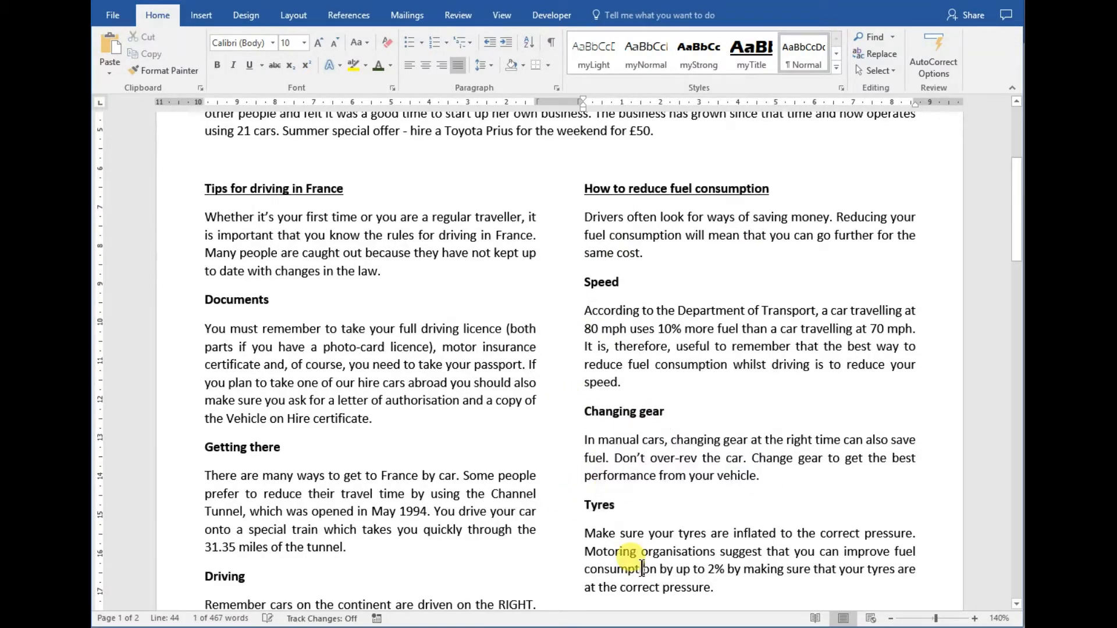
{"action": "scroll", "coordinate": [636, 564], "scroll_direction": "down", "scroll_amount": 4}
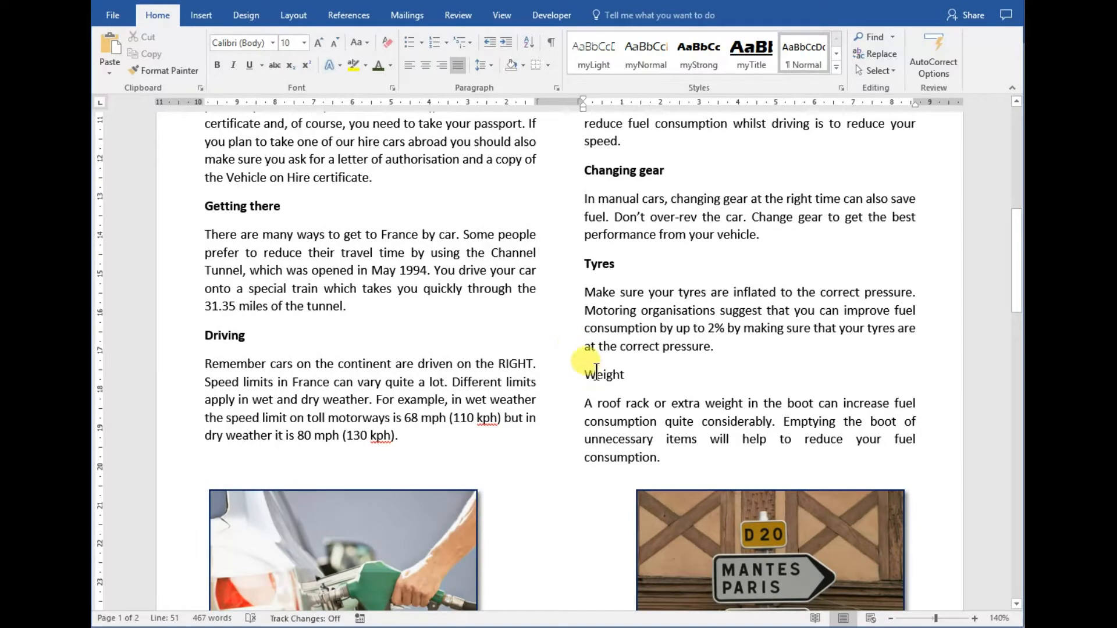
{"action": "left_click_drag", "start_coordinate": [584, 374], "coordinate": [627, 375]}
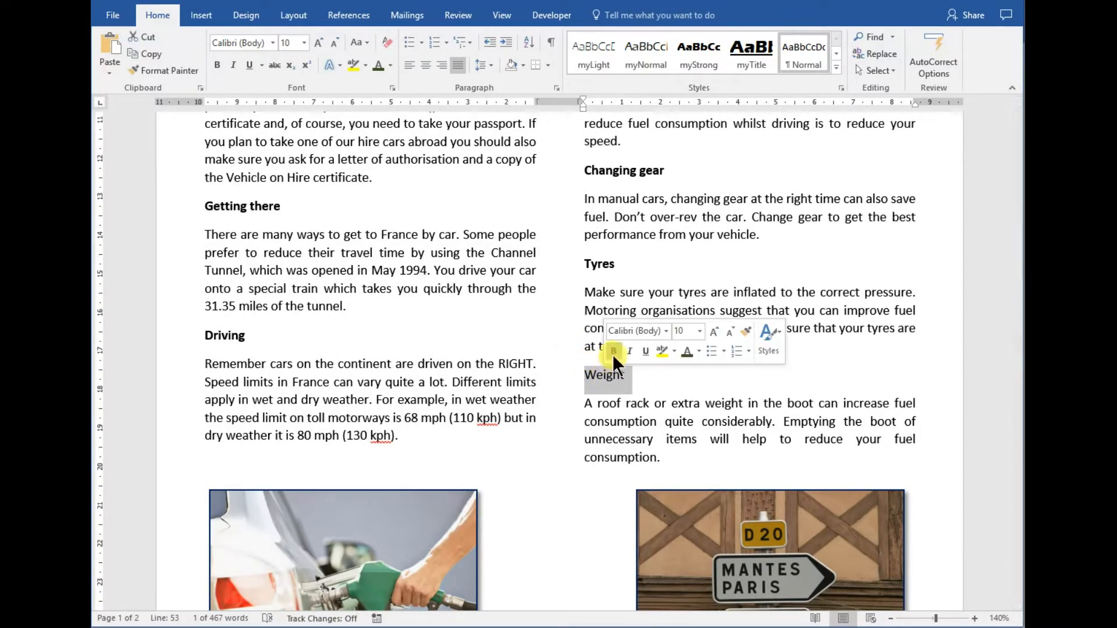
{"action": "left_click", "coordinate": [610, 353]}
Reduce the car logo beside the newsletter title to a height of 3.7 cm.
{"action": "scroll", "coordinate": [580, 472], "scroll_direction": "down", "scroll_amount": 4}
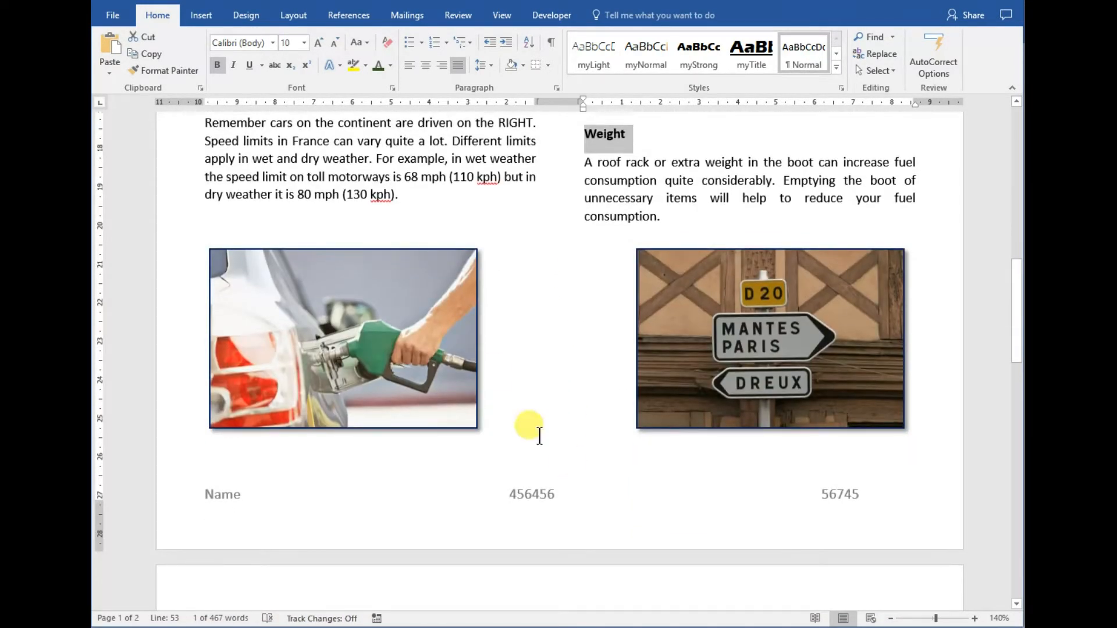
{"action": "scroll", "coordinate": [553, 337], "scroll_direction": "up", "scroll_amount": 3}
{"action": "left_click_drag", "start_coordinate": [1014, 259], "coordinate": [1015, 144]}
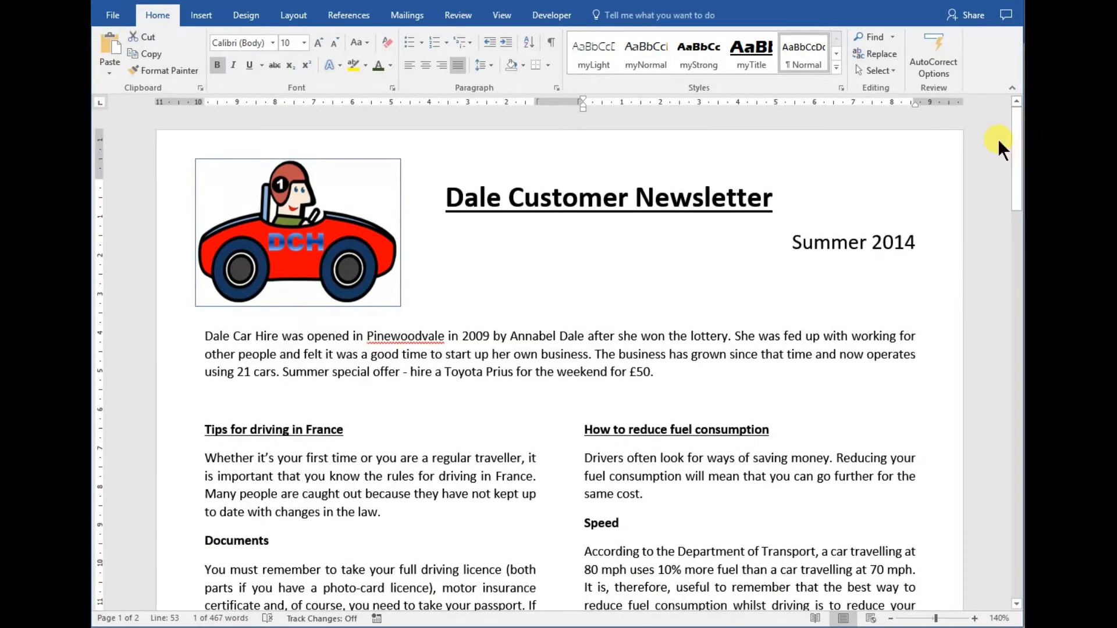
{"action": "left_click", "coordinate": [598, 319]}
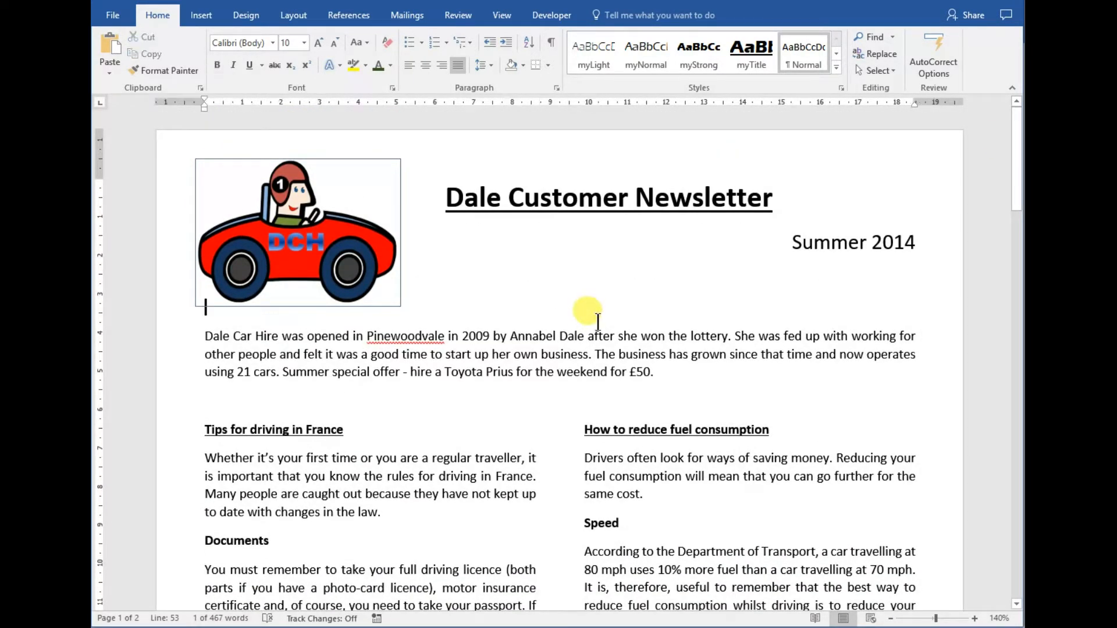
{"action": "left_click", "coordinate": [388, 278]}
{"action": "left_click", "coordinate": [614, 12]}
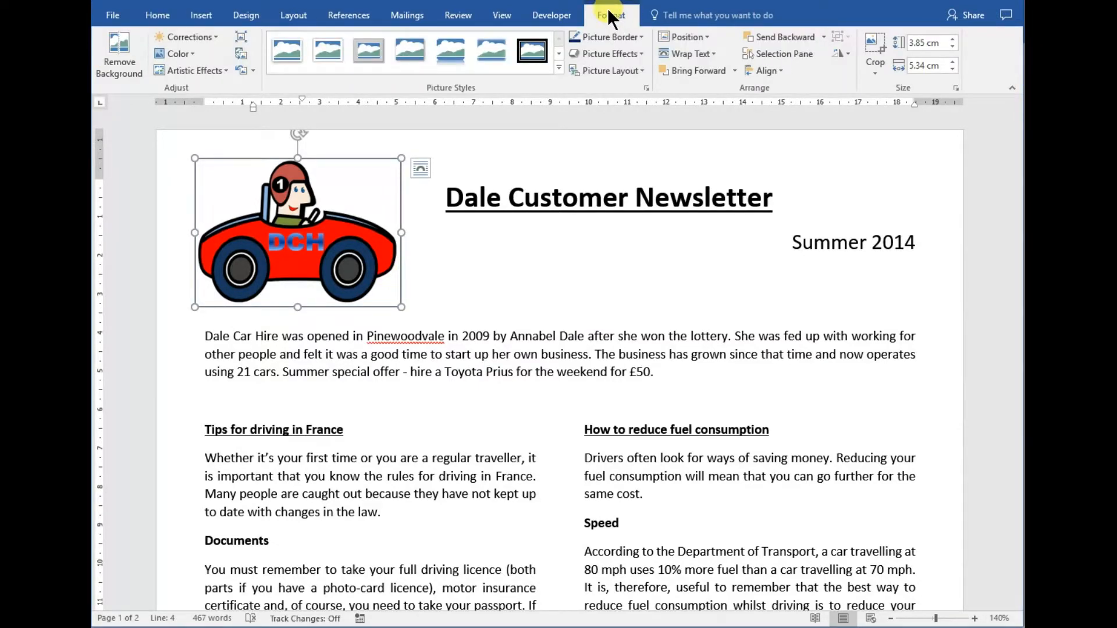
{"action": "left_click", "coordinate": [950, 47]}
{"action": "left_click", "coordinate": [949, 46]}
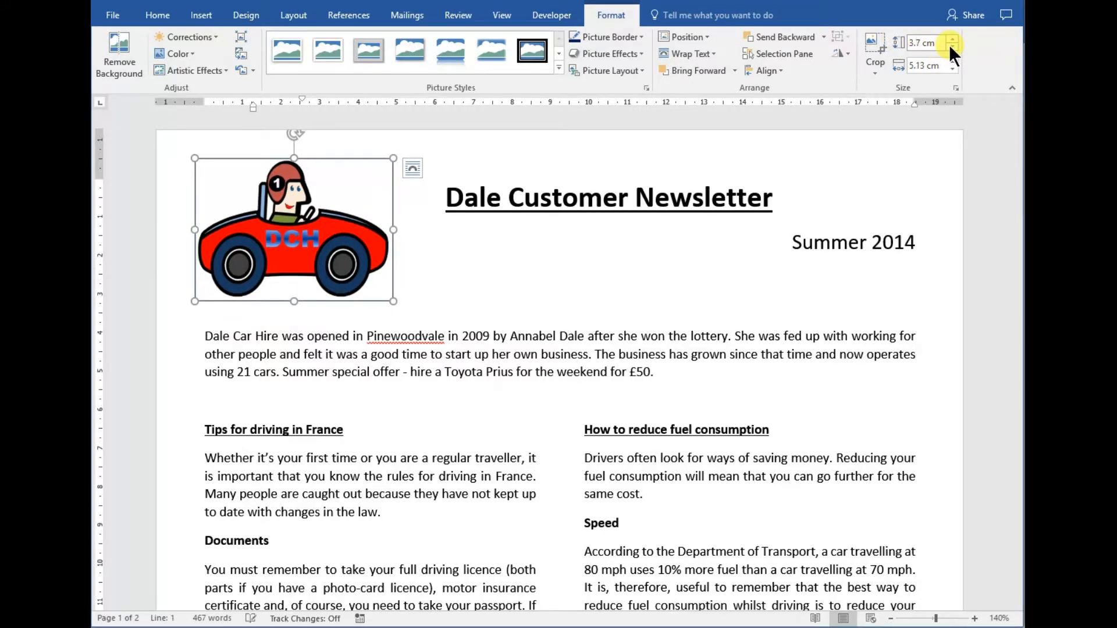
{"action": "left_click", "coordinate": [950, 46]}
{"action": "left_click", "coordinate": [952, 39]}
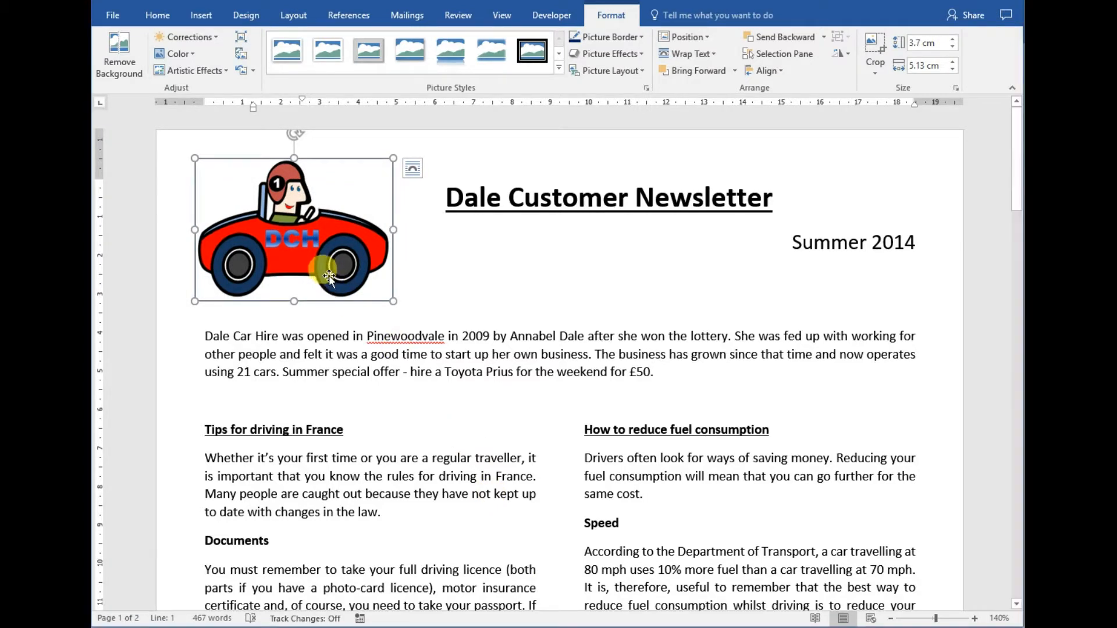
Move the car logo slightly up and to the left, and remove the blank line above the introductory paragraph.
{"action": "left_click_drag", "start_coordinate": [318, 274], "coordinate": [312, 269]}
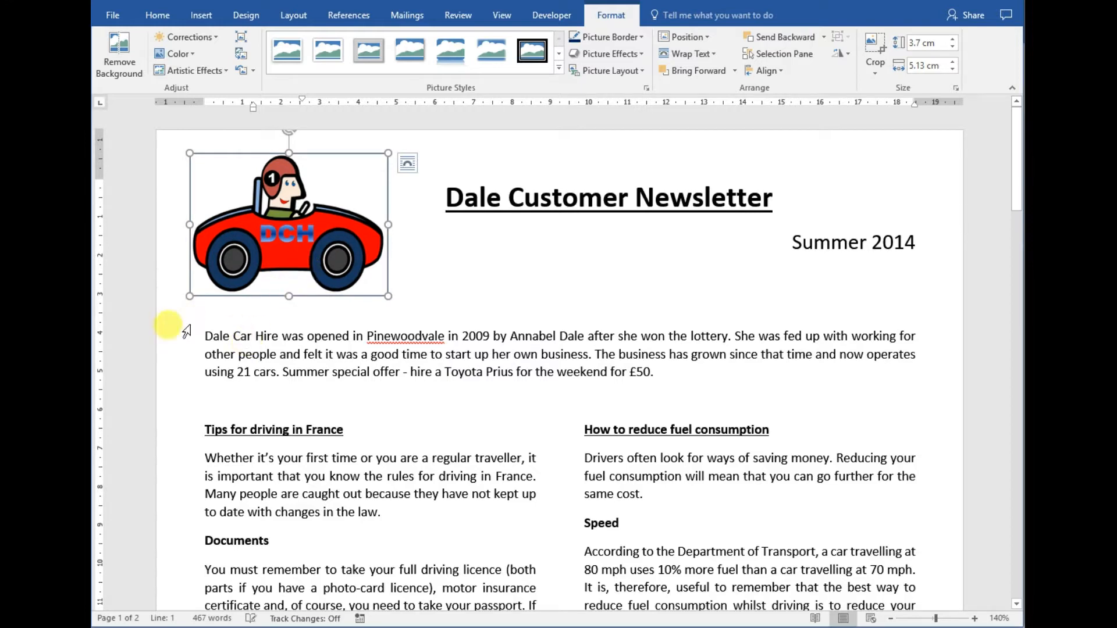
{"action": "left_click", "coordinate": [205, 336]}
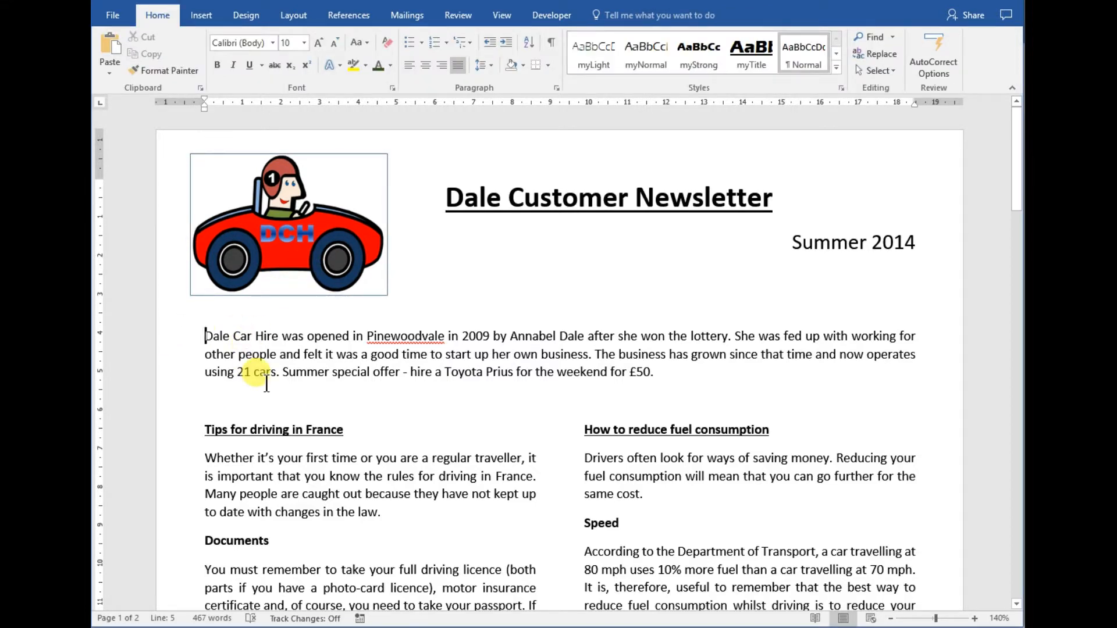
{"action": "key", "text": "BackSpace"}
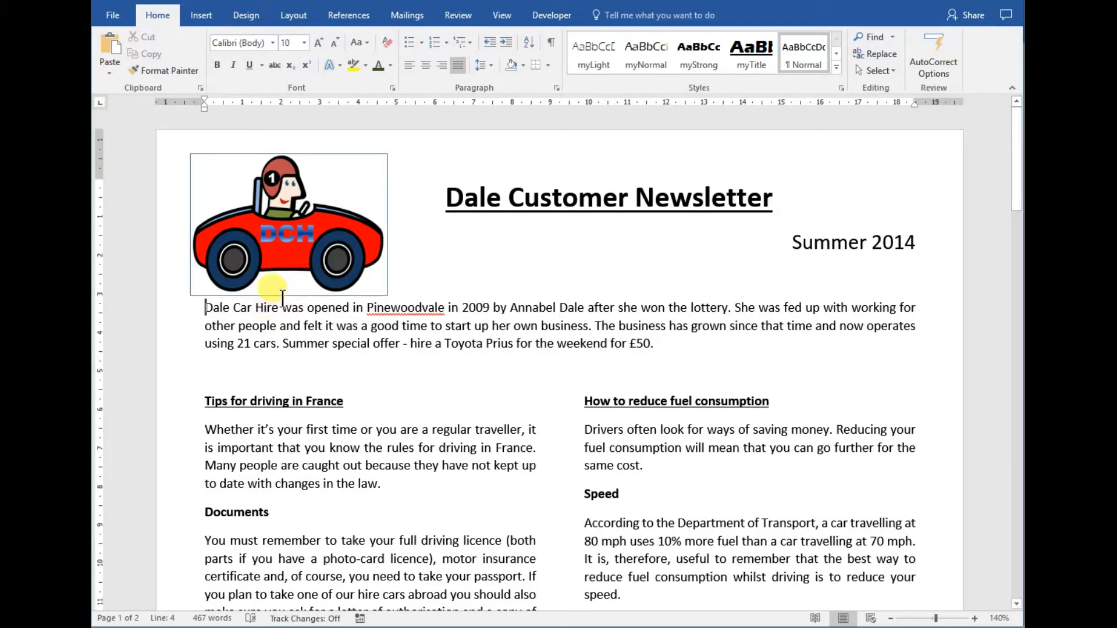
{"action": "left_click_drag", "start_coordinate": [283, 295], "coordinate": [283, 292]}
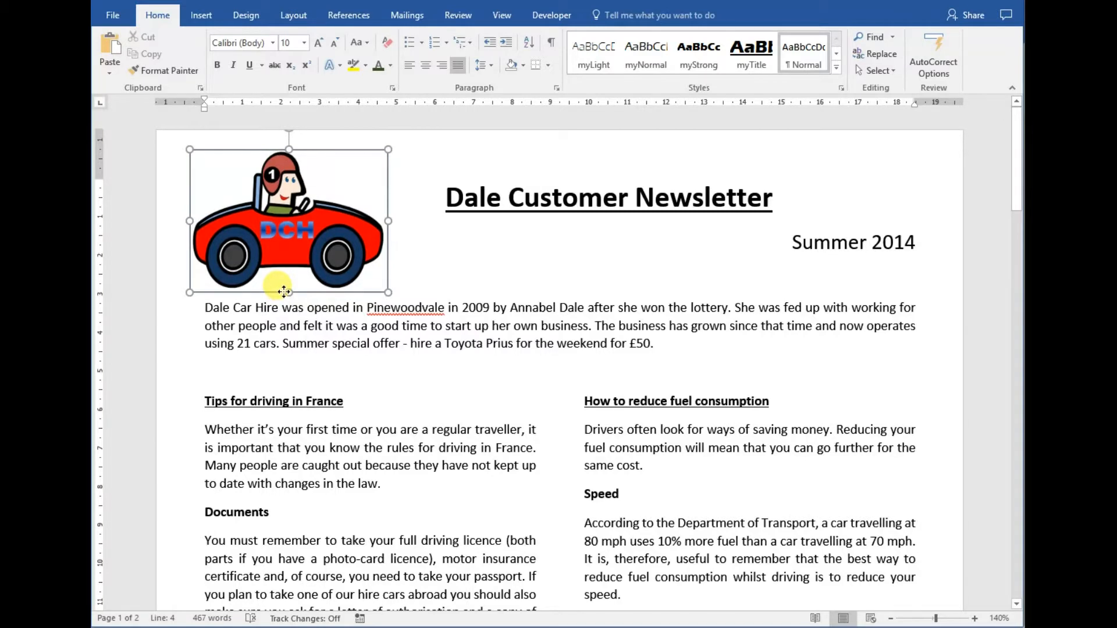
{"action": "left_click", "coordinate": [303, 344]}
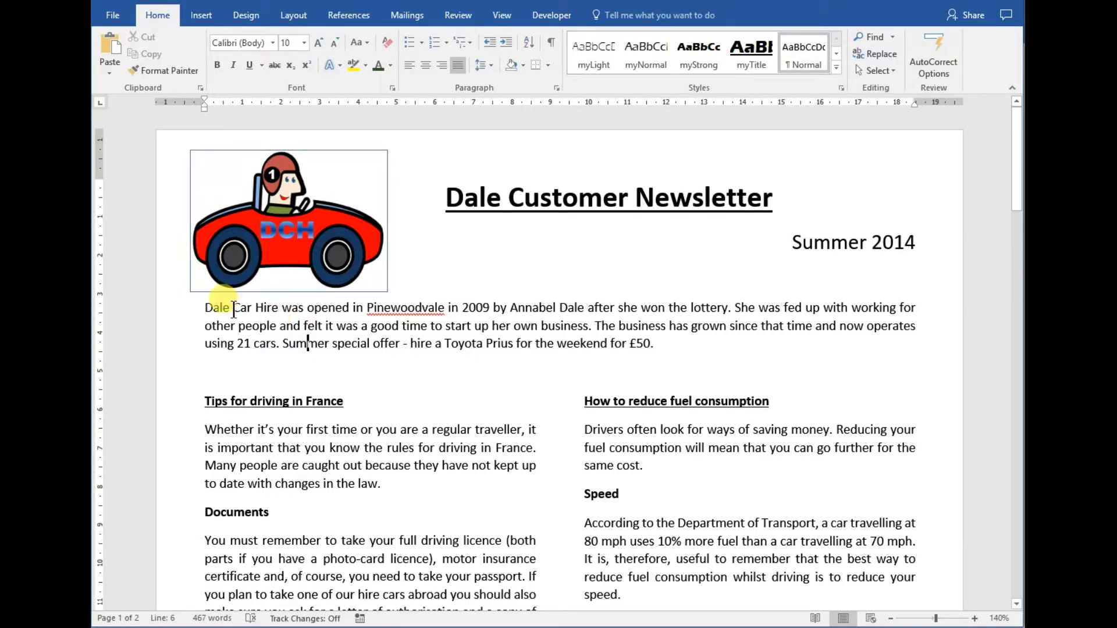
Make "Dale Car Hire", "Pinewoodvale" and the founder's full name bold in the introductory paragraph.
{"action": "left_click_drag", "start_coordinate": [207, 307], "coordinate": [281, 308]}
{"action": "left_click", "coordinate": [277, 284]}
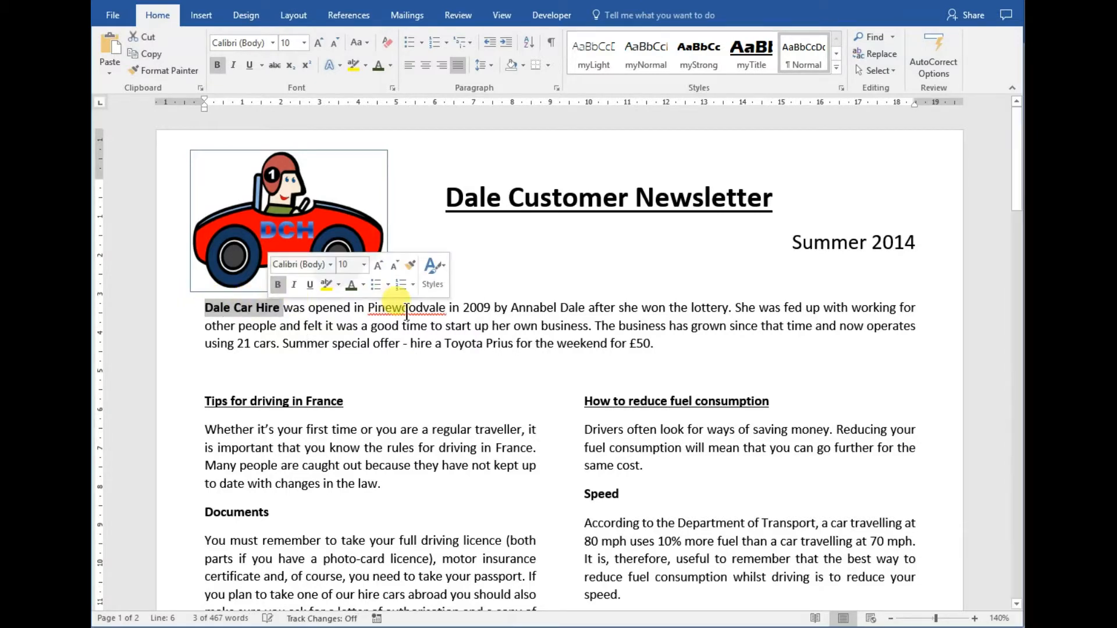
{"action": "double_click", "coordinate": [407, 308]}
{"action": "left_click", "coordinate": [417, 284]}
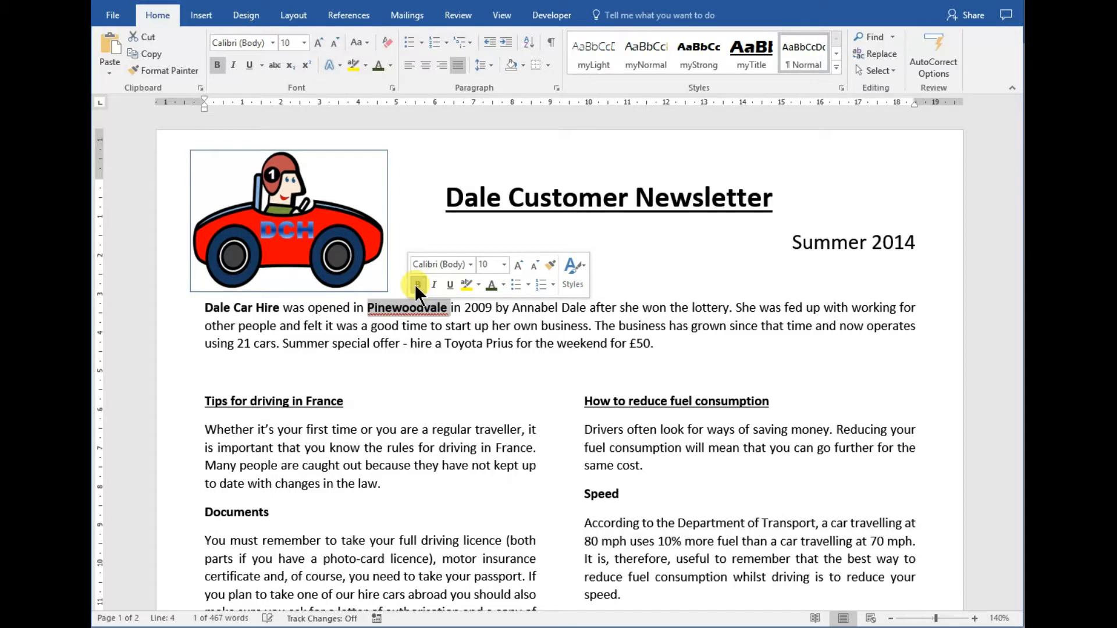
{"action": "left_click_drag", "start_coordinate": [512, 308], "coordinate": [581, 312]}
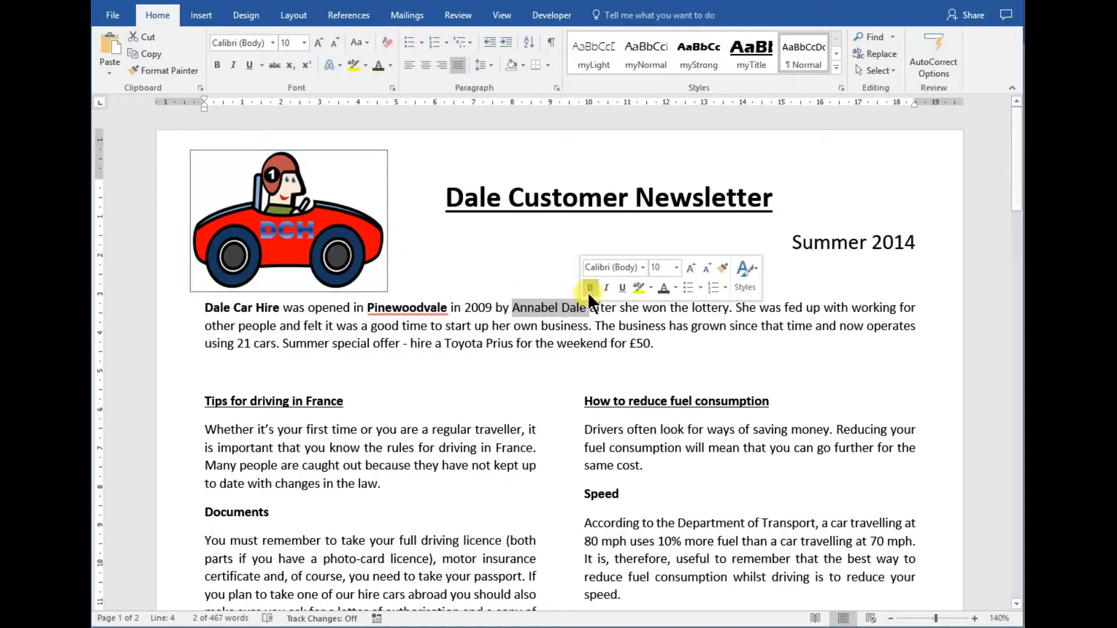
{"action": "left_click", "coordinate": [589, 288]}
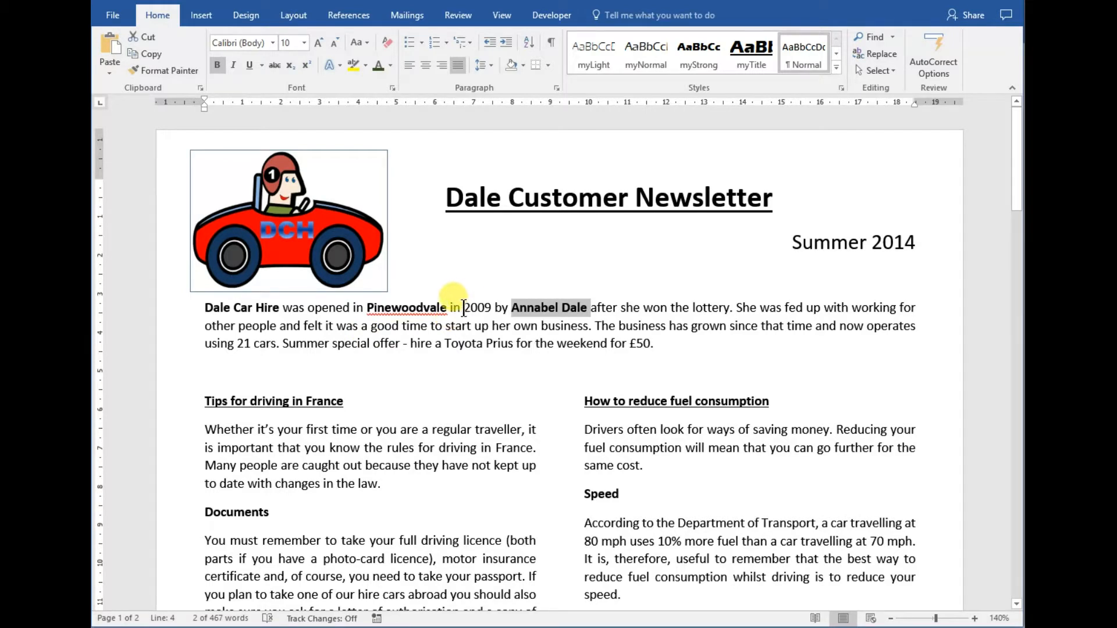
Italicise the year 2009 in the introductory paragraph.
{"action": "left_click_drag", "start_coordinate": [465, 309], "coordinate": [486, 307]}
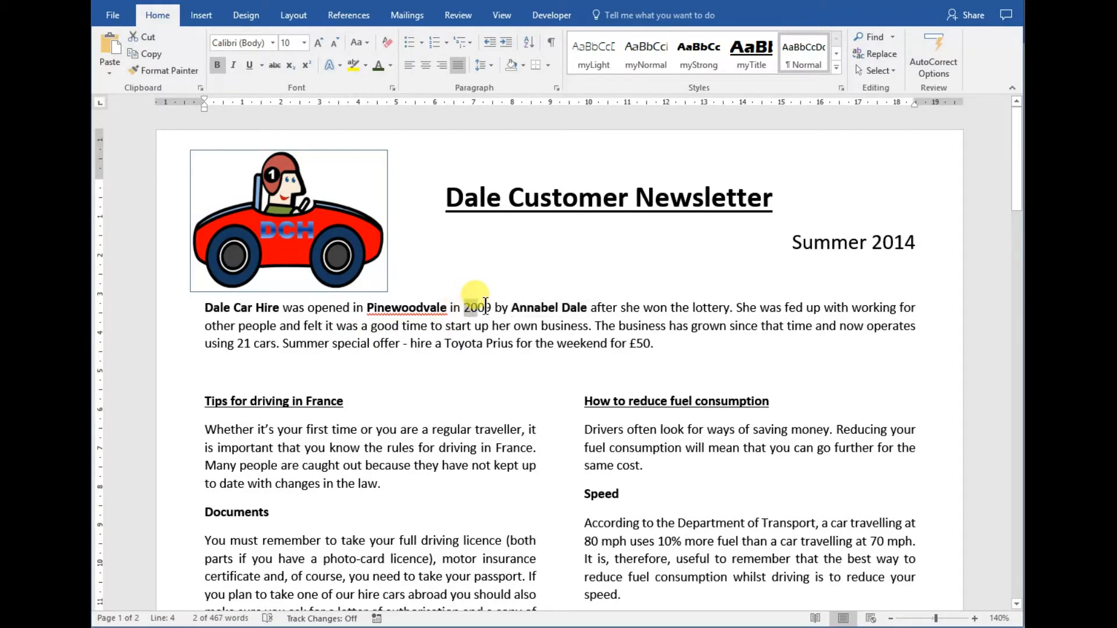
{"action": "left_click", "coordinate": [519, 281]}
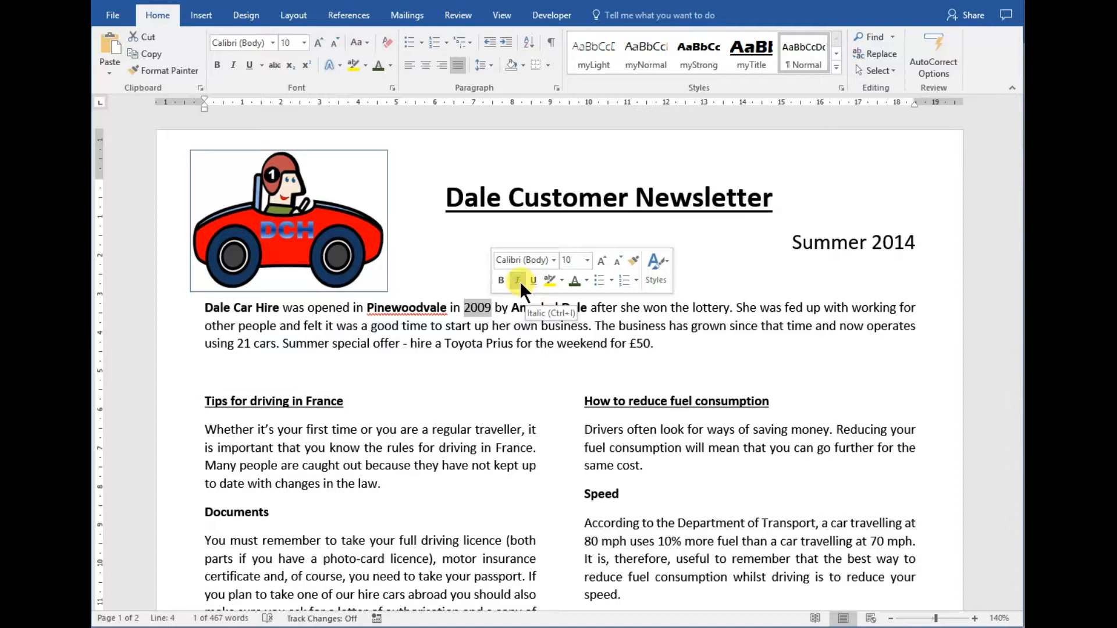
{"action": "left_click", "coordinate": [492, 359]}
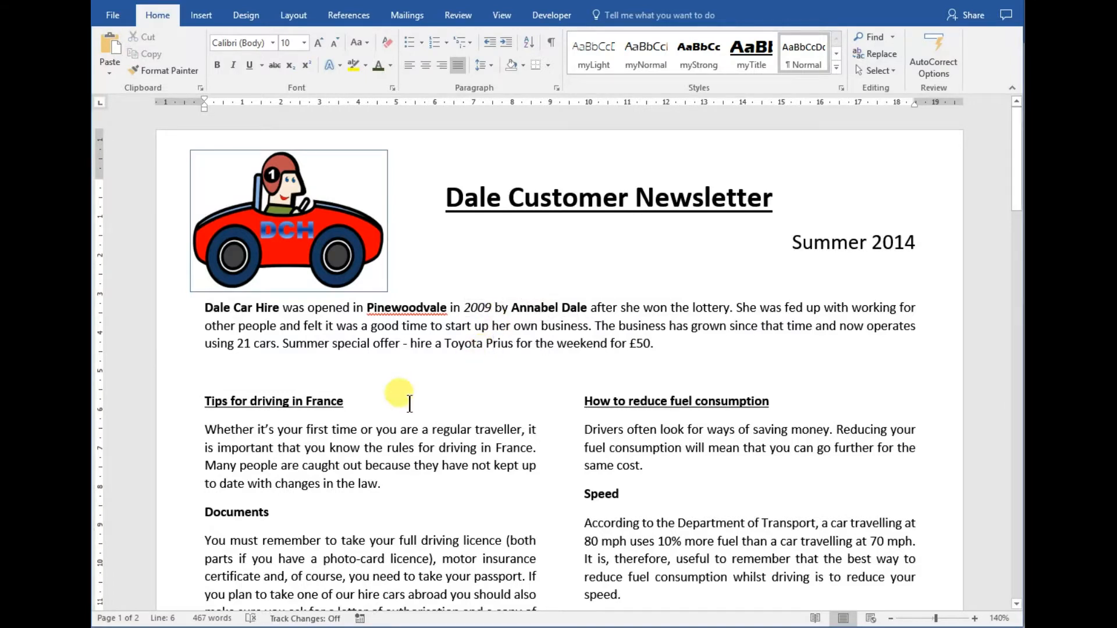
Make the contact detail labels "Address:", "Telephone number:", "Website address:" and "Email:" bold.
{"action": "scroll", "coordinate": [312, 357], "scroll_direction": "down", "scroll_amount": 1}
{"action": "scroll", "coordinate": [313, 357], "scroll_direction": "down", "scroll_amount": 4}
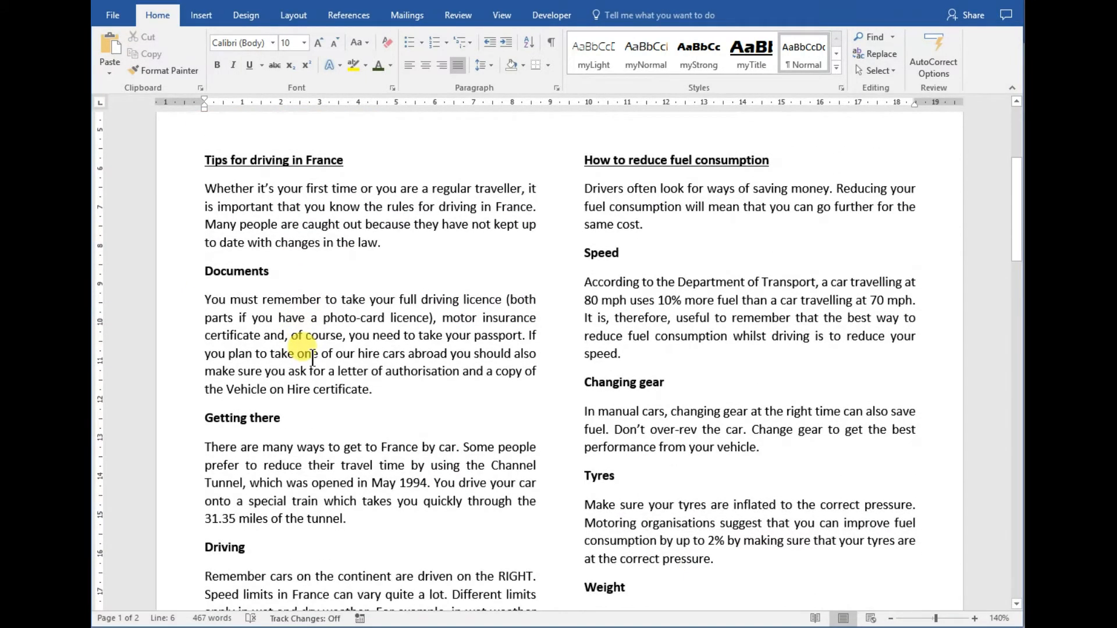
{"action": "scroll", "coordinate": [312, 357], "scroll_direction": "down", "scroll_amount": 8}
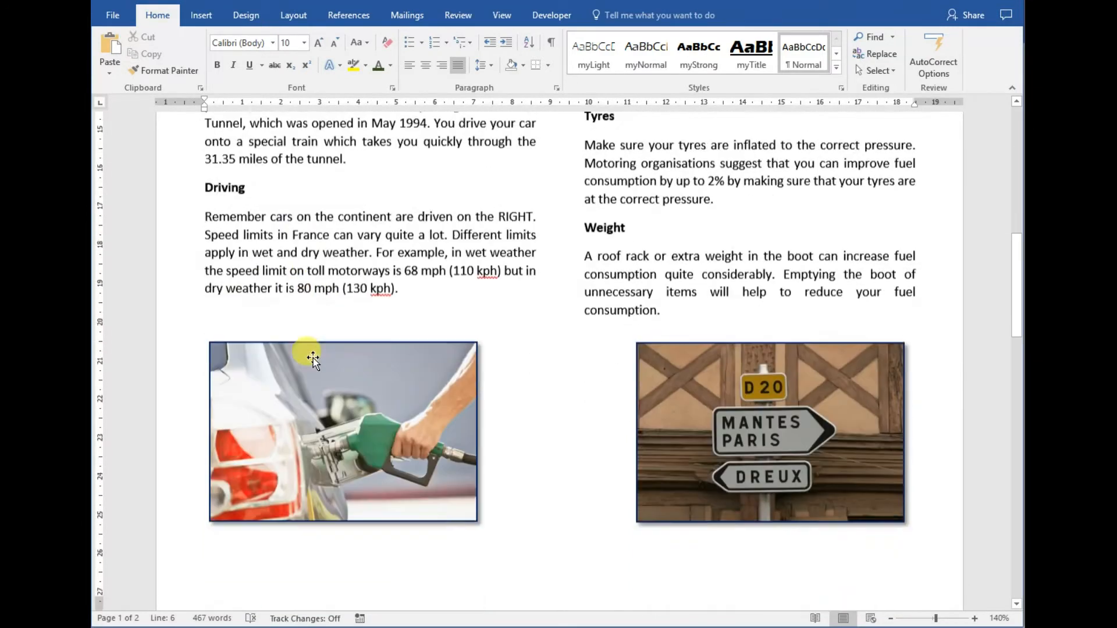
{"action": "scroll", "coordinate": [313, 358], "scroll_direction": "down", "scroll_amount": 4}
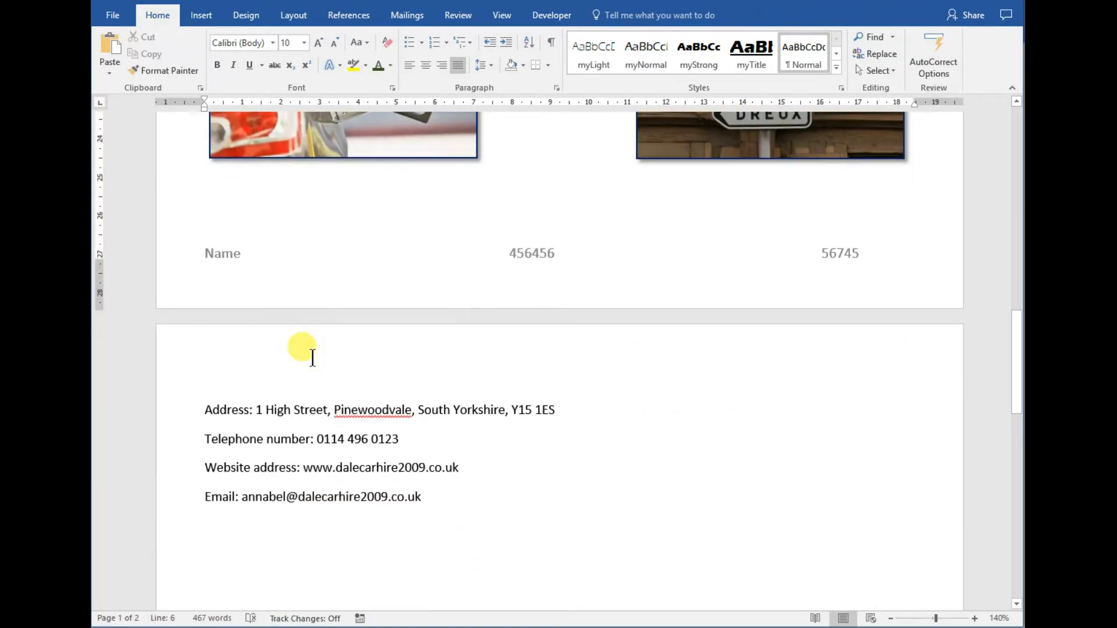
{"action": "left_click_drag", "start_coordinate": [203, 410], "coordinate": [256, 411]}
{"action": "left_click", "coordinate": [266, 382]}
{"action": "left_click_drag", "start_coordinate": [204, 439], "coordinate": [317, 440]}
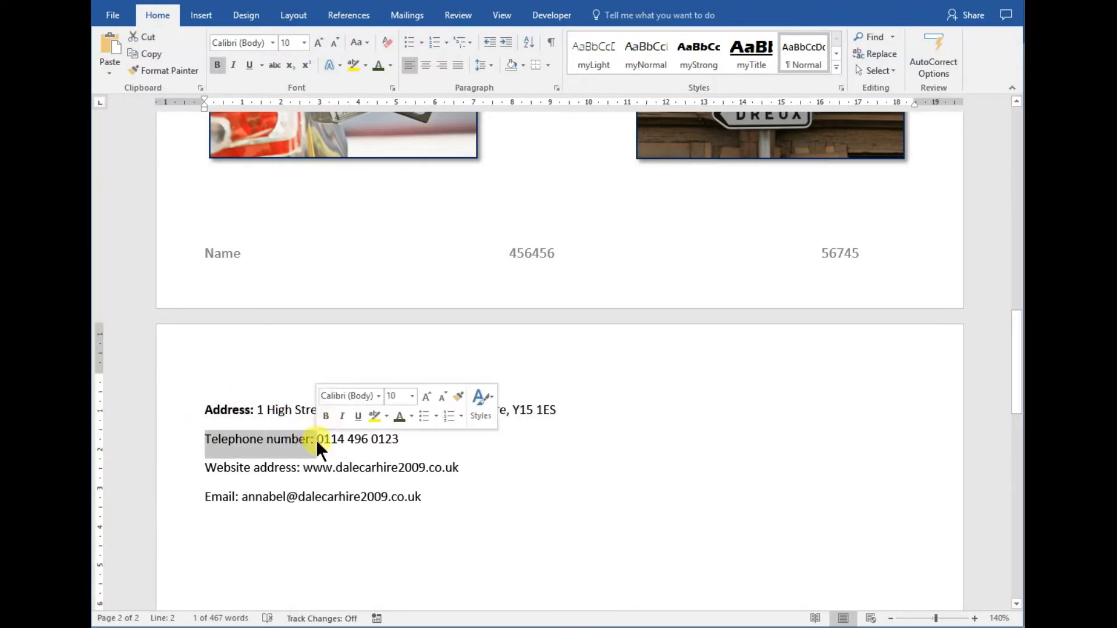
{"action": "left_click", "coordinate": [328, 413]}
{"action": "left_click_drag", "start_coordinate": [206, 469], "coordinate": [303, 468]}
{"action": "left_click", "coordinate": [308, 445]}
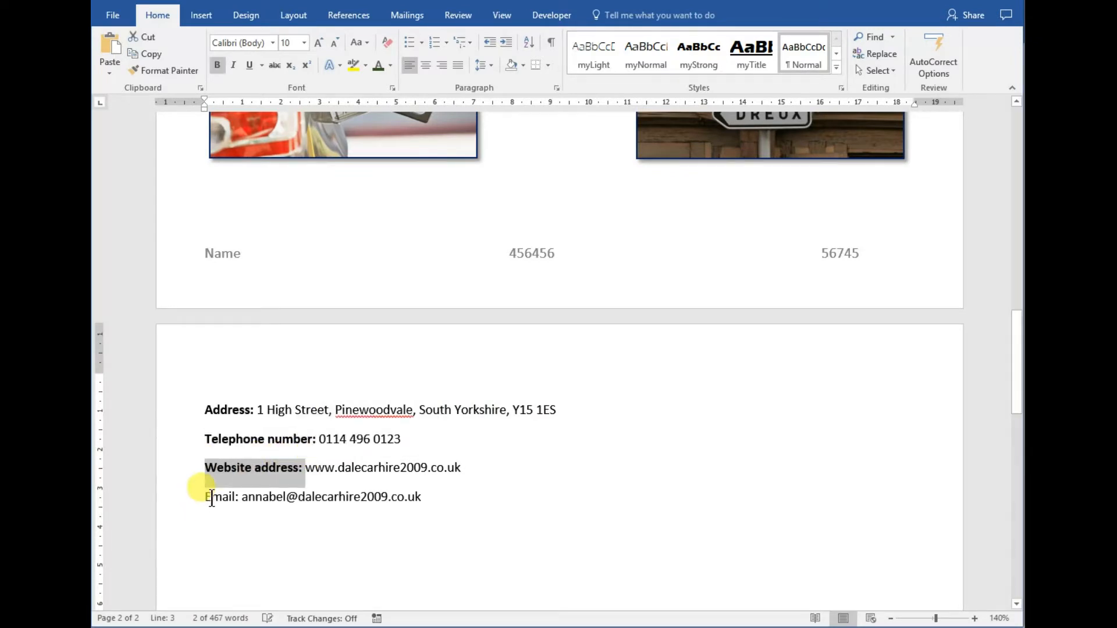
{"action": "left_click_drag", "start_coordinate": [204, 497], "coordinate": [238, 498]}
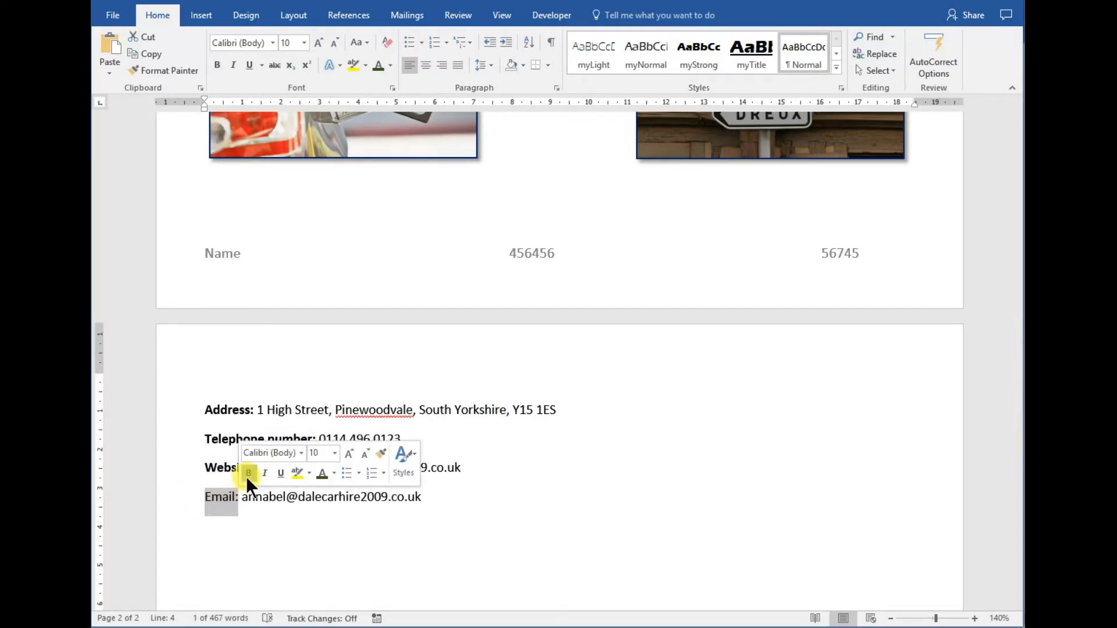
{"action": "left_click", "coordinate": [248, 473]}
{"action": "left_click", "coordinate": [250, 519]}
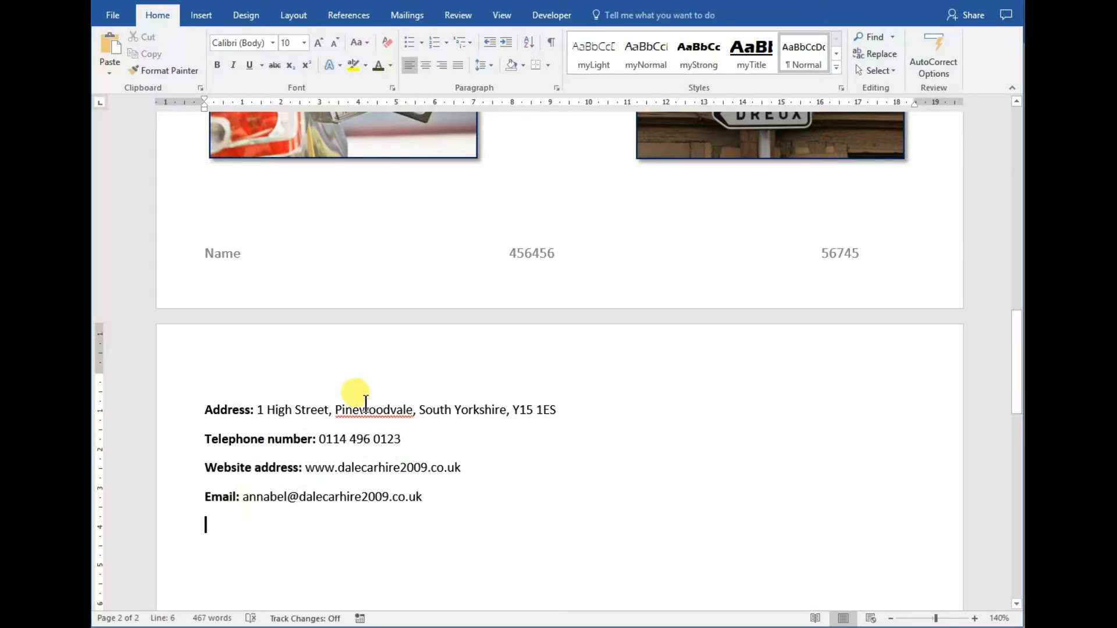
{"action": "scroll", "coordinate": [366, 401], "scroll_direction": "up", "scroll_amount": 10}
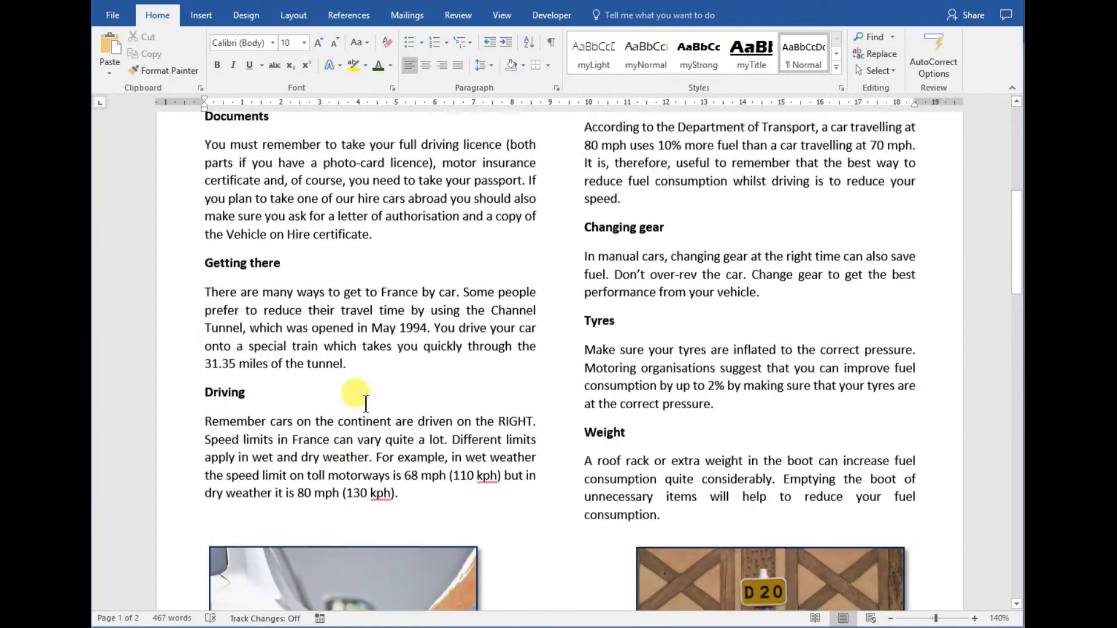
{"action": "scroll", "coordinate": [365, 403], "scroll_direction": "up", "scroll_amount": 7}
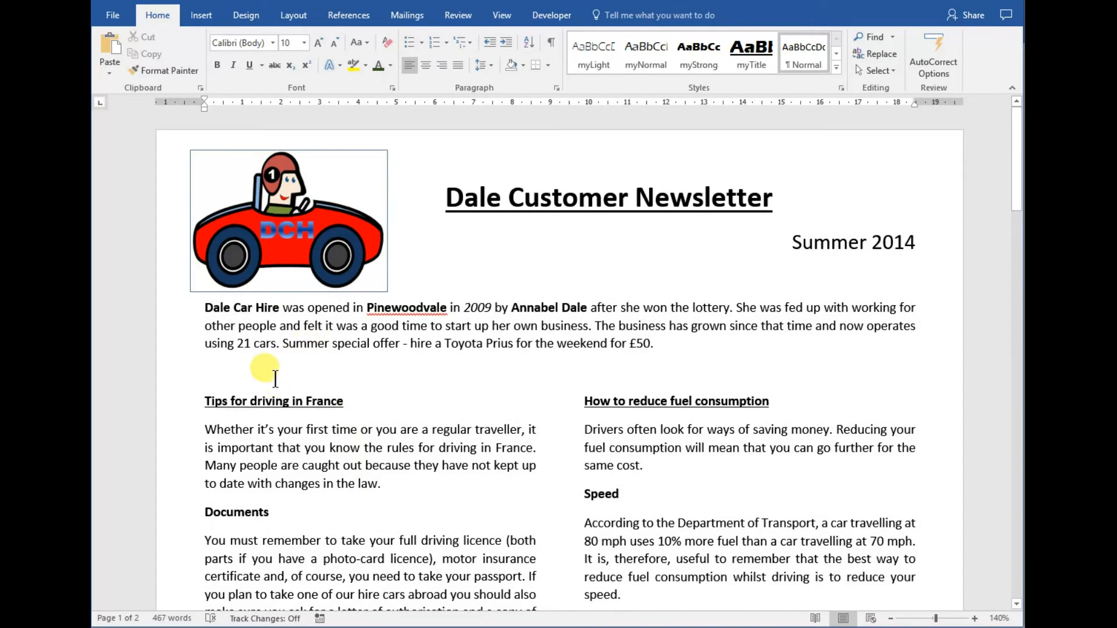
Remove the blank line between the introductory paragraph and the two column headings.
{"action": "left_click", "coordinate": [275, 379]}
{"action": "key", "text": "BackSpace"}
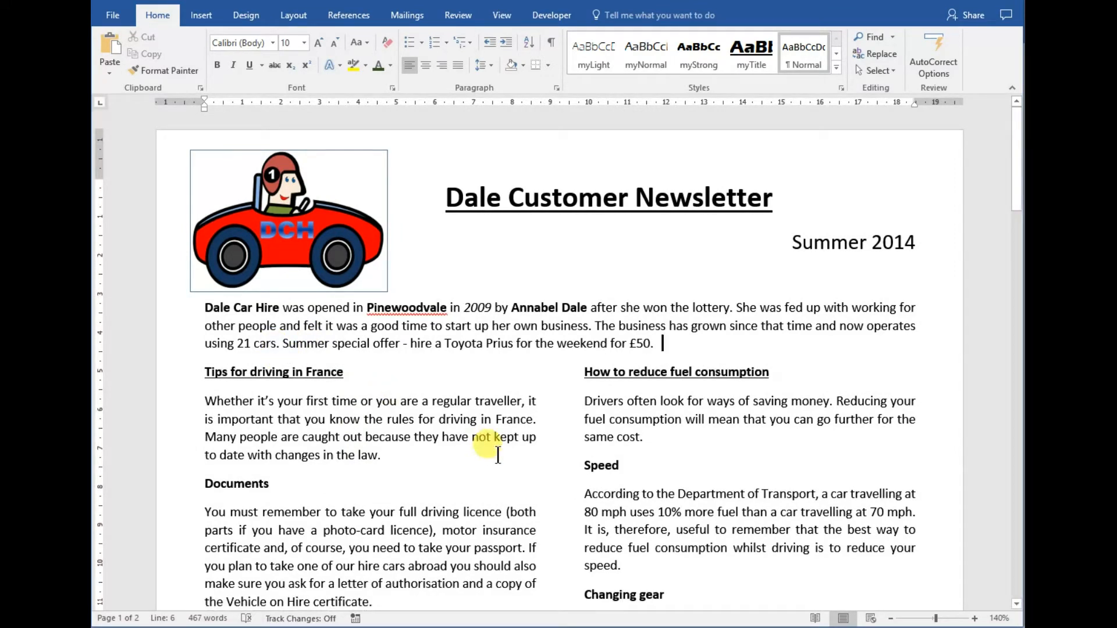
Draw a text box about 5 cm high and 3.7 cm wide between the fuel pump and road sign pictures, containing "asdds".
{"action": "scroll", "coordinate": [498, 455], "scroll_direction": "down", "scroll_amount": 2}
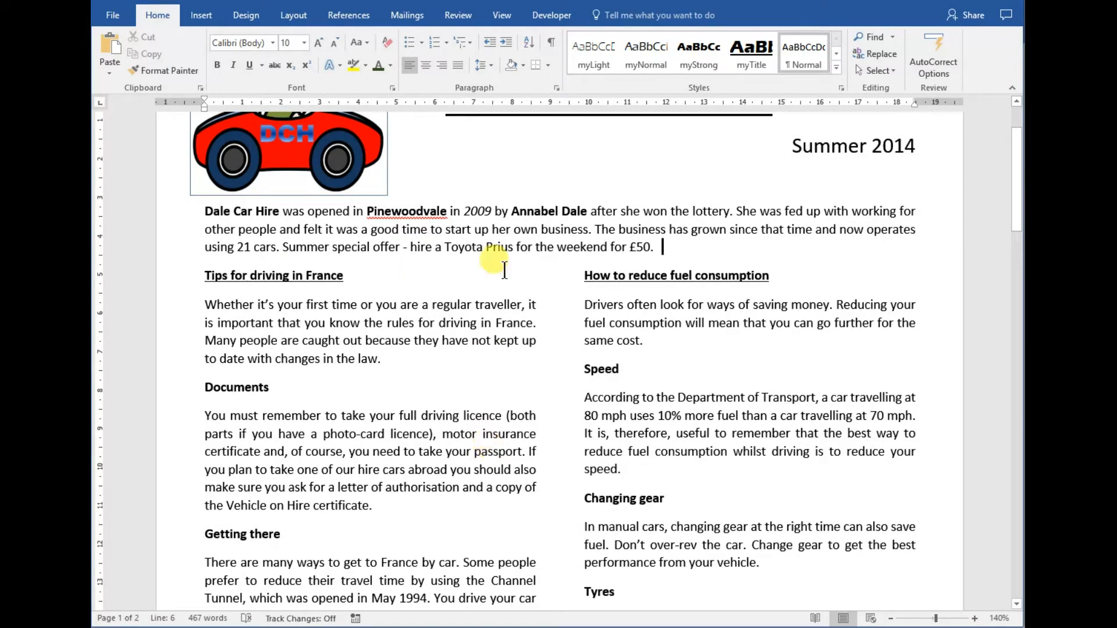
{"action": "left_click_drag", "start_coordinate": [1017, 196], "coordinate": [1016, 323]}
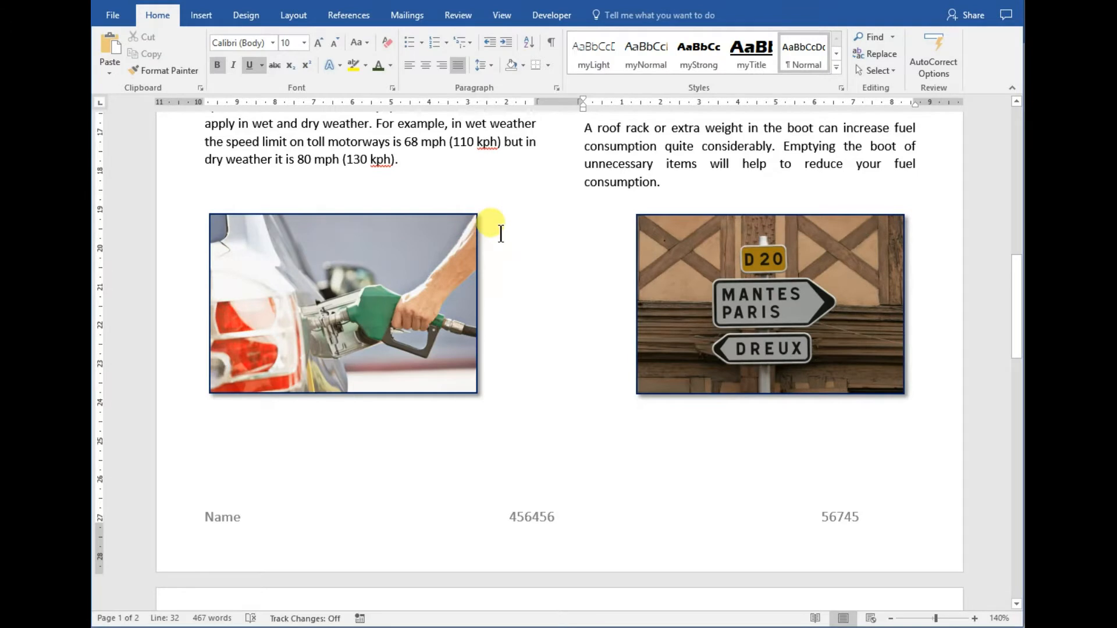
{"action": "scroll", "coordinate": [494, 228], "scroll_direction": "up", "scroll_amount": 1}
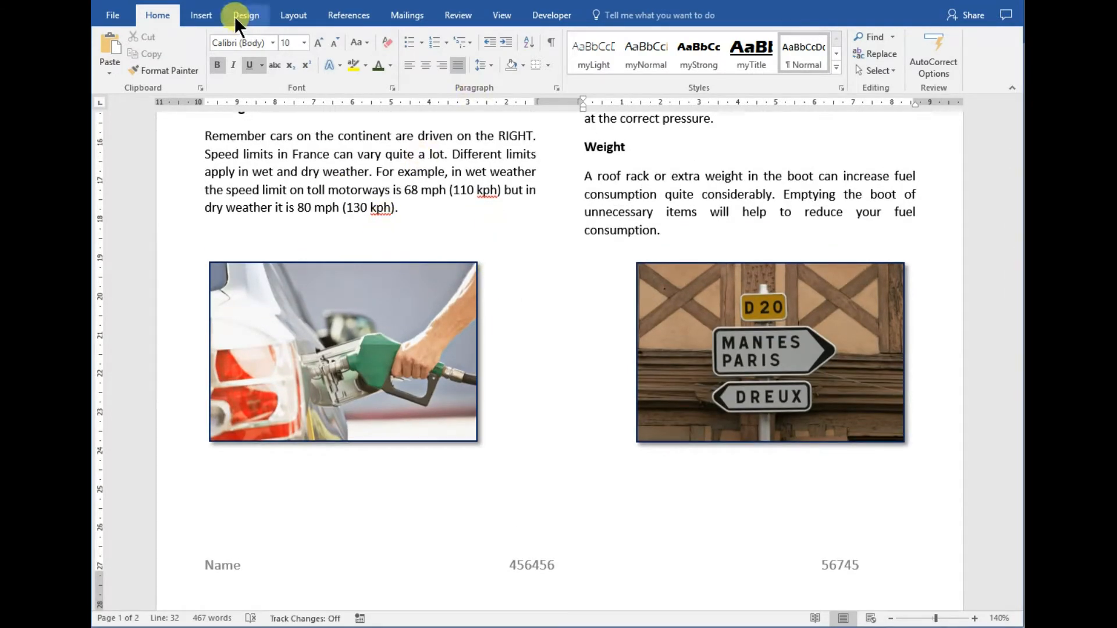
{"action": "left_click", "coordinate": [204, 14]}
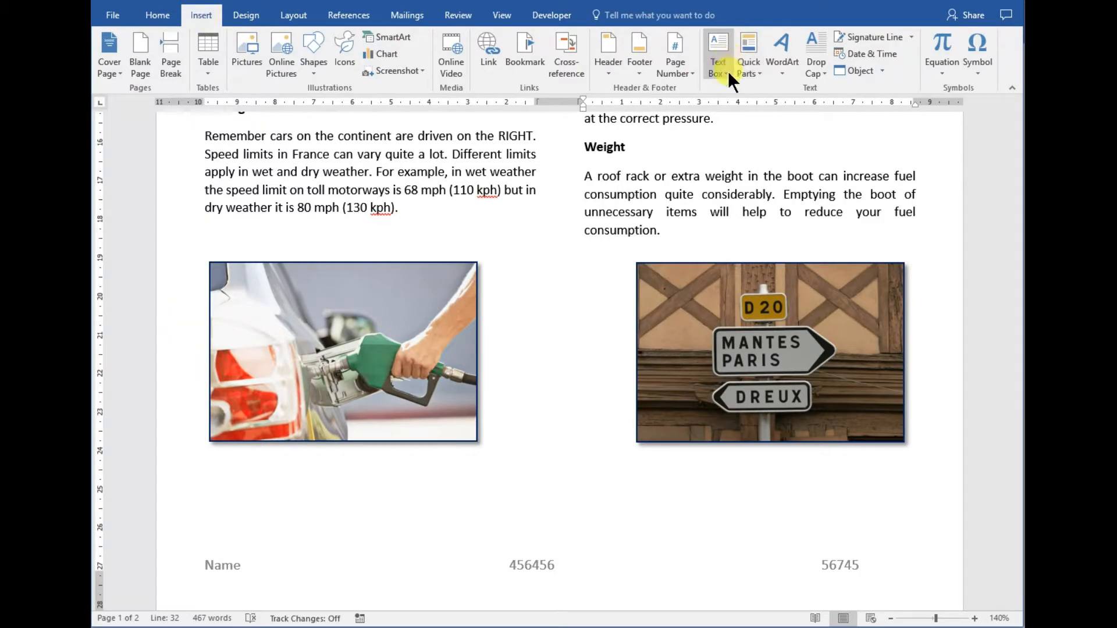
{"action": "left_click", "coordinate": [728, 71]}
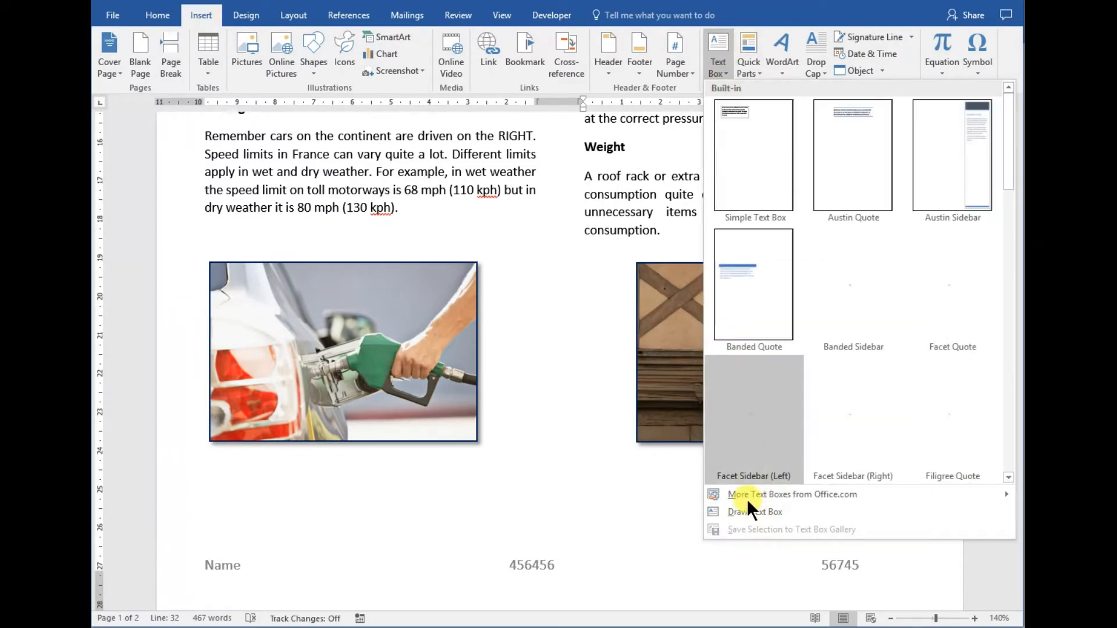
{"action": "left_click", "coordinate": [715, 511]}
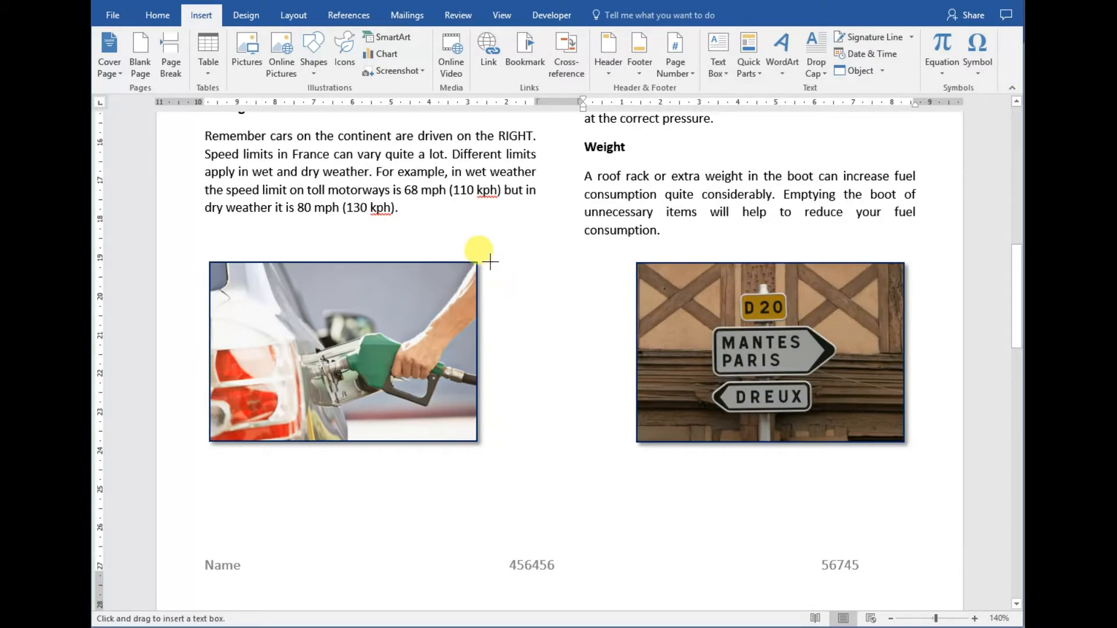
{"action": "left_click_drag", "start_coordinate": [486, 259], "coordinate": [627, 454]}
{"action": "type", "text": "asdds"}
Move the address and telephone number lines from the second page into the text box, replacing its placeholder text.
{"action": "scroll", "coordinate": [484, 459], "scroll_direction": "down", "scroll_amount": 3}
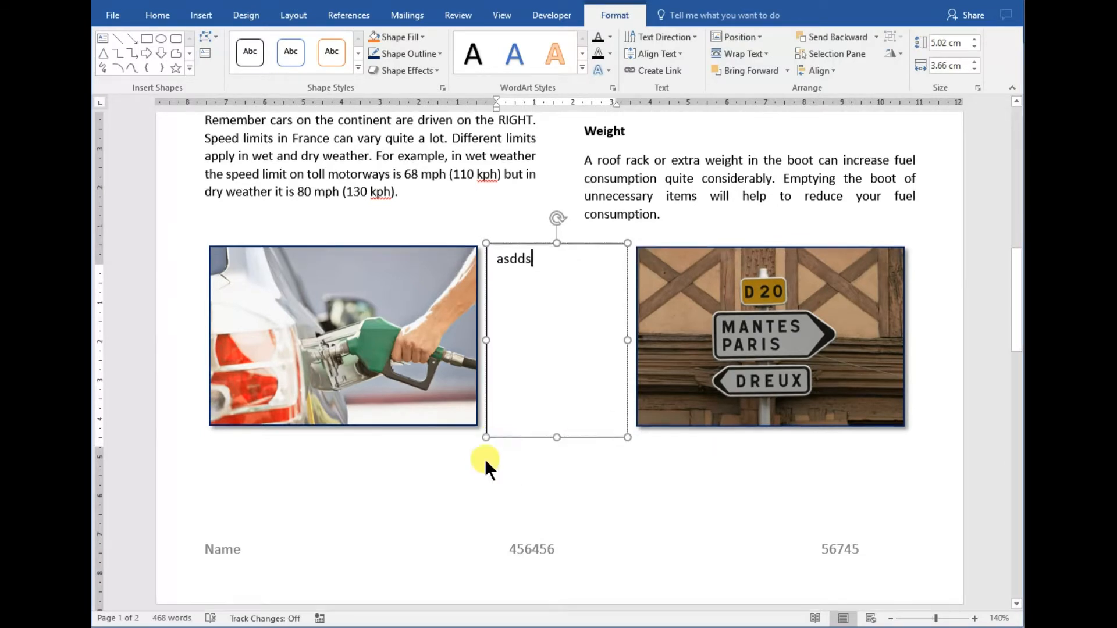
{"action": "scroll", "coordinate": [484, 459], "scroll_direction": "down", "scroll_amount": 3}
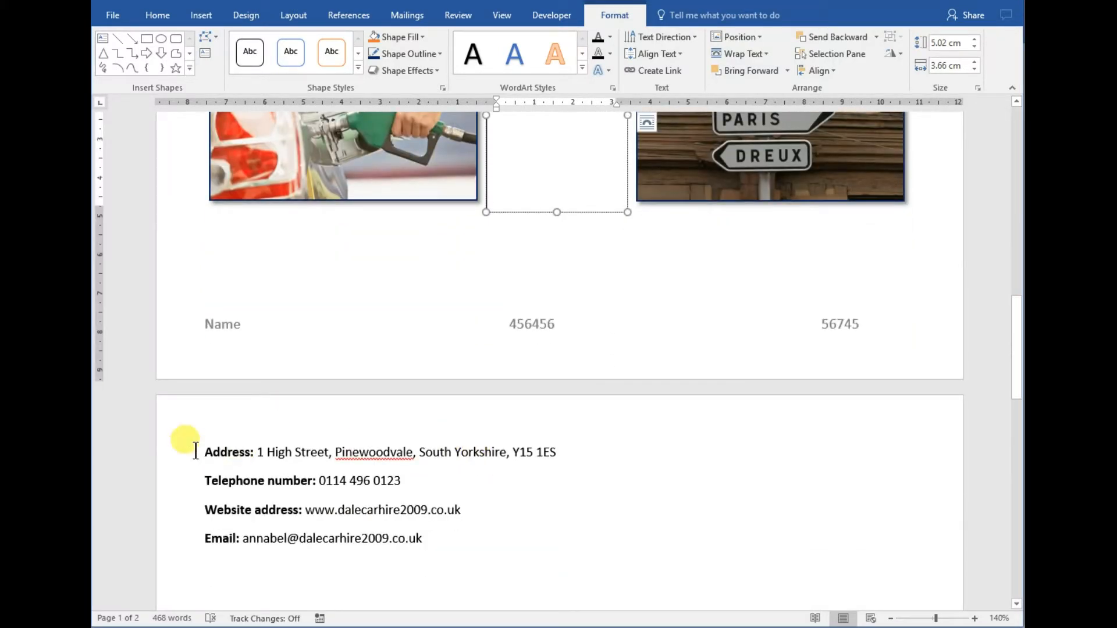
{"action": "left_click_drag", "start_coordinate": [204, 452], "coordinate": [400, 483]}
{"action": "key", "text": "ctrl+c"}
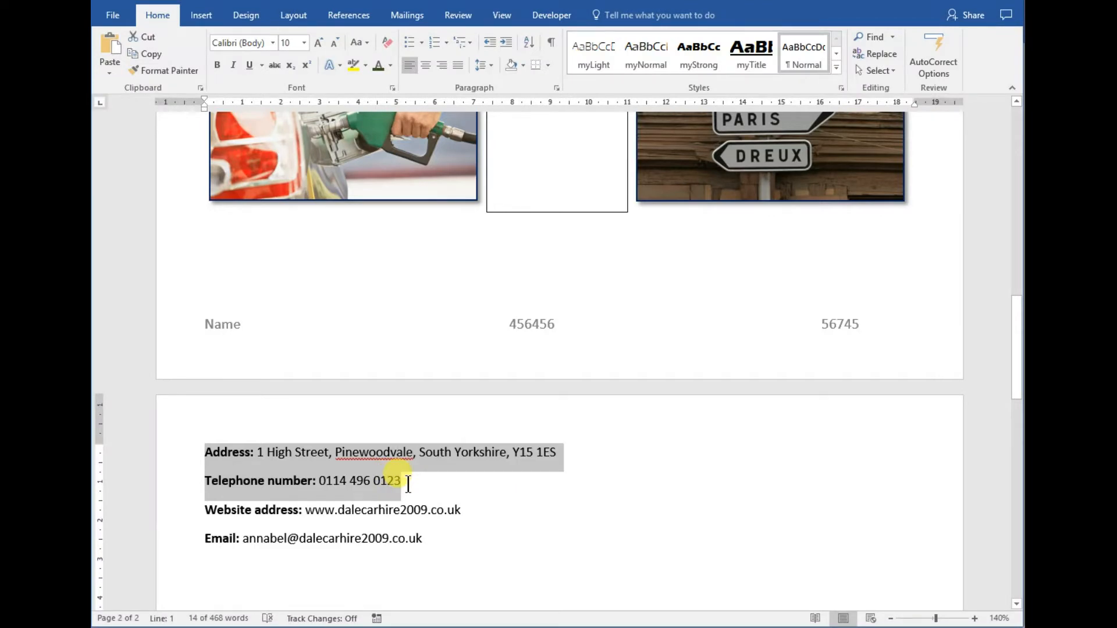
{"action": "key", "text": "Delete"}
{"action": "scroll", "coordinate": [399, 474], "scroll_direction": "up", "scroll_amount": 5}
{"action": "left_click", "coordinate": [510, 273]}
{"action": "triple_click", "coordinate": [511, 275]}
{"action": "key", "text": "ctrl+v"}
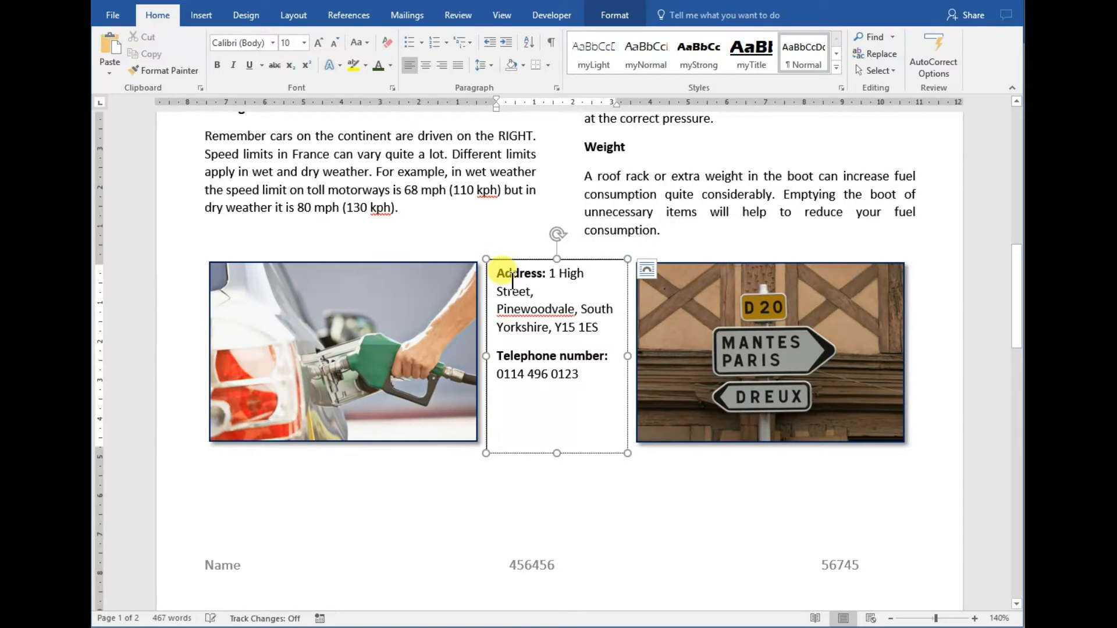
Break the address in the text box so the label, street and town, county, and postcode are separate paragraphs.
{"action": "left_click", "coordinate": [557, 273]}
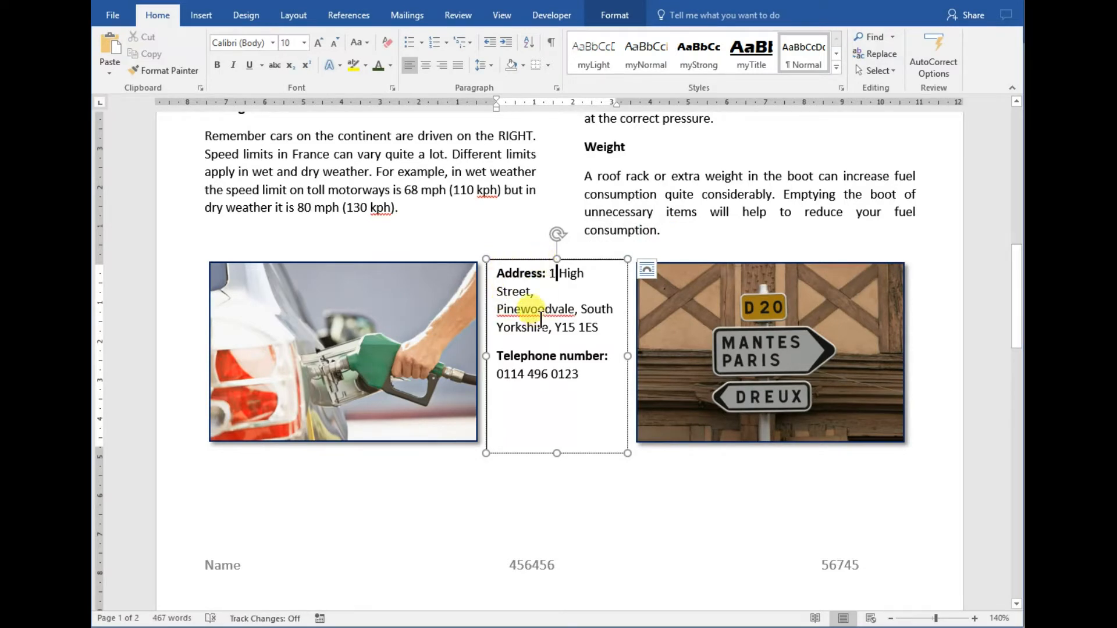
{"action": "key", "text": "Return"}
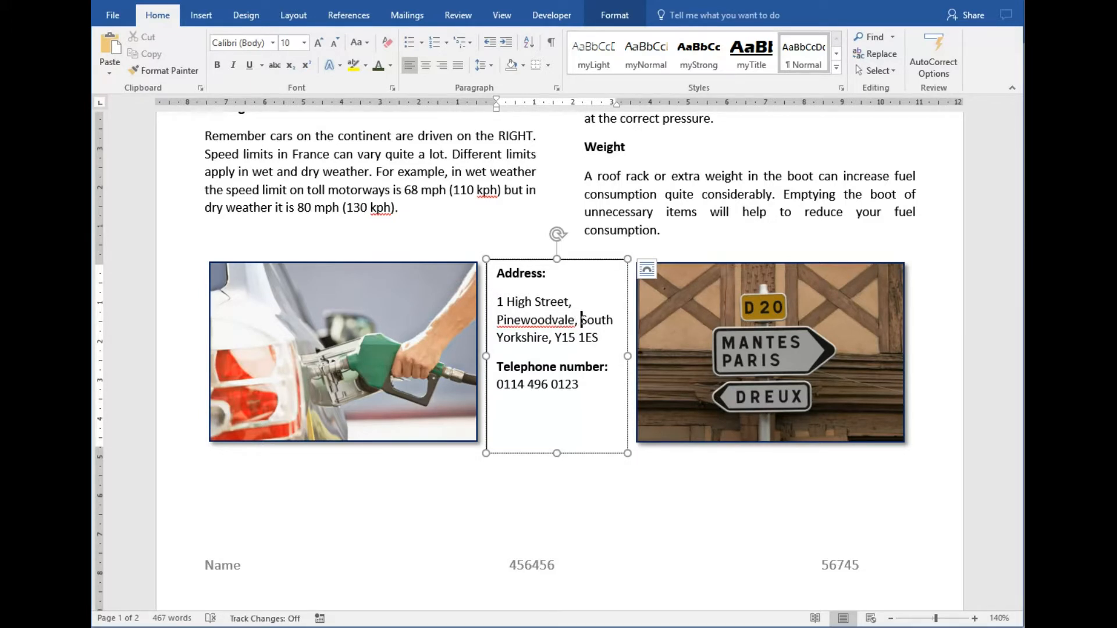
{"action": "key", "text": "Return"}
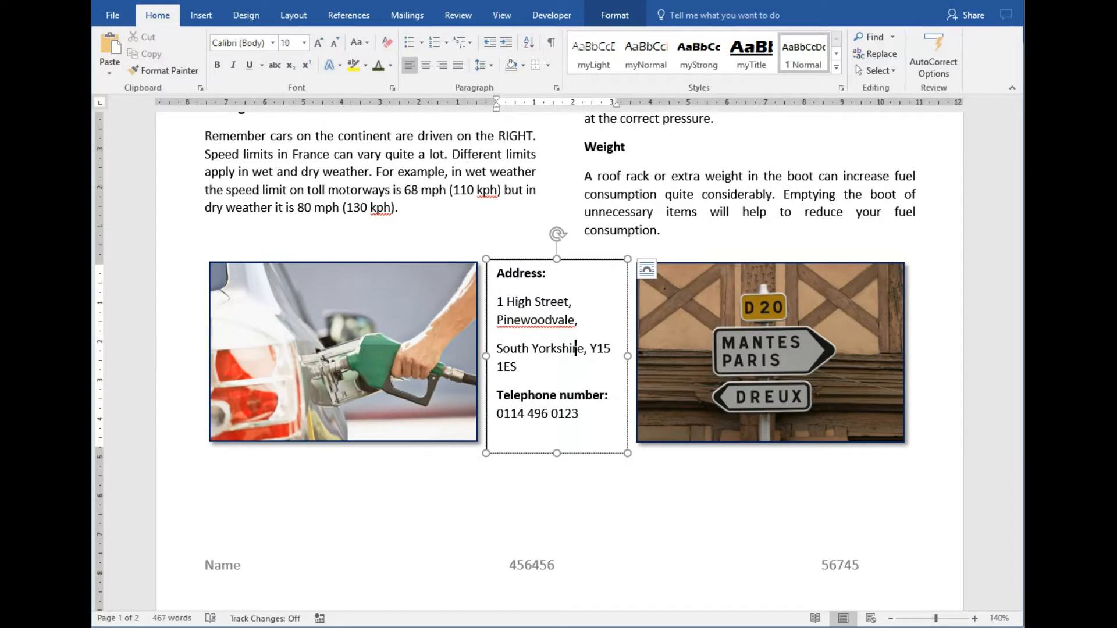
{"action": "key", "text": "Return"}
Remove the space after each paragraph from the address label down to the postcode in the text box.
{"action": "key", "text": "Up"}
{"action": "key", "text": "Up"}
{"action": "key", "text": "Up"}
{"action": "key", "text": "Up"}
{"action": "key", "text": "Down"}
{"action": "key", "text": "Up"}
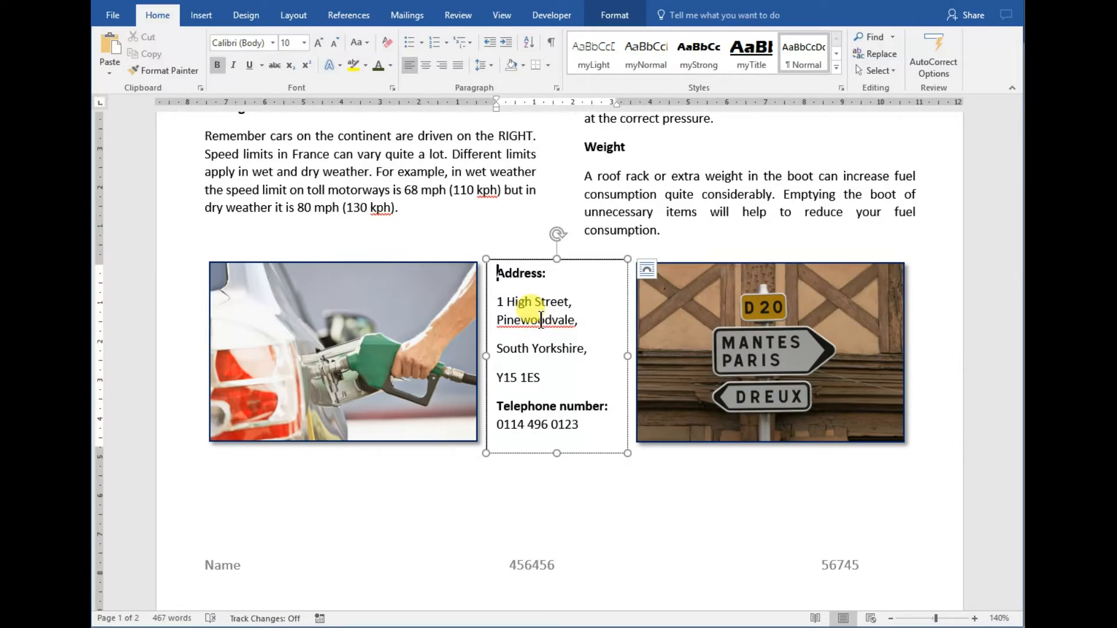
{"action": "key", "text": "shift+Down"}
{"action": "key", "text": "shift+Down"}
{"action": "key", "text": "shift+Down"}
{"action": "key", "text": "shift+Down"}
{"action": "key", "text": "shift+Down"}
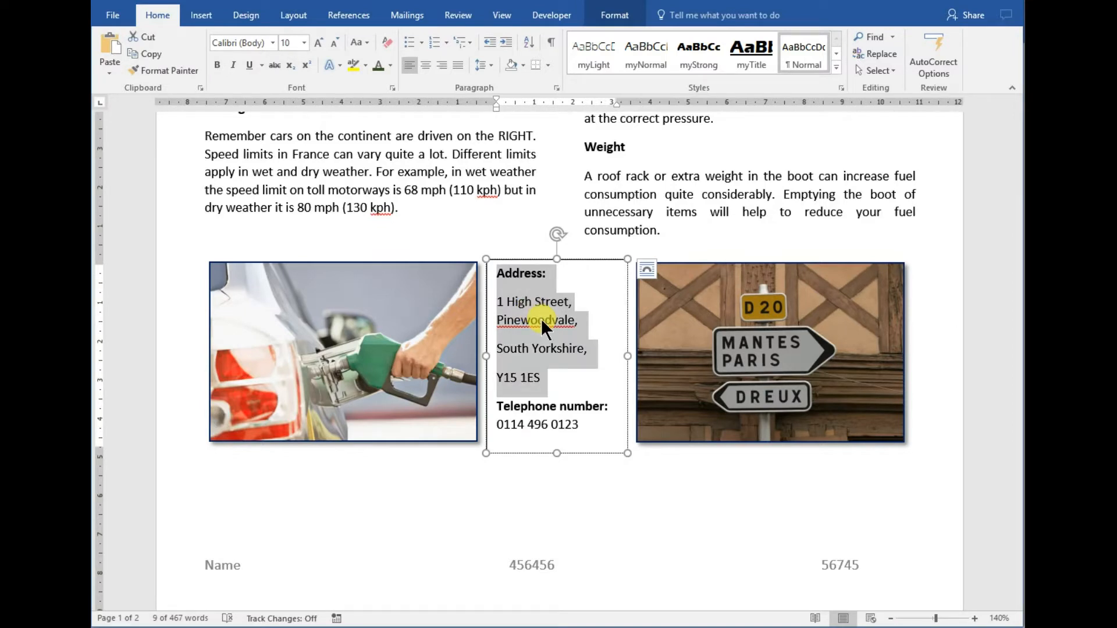
{"action": "left_click", "coordinate": [490, 65]}
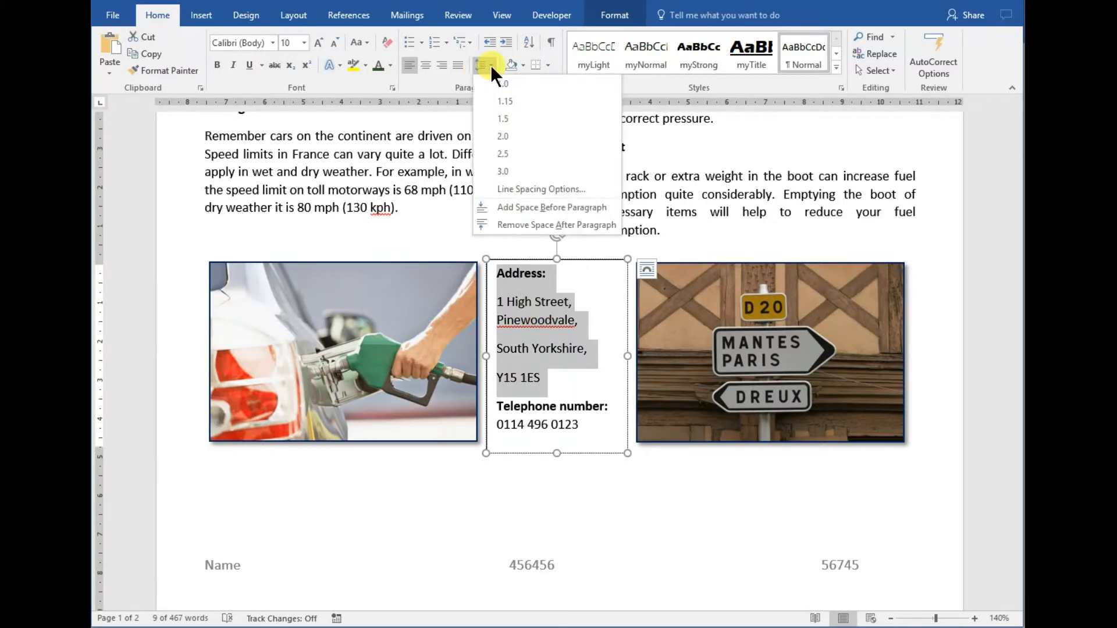
{"action": "left_click", "coordinate": [504, 224]}
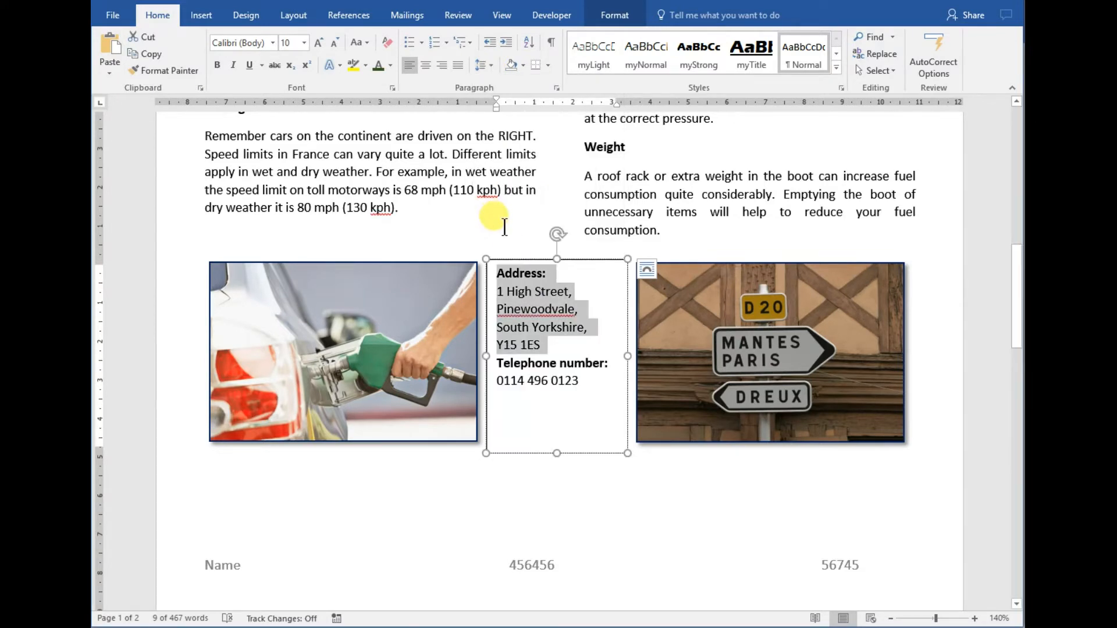
Add a blank line above the telephone number label and centre all the text in the text box.
{"action": "left_click", "coordinate": [547, 344]}
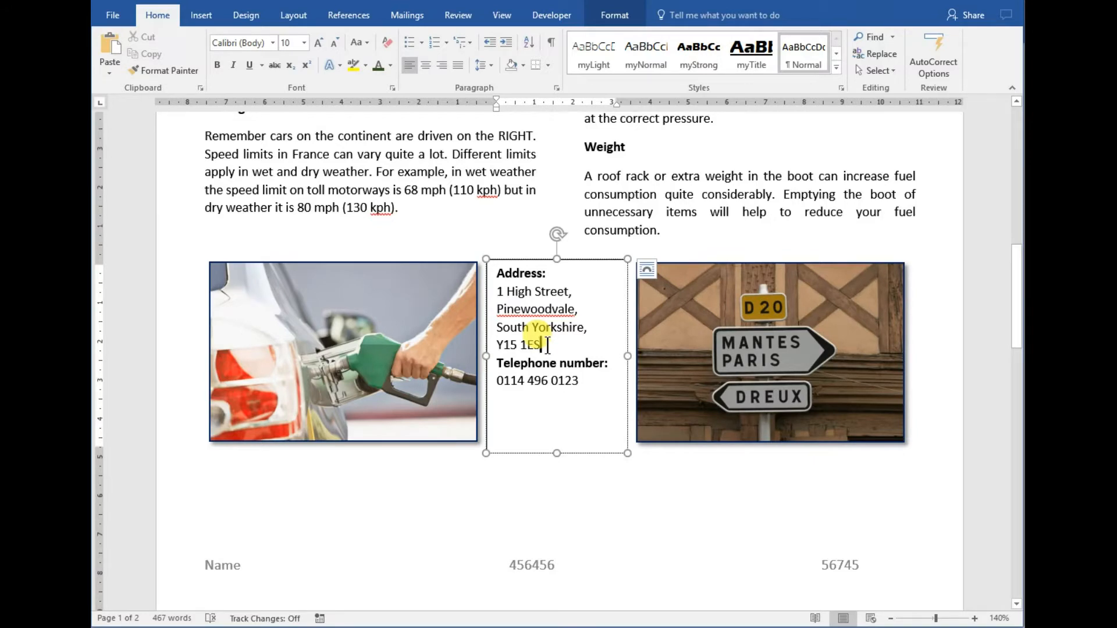
{"action": "key", "text": "Return"}
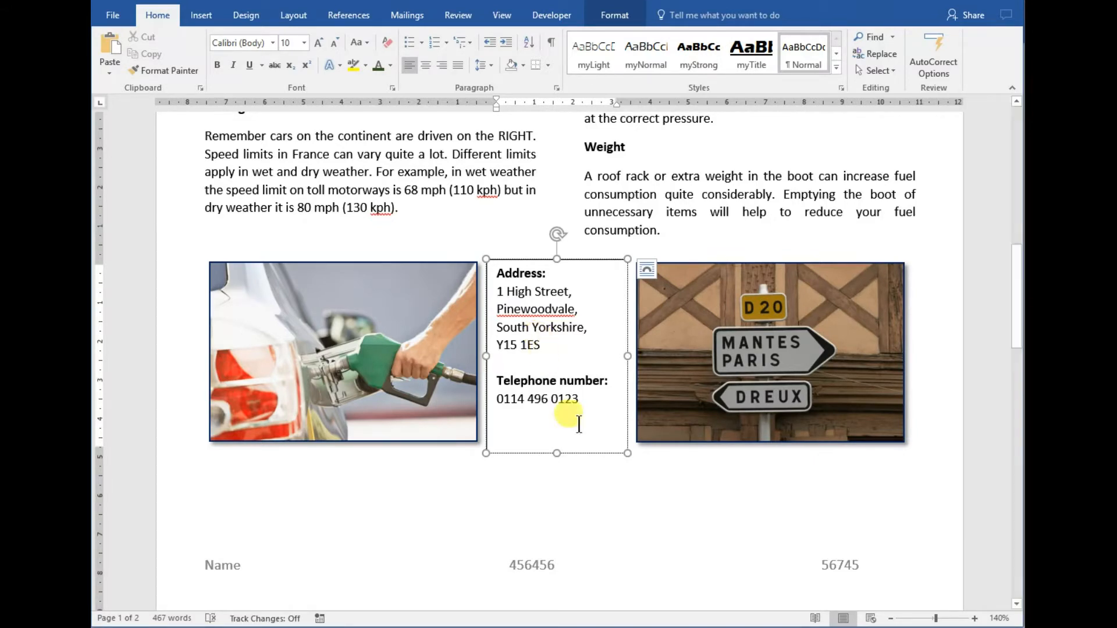
{"action": "left_click_drag", "start_coordinate": [499, 272], "coordinate": [541, 295]}
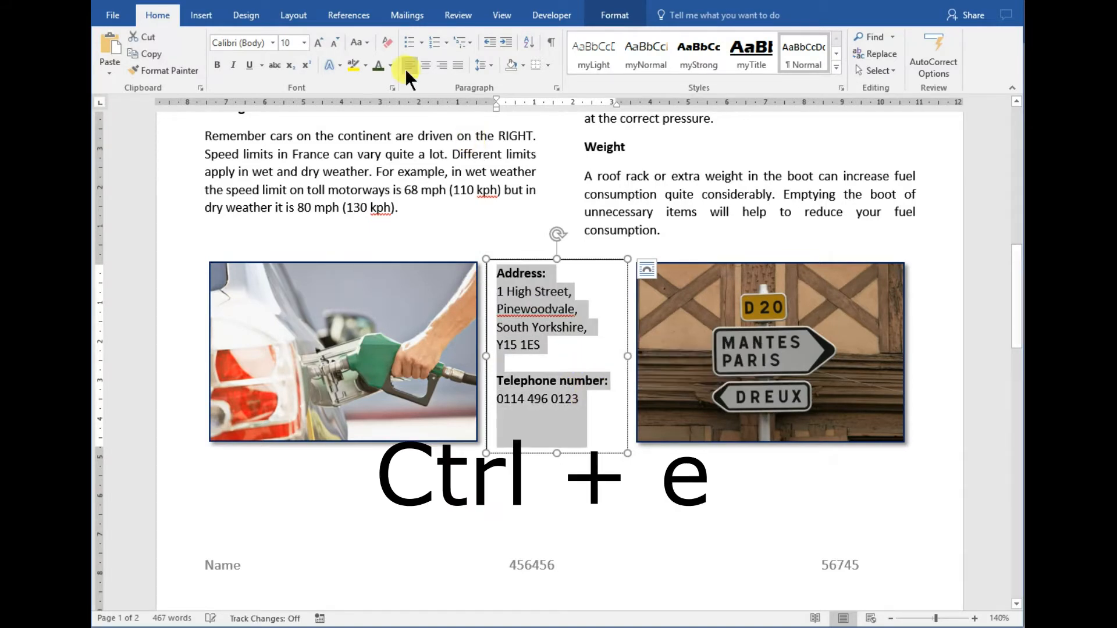
{"action": "left_click", "coordinate": [424, 65]}
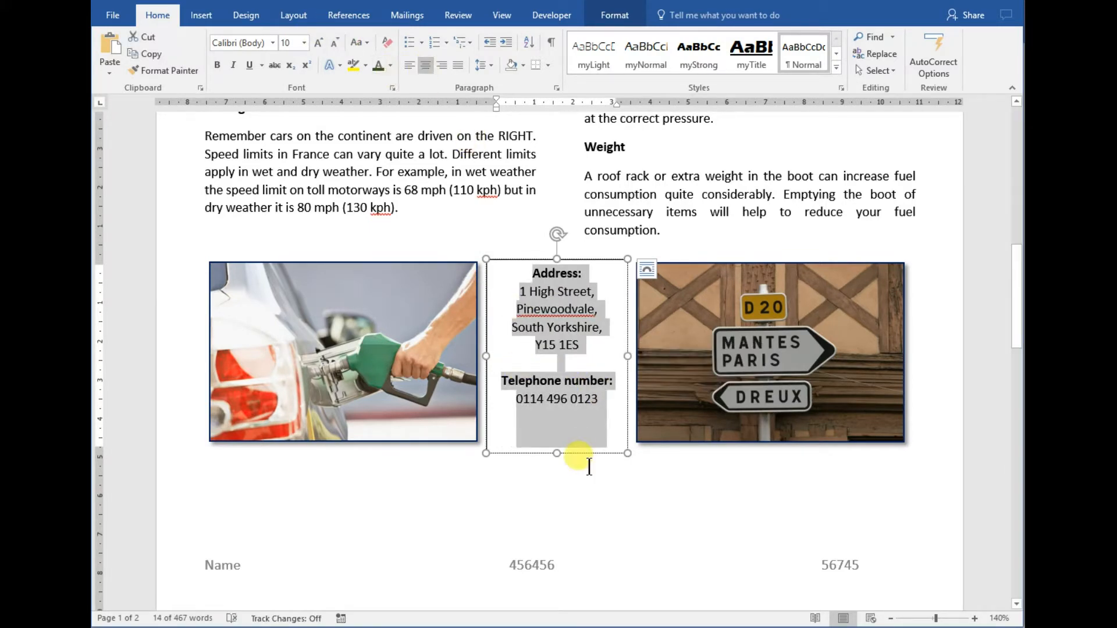
{"action": "left_click", "coordinate": [583, 470]}
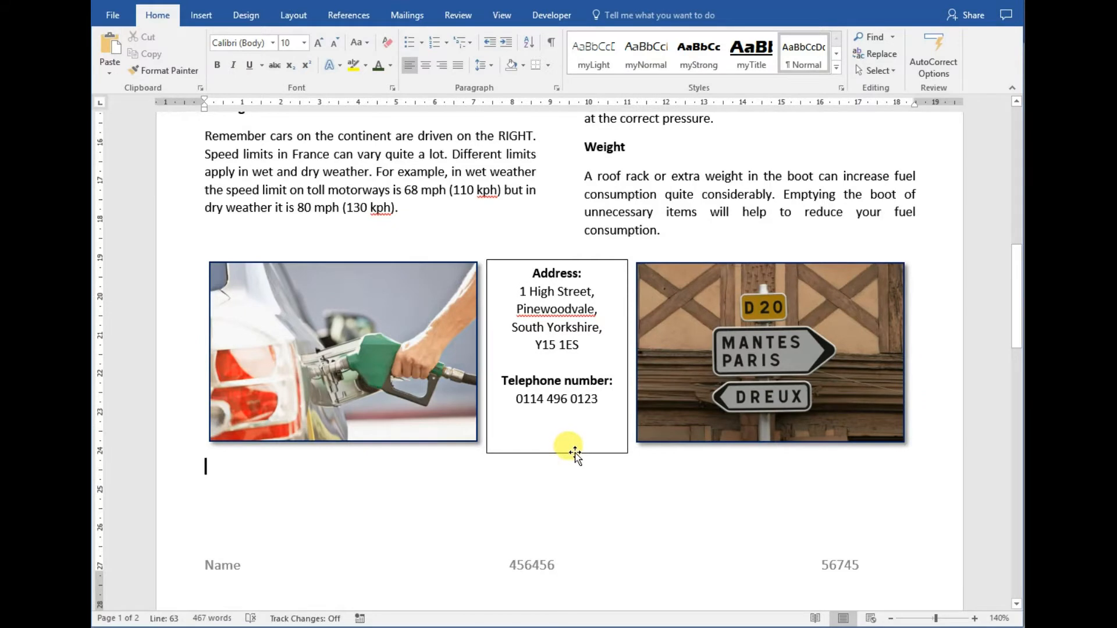
Set the contact text box to have no outline.
{"action": "left_click", "coordinate": [575, 454]}
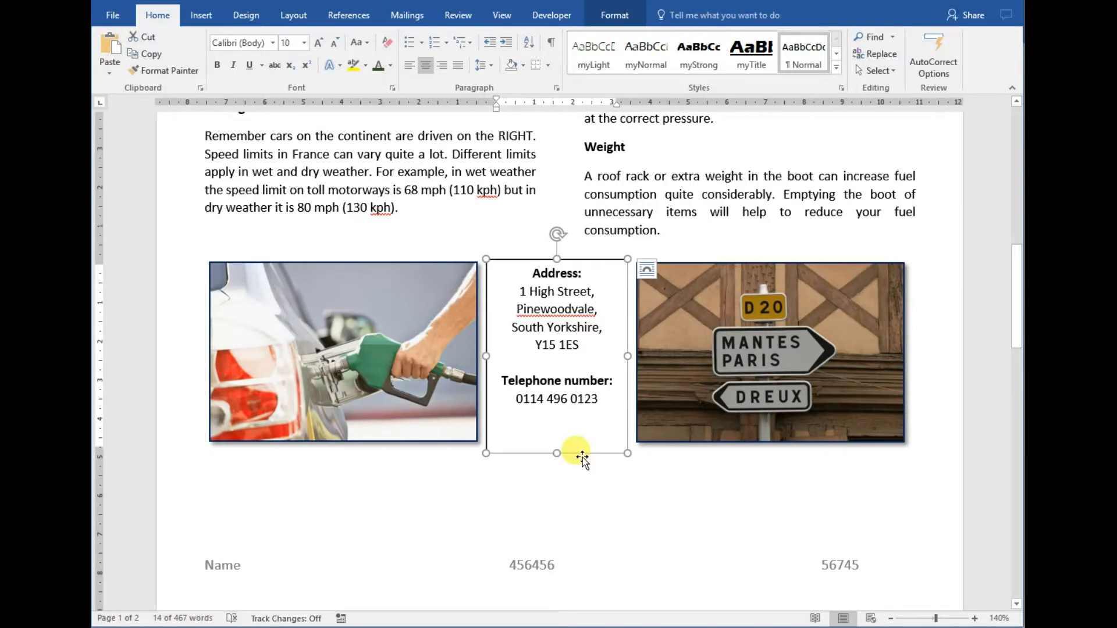
{"action": "left_click", "coordinate": [613, 16]}
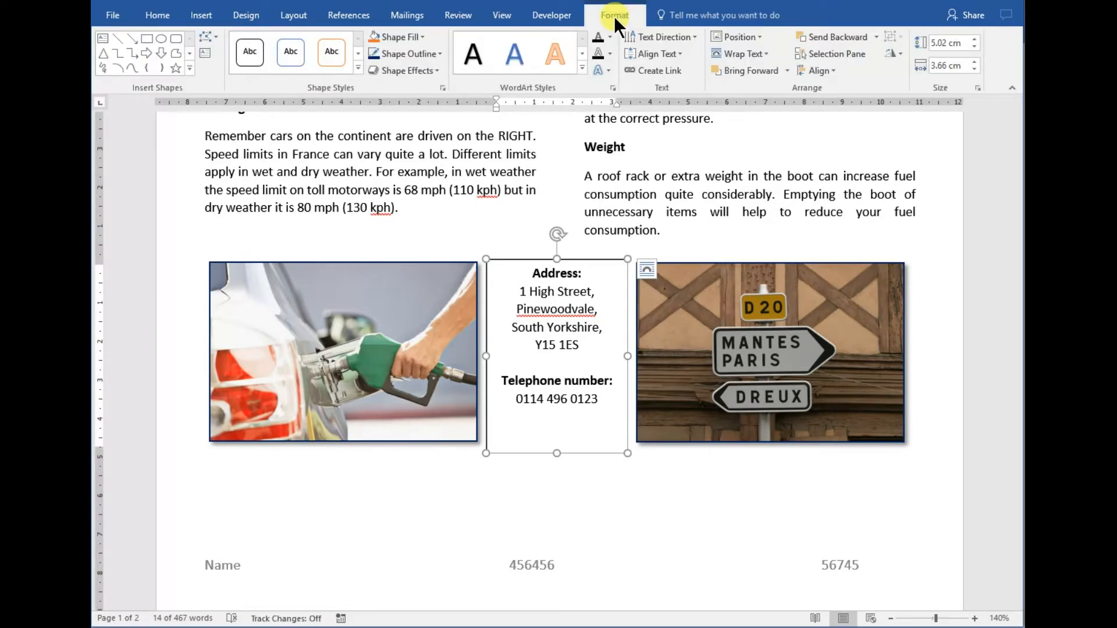
{"action": "left_click", "coordinate": [435, 53]}
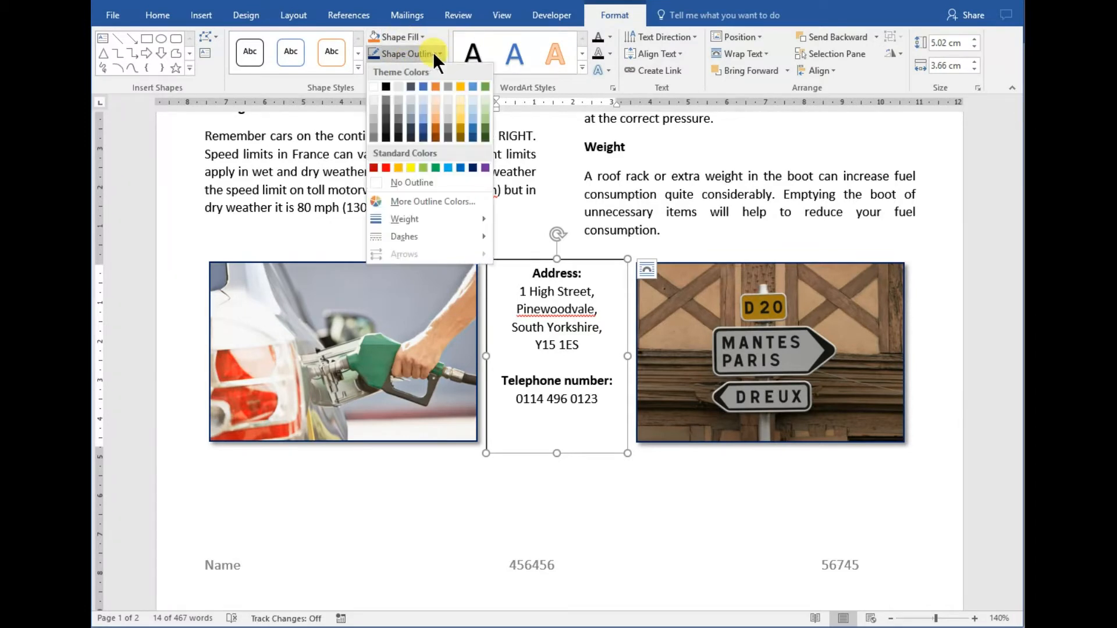
{"action": "left_click", "coordinate": [428, 183]}
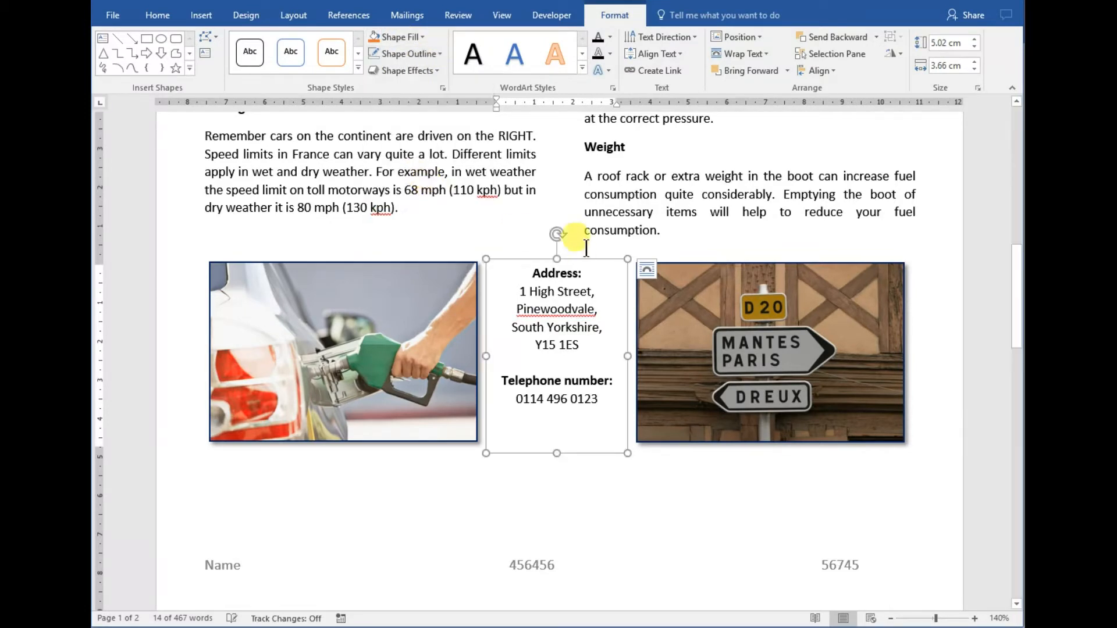
{"action": "left_click", "coordinate": [573, 236]}
{"action": "left_click", "coordinate": [603, 464]}
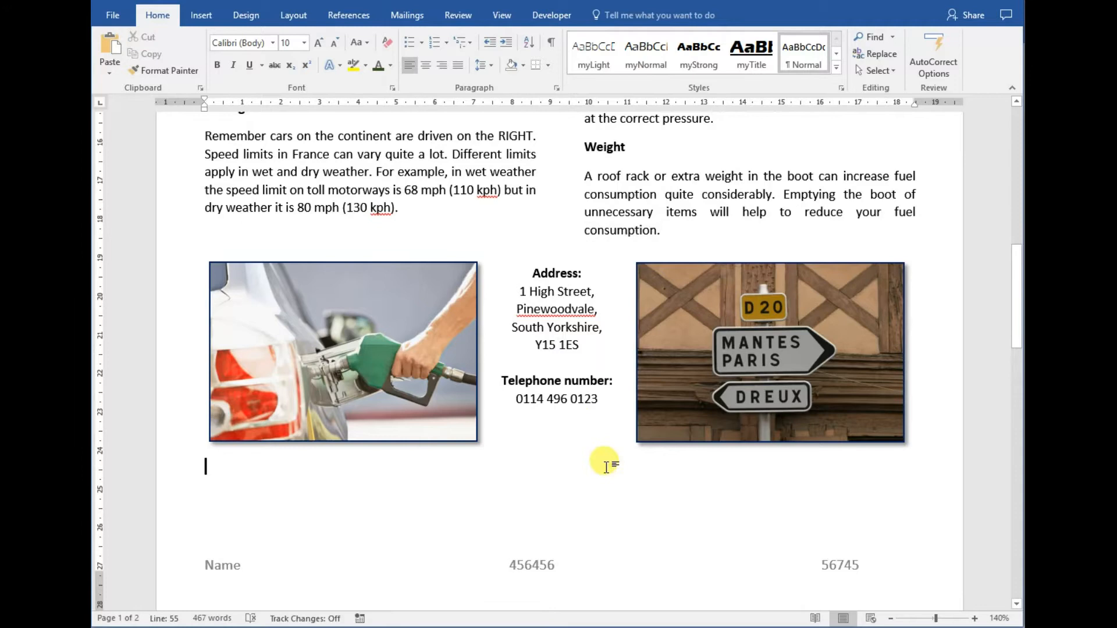
Move the website address line from the second page to the empty line below the fuel pump picture.
{"action": "scroll", "coordinate": [275, 473], "scroll_direction": "down", "scroll_amount": 3}
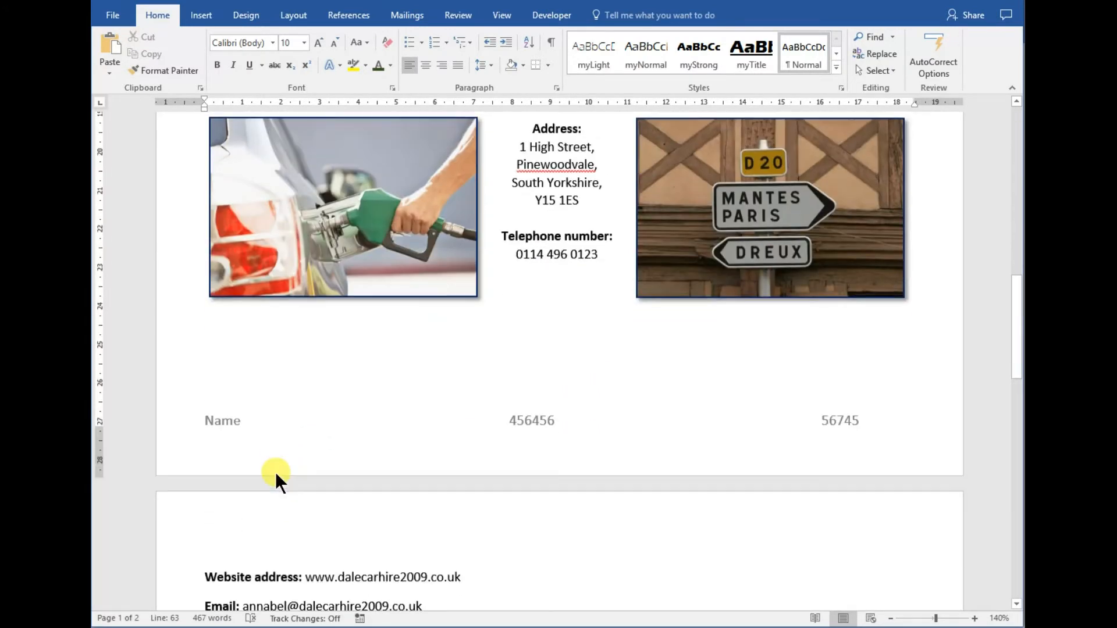
{"action": "scroll", "coordinate": [295, 494], "scroll_direction": "down", "scroll_amount": 2}
{"action": "left_click_drag", "start_coordinate": [204, 480], "coordinate": [462, 482]}
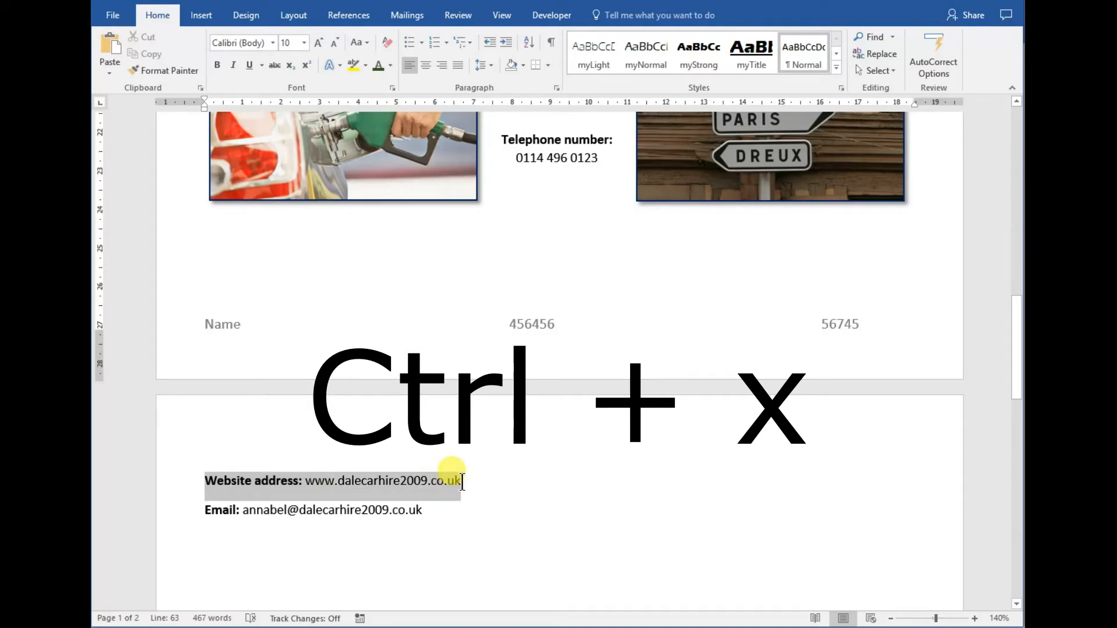
{"action": "key", "text": "ctrl+x"}
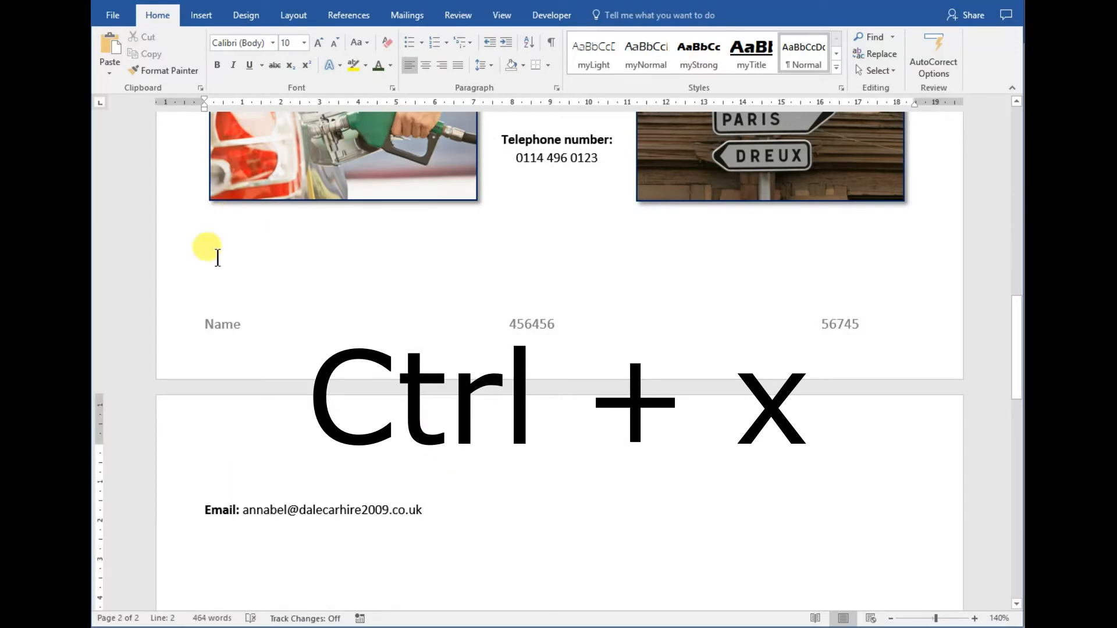
{"action": "left_click", "coordinate": [216, 235]}
{"action": "key", "text": "ctrl+v"}
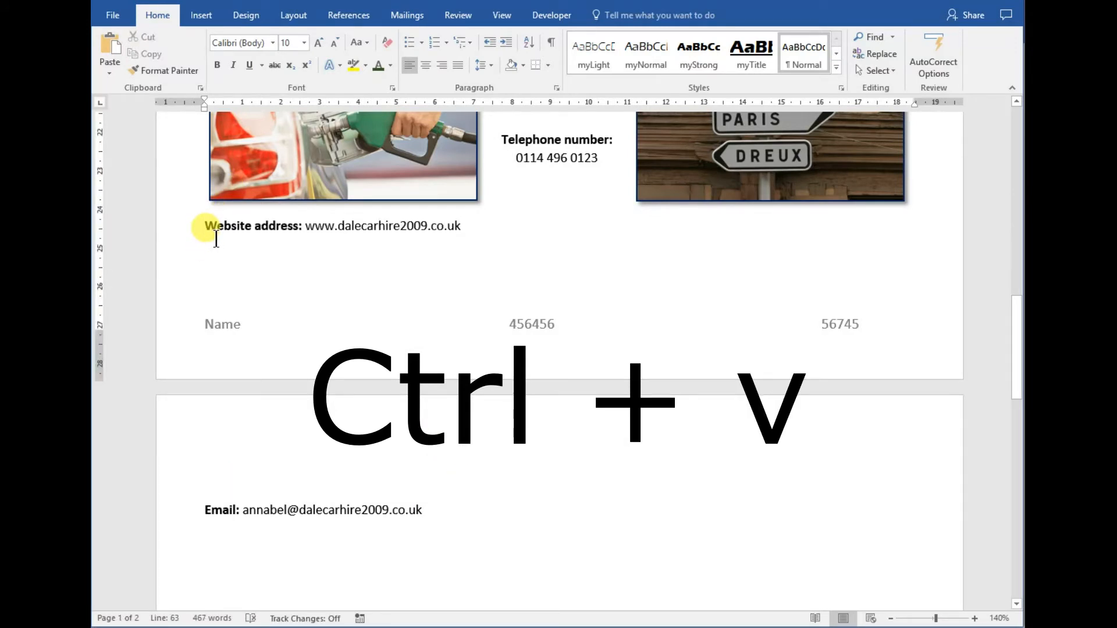
Move the email line from the second page onto the website address line, tabbed across to sit below the road sign picture.
{"action": "key", "text": "Tab"}
{"action": "key", "text": "Tab"}
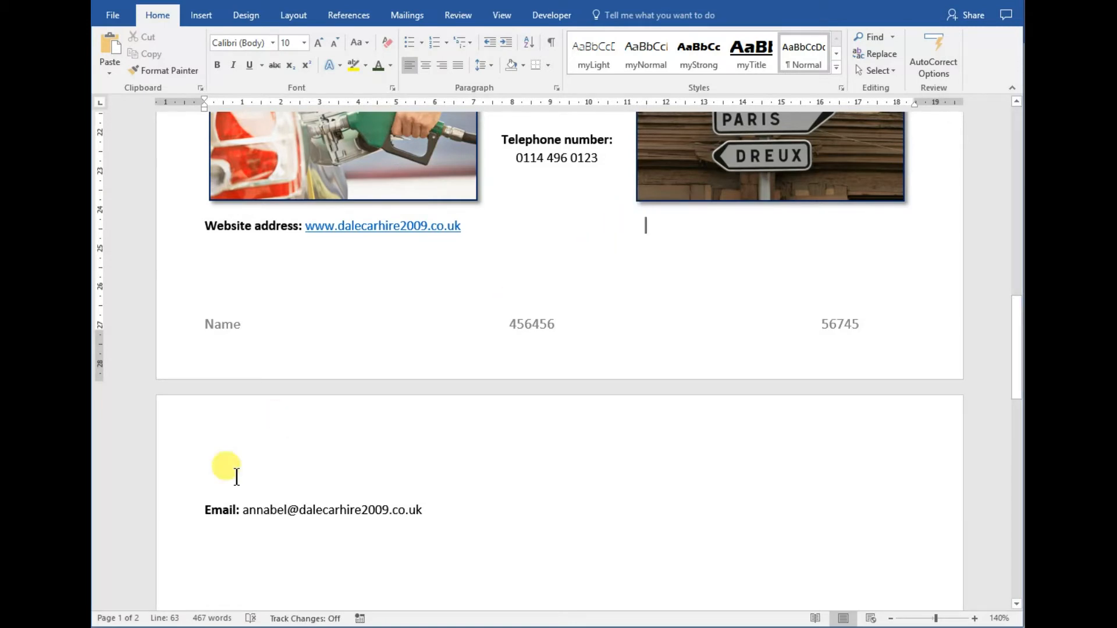
{"action": "left_click_drag", "start_coordinate": [274, 513], "coordinate": [368, 513]}
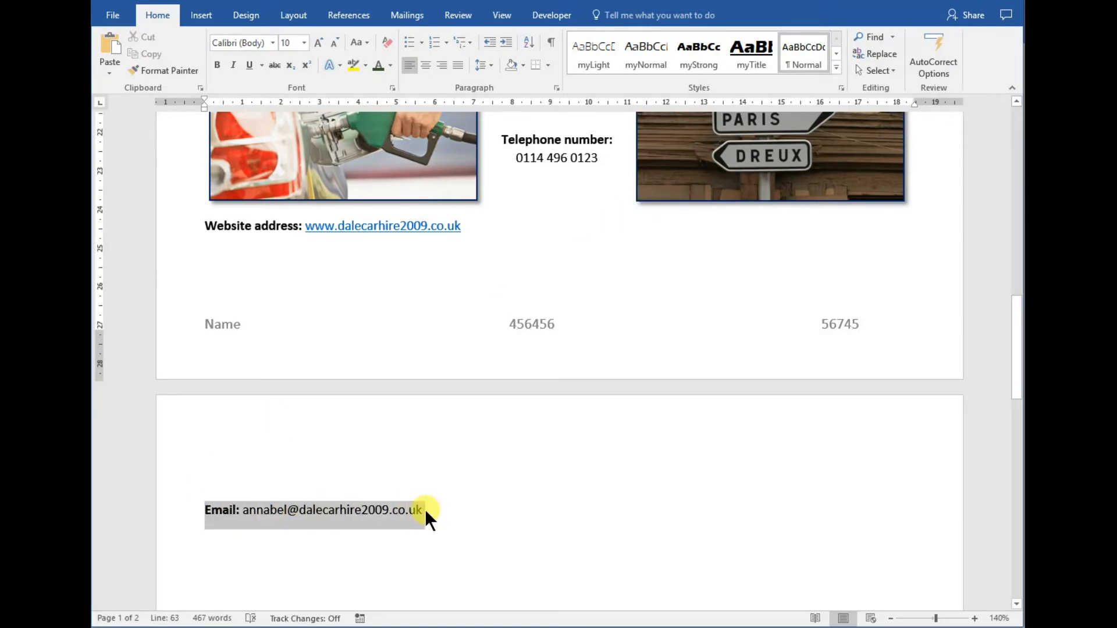
{"action": "key", "text": "Delete"}
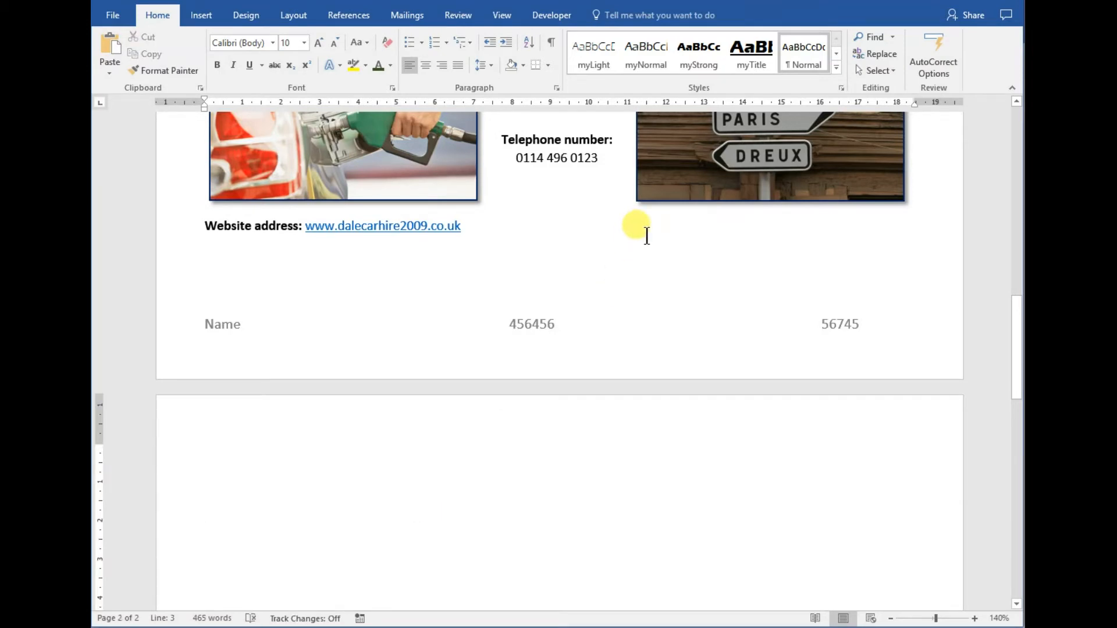
{"action": "key", "text": "ctrl+v"}
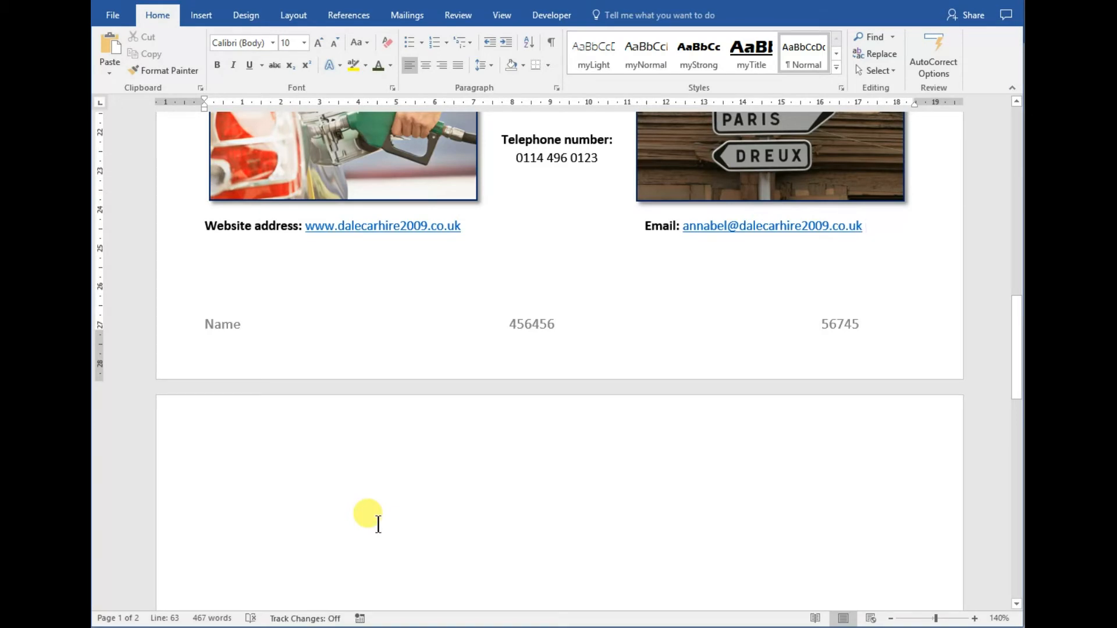
Delete the empty lines on the second page so the newsletter fits on one page.
{"action": "left_click", "coordinate": [377, 523]}
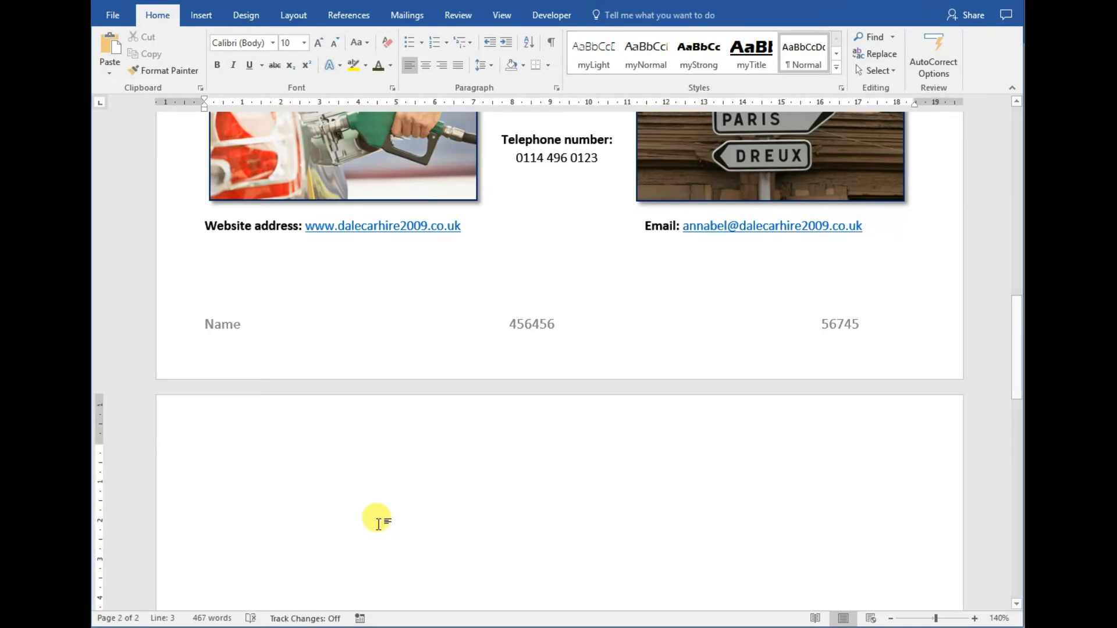
{"action": "scroll", "coordinate": [444, 463], "scroll_direction": "down", "scroll_amount": 3}
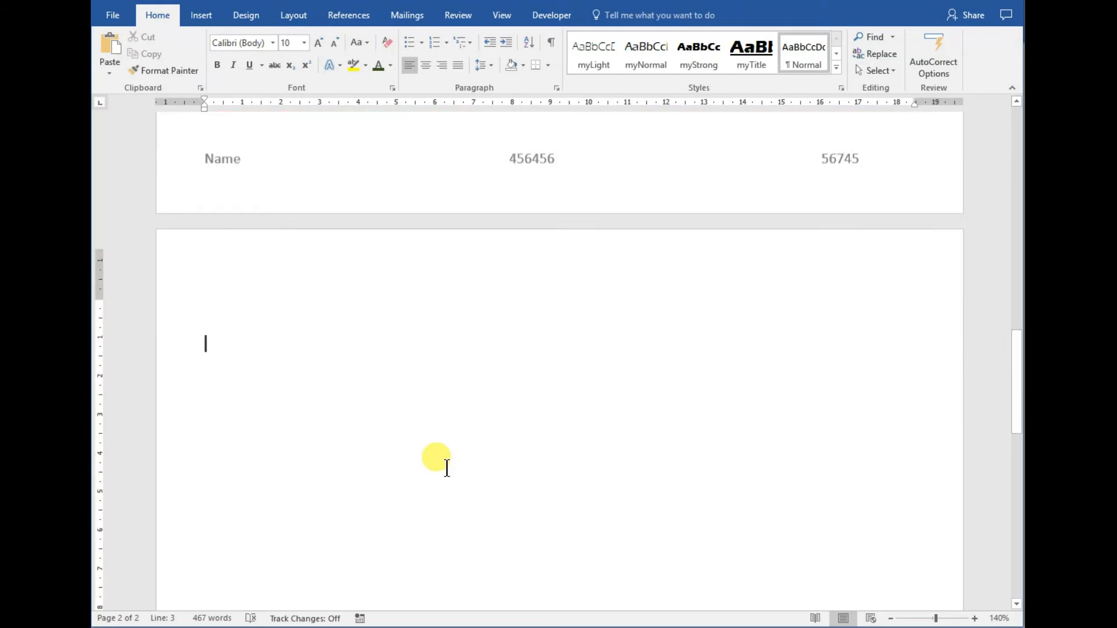
{"action": "scroll", "coordinate": [446, 468], "scroll_direction": "up", "scroll_amount": 1}
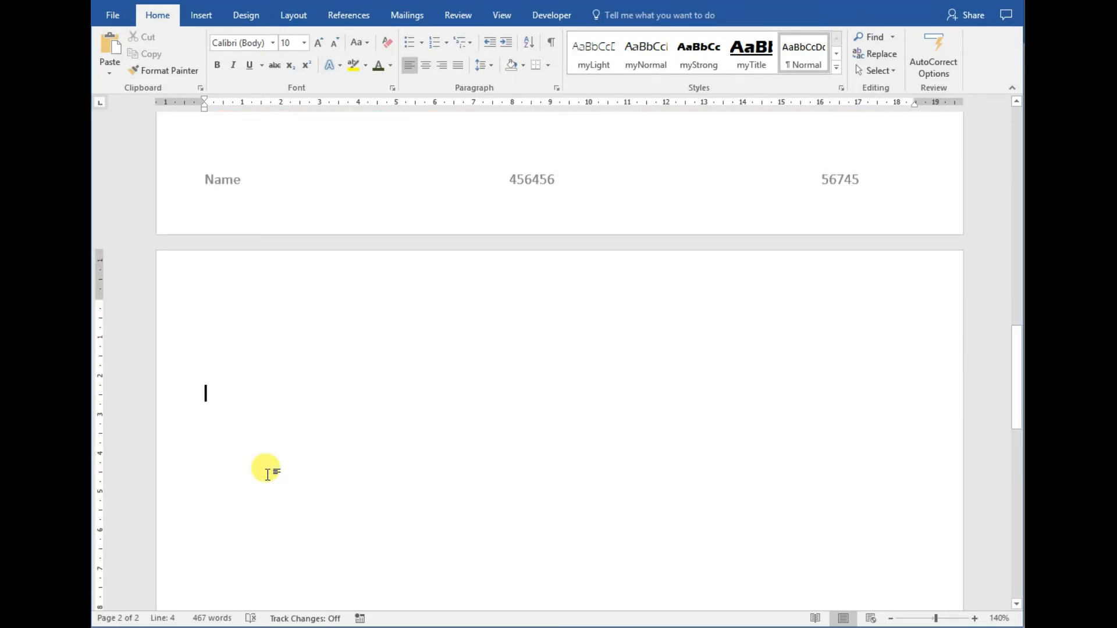
{"action": "key", "text": "BackSpace"}
{"action": "key", "text": "BackSpace"}
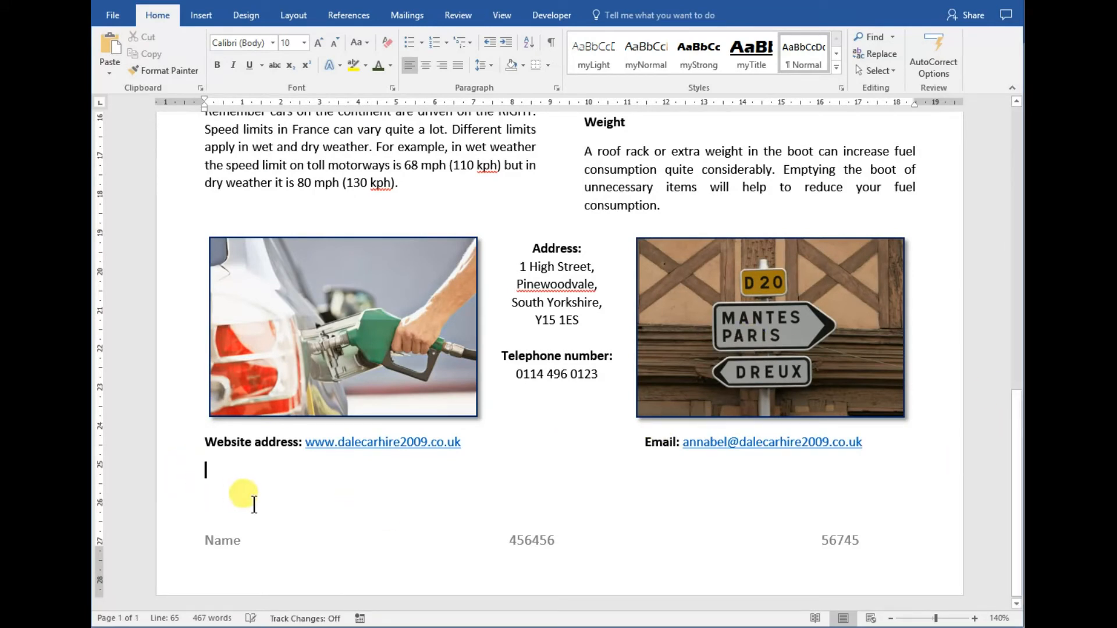
Insert a blank line below and another above the introductory Dale Car Hire paragraph.
{"action": "left_click_drag", "start_coordinate": [1017, 477], "coordinate": [1017, 198]}
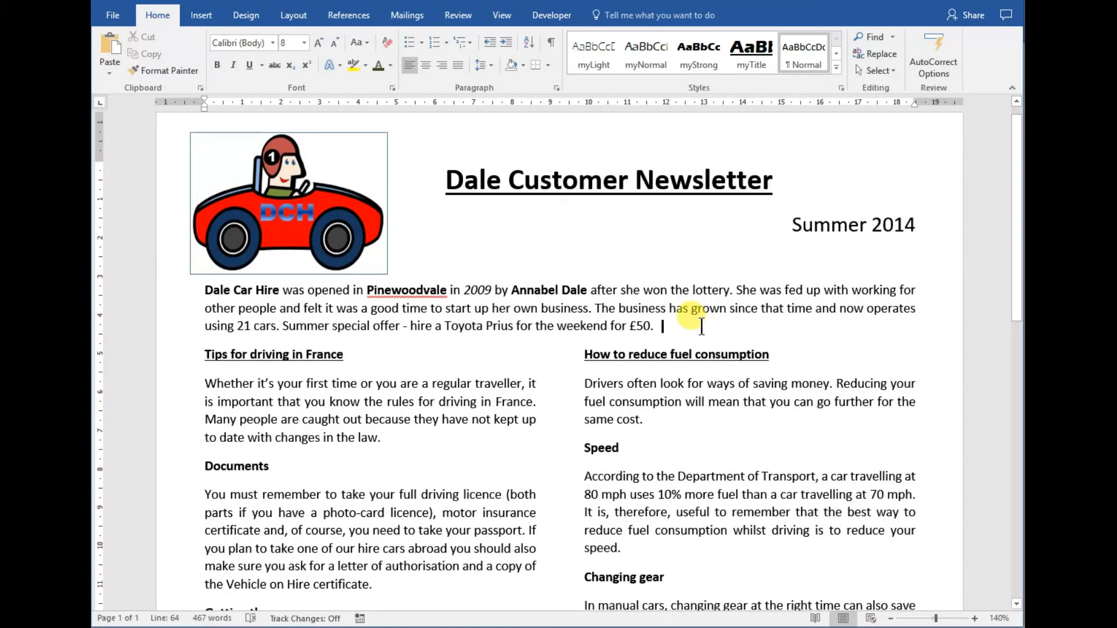
{"action": "key", "text": "Return"}
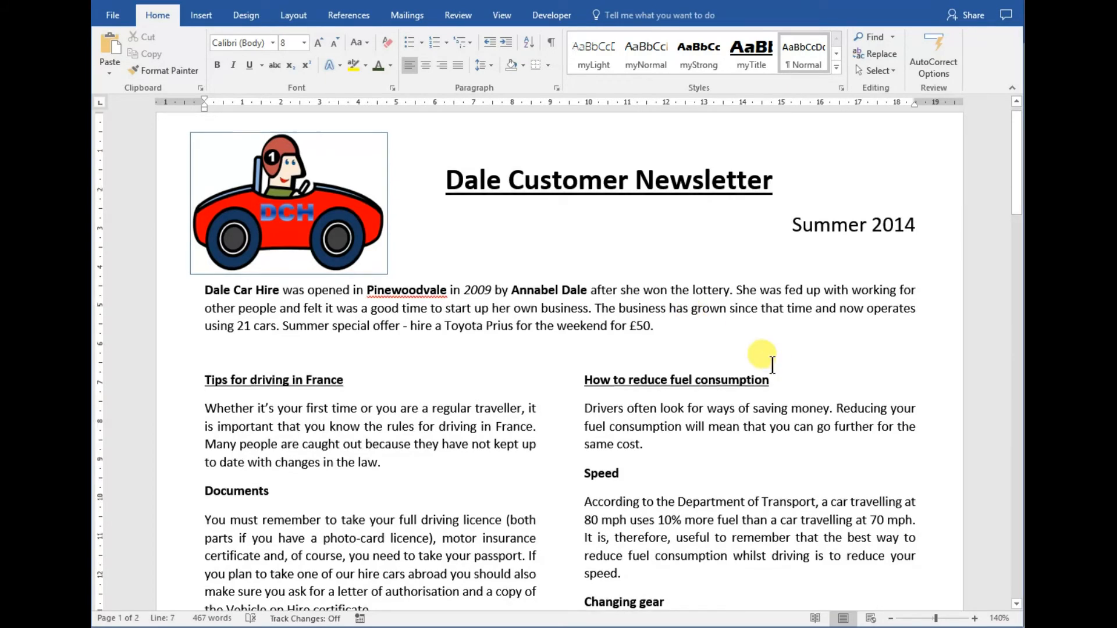
{"action": "scroll", "coordinate": [768, 358], "scroll_direction": "down", "scroll_amount": 15}
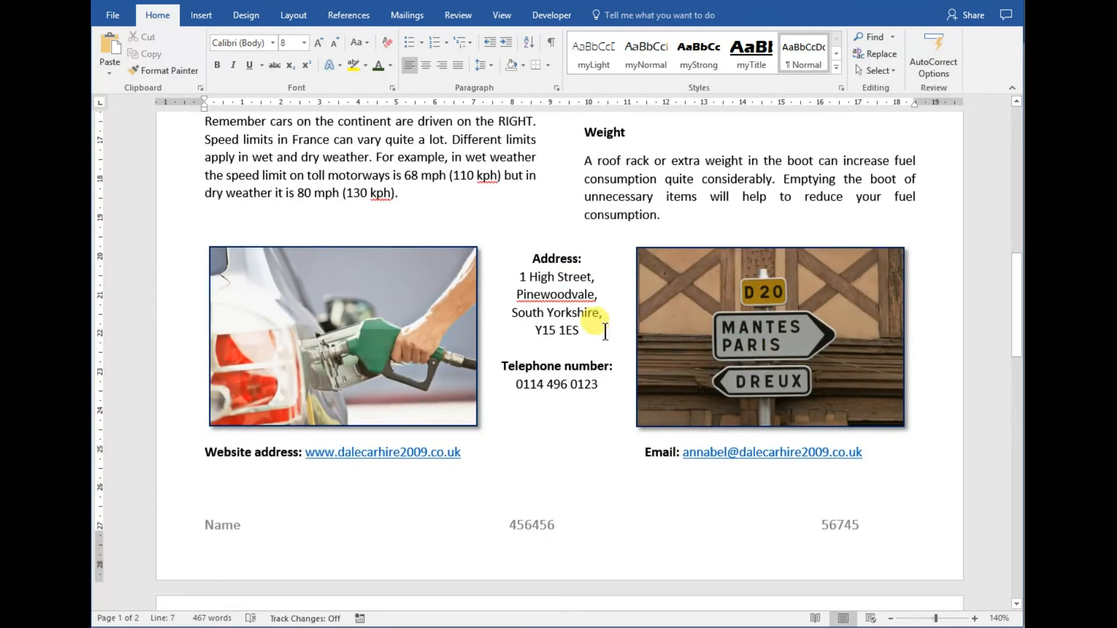
{"action": "left_click", "coordinate": [534, 536]}
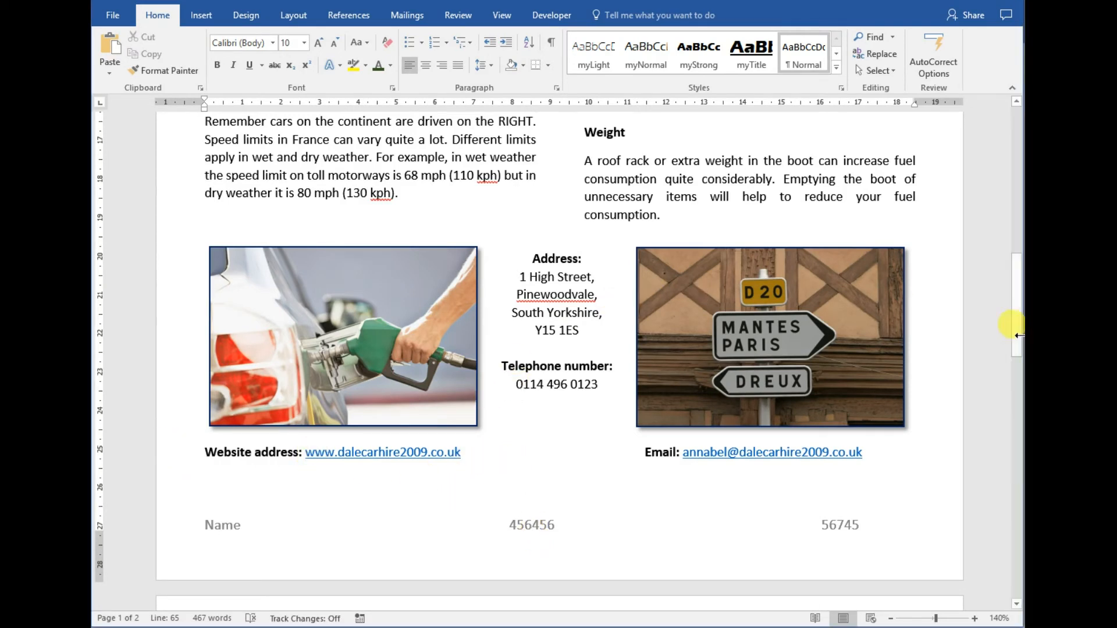
{"action": "left_click_drag", "start_coordinate": [1019, 339], "coordinate": [1004, 193]}
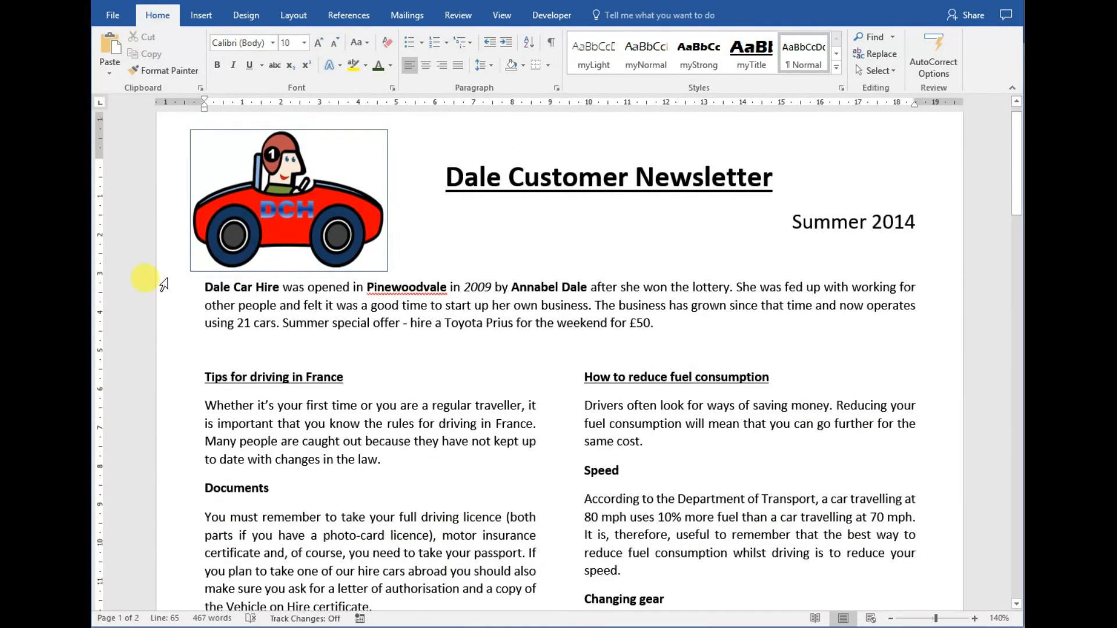
{"action": "left_click", "coordinate": [206, 287]}
{"action": "key", "text": "Return"}
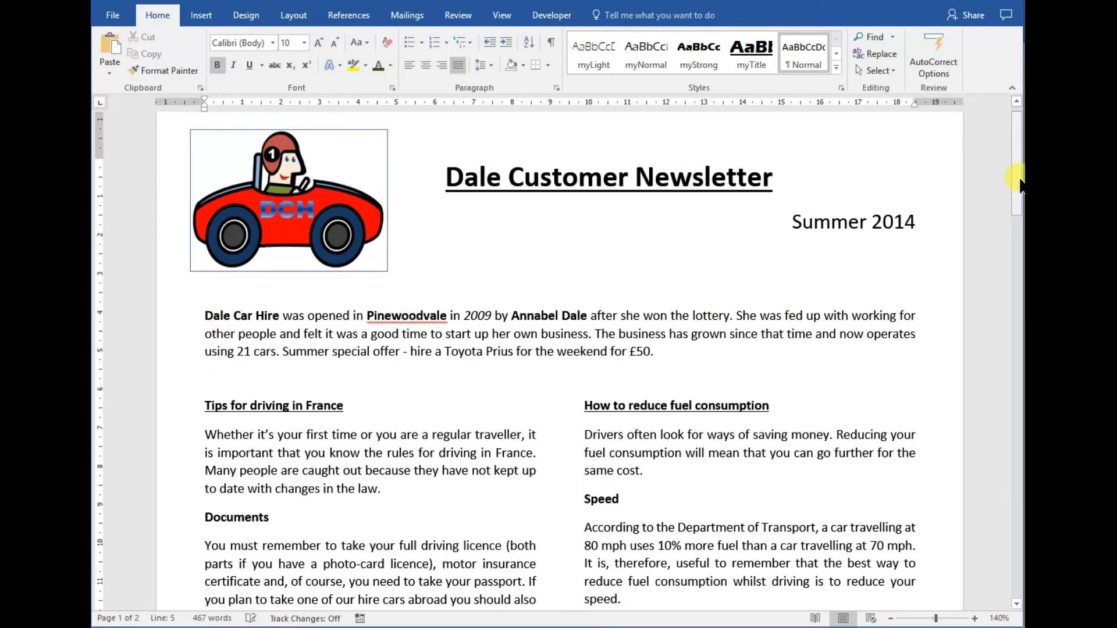
Remove the leftover empty paragraph on the second page, after the email line, to bring the newsletter back to one page.
{"action": "left_click_drag", "start_coordinate": [1019, 165], "coordinate": [1019, 346]}
{"action": "left_click", "coordinate": [721, 470]}
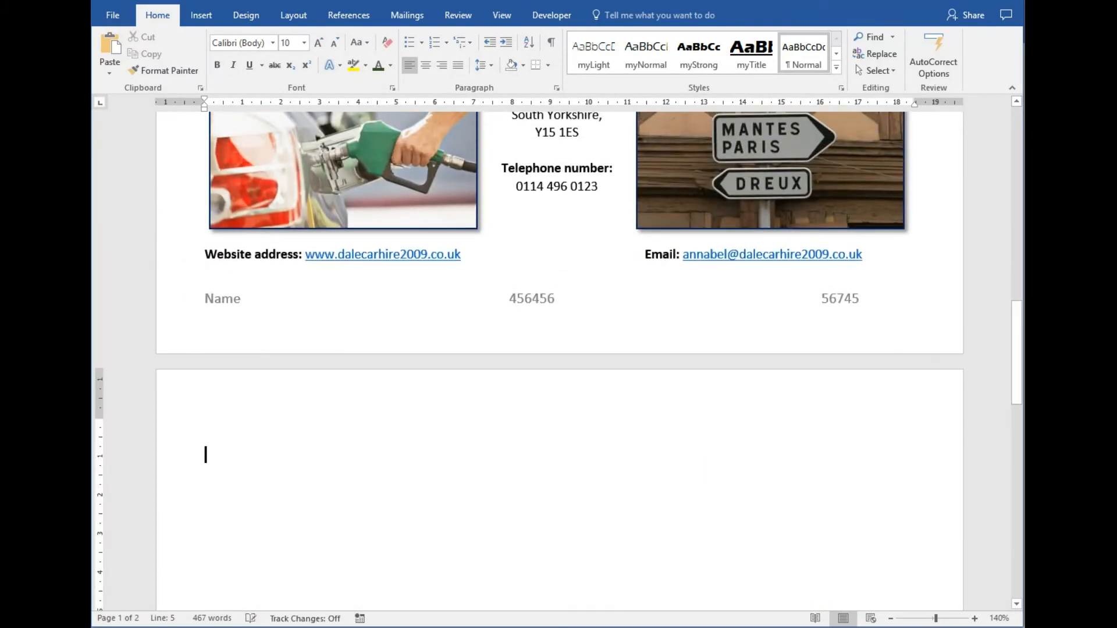
{"action": "key", "text": "BackSpace"}
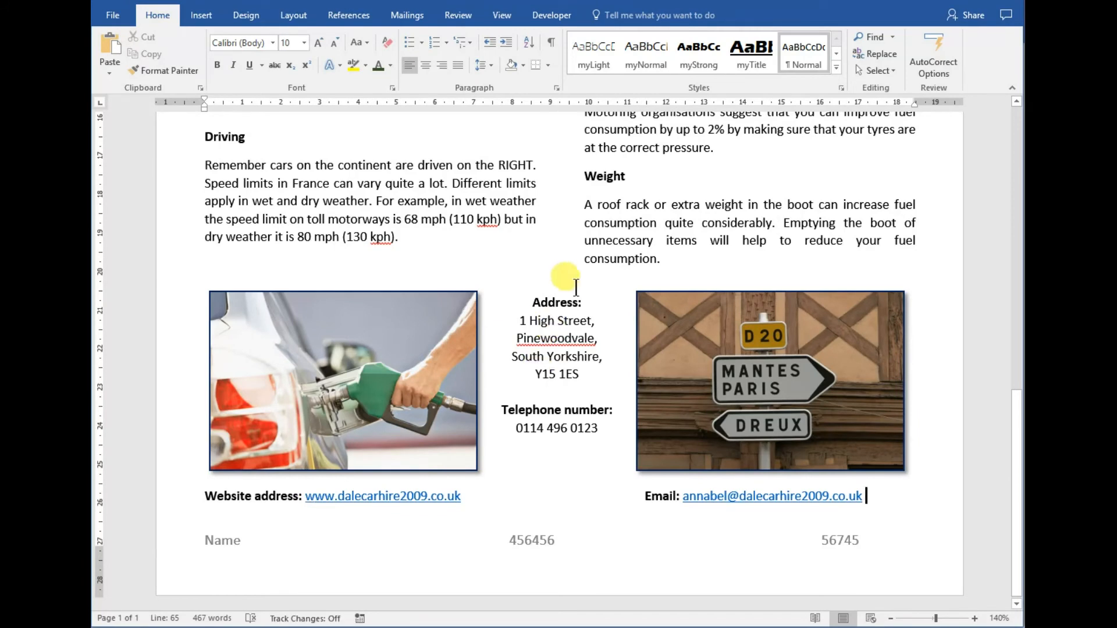
Review the whole newsletter from the logo and title to the footer, checking the spacing, columns, pictures and contact details.
{"action": "scroll", "coordinate": [567, 288], "scroll_direction": "up", "scroll_amount": 3}
{"action": "scroll", "coordinate": [570, 289], "scroll_direction": "up", "scroll_amount": 7}
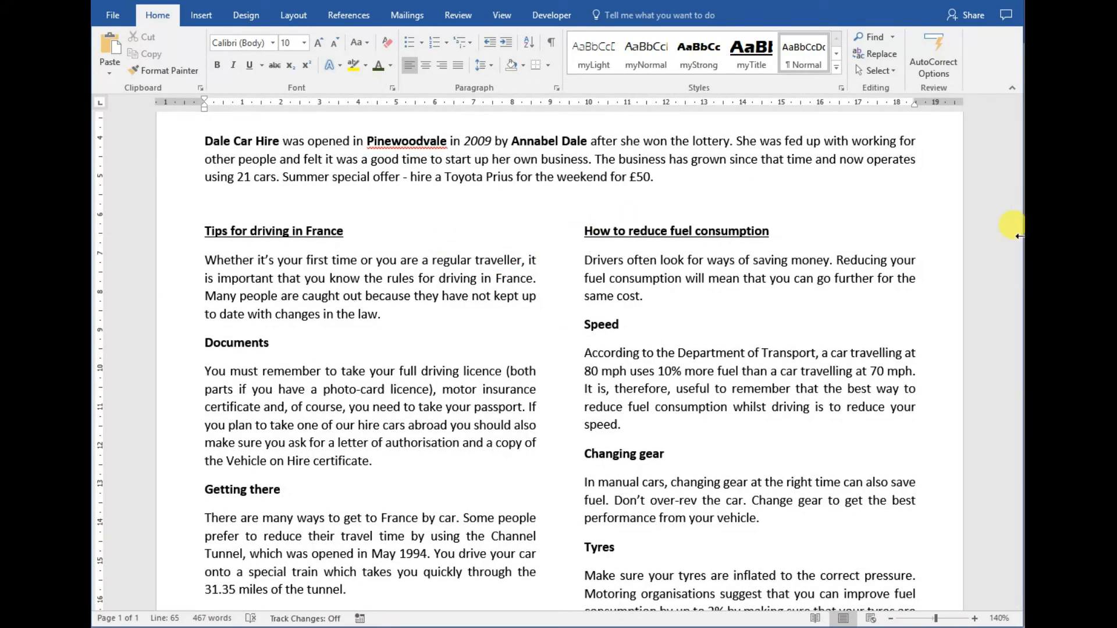
{"action": "left_click_drag", "start_coordinate": [1022, 278], "coordinate": [1022, 157]}
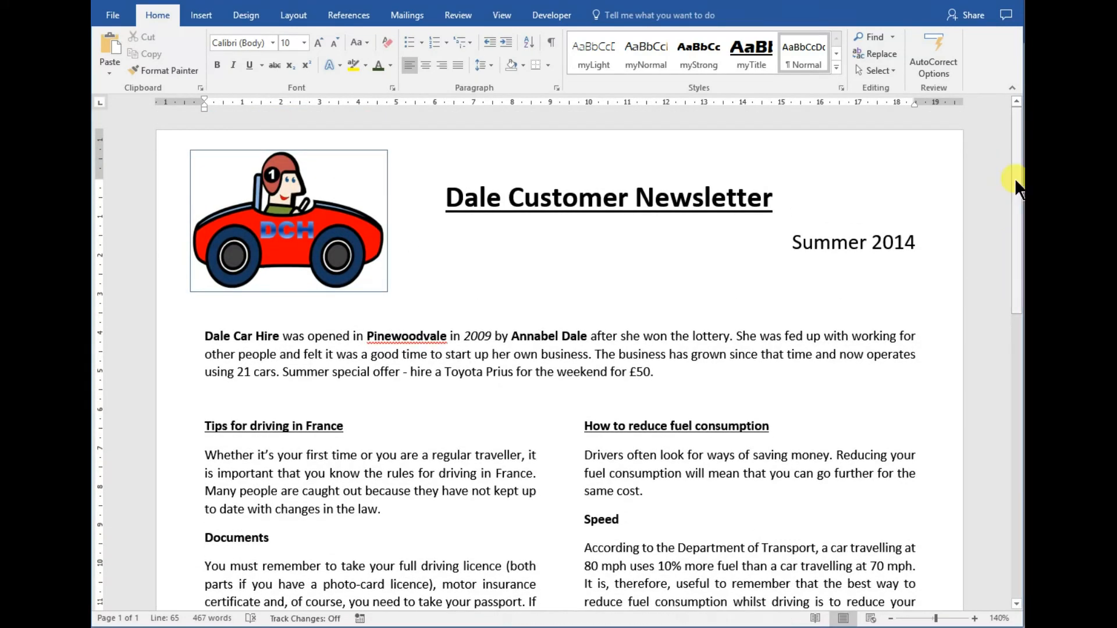
{"action": "left_click_drag", "start_coordinate": [1018, 183], "coordinate": [994, 500]}
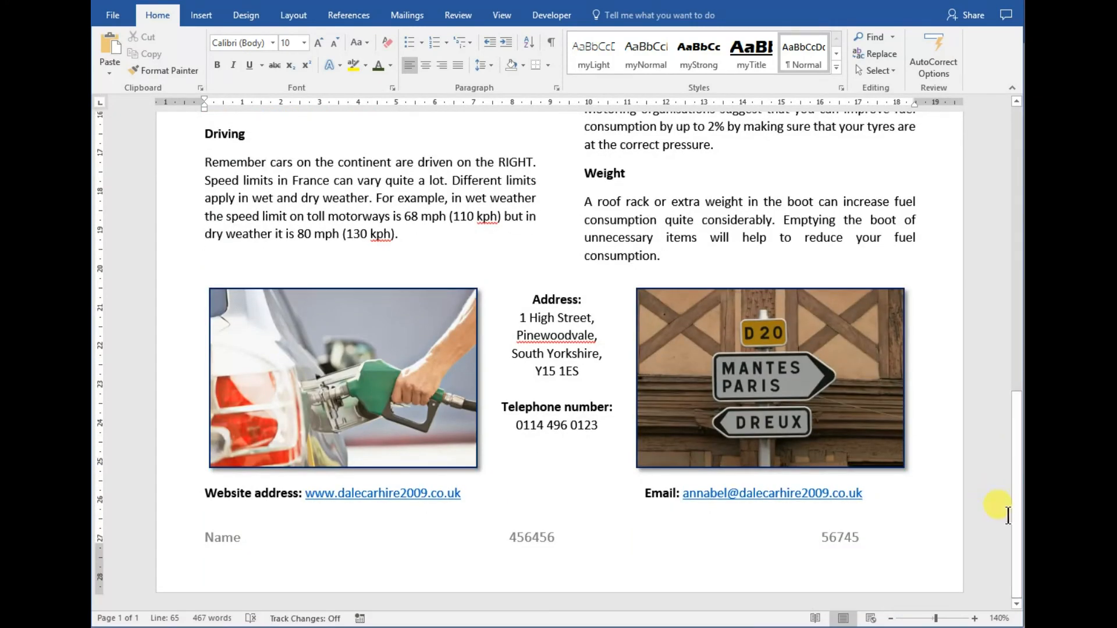
{"action": "left_click_drag", "start_coordinate": [1019, 541], "coordinate": [1011, 189]}
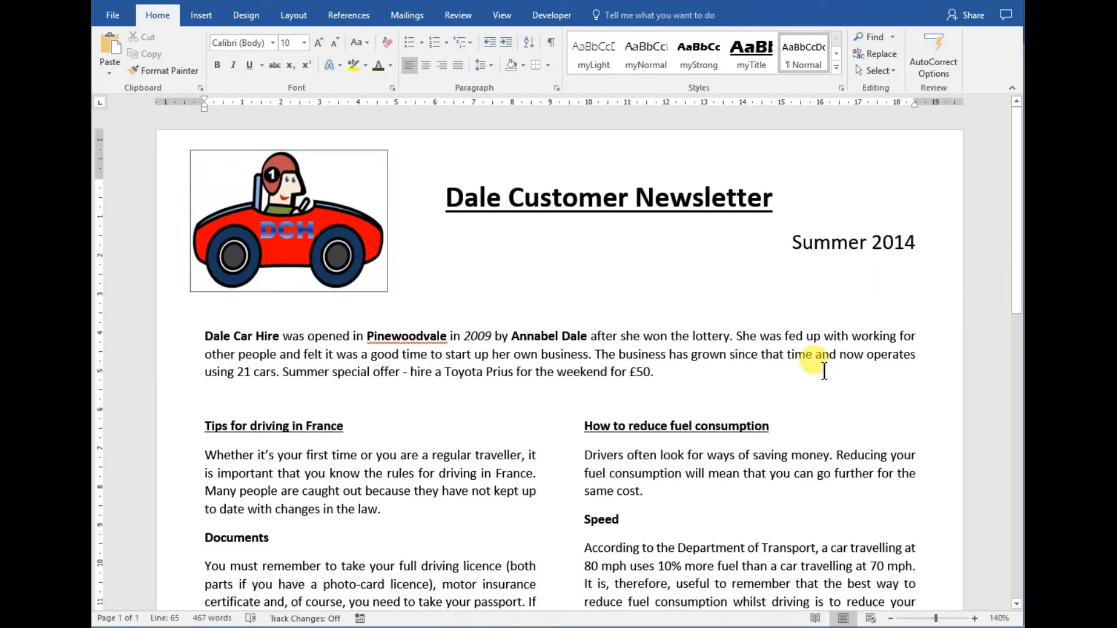
{"action": "scroll", "coordinate": [825, 371], "scroll_direction": "down", "scroll_amount": 12}
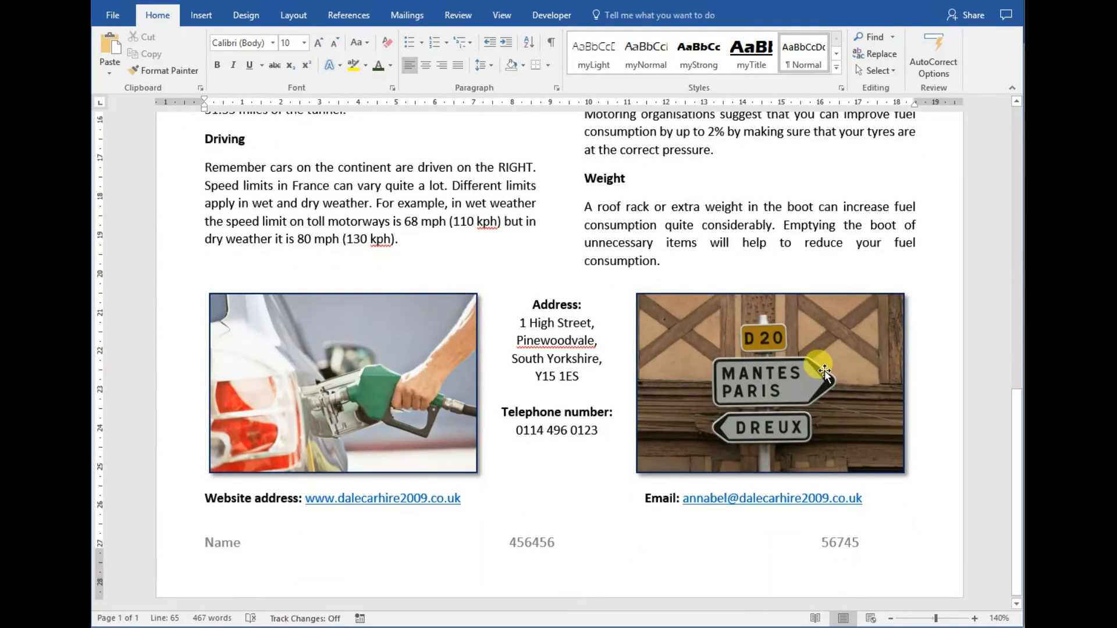
{"action": "scroll", "coordinate": [824, 371], "scroll_direction": "up", "scroll_amount": 8}
{"action": "scroll", "coordinate": [824, 371], "scroll_direction": "up", "scroll_amount": 5}
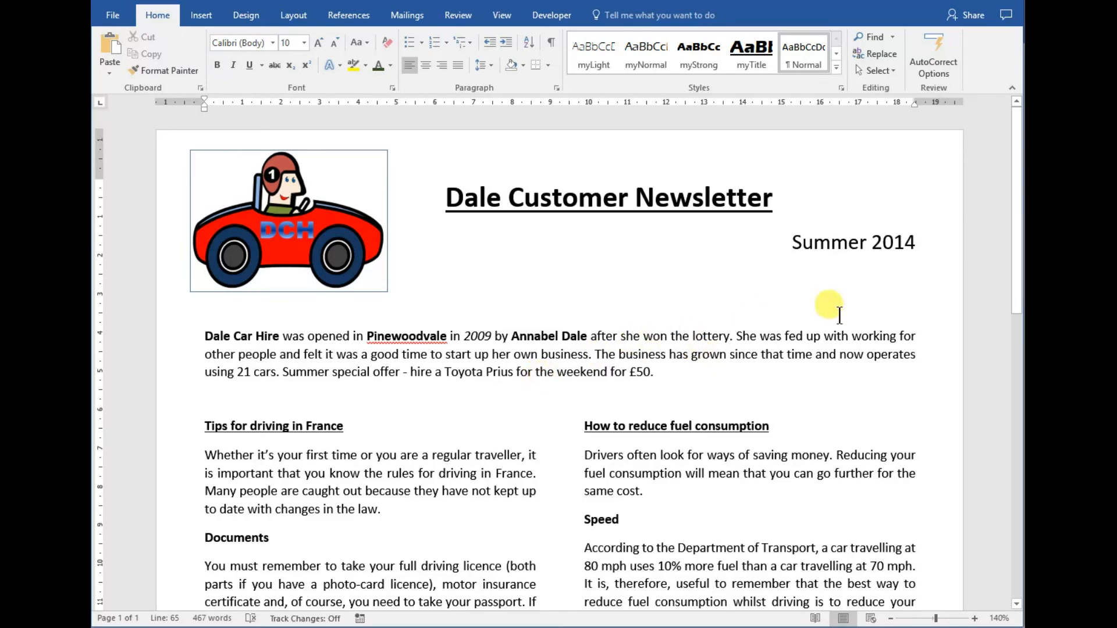
{"action": "left_click_drag", "start_coordinate": [1018, 227], "coordinate": [1017, 513]}
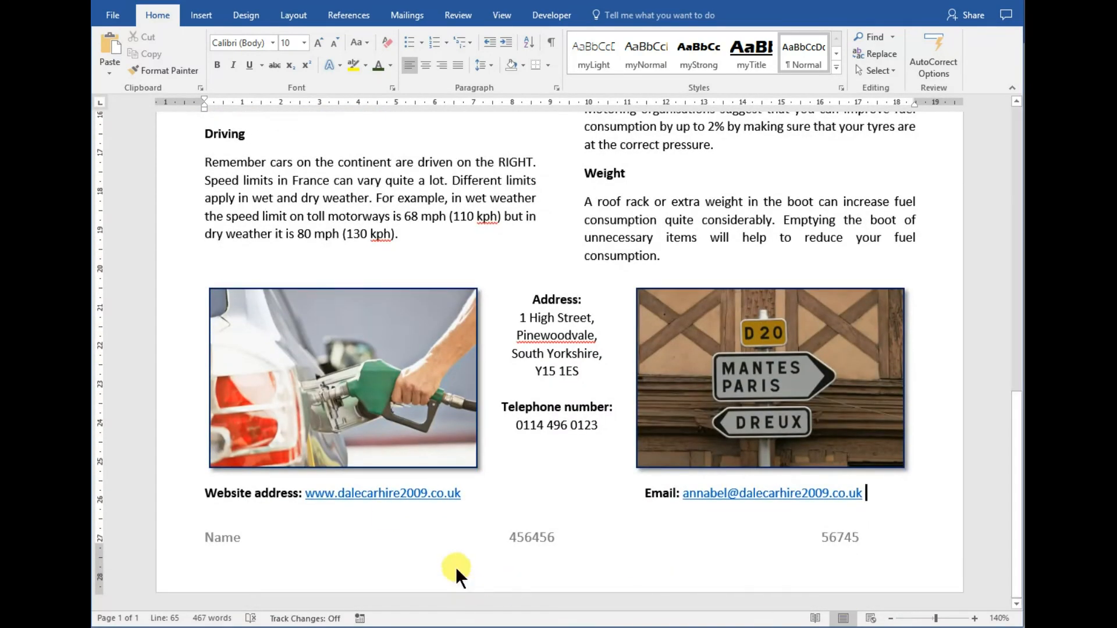
{"action": "scroll", "coordinate": [536, 454], "scroll_direction": "up", "scroll_amount": 8}
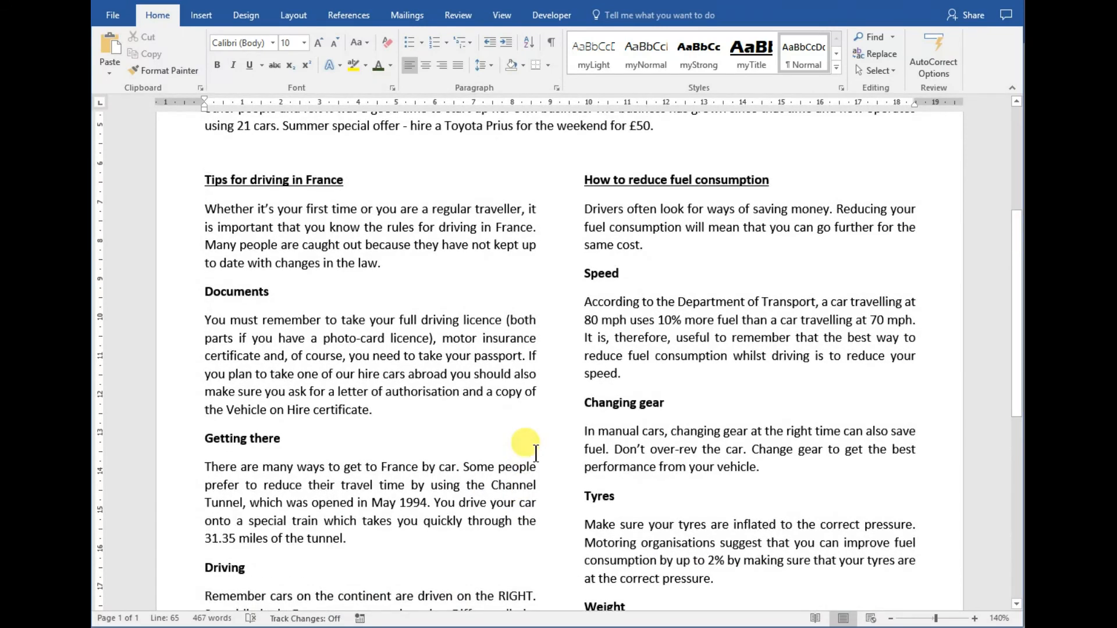
{"action": "scroll", "coordinate": [535, 454], "scroll_direction": "up", "scroll_amount": 2}
{"action": "scroll", "coordinate": [536, 454], "scroll_direction": "up", "scroll_amount": 3}
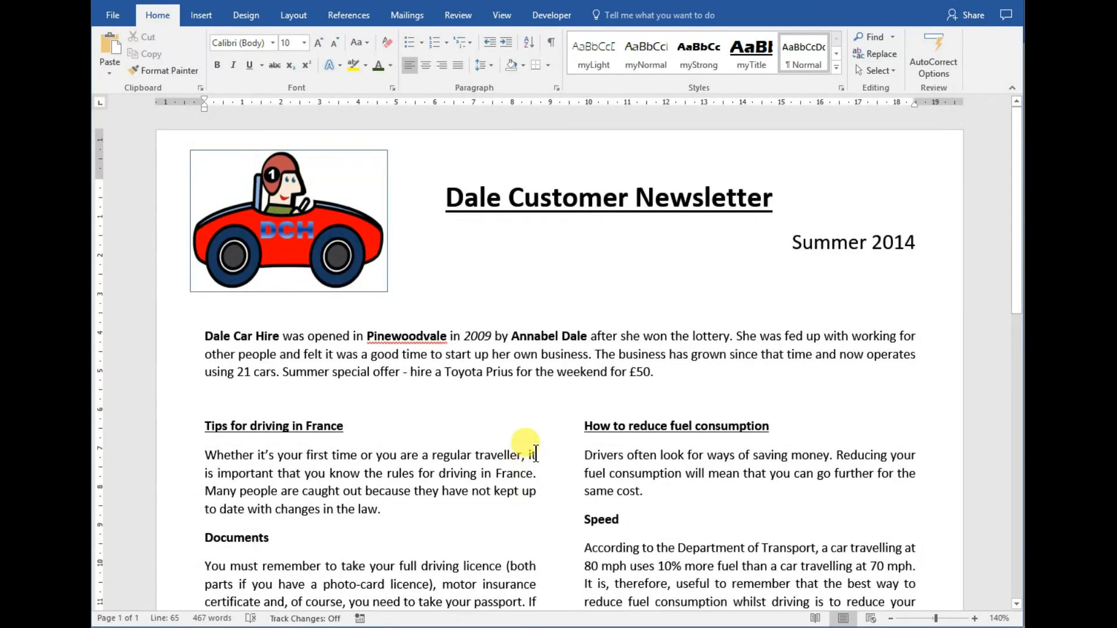